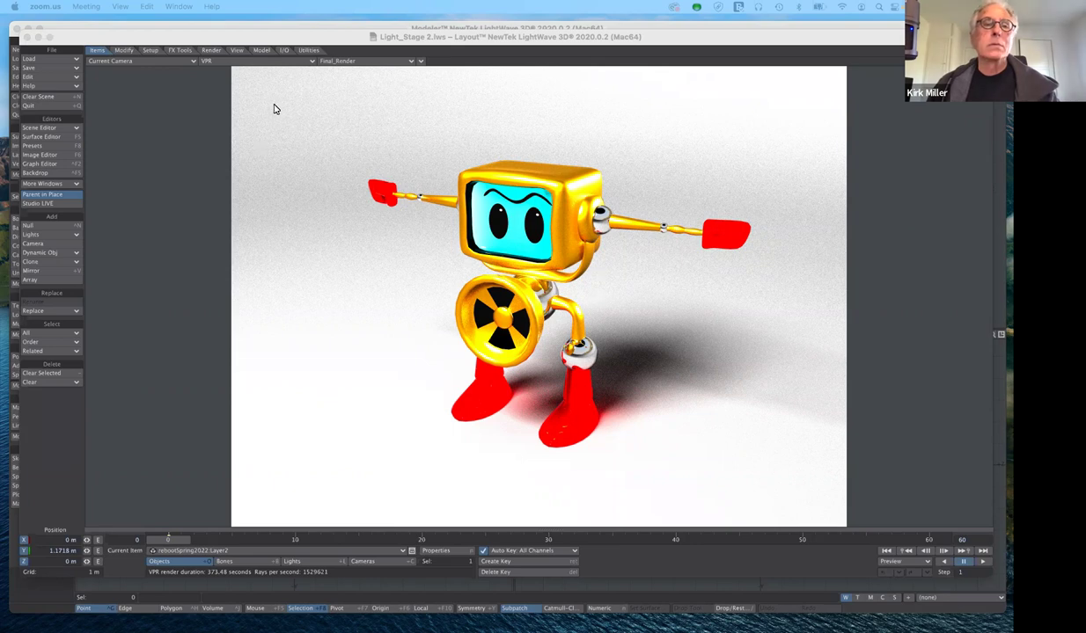
# - Display the Light_Stage 2 scene in Wireframe shading from the Perspective view
pyautogui.click(240, 65)
pyautogui.click(240, 65)
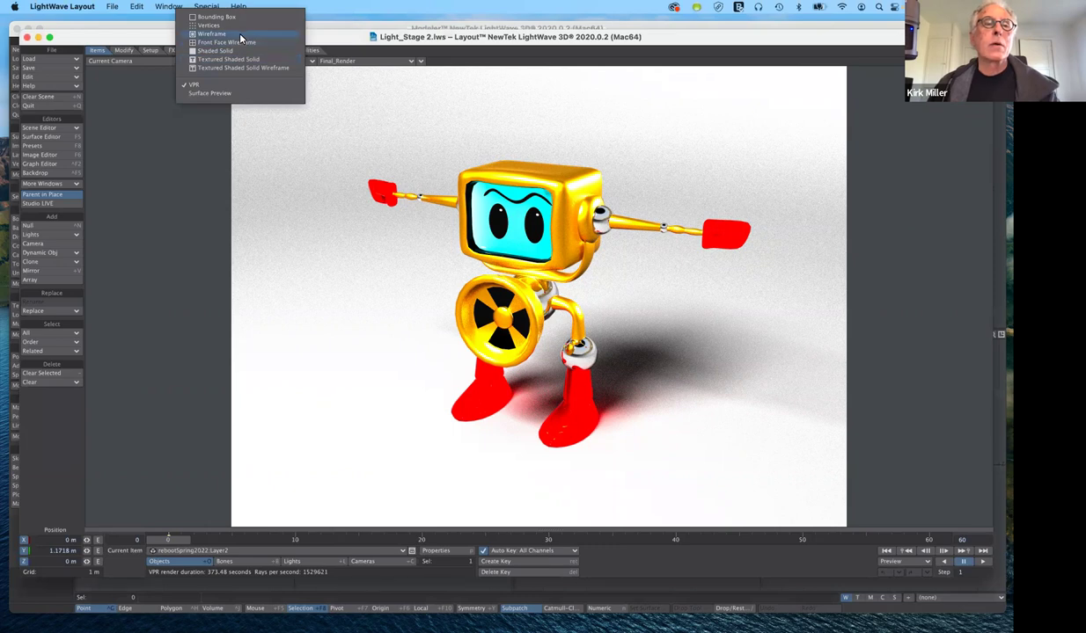
pyautogui.click(240, 35)
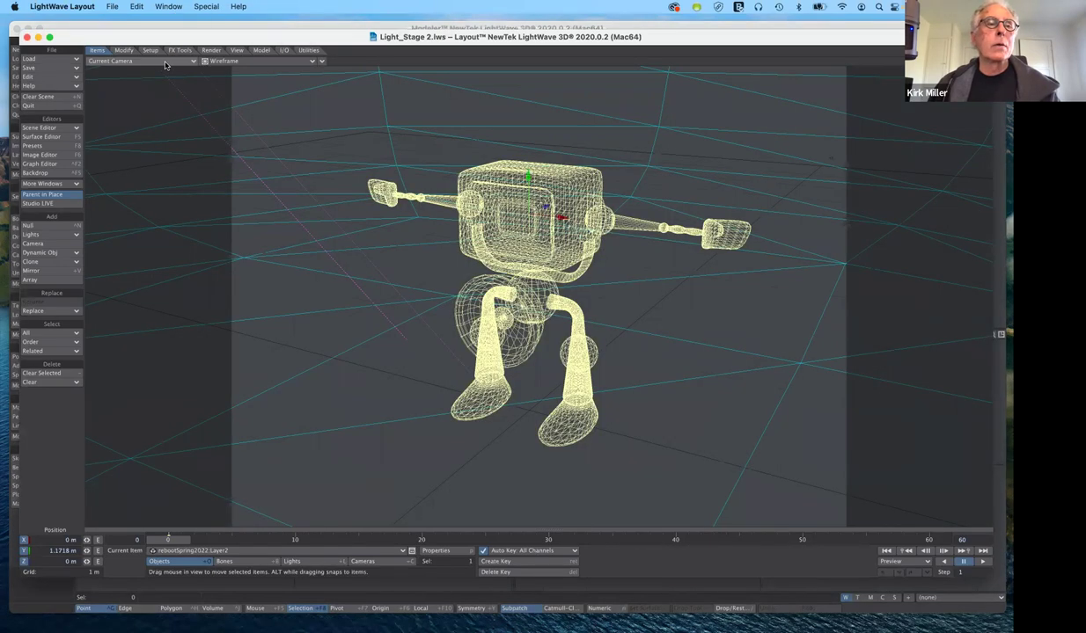
pyautogui.click(164, 64)
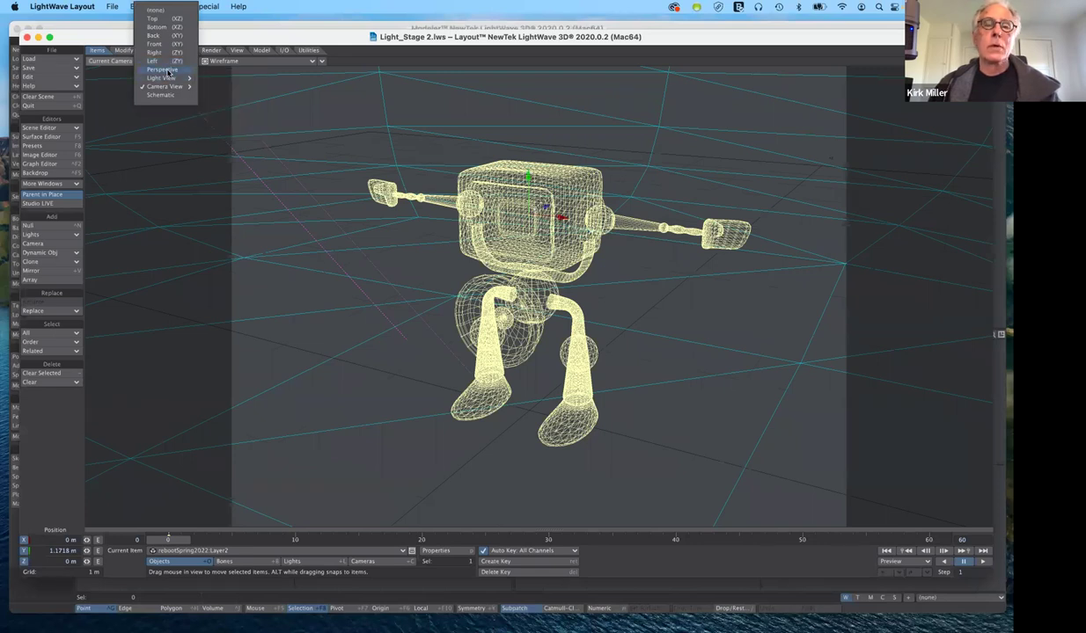
pyautogui.click(161, 69)
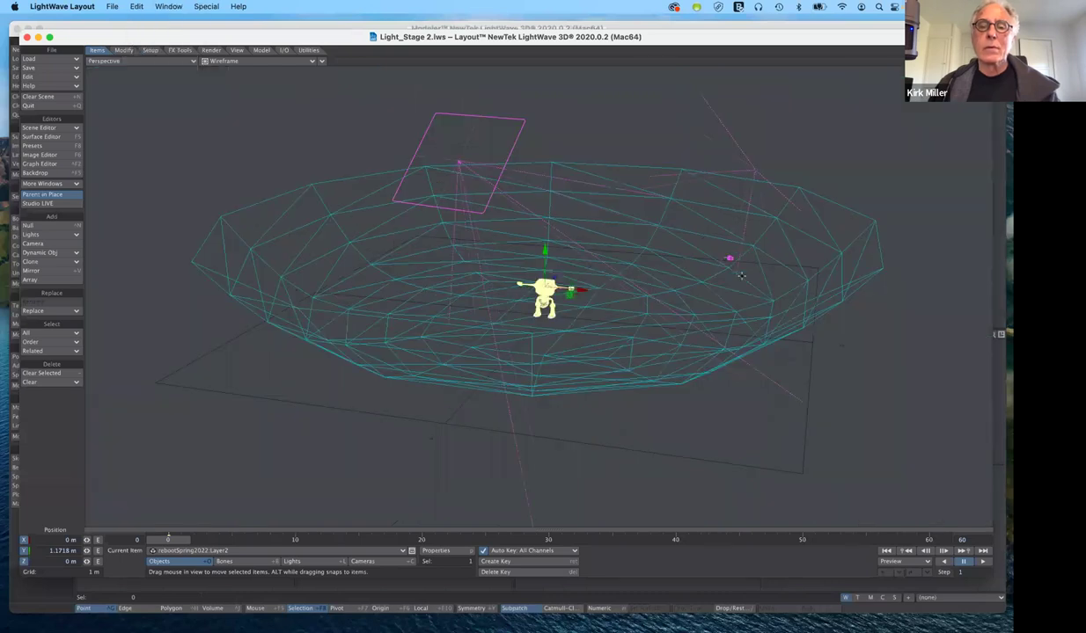
# - Preview the perspective view with VPR, and return the viewport to the current camera's view
pyautogui.click(228, 61)
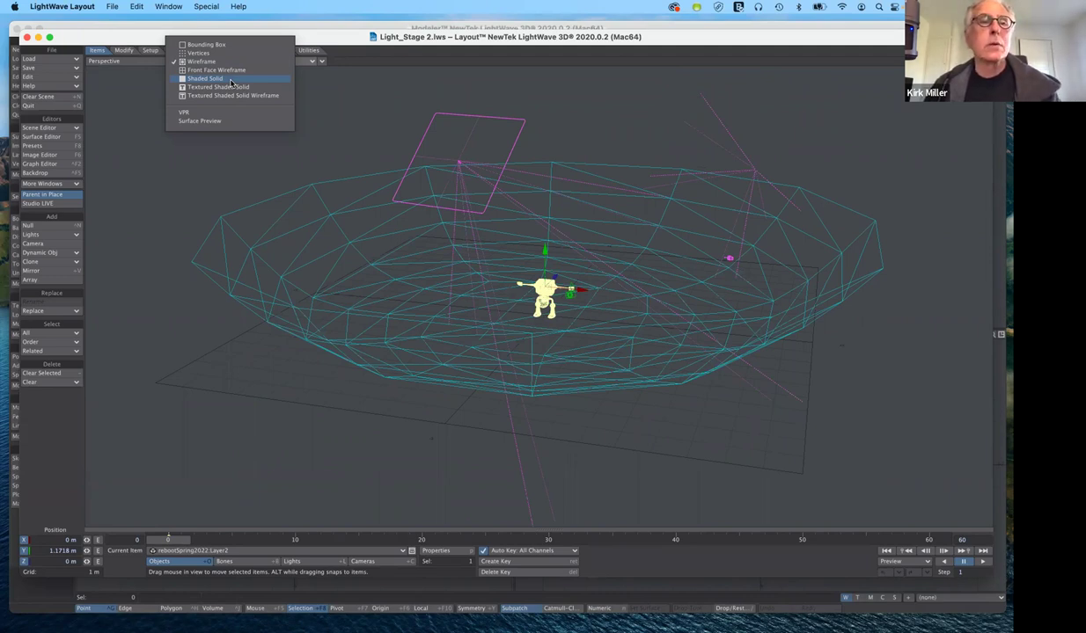
pyautogui.click(223, 114)
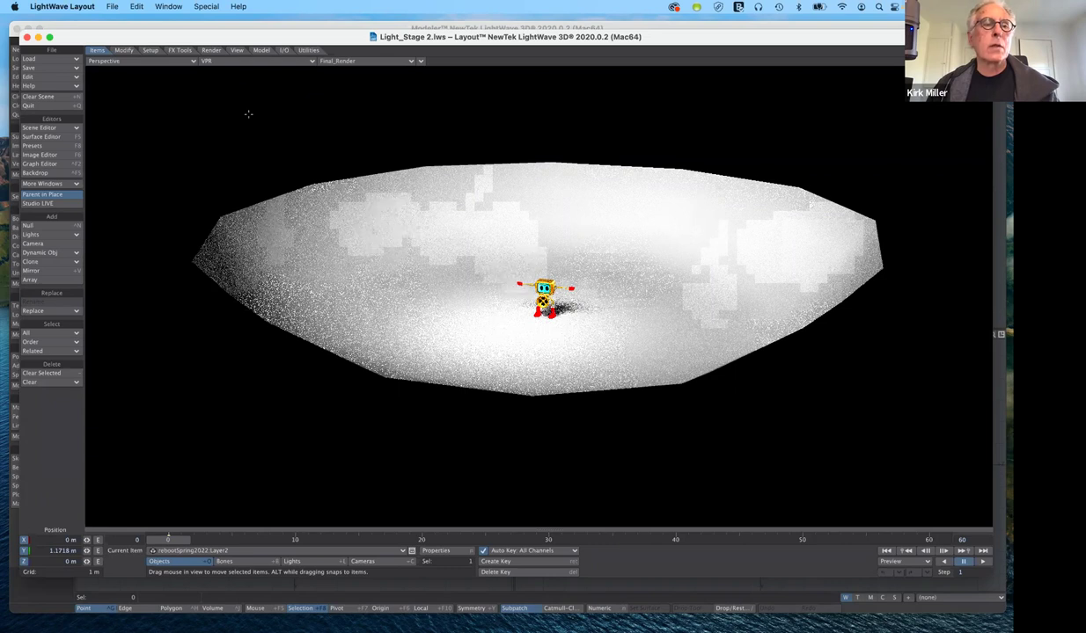
pyautogui.click(138, 62)
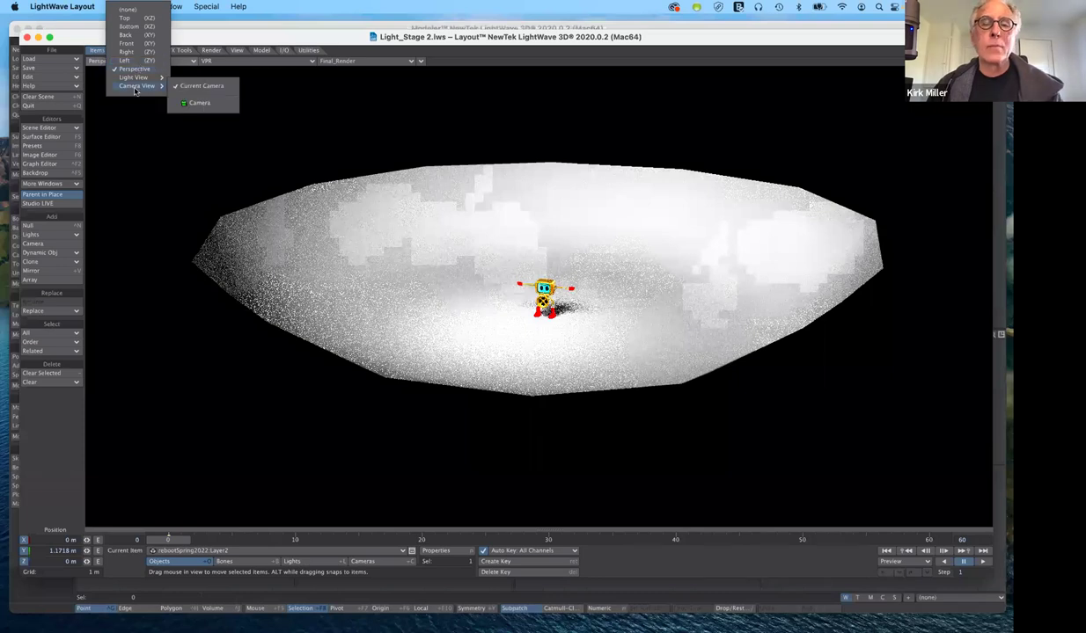
pyautogui.click(134, 89)
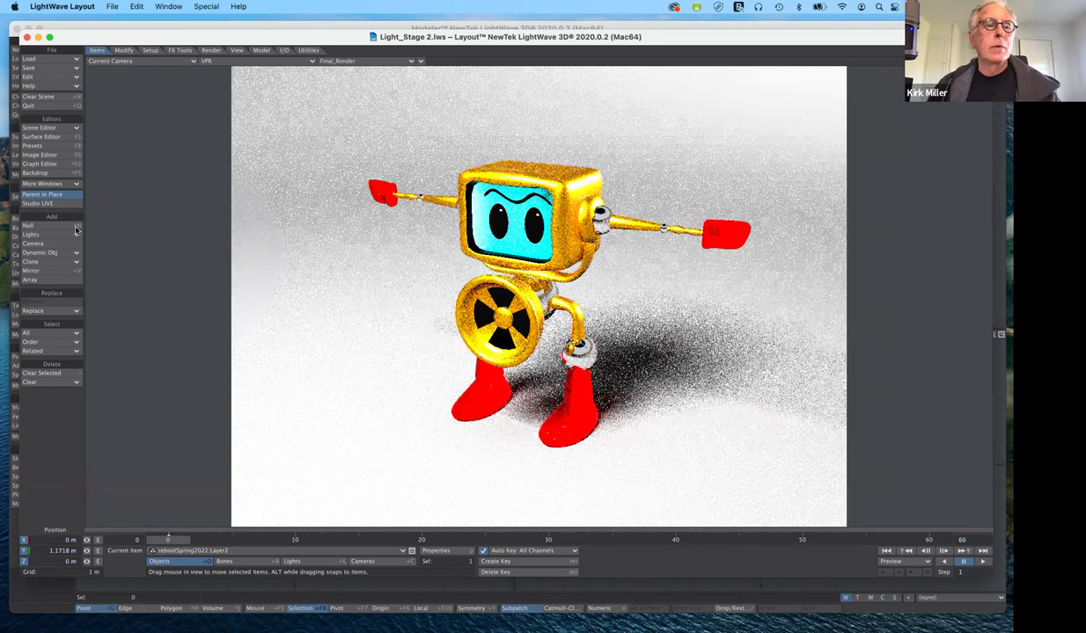
# - Open the Surface Editor beside the robot and select the Ground surface of the ground bowl object
pyautogui.click(61, 139)
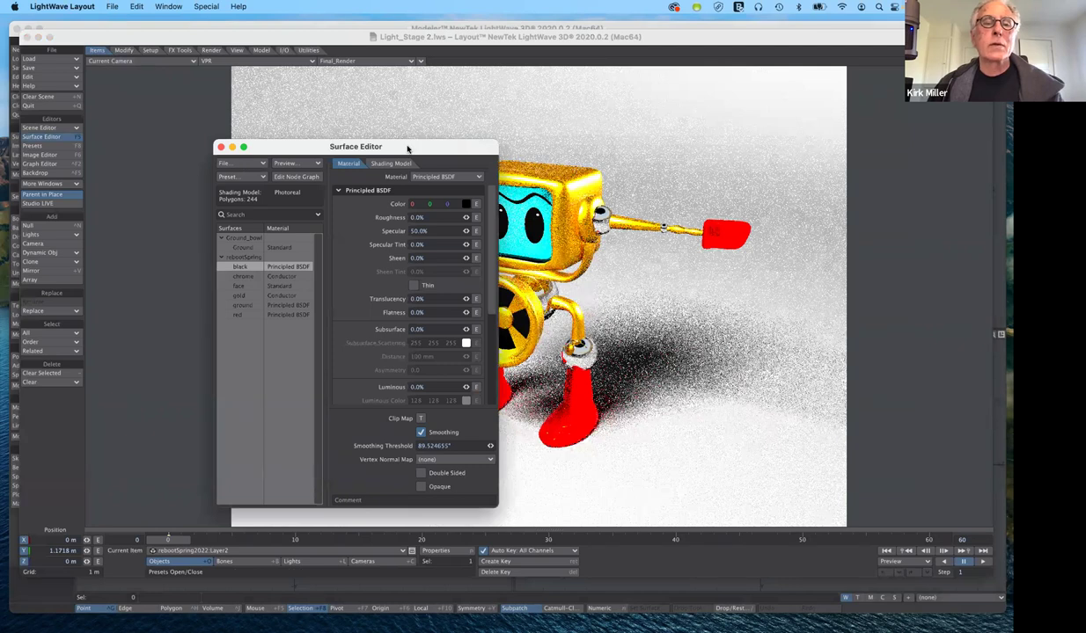
pyautogui.moveTo(407, 148); pyautogui.dragTo(386, 148)
pyautogui.moveTo(282, 146); pyautogui.dragTo(226, 86)
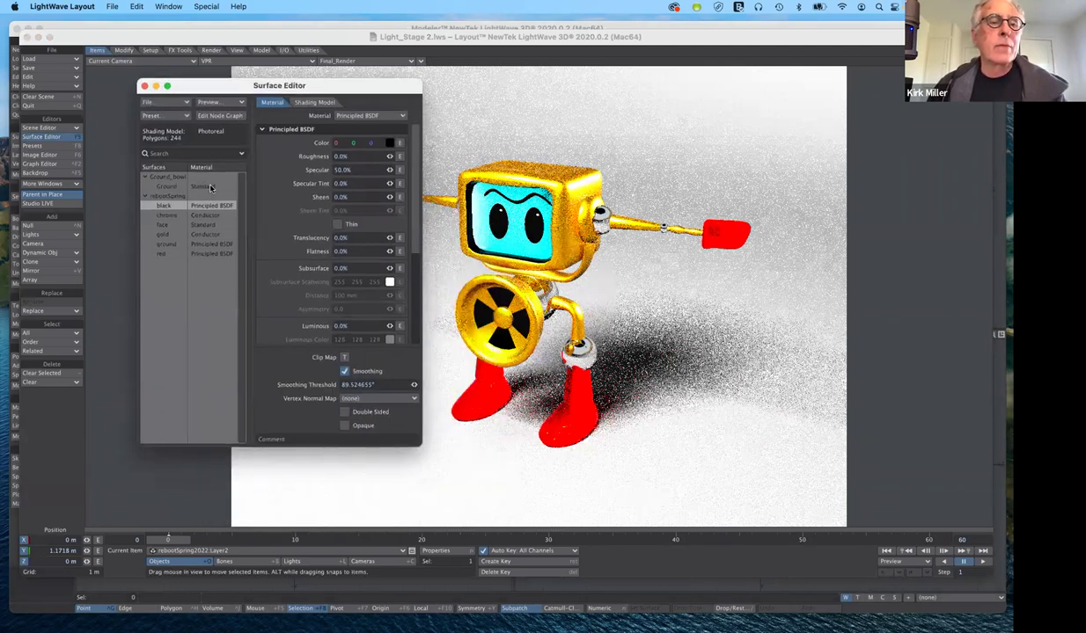
pyautogui.click(167, 186)
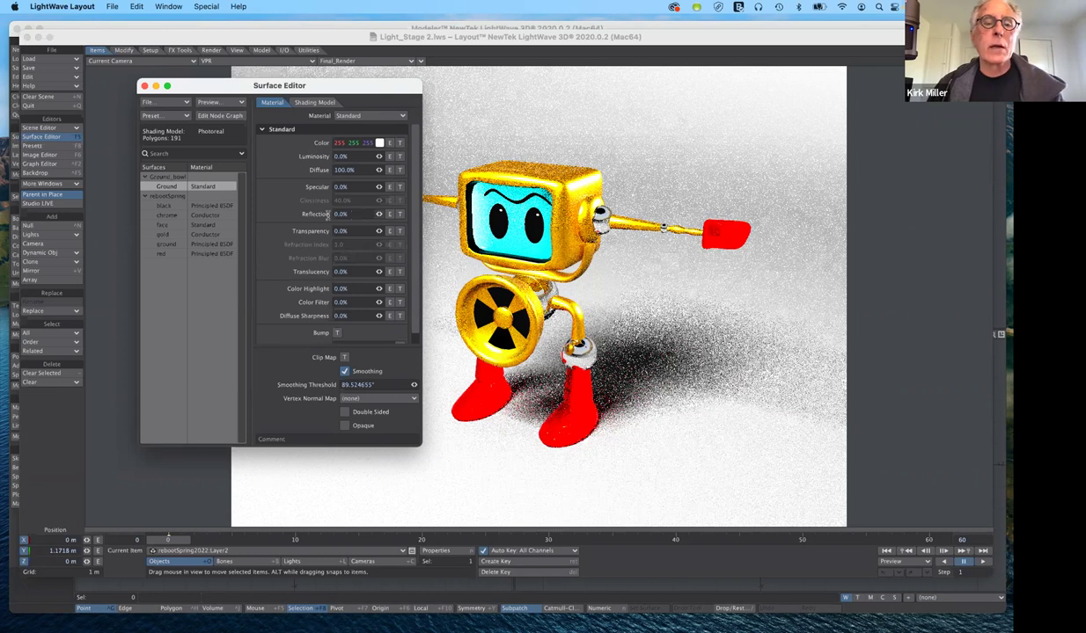
# - Set the Ground surface's Reflection to 10%, repositioning the Surface Editor window to uncover the robot render
pyautogui.click(330, 217)
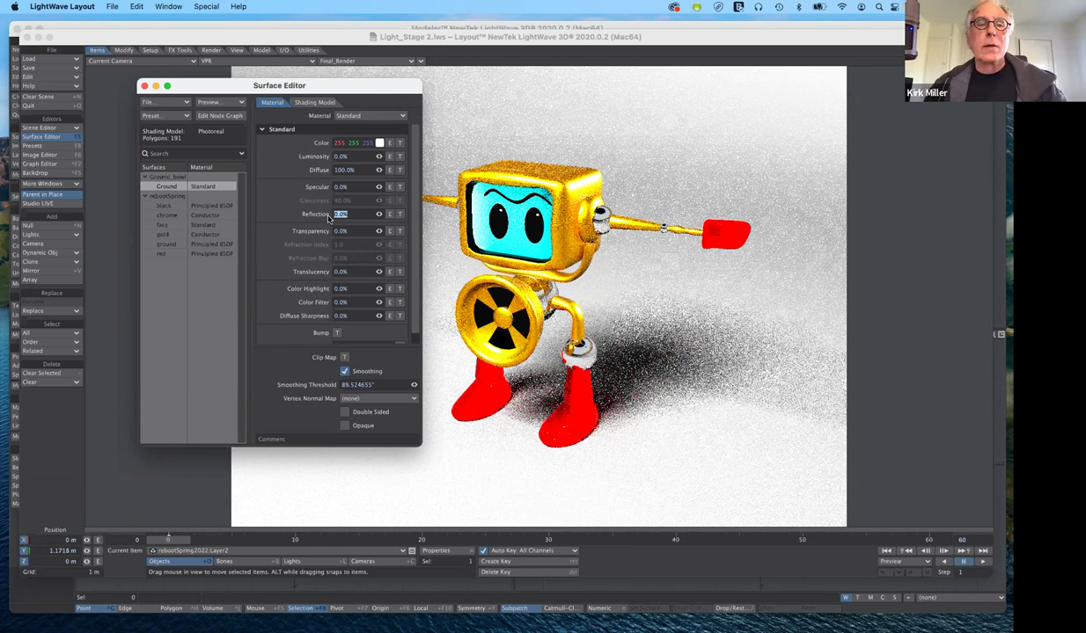
pyautogui.write('1%')
pyautogui.write('0')
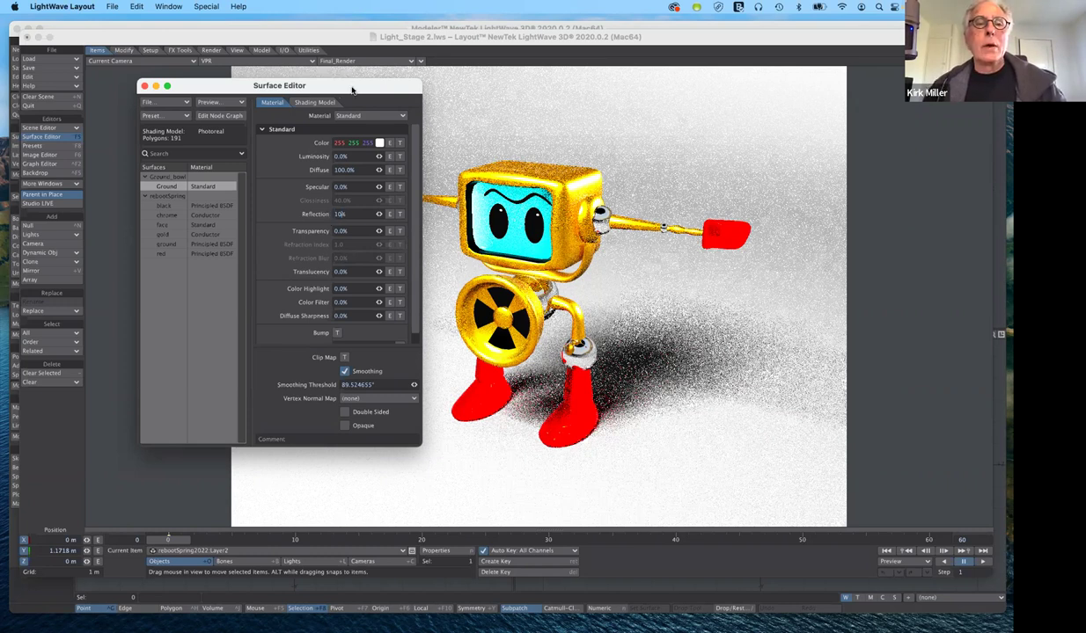
pyautogui.moveTo(352, 89); pyautogui.dragTo(290, 269)
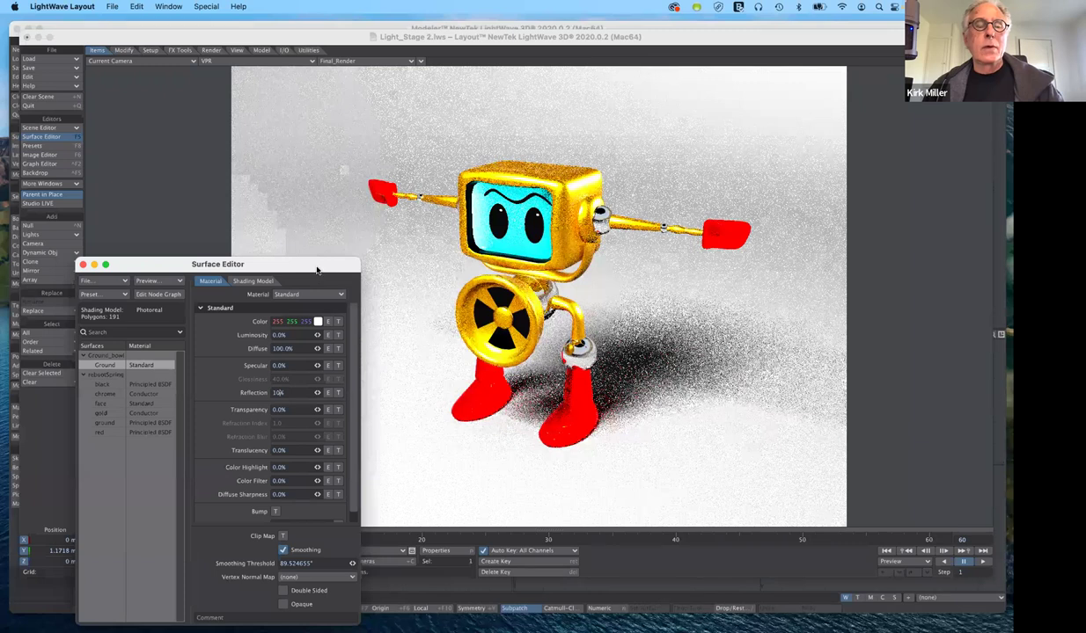
pyautogui.moveTo(316, 268); pyautogui.dragTo(317, 258)
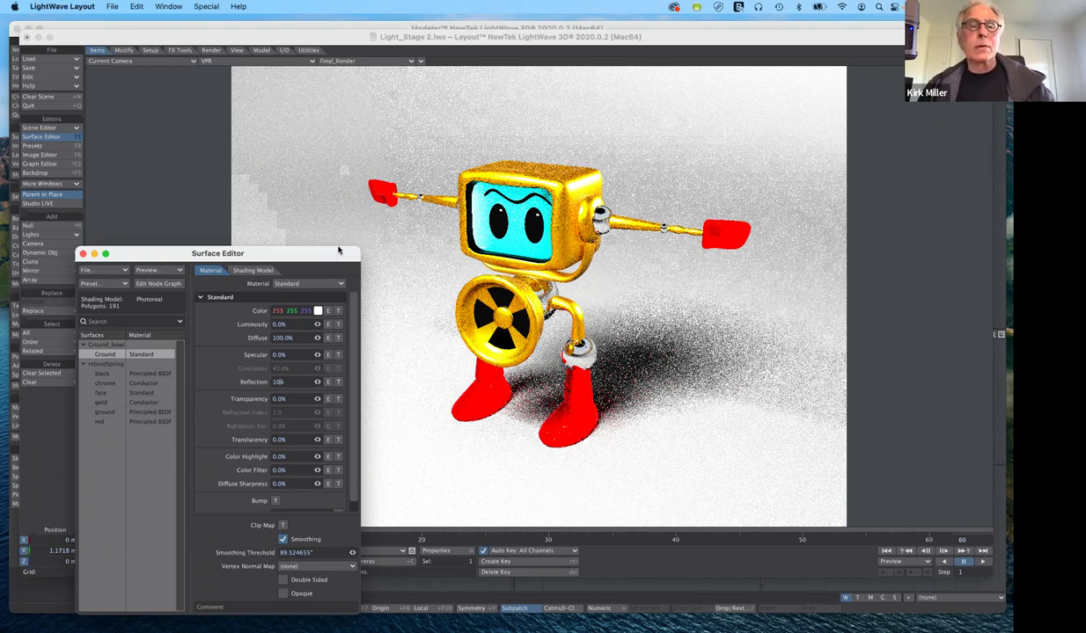
pyautogui.moveTo(338, 250); pyautogui.dragTo(338, 242)
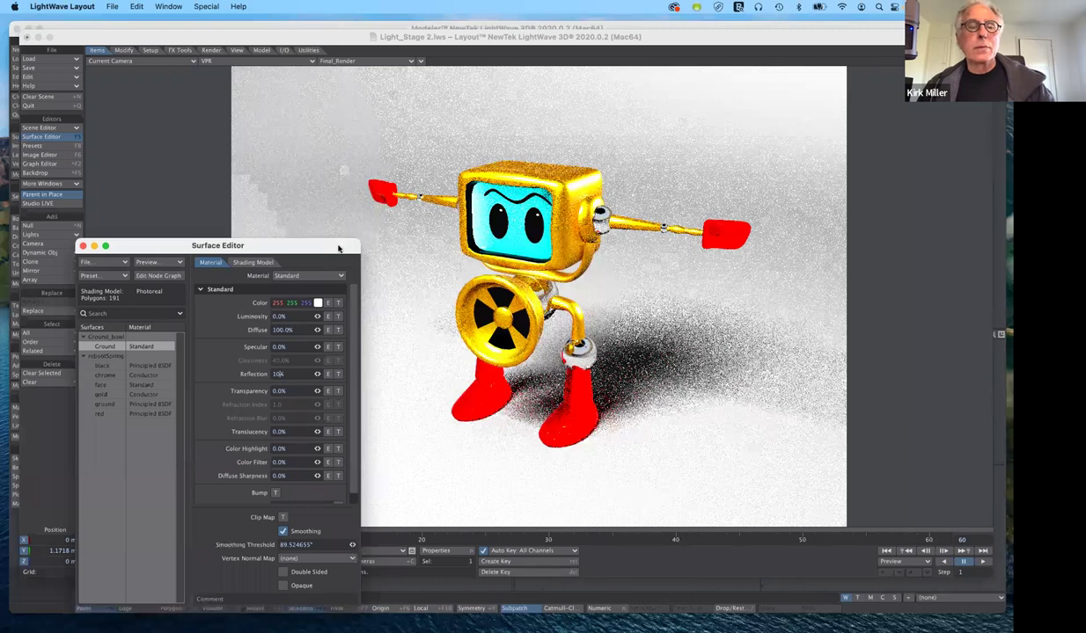
pyautogui.moveTo(337, 249); pyautogui.dragTo(308, 169)
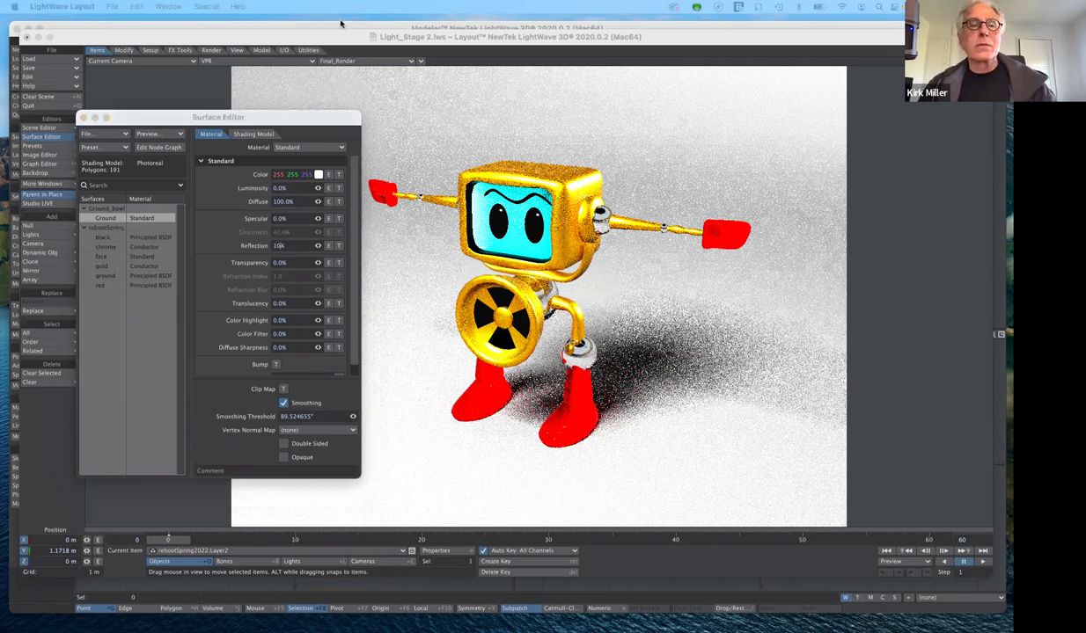
pyautogui.press('Tab')
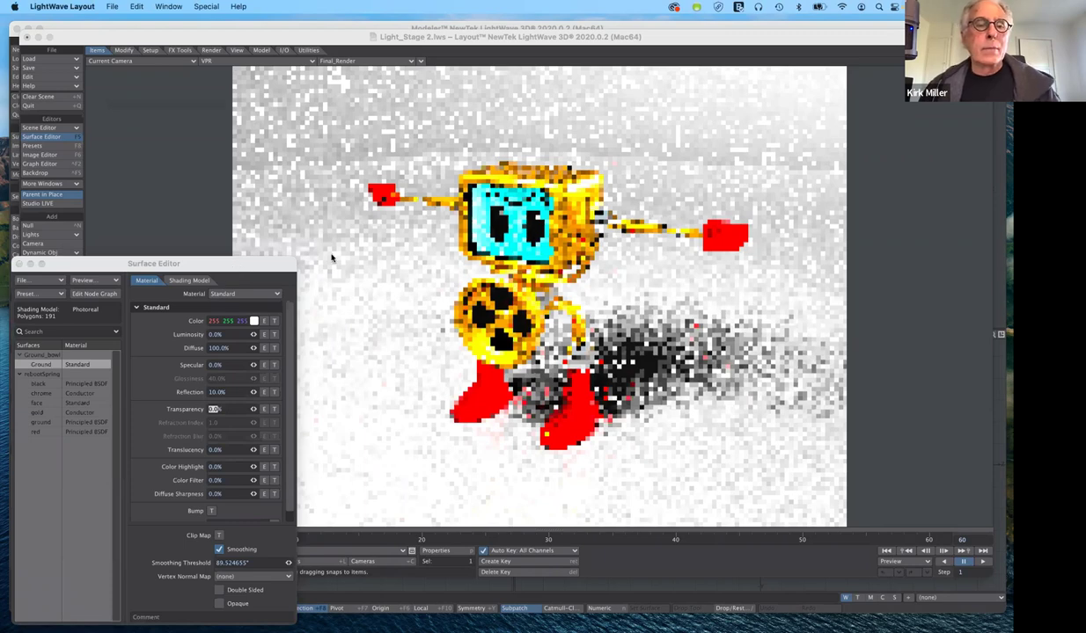
pyautogui.moveTo(239, 264); pyautogui.dragTo(281, 242)
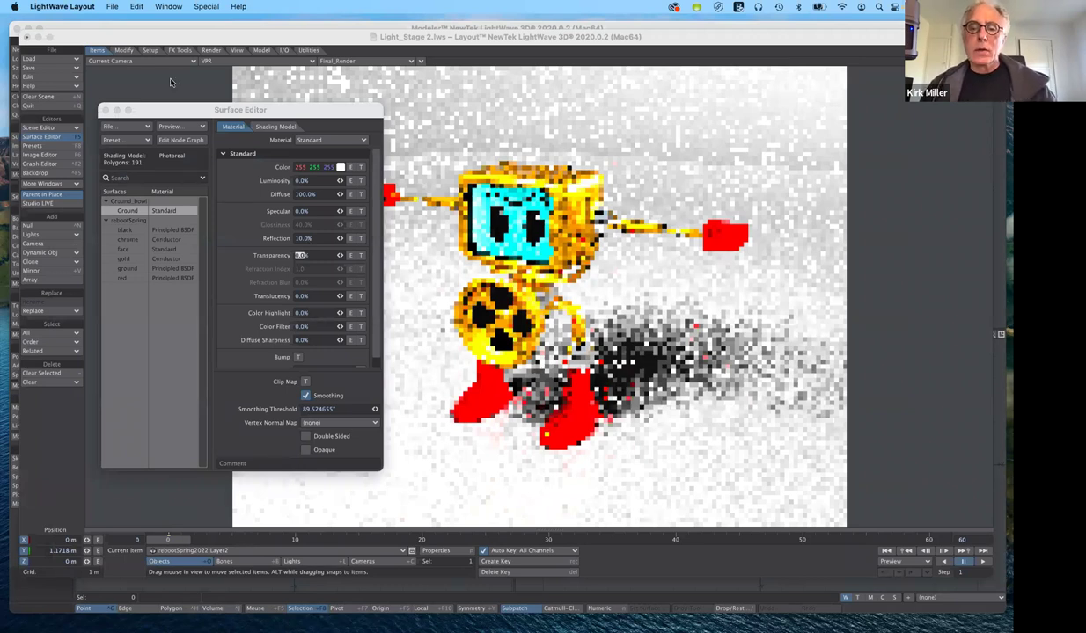
# - Switch to Google Drive in Firefox and open the Ancillary Files folder inside art195_Spring2022
pyautogui.press('super+Tab')
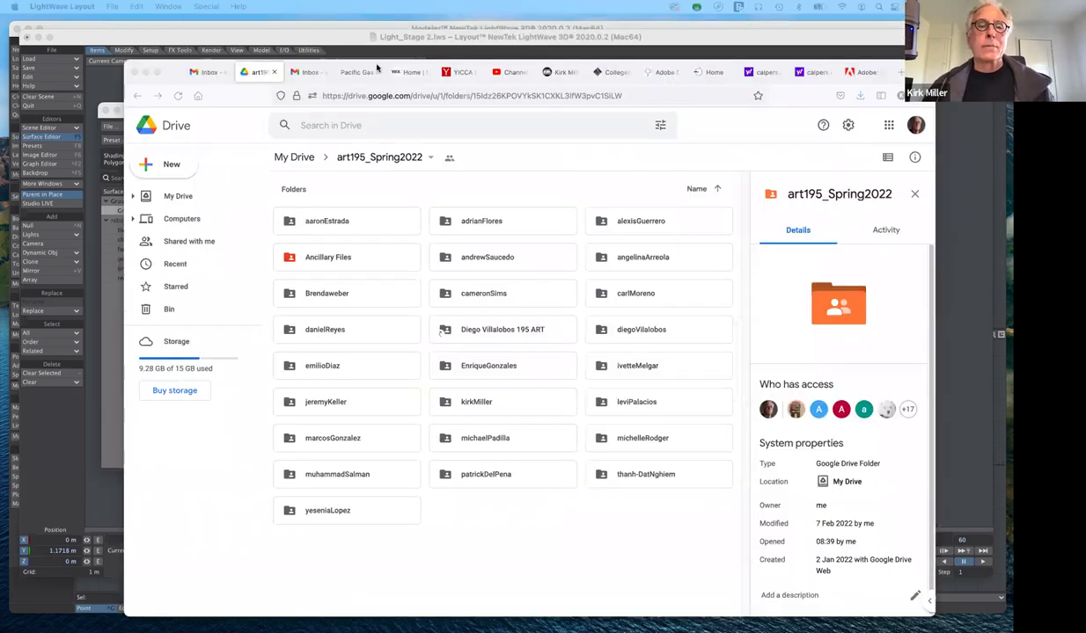
pyautogui.click(377, 67)
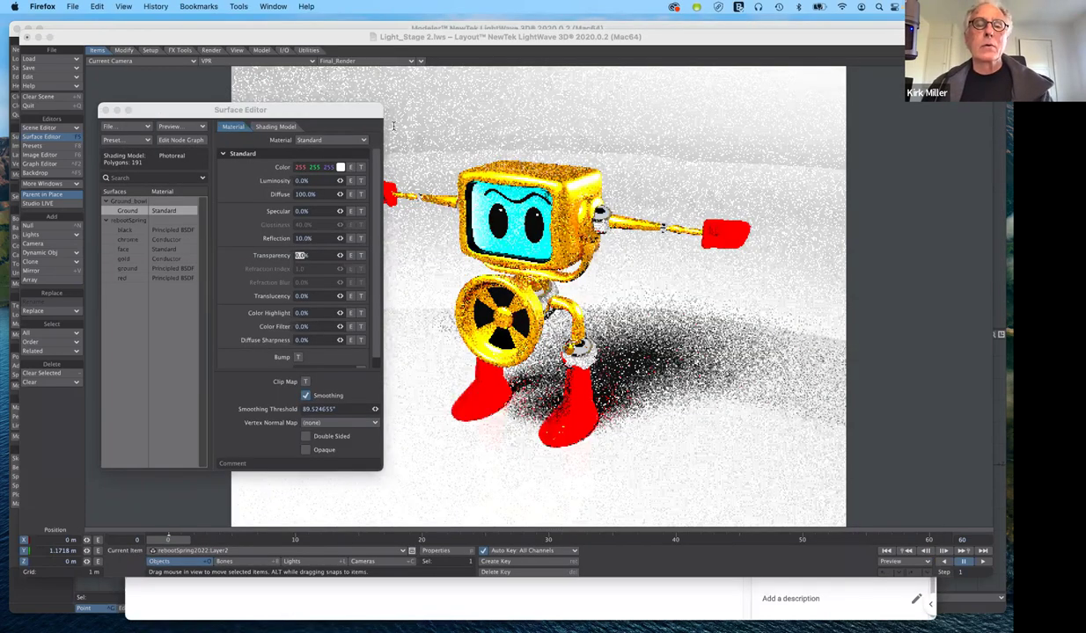
pyautogui.press('super+Tab')
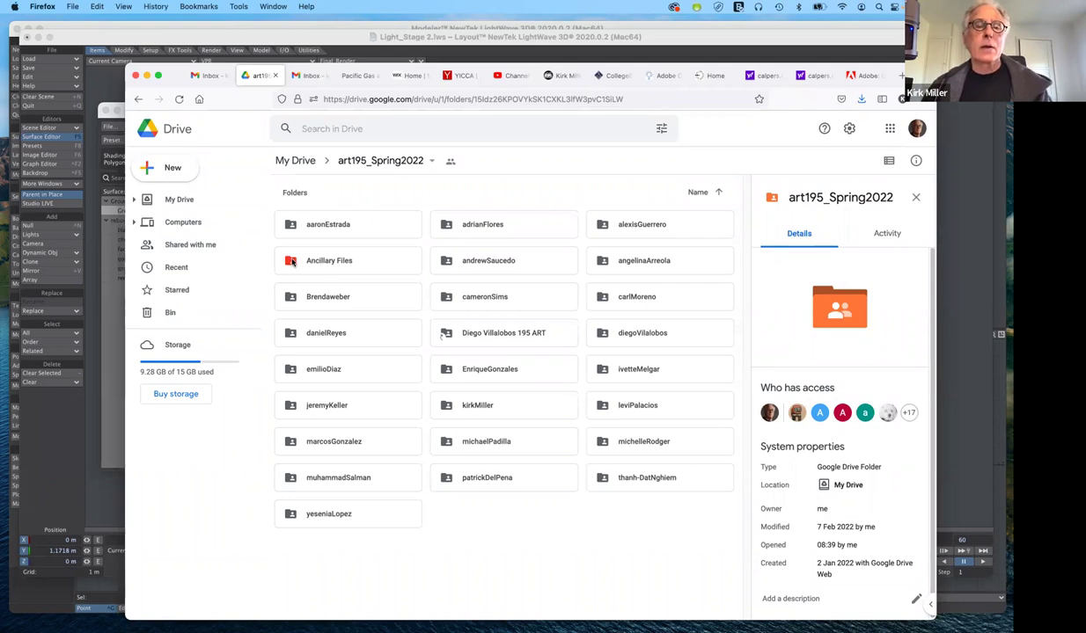
pyautogui.click(314, 257)
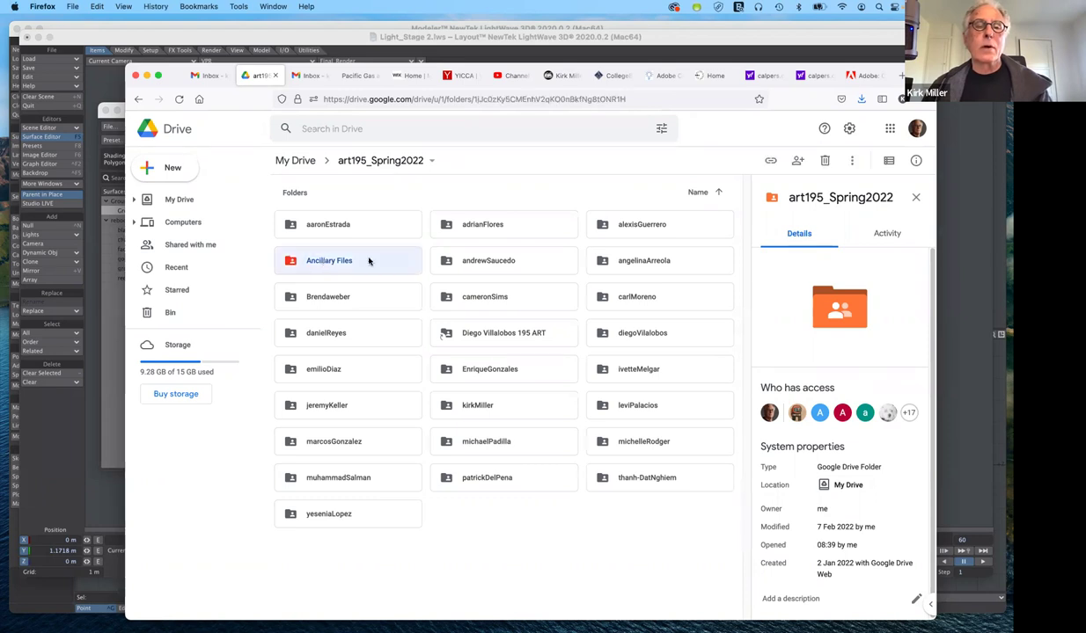
pyautogui.press('Return')
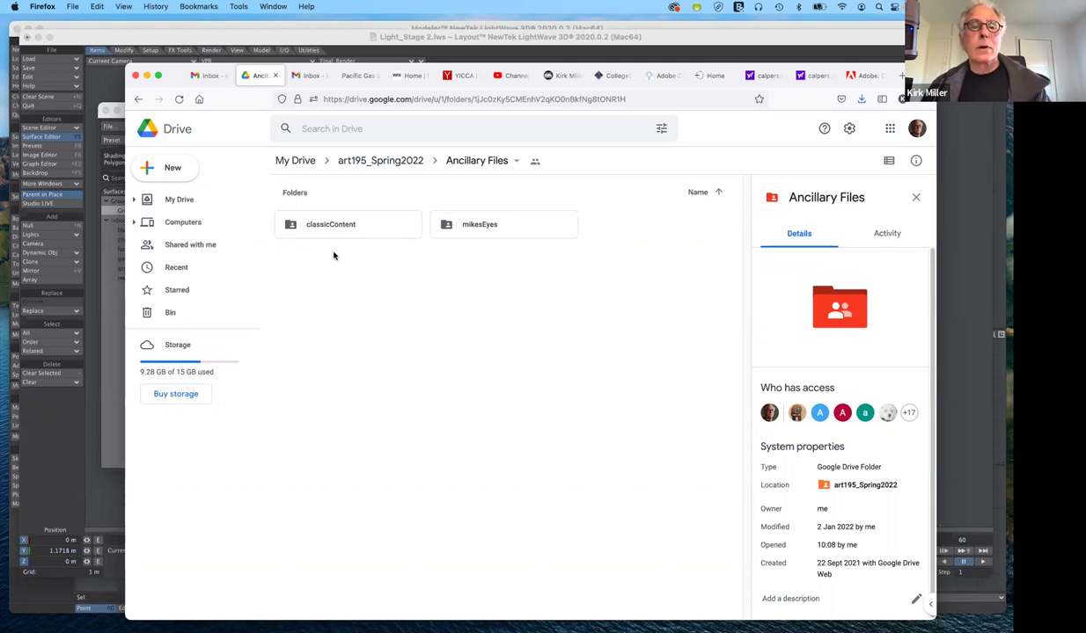
# - Open the classicContent folder, its nested classicContent folder, and the Classic Content folder inside it
pyautogui.press('Down')
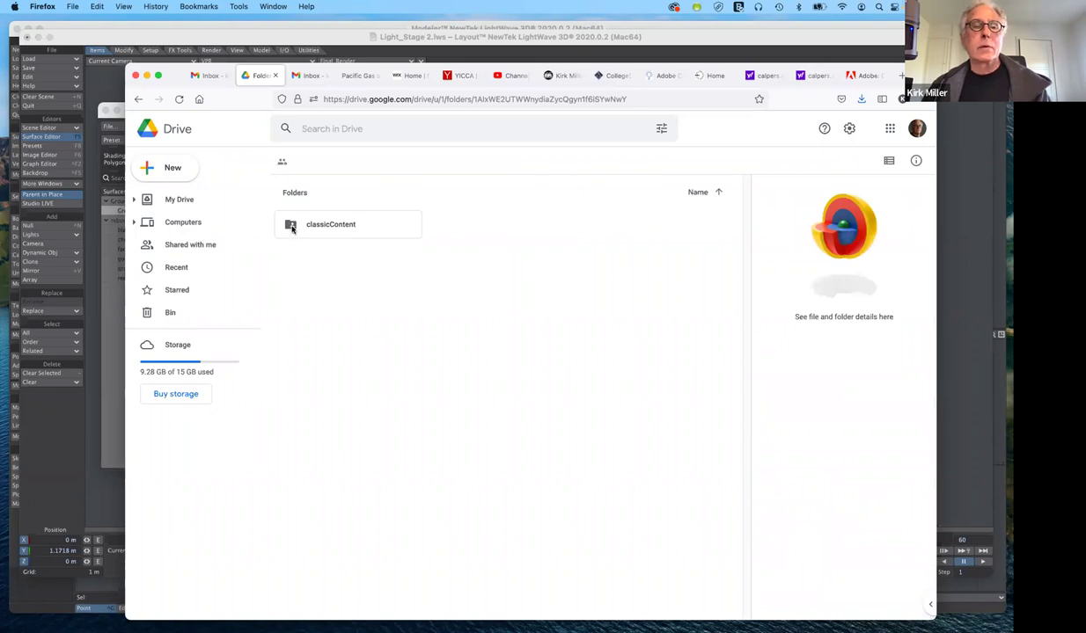
pyautogui.click(292, 228)
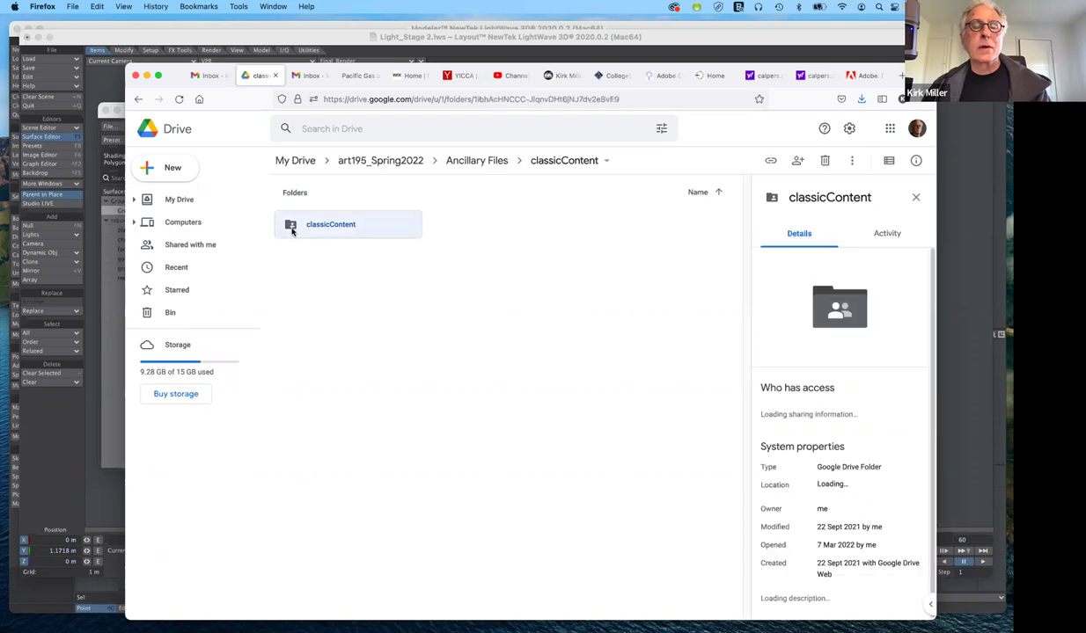
pyautogui.doubleClick(292, 227)
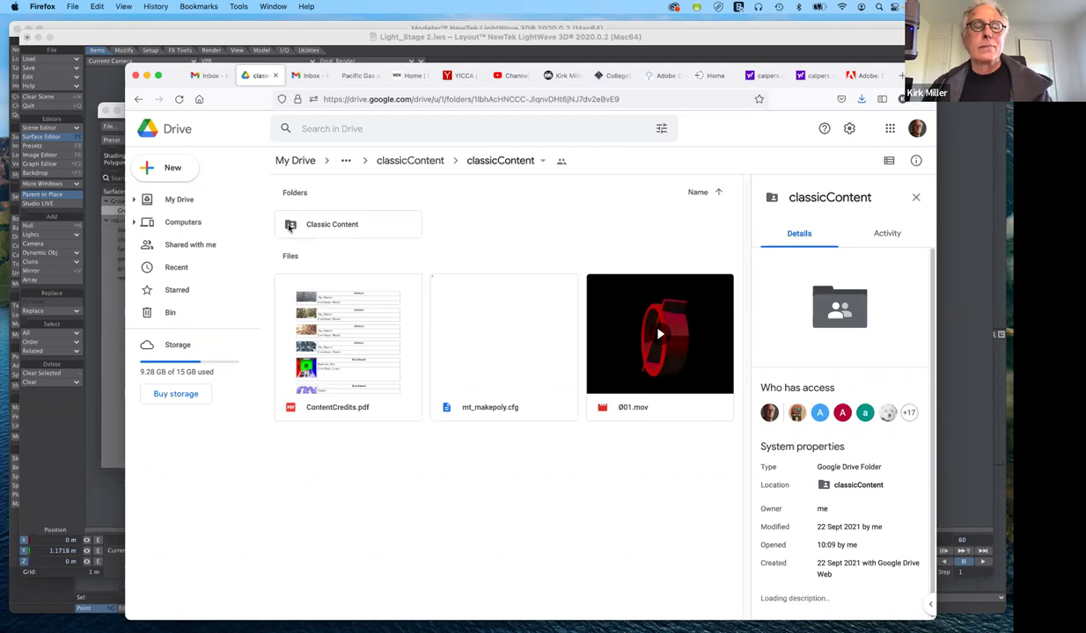
pyautogui.click(290, 227)
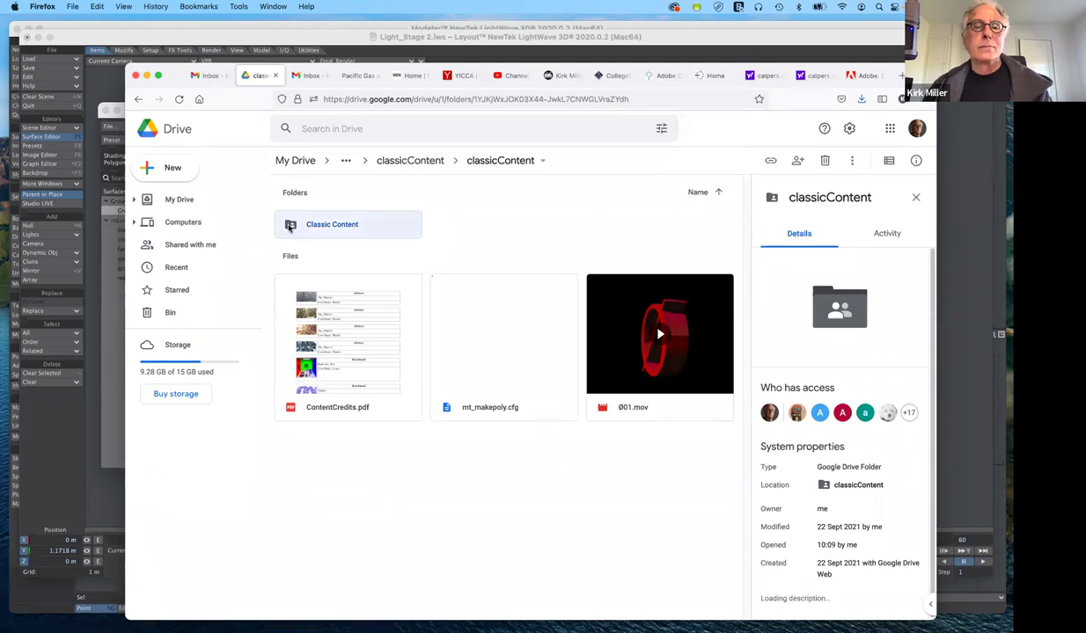
pyautogui.doubleClick(289, 227)
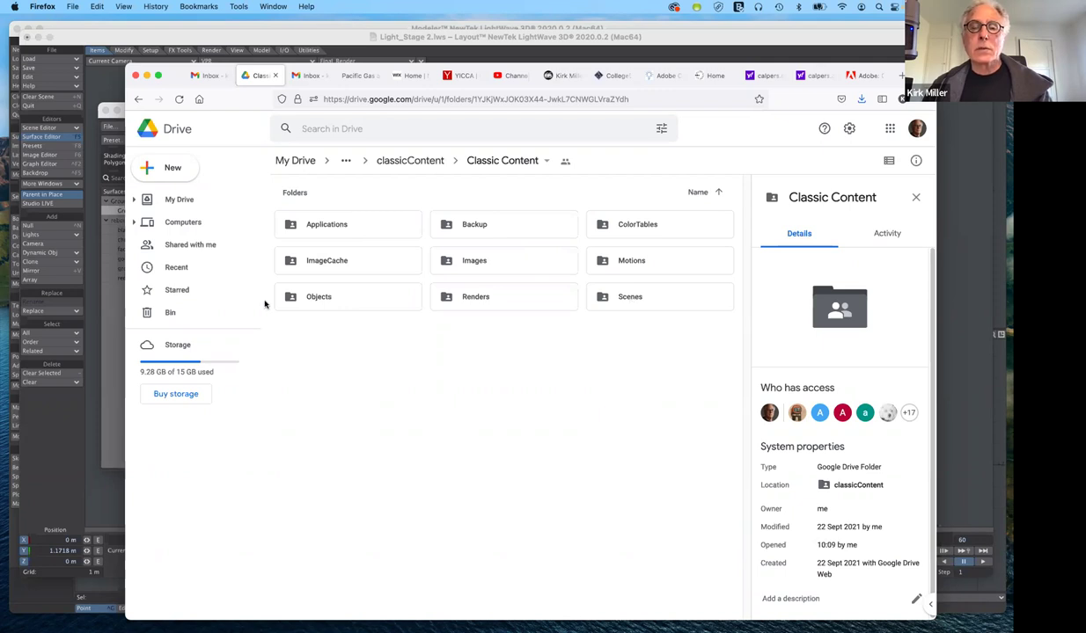
# - Open the Scenes folder of Classic Content and its Blochi subfolder to view the light stage scene files
pyautogui.click(604, 299)
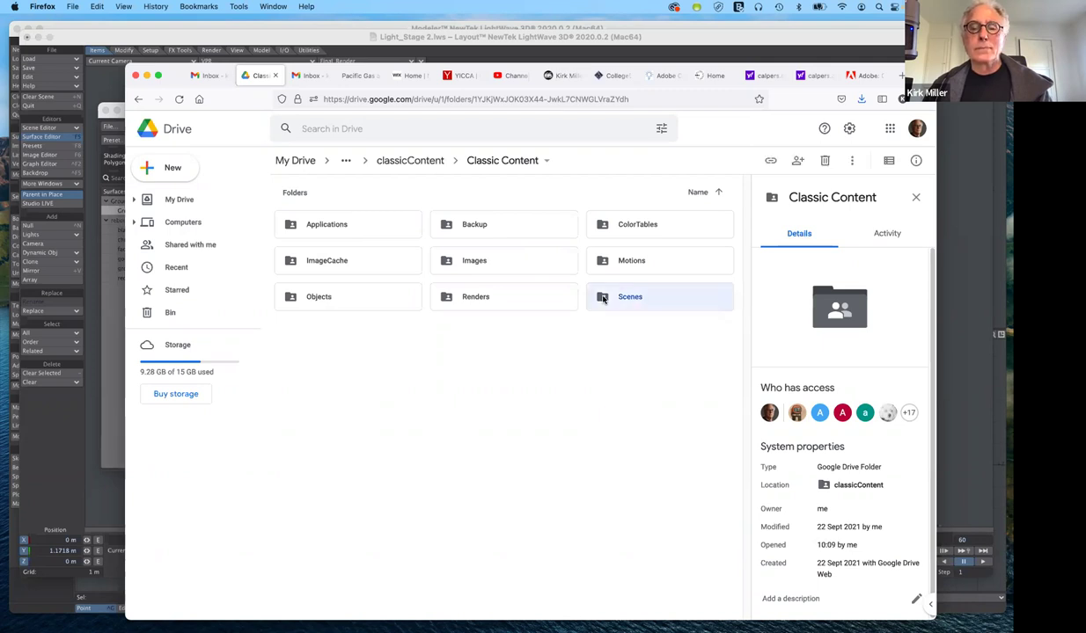
pyautogui.doubleClick(603, 299)
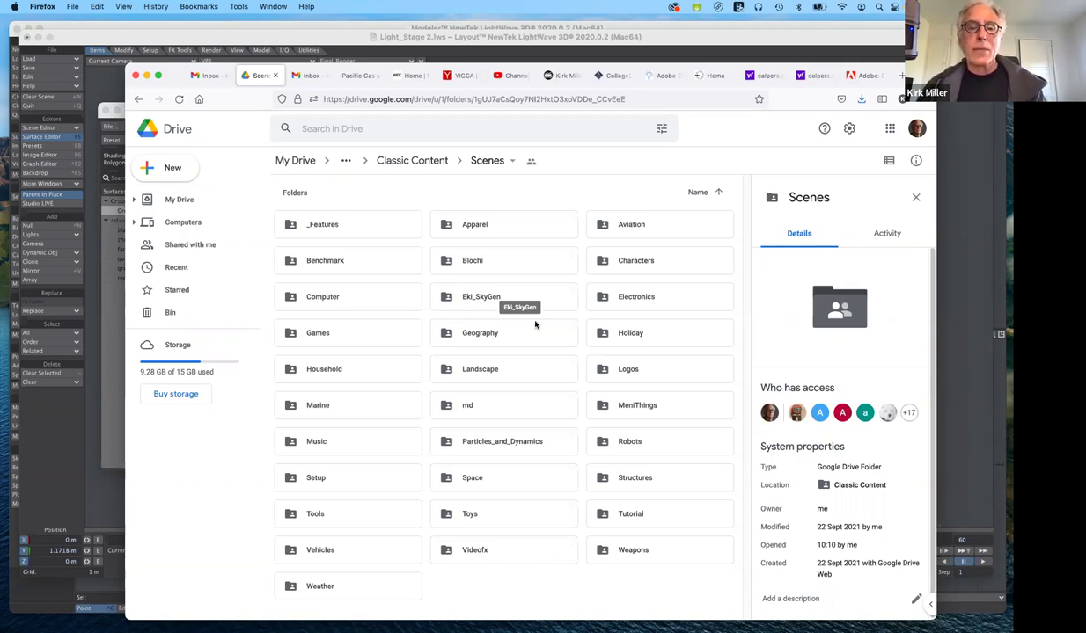
pyautogui.click(444, 264)
pyautogui.doubleClick(443, 264)
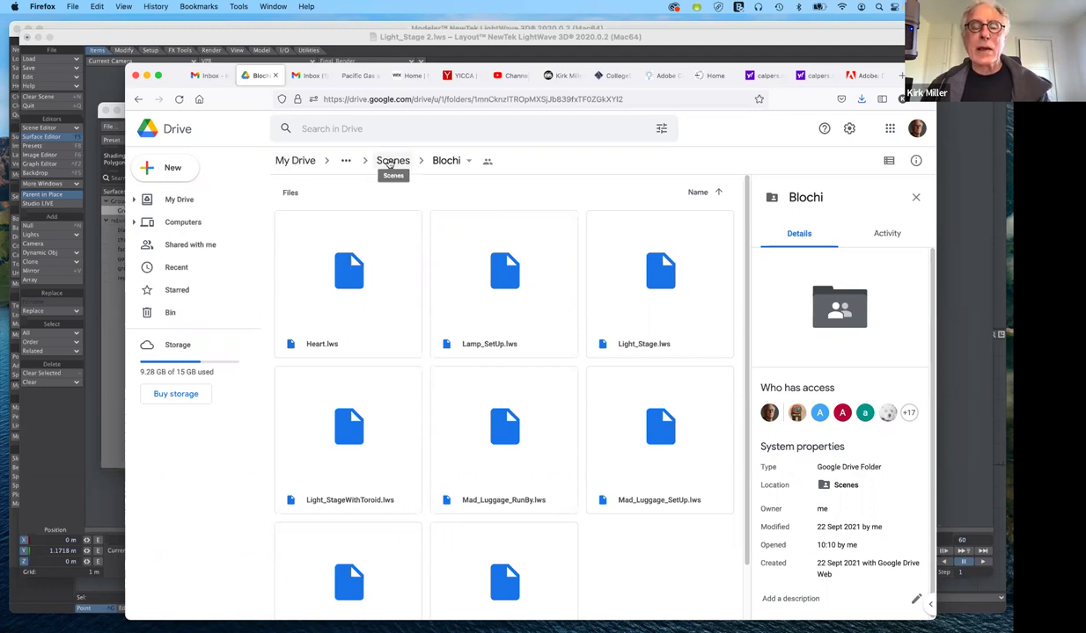
# - Return to the Classic Content folder in Google Drive and open its Objects folder and the Blochi subfolder to view the object files
pyautogui.click(388, 162)
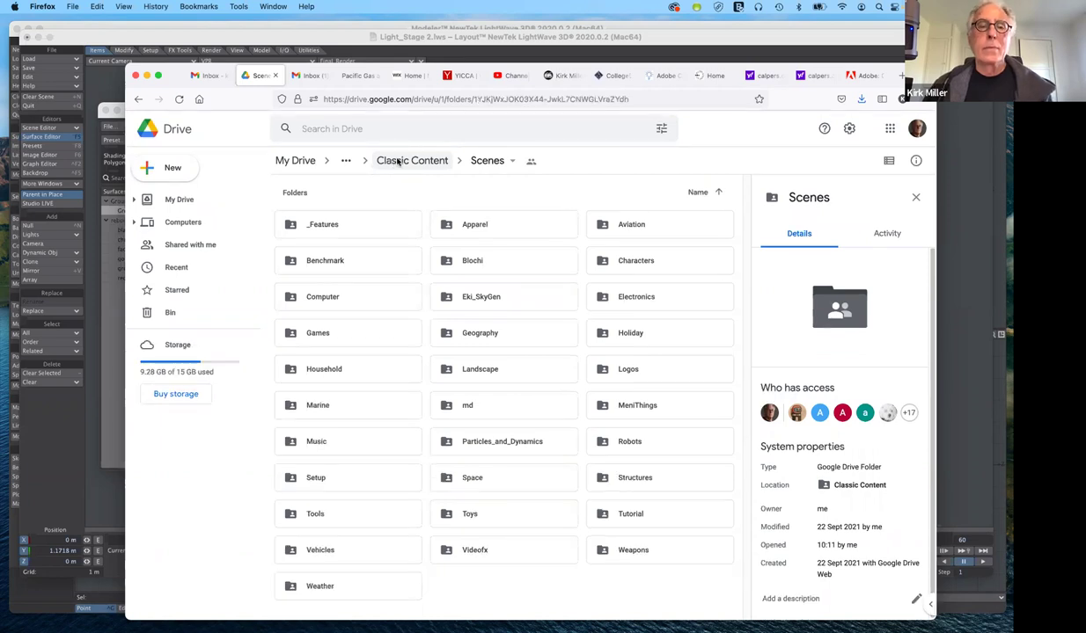
pyautogui.doubleClick(441, 291)
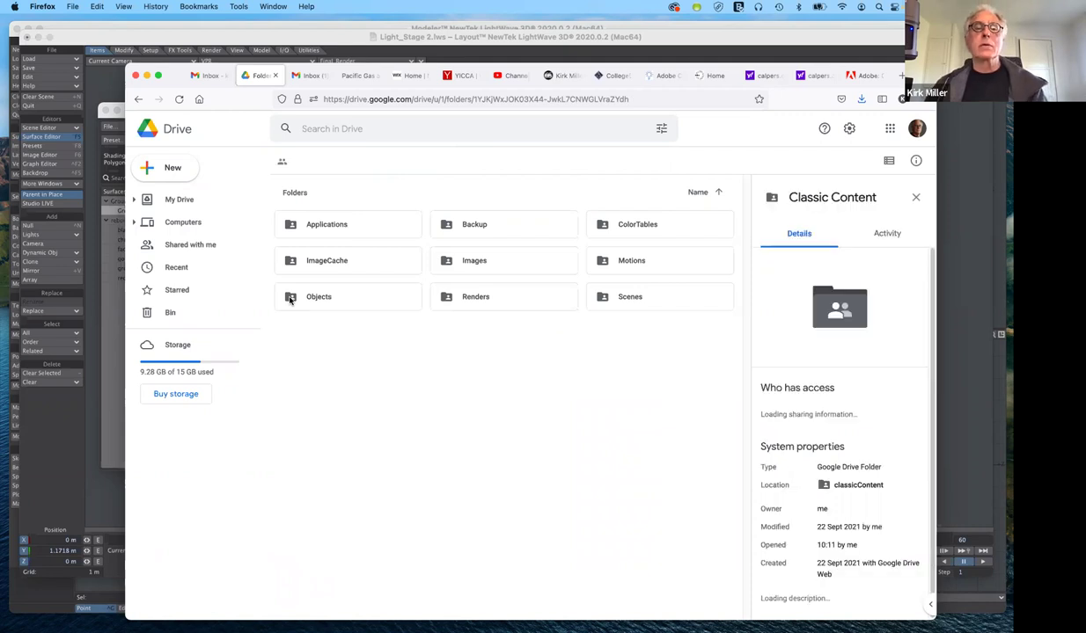
pyautogui.click(290, 300)
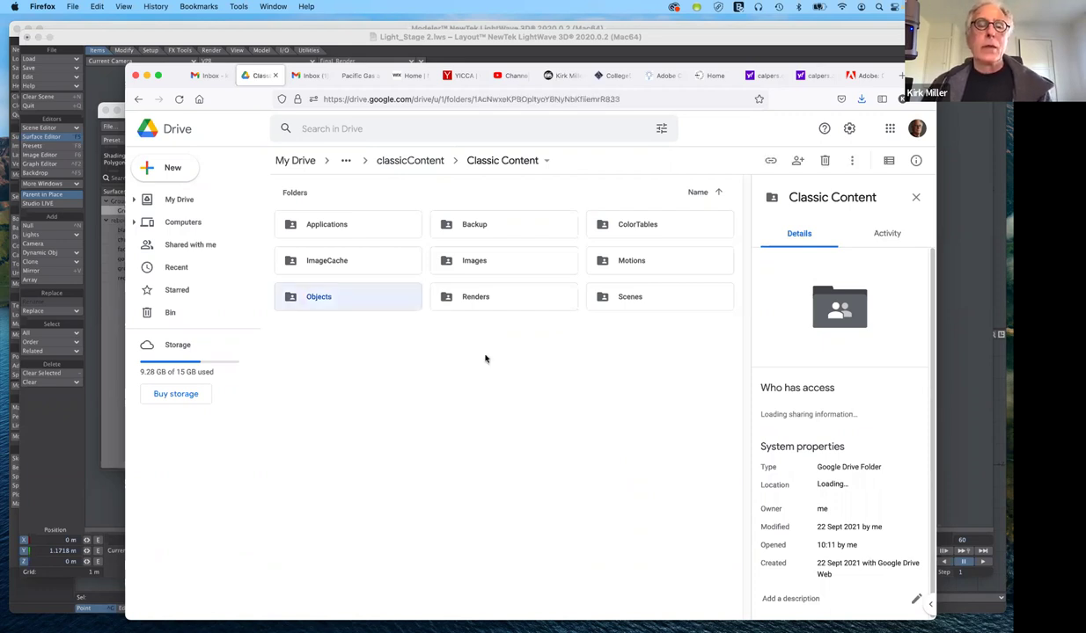
pyautogui.press('Return')
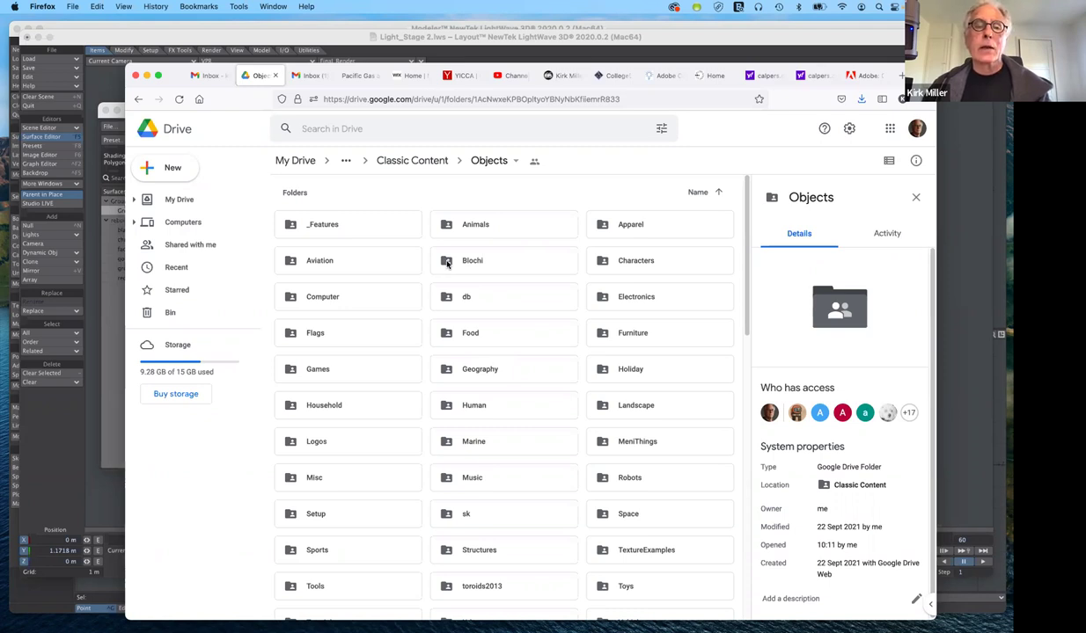
pyautogui.scroll(1, 449, 264)
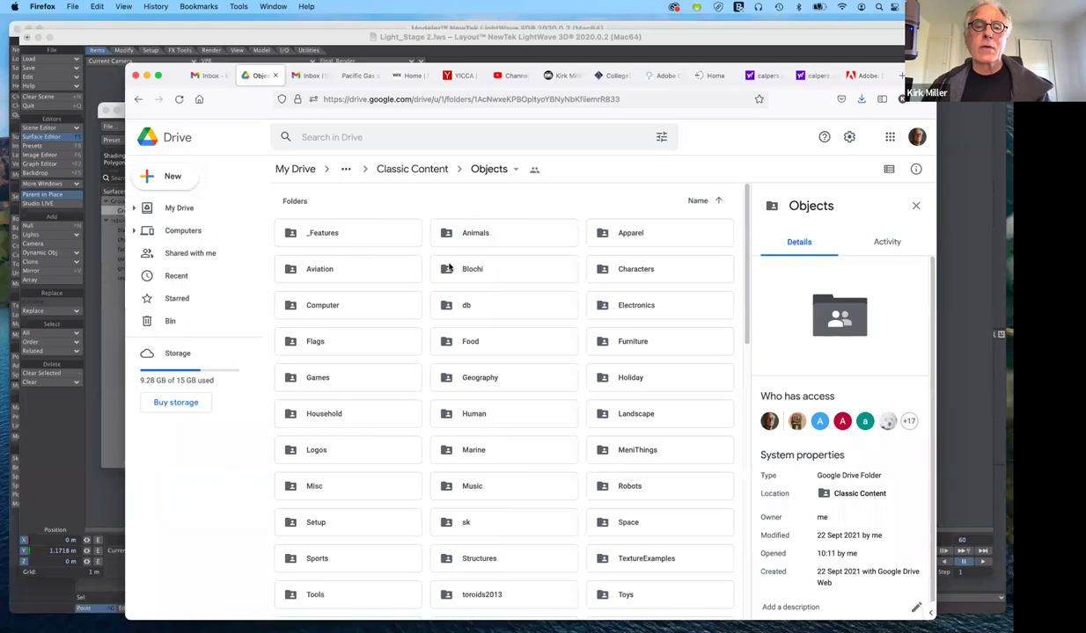
pyautogui.click(448, 267)
pyautogui.doubleClick(449, 267)
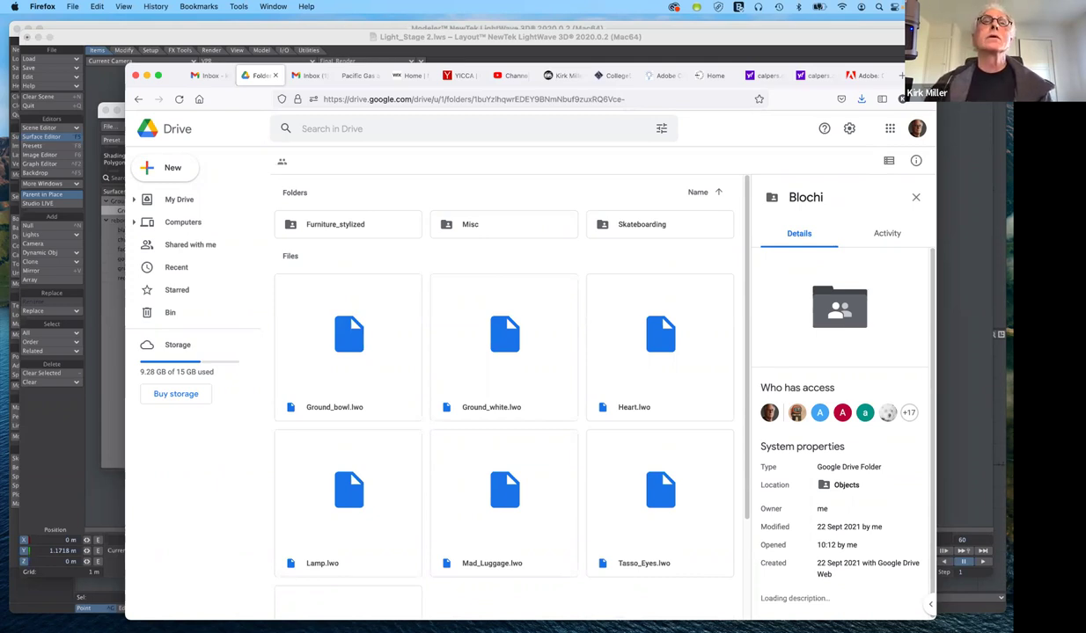
# - Switch back to LightWave Layout, set the Ground surface's Reflection to 0%, and close the Surface Editor
pyautogui.moveTo(176, 75); pyautogui.dragTo(104, 0)
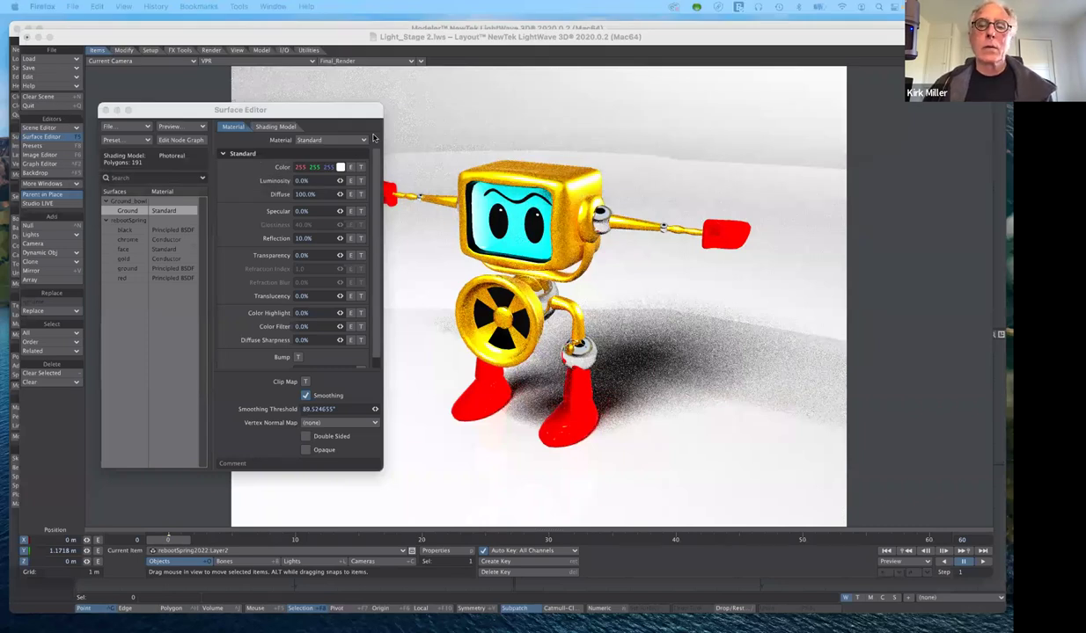
pyautogui.click(262, 210)
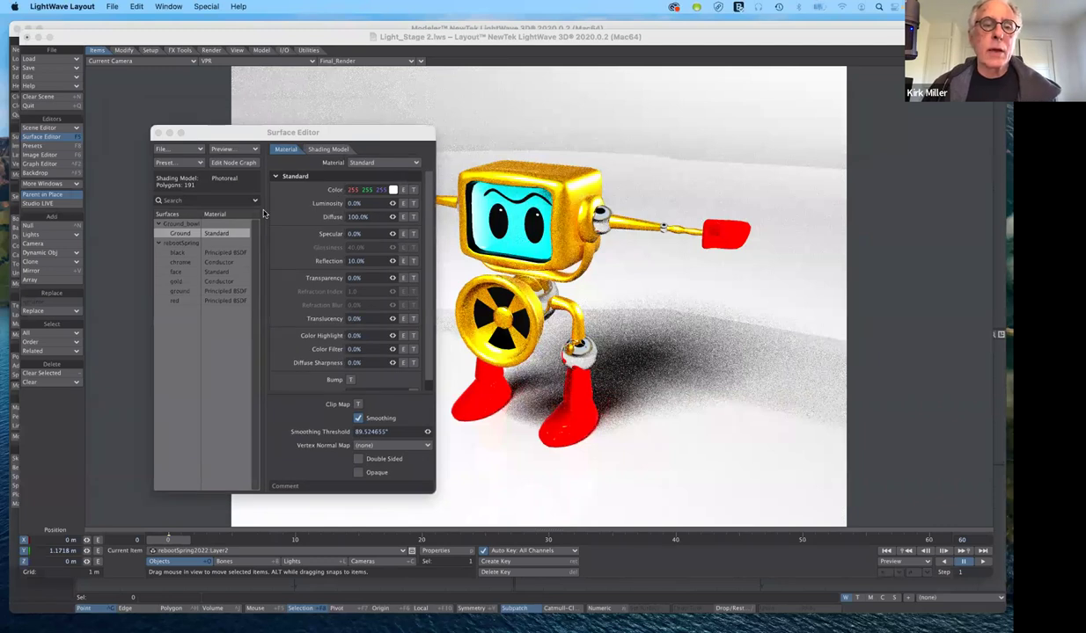
pyautogui.click(367, 263)
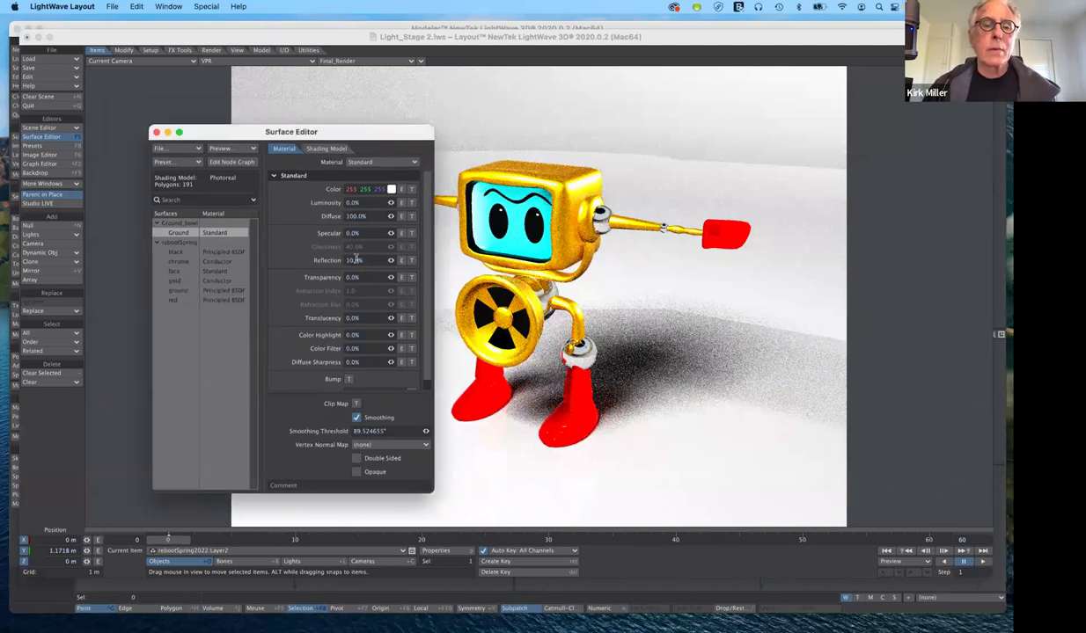
pyautogui.click(353, 261)
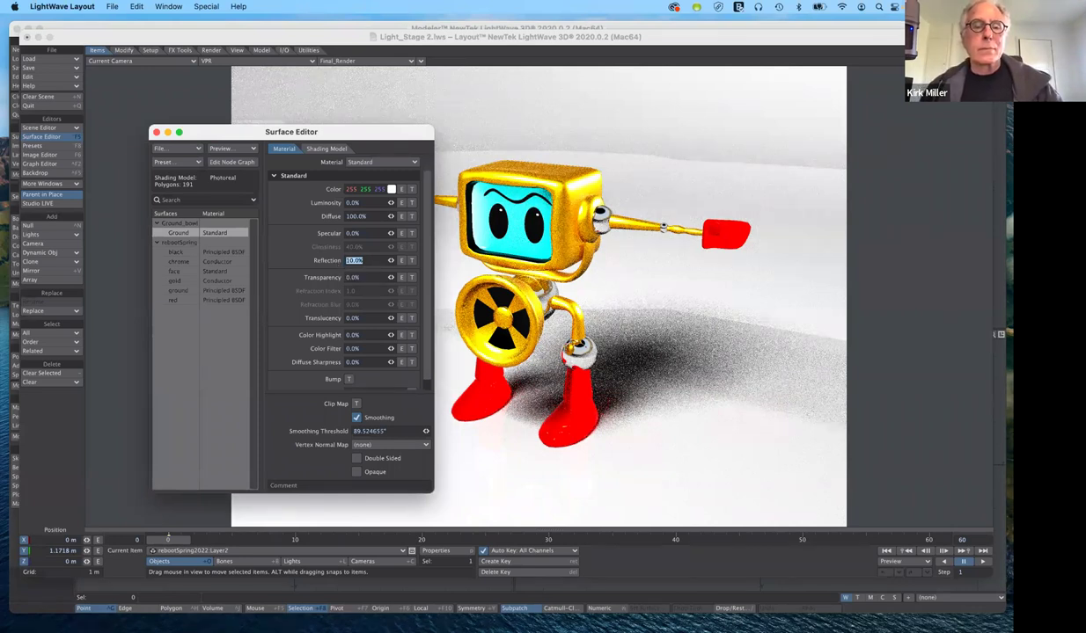
pyautogui.write('0')
pyautogui.press('Tab')
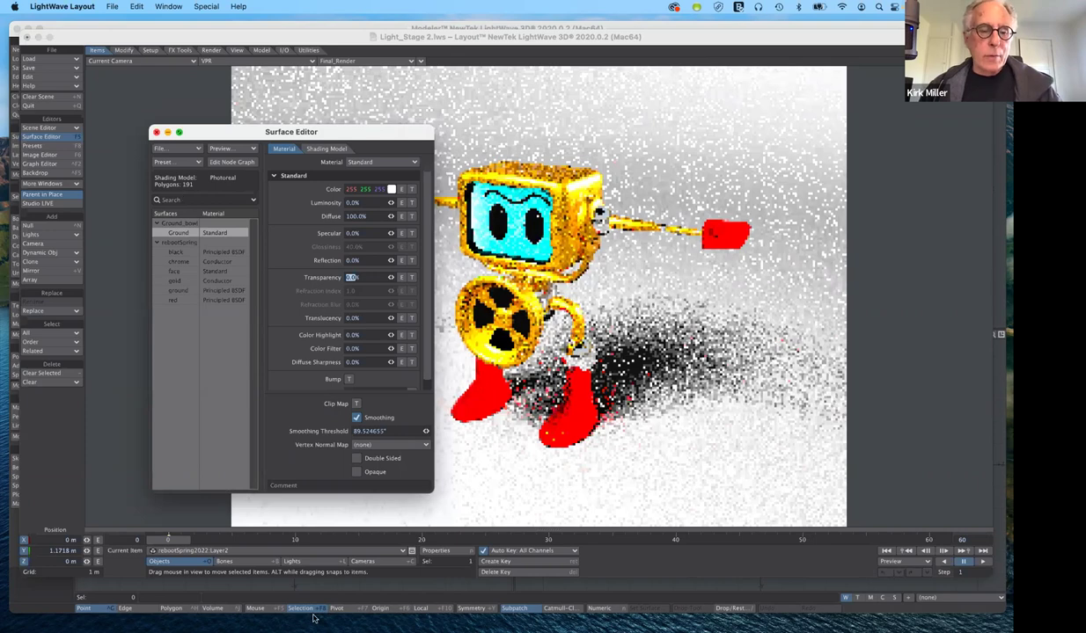
pyautogui.press('F5')
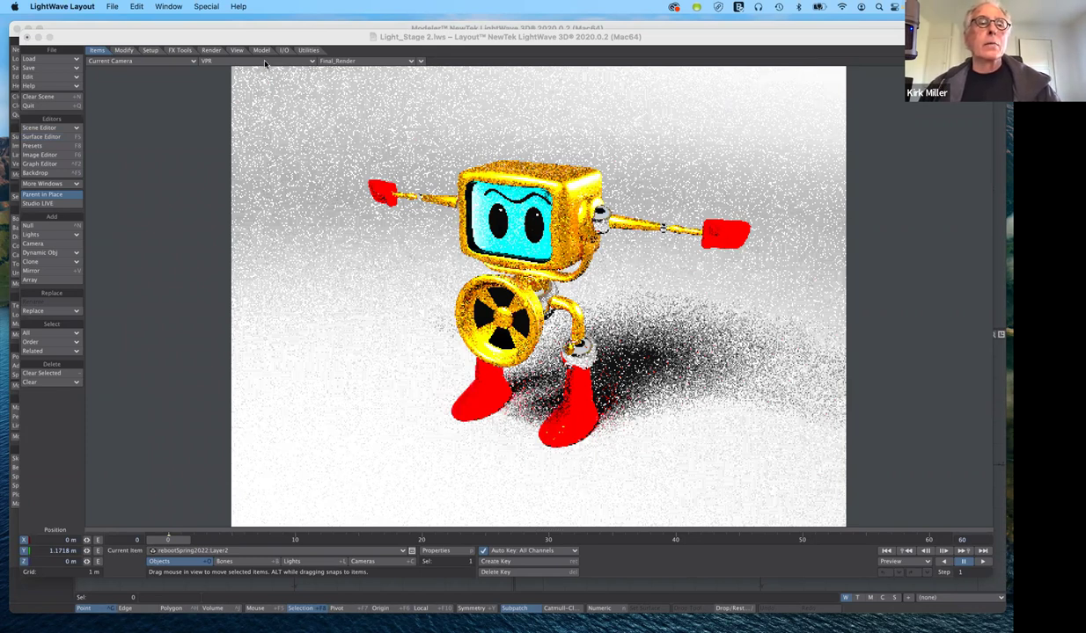
# - Display the scene as Wireframe in the Perspective view to show the whole ground bowl and light arrangement
pyautogui.click(265, 64)
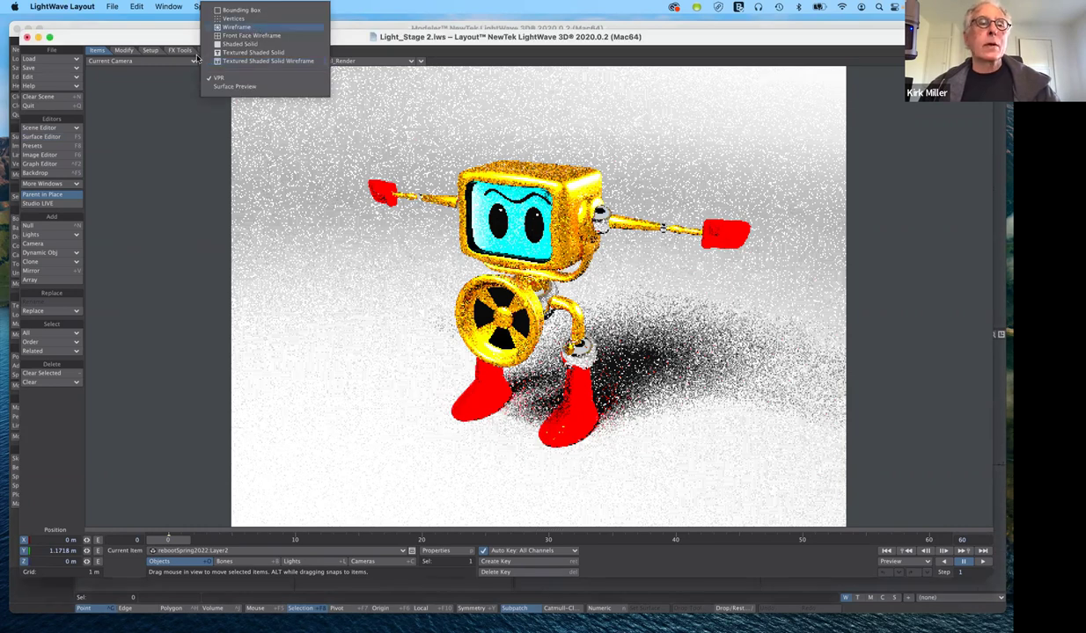
pyautogui.press('Return')
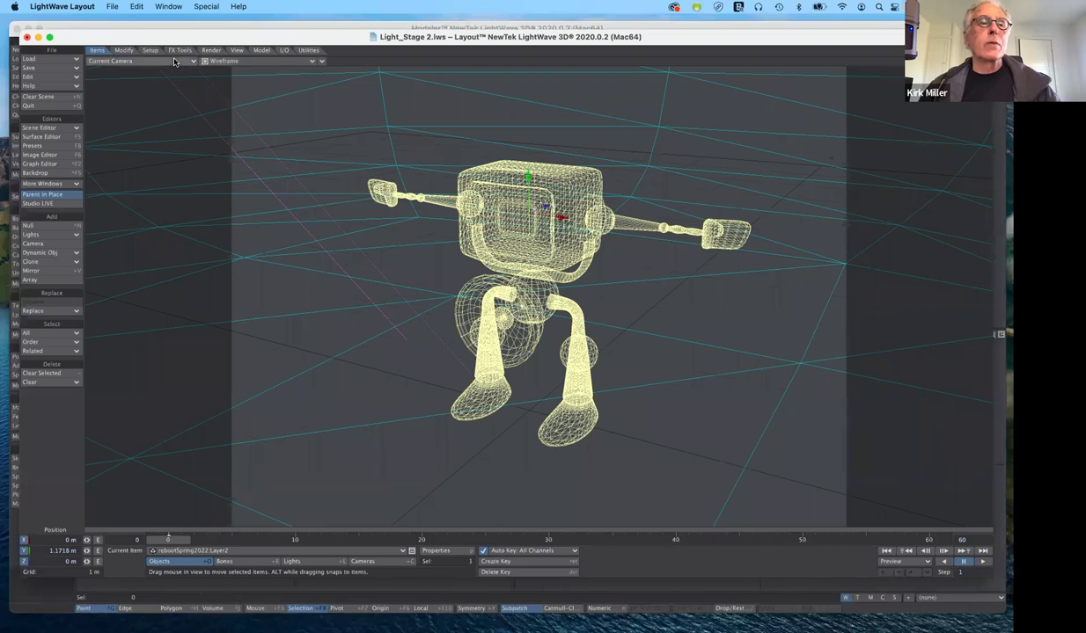
pyautogui.click(174, 61)
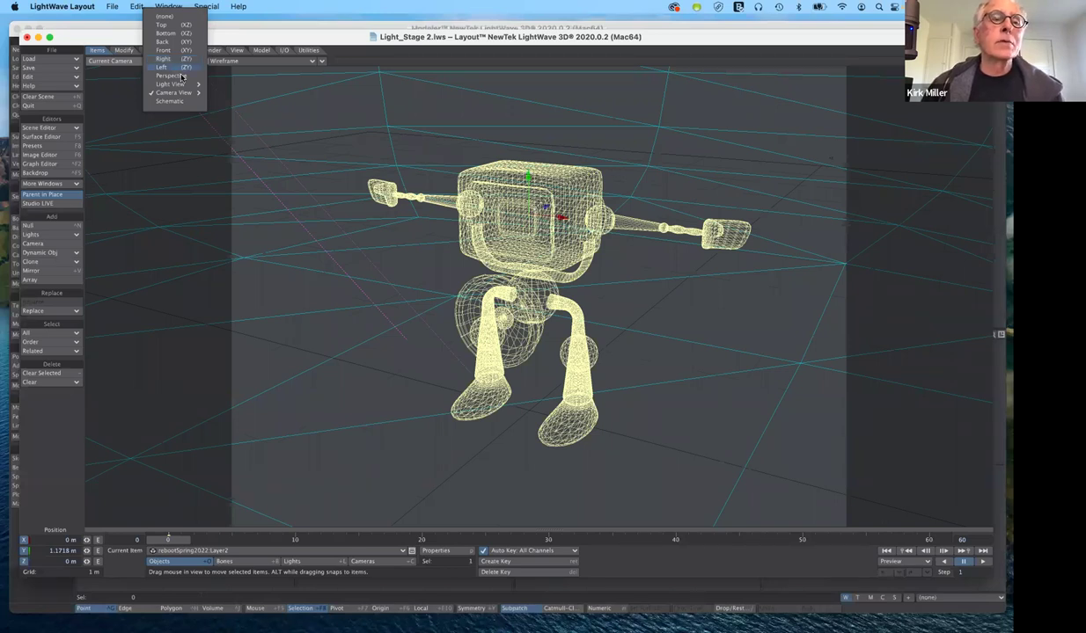
pyautogui.click(171, 76)
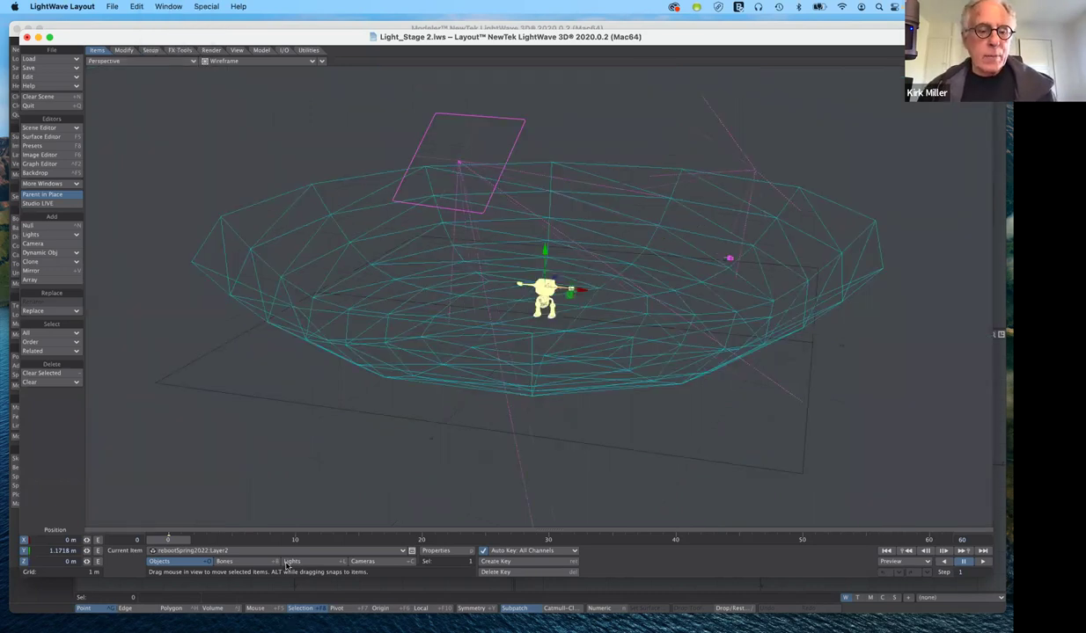
# - Select the Key (1) light and open its Light Properties to examine its type and intensity
pyautogui.click(329, 563)
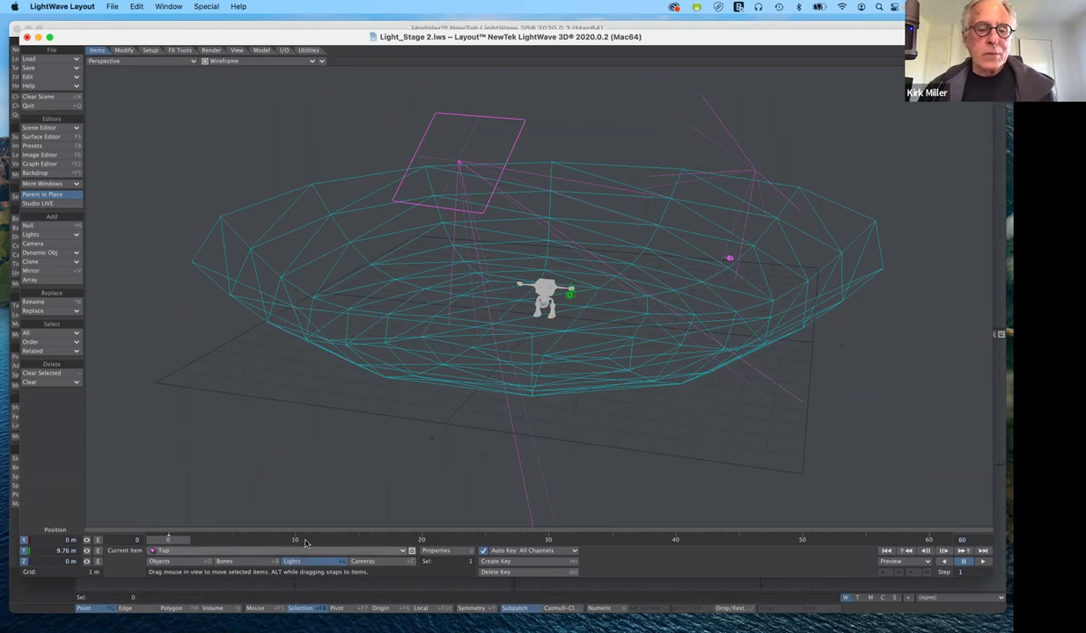
pyautogui.click(303, 550)
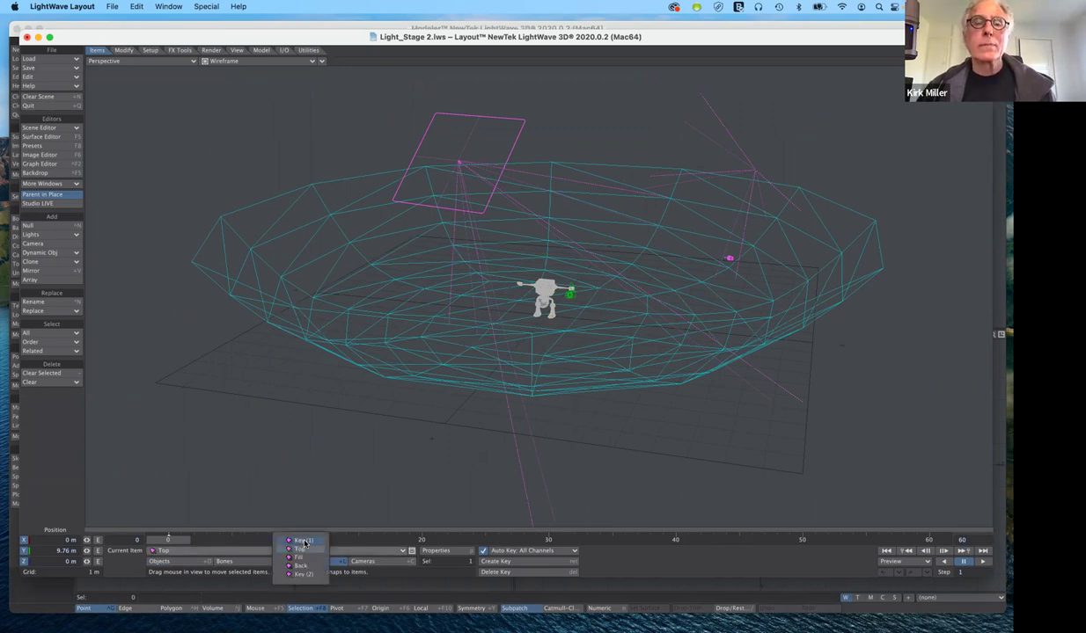
pyautogui.click(477, 118)
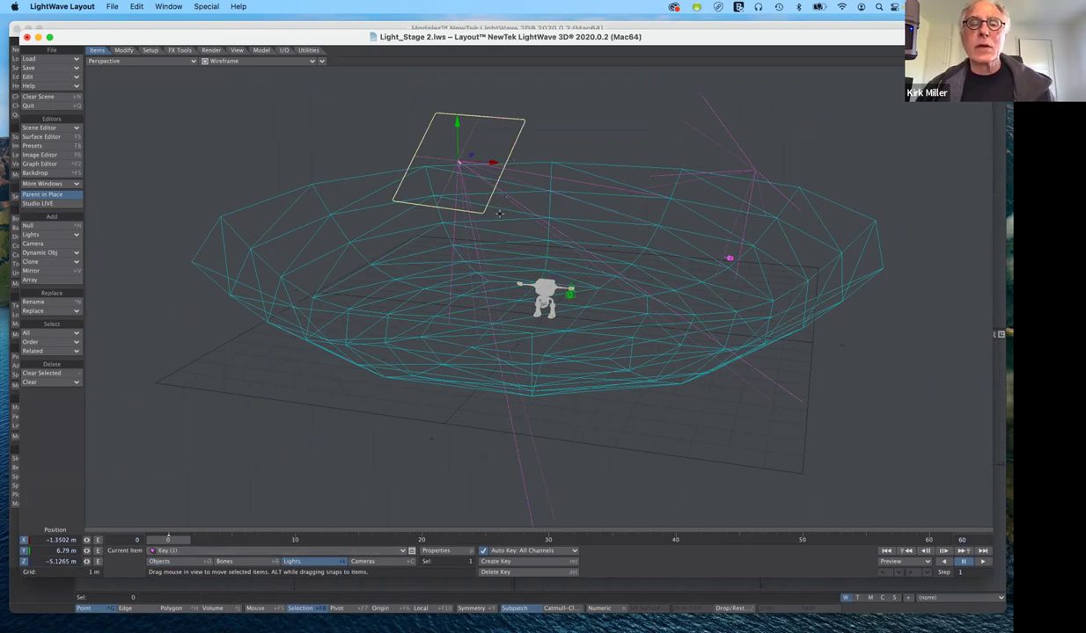
pyautogui.click(448, 552)
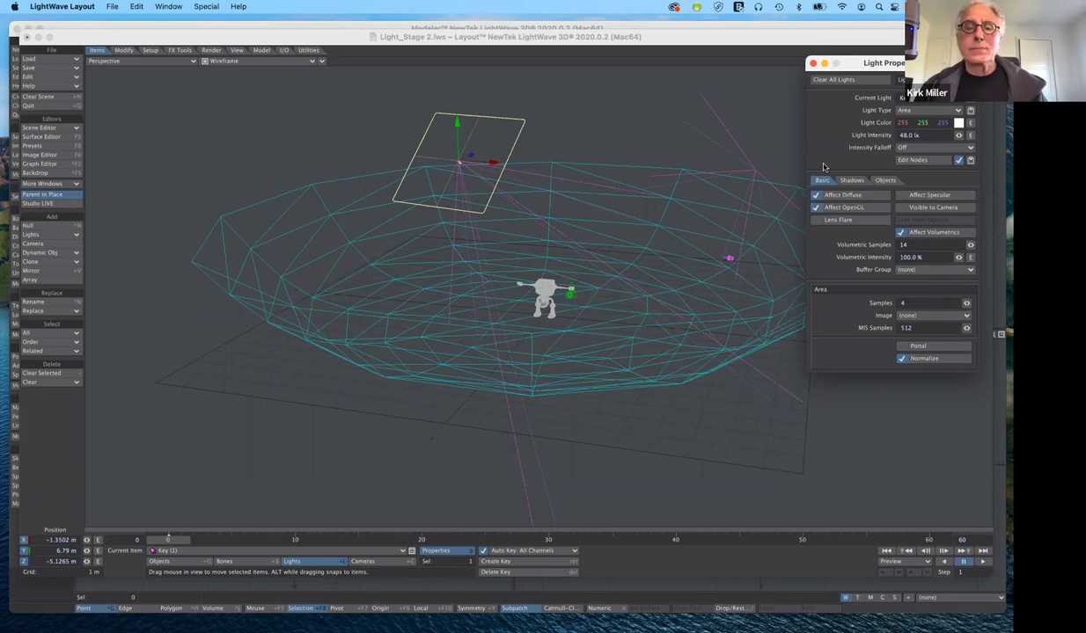
# - Make Key (2) the current light and review its spotlight properties
pyautogui.click(327, 531)
pyautogui.click(328, 553)
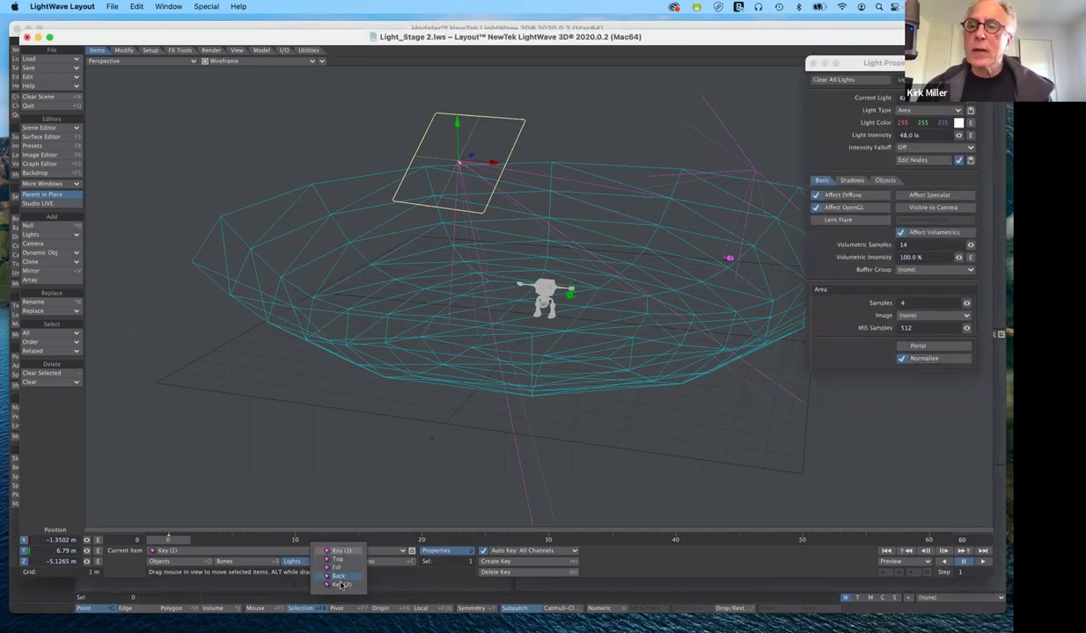
pyautogui.click(341, 585)
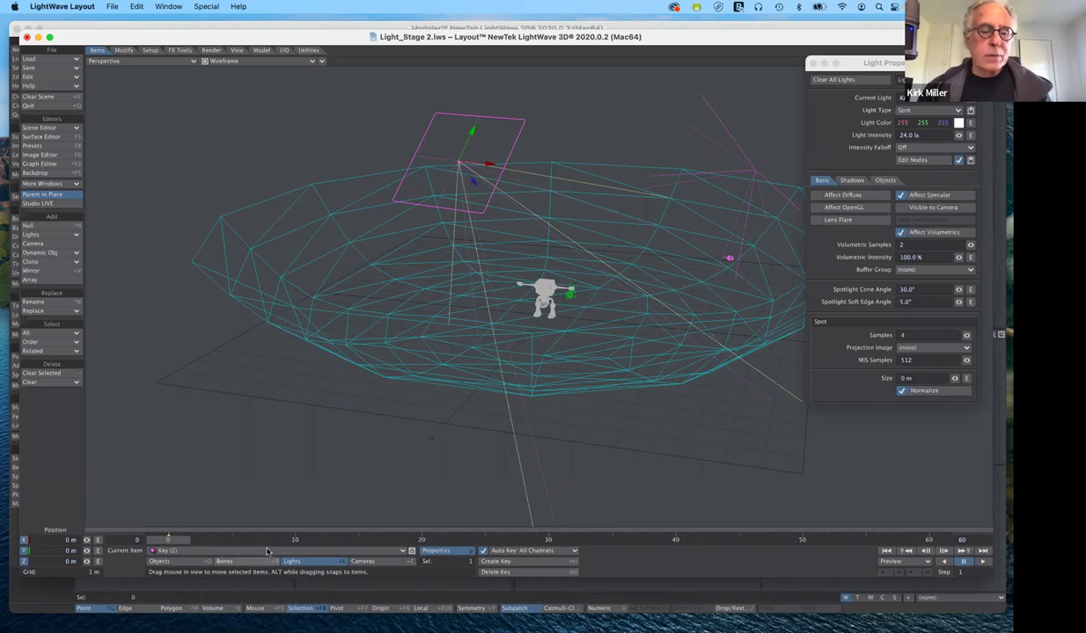
pyautogui.press('p')
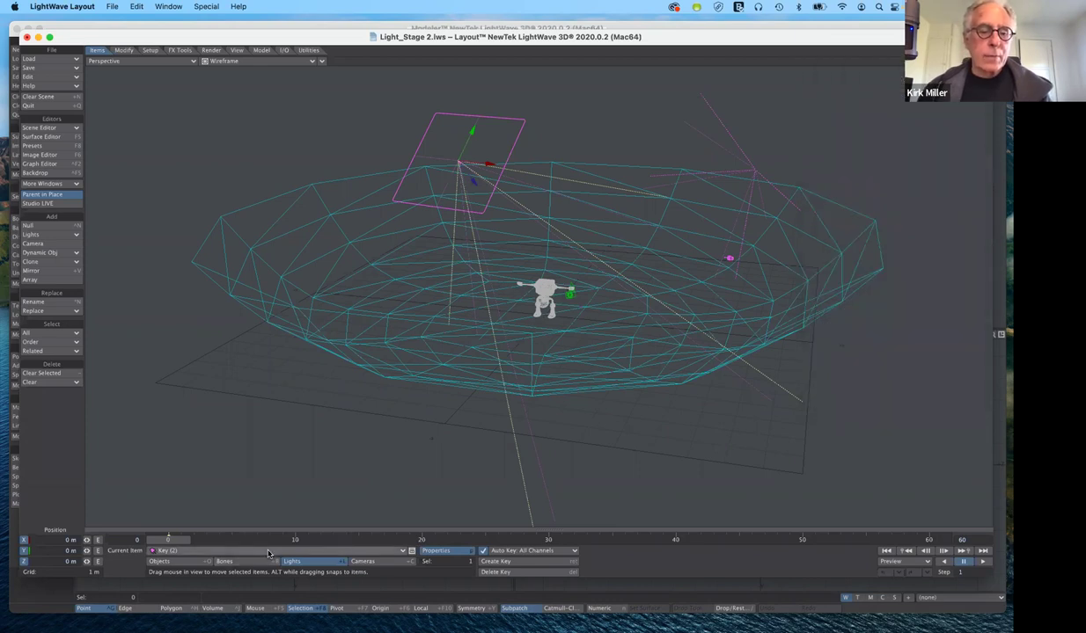
pyautogui.press('p')
# - Make Top the current light and review its properties along with its stretch and rotation values
pyautogui.click(269, 552)
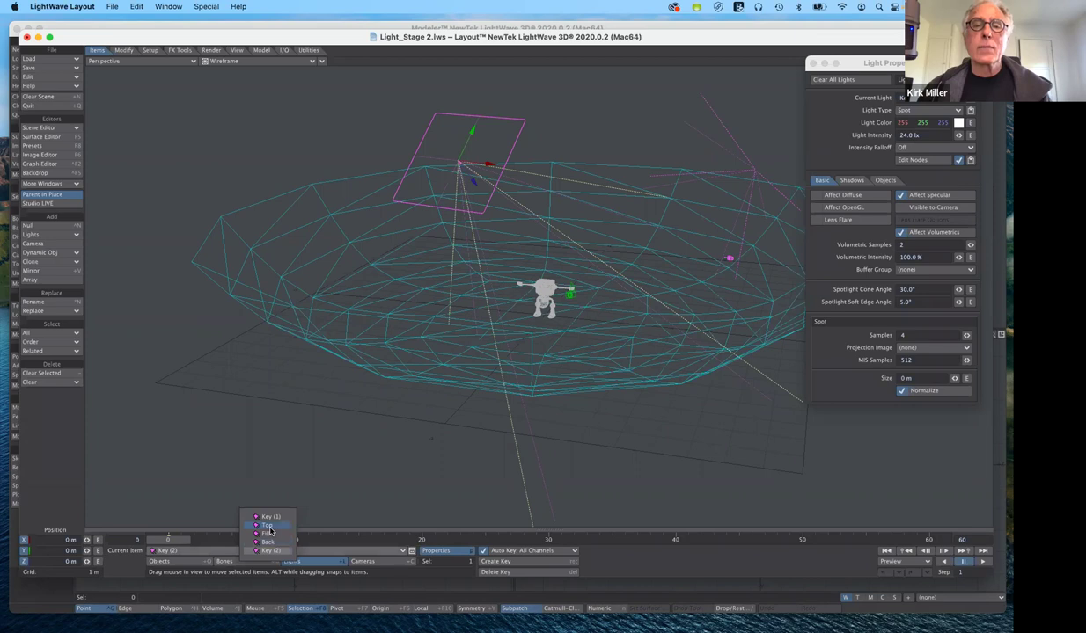
pyautogui.click(269, 526)
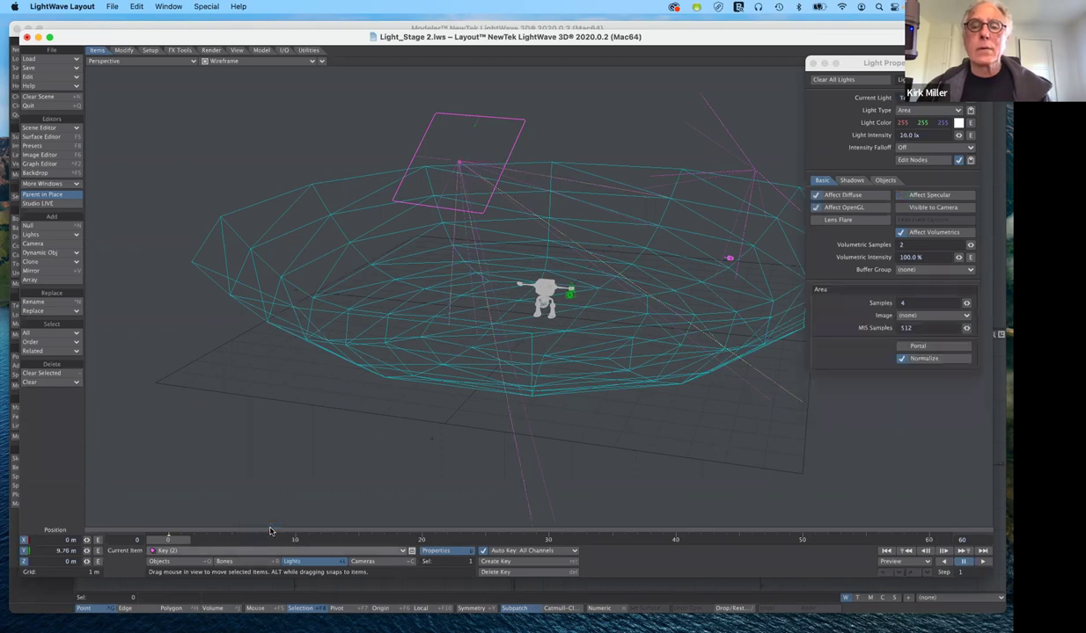
pyautogui.press('h')
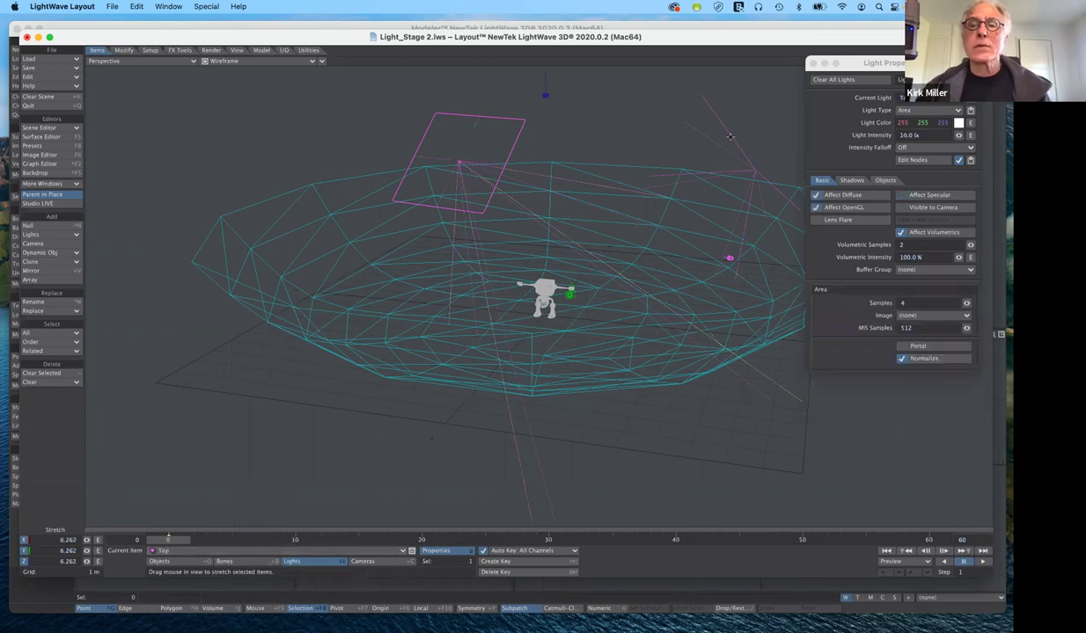
pyautogui.press('y')
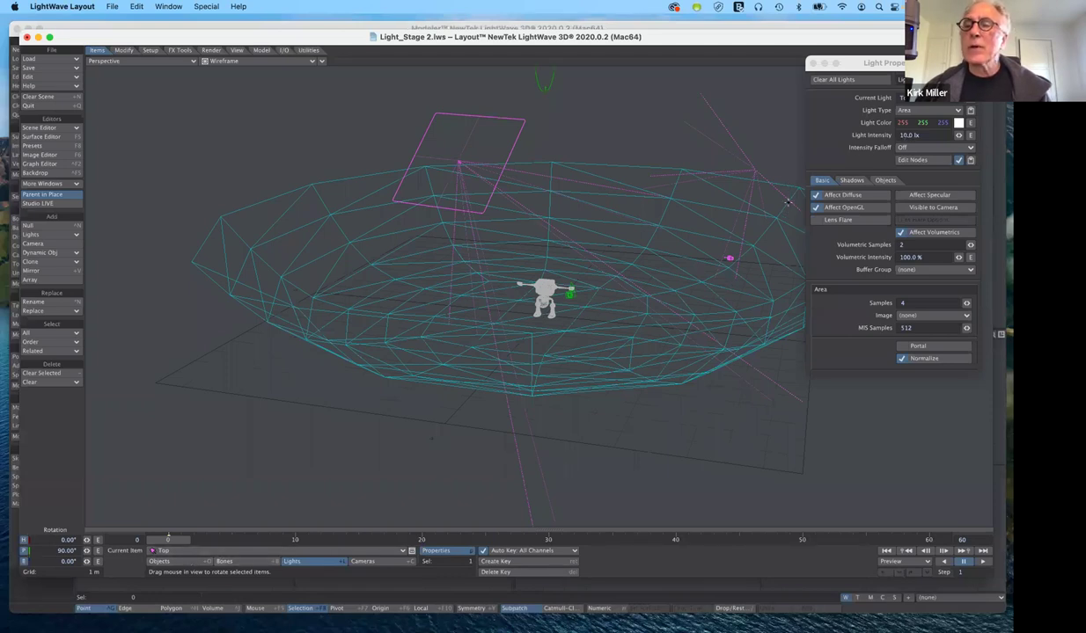
# - Select the Fill light and the Back light in turn to compare their type, intensity and direction
pyautogui.click(236, 554)
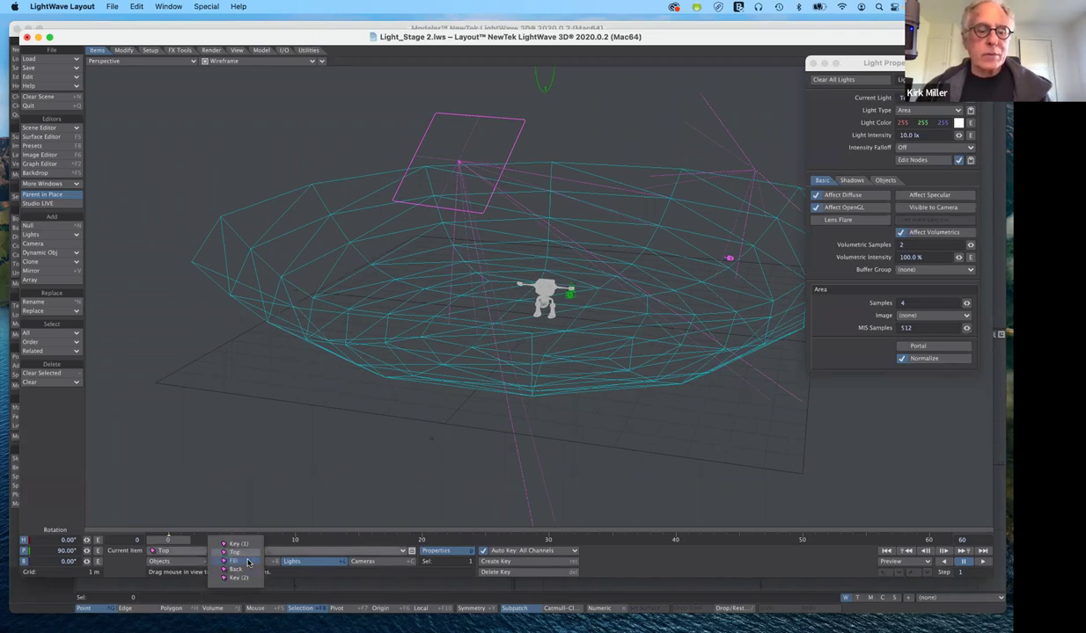
pyautogui.click(246, 561)
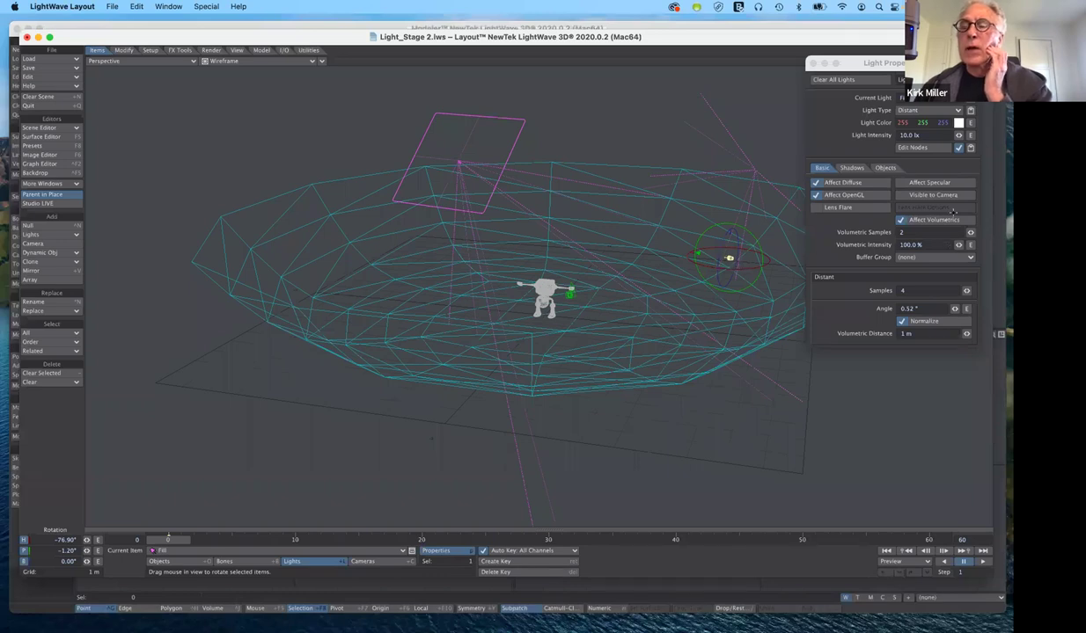
pyautogui.click(304, 554)
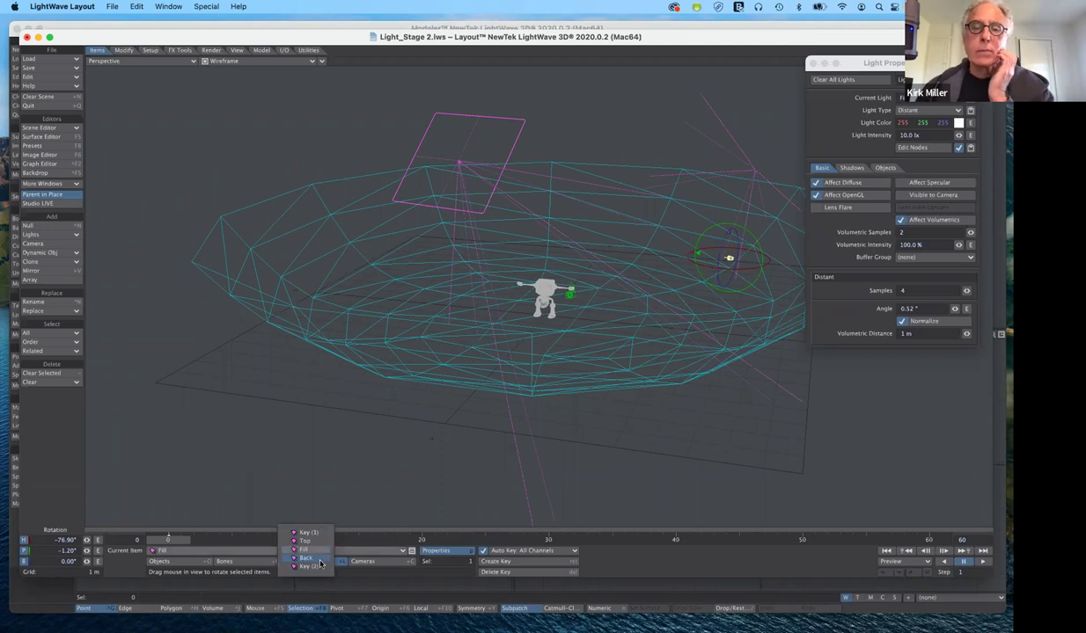
pyautogui.click(317, 558)
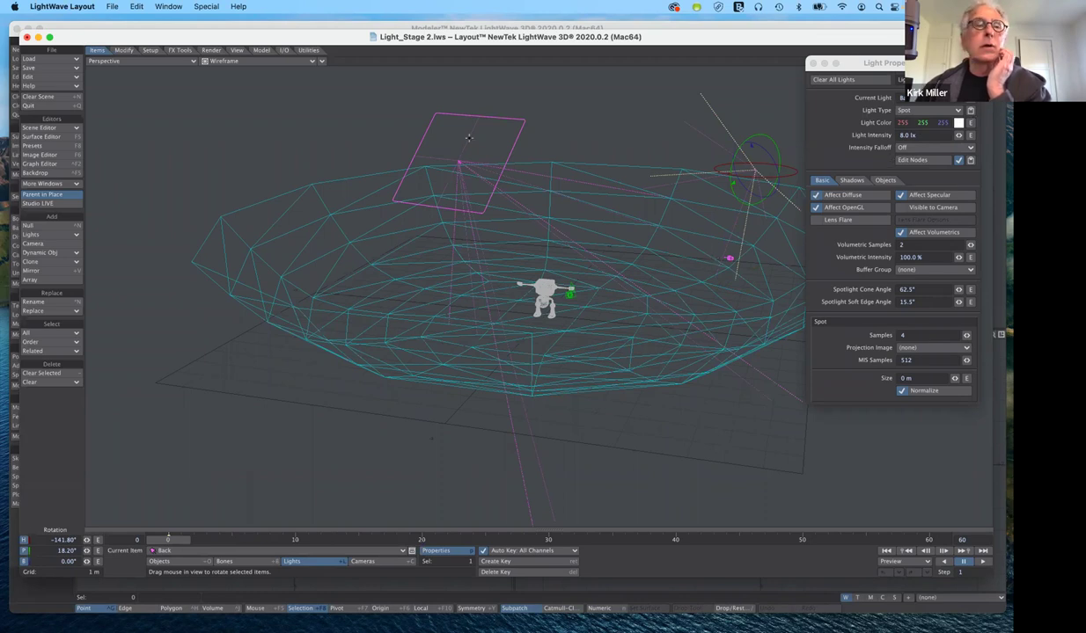
pyautogui.press('p')
# - Show the light stage as a VPR render preview and view it through the current camera
pyautogui.click(212, 62)
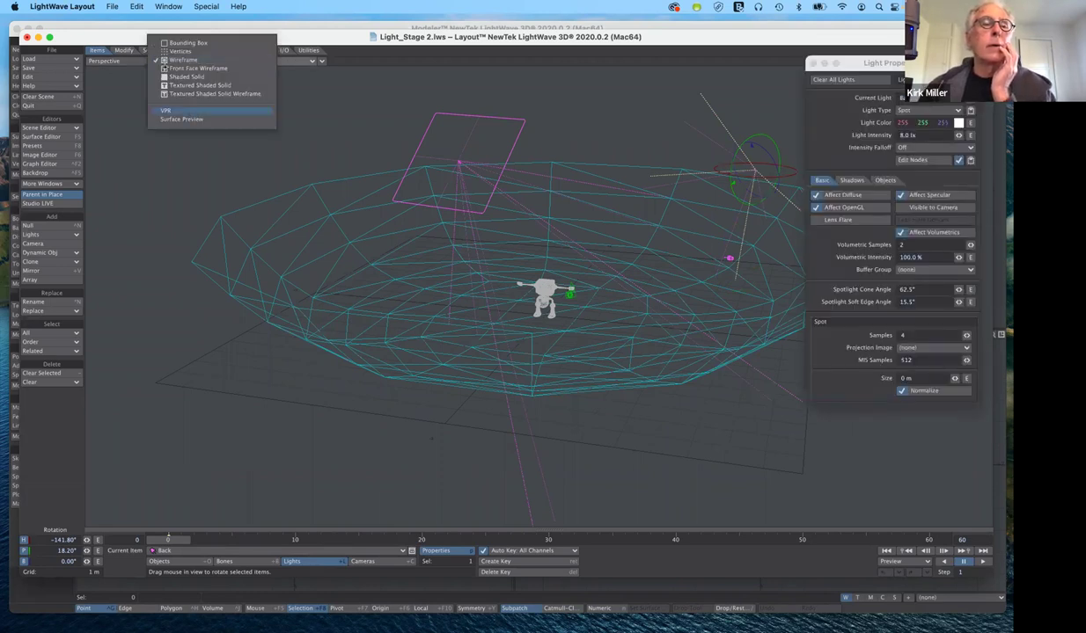
pyautogui.click(189, 111)
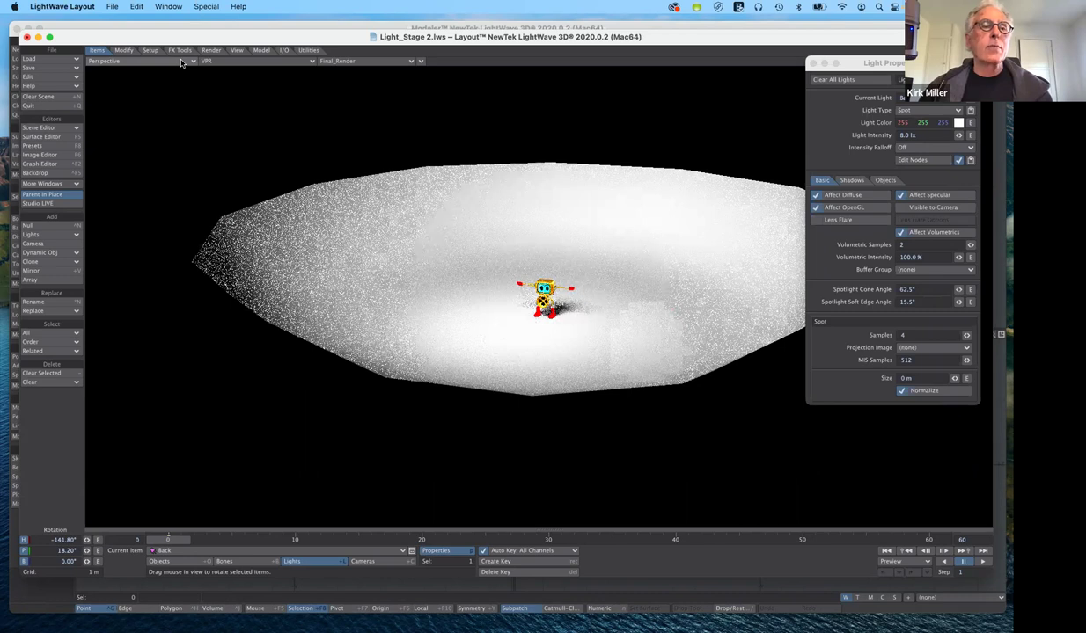
pyautogui.click(182, 61)
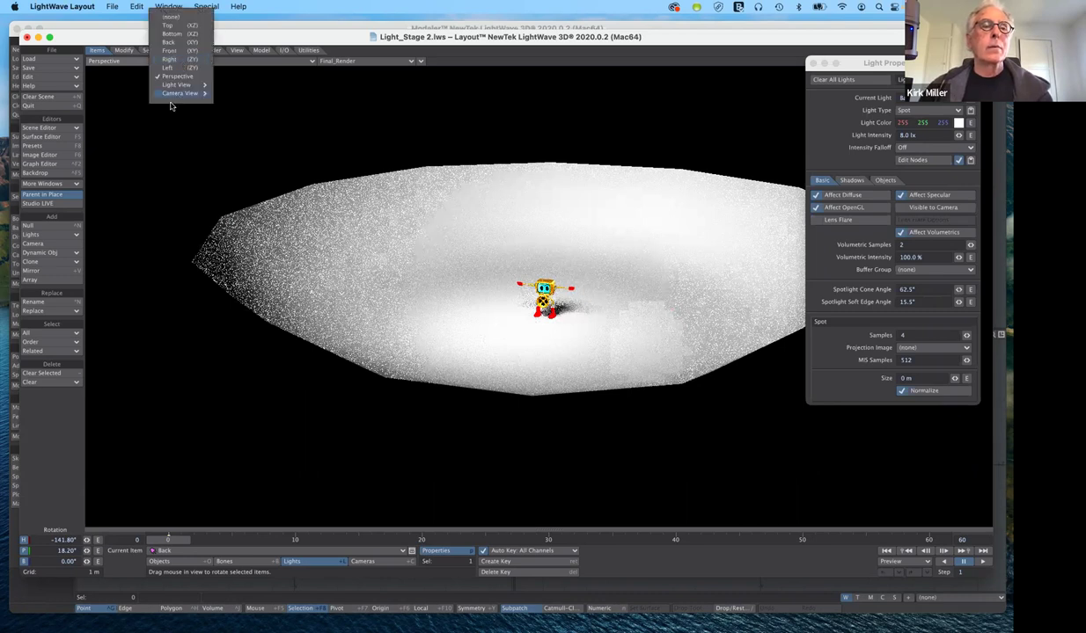
pyautogui.moveTo(174, 95)
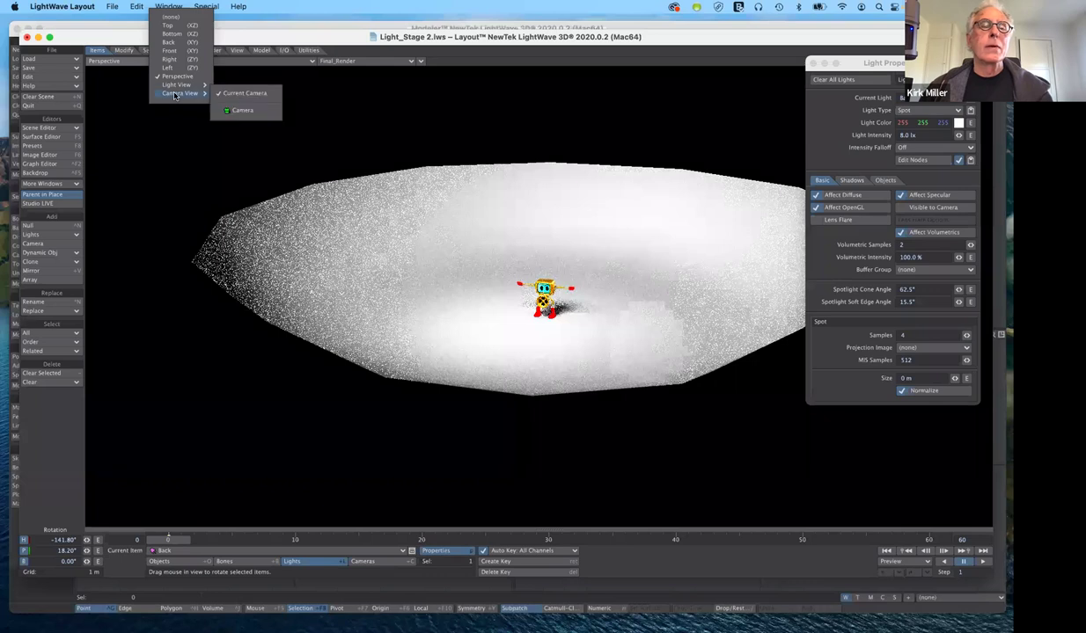
pyautogui.click(386, 70)
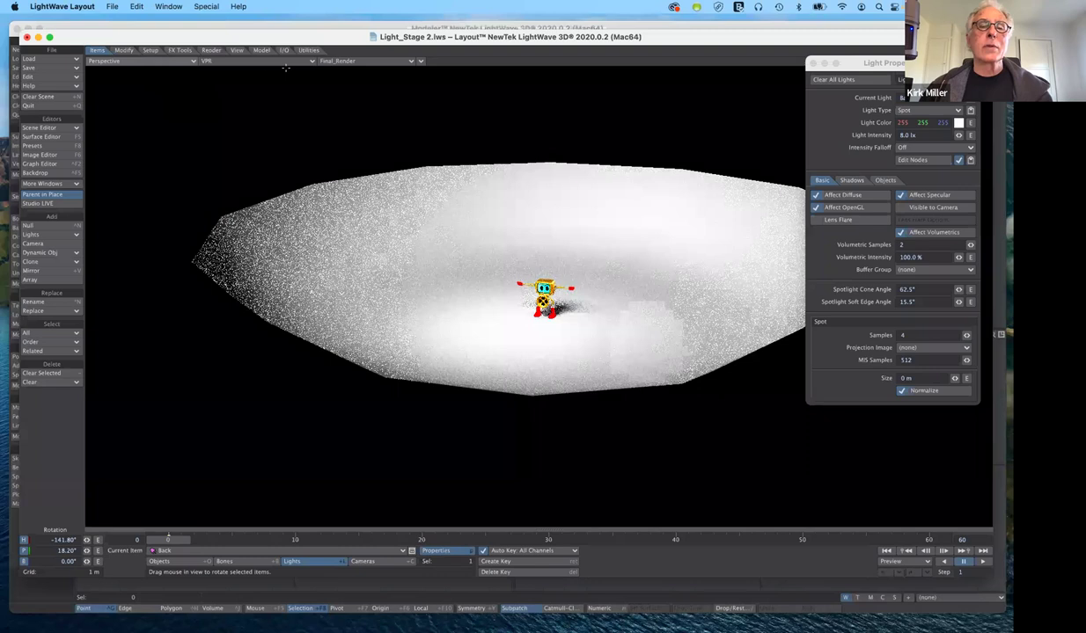
pyautogui.press('6')
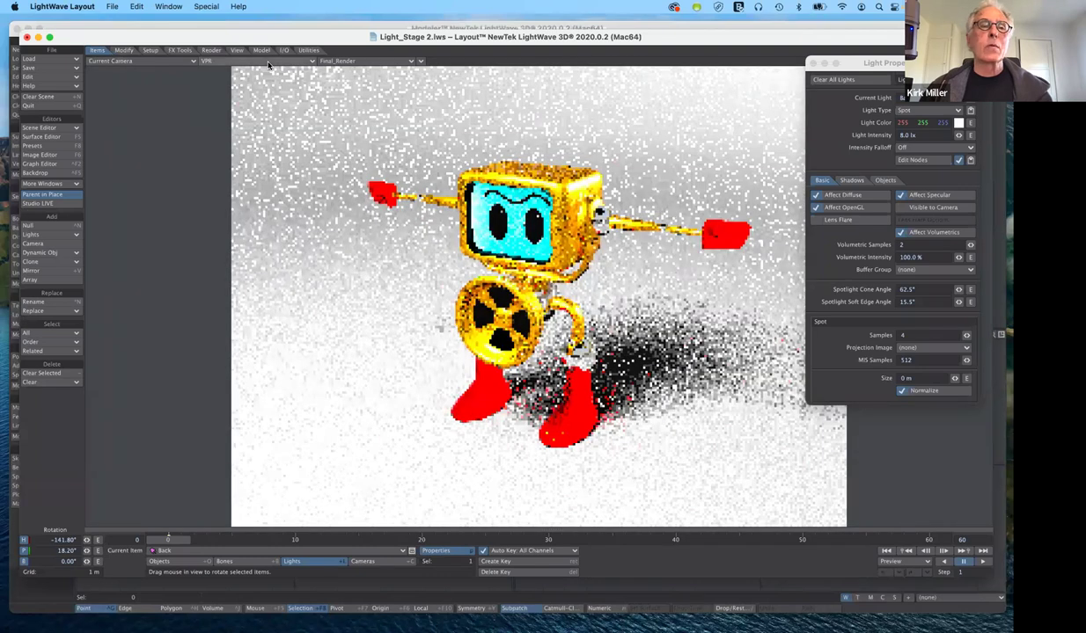
# - In wireframe display, lower the camera to about 1.32 m and tilt it to about 9.3° pitch
pyautogui.click(269, 64)
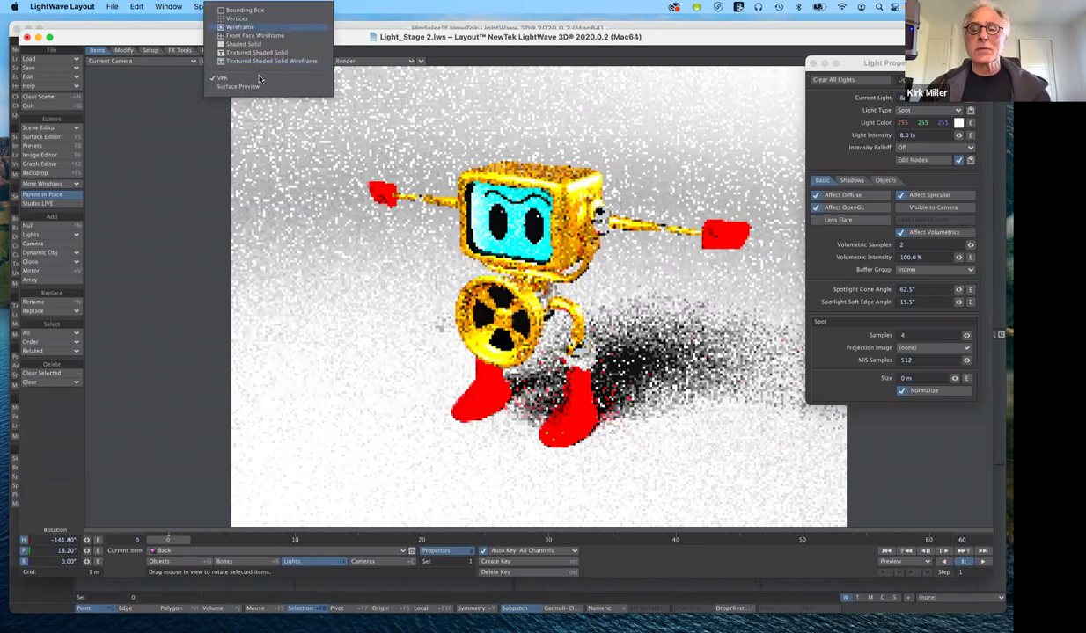
pyautogui.click(259, 78)
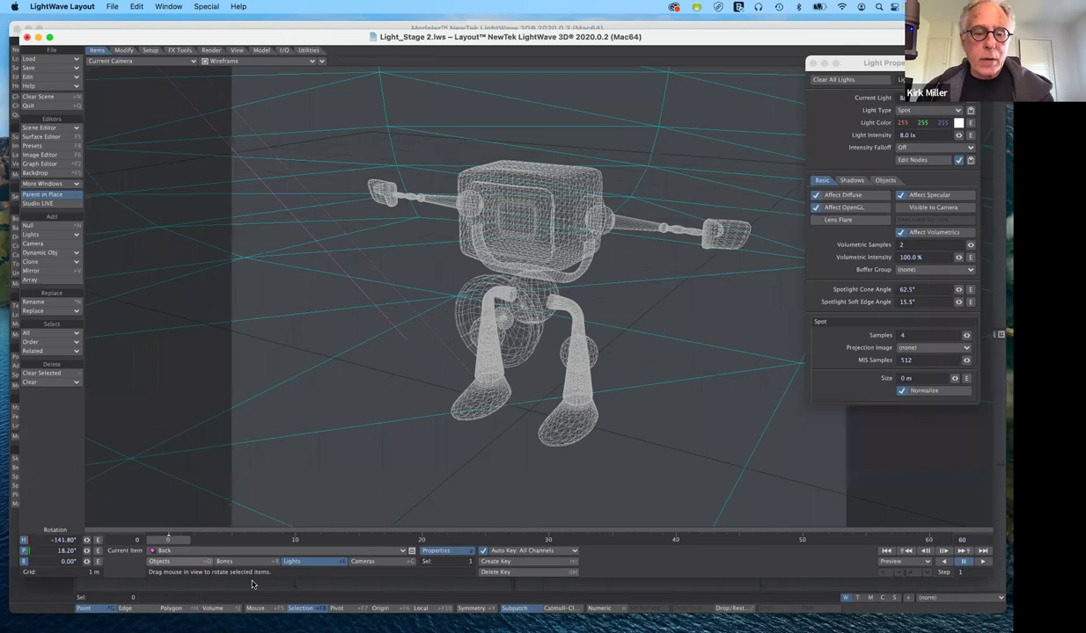
pyautogui.click(390, 563)
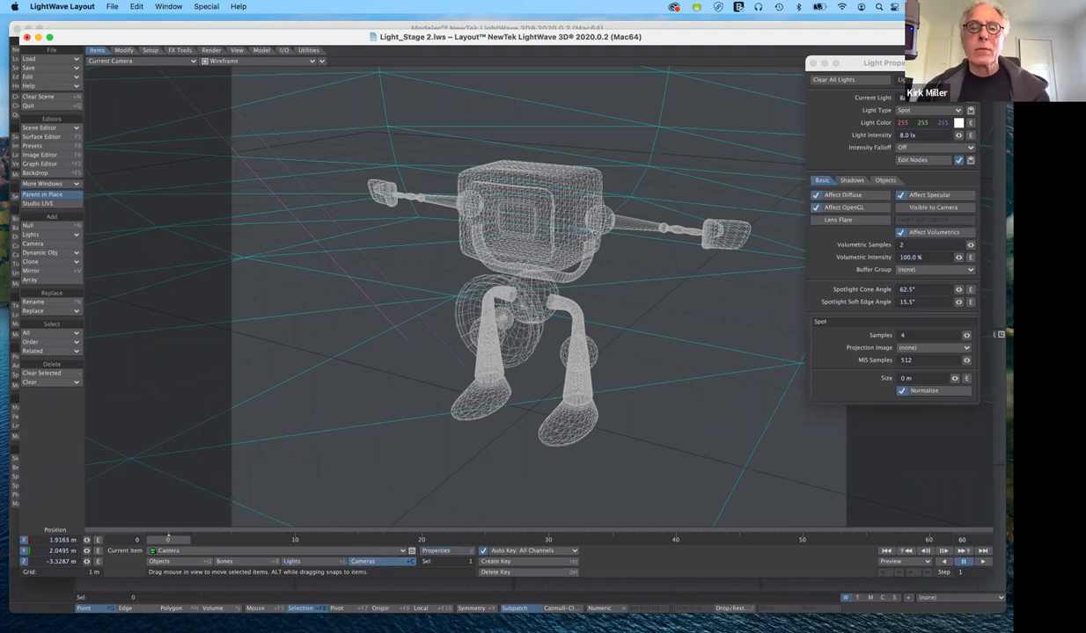
pyautogui.moveTo(86, 550)
pyautogui.mouseDown()
pyautogui.moveTo(104, 551)
pyautogui.moveTo(33, 550)
pyautogui.moveTo(75, 551)
pyautogui.mouseUp()
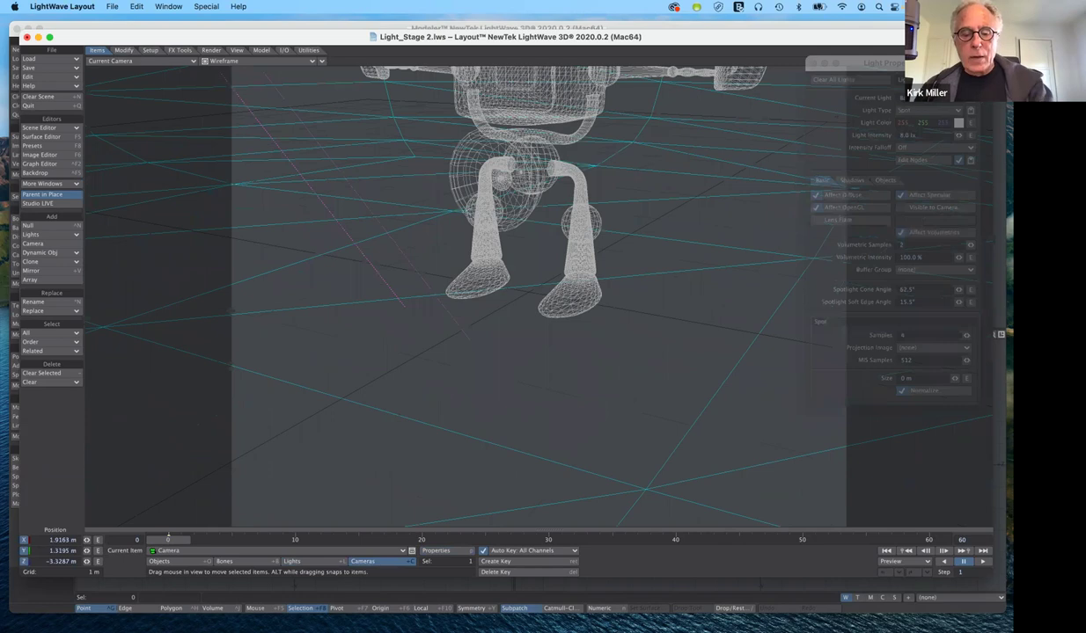
pyautogui.moveTo(658, 431); pyautogui.dragTo(654, 393)
pyautogui.press('y')
pyautogui.moveTo(666, 479); pyautogui.dragTo(665, 428)
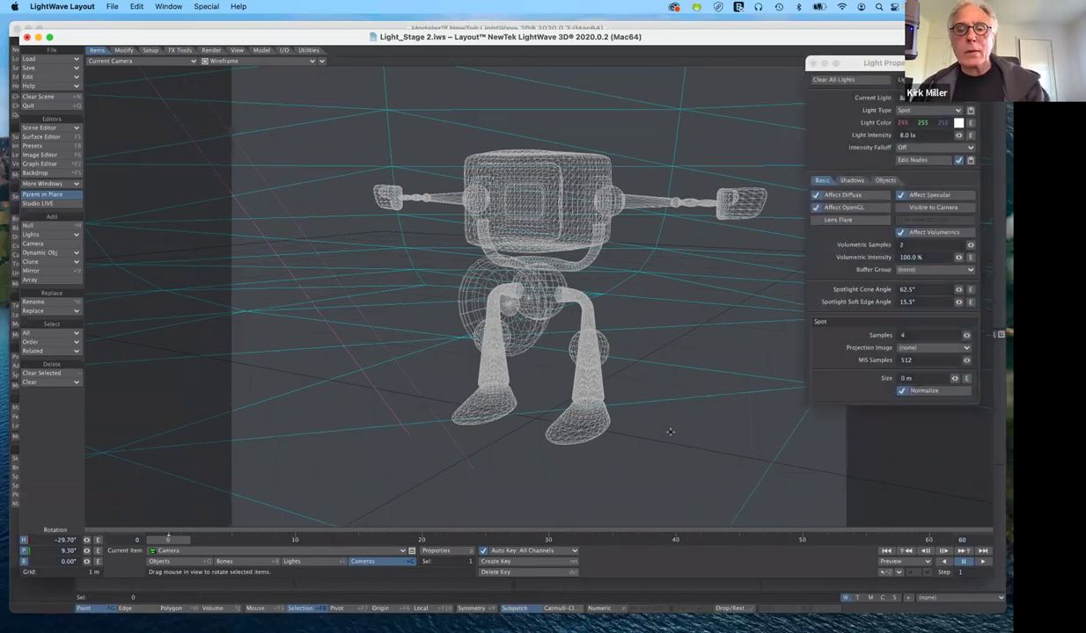
# - Lower the camera to about 0.66 m, rotate it to about -30.7° heading and -1.5° pitch, and preview the framing in VPR
pyautogui.press('t')
pyautogui.moveTo(664, 428); pyautogui.dragTo(664, 520, button='right')
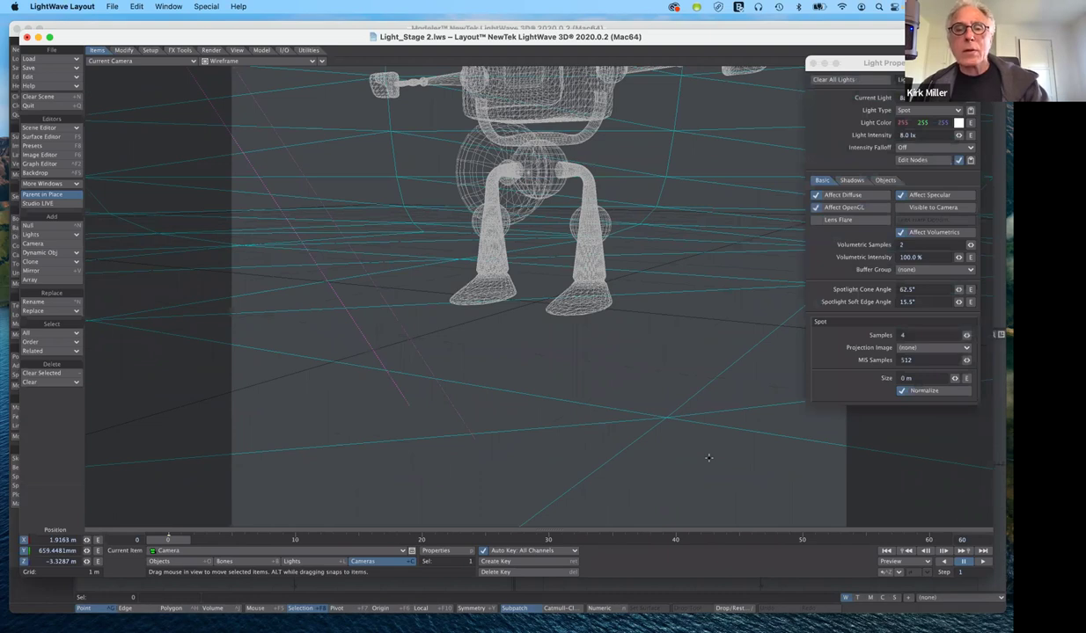
pyautogui.press('y')
pyautogui.moveTo(532, 247); pyautogui.dragTo(549, 132)
pyautogui.moveTo(540, 286)
pyautogui.mouseDown()
pyautogui.moveTo(539, 274)
pyautogui.moveTo(533, 292)
pyautogui.mouseUp()
pyautogui.moveTo(727, 442); pyautogui.dragTo(728, 442)
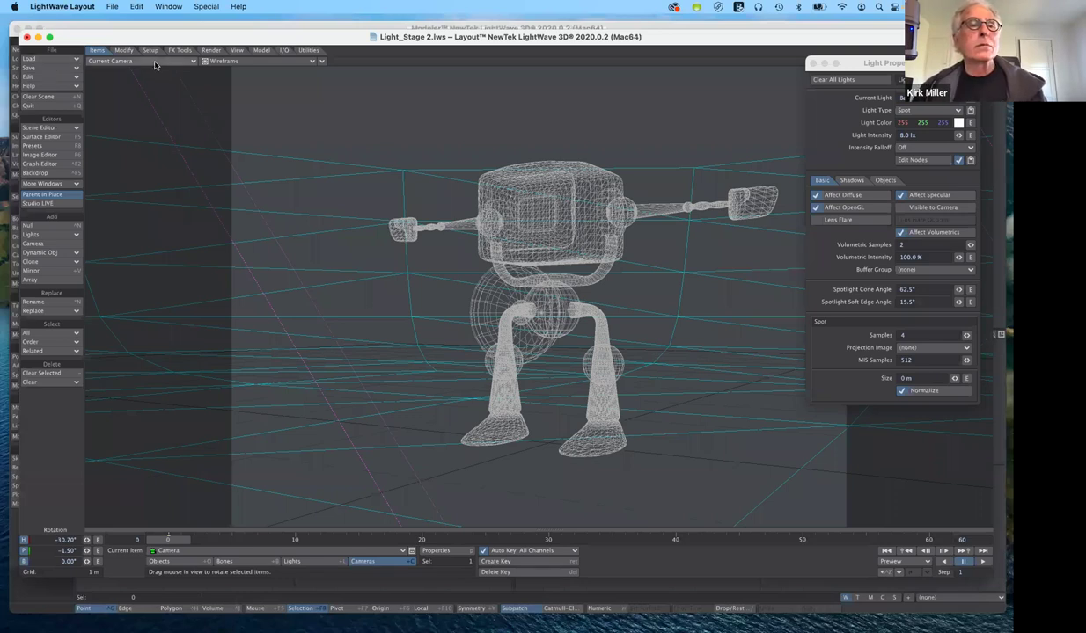
pyautogui.click(245, 63)
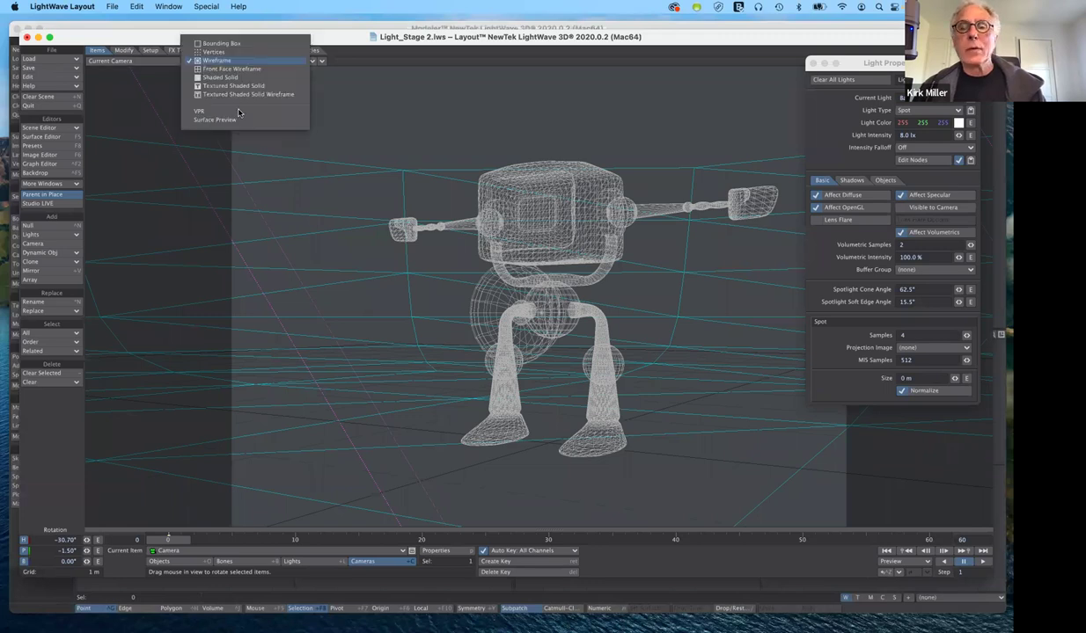
pyautogui.click(239, 112)
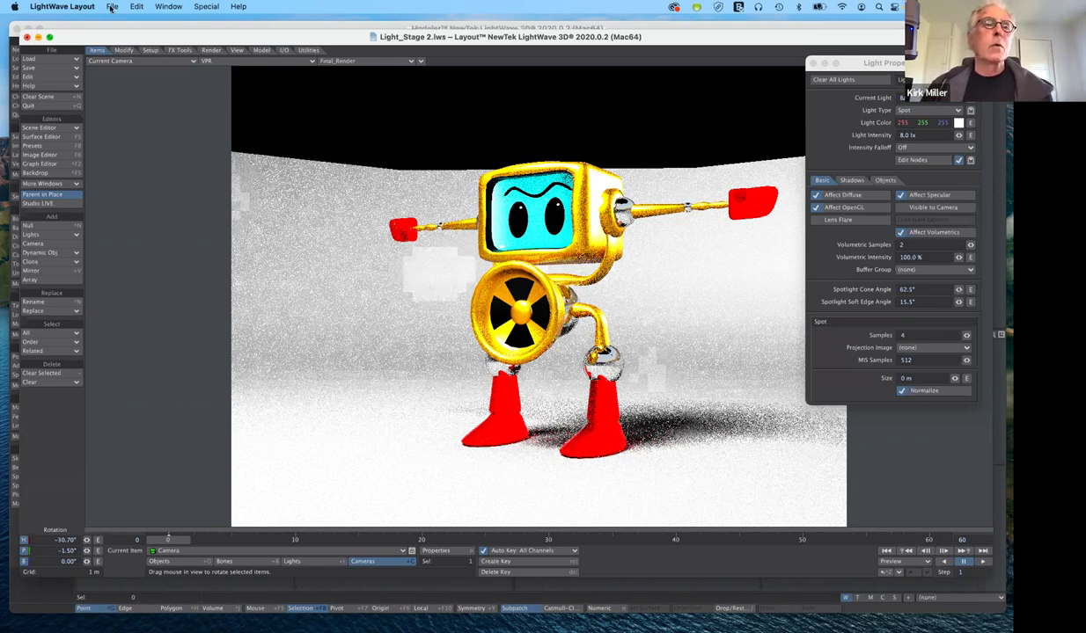
pyautogui.press('p')
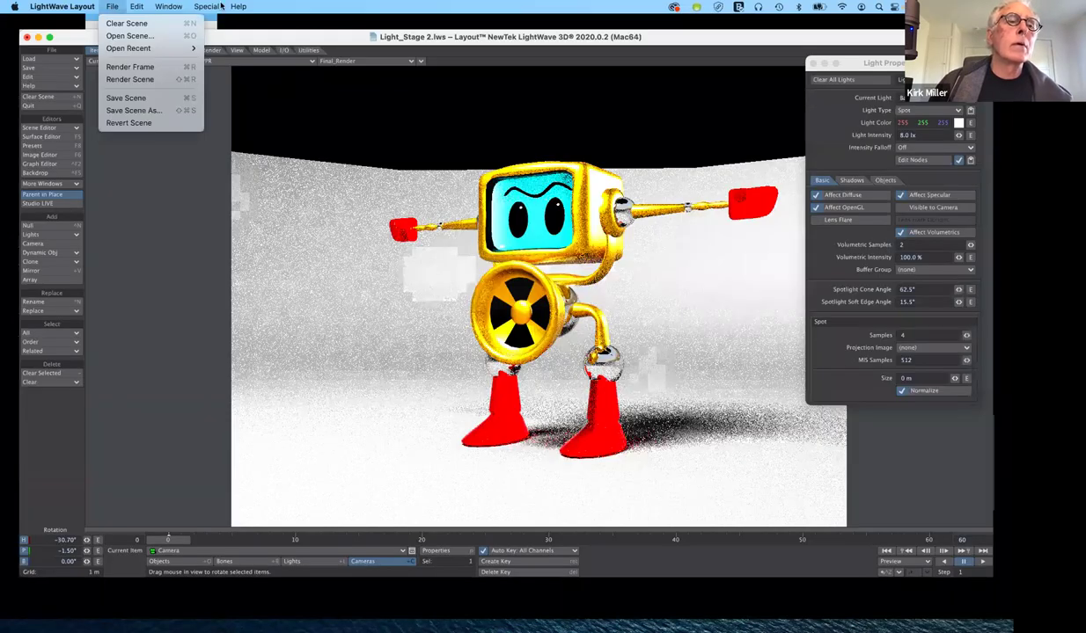
pyautogui.moveTo(62, 6)
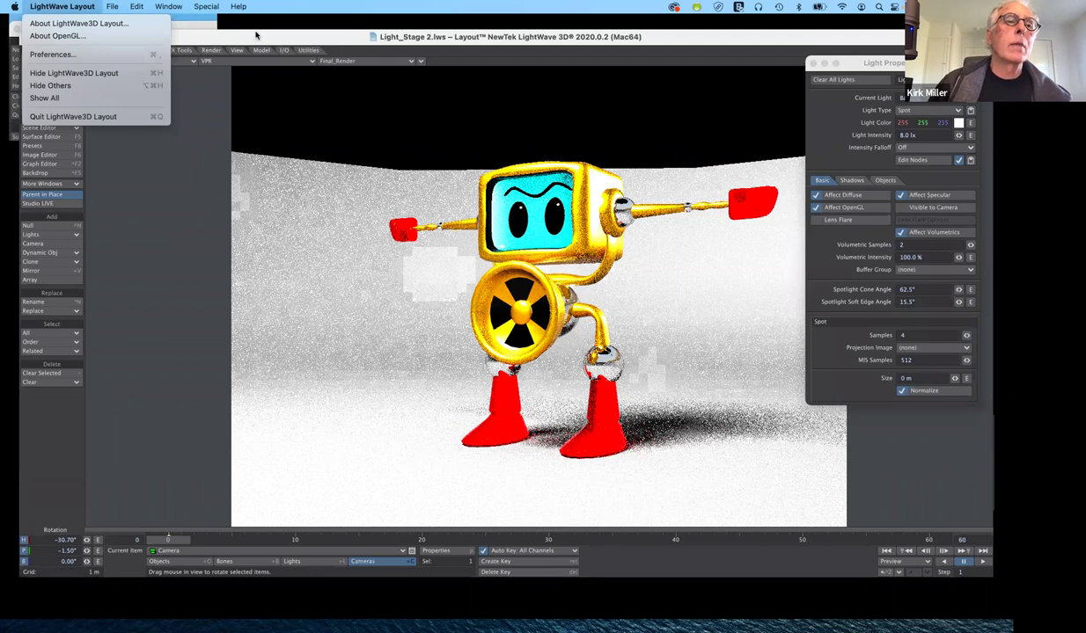
pyautogui.press('Right')
pyautogui.press('Right')
pyautogui.press('Right')
pyautogui.press('Right')
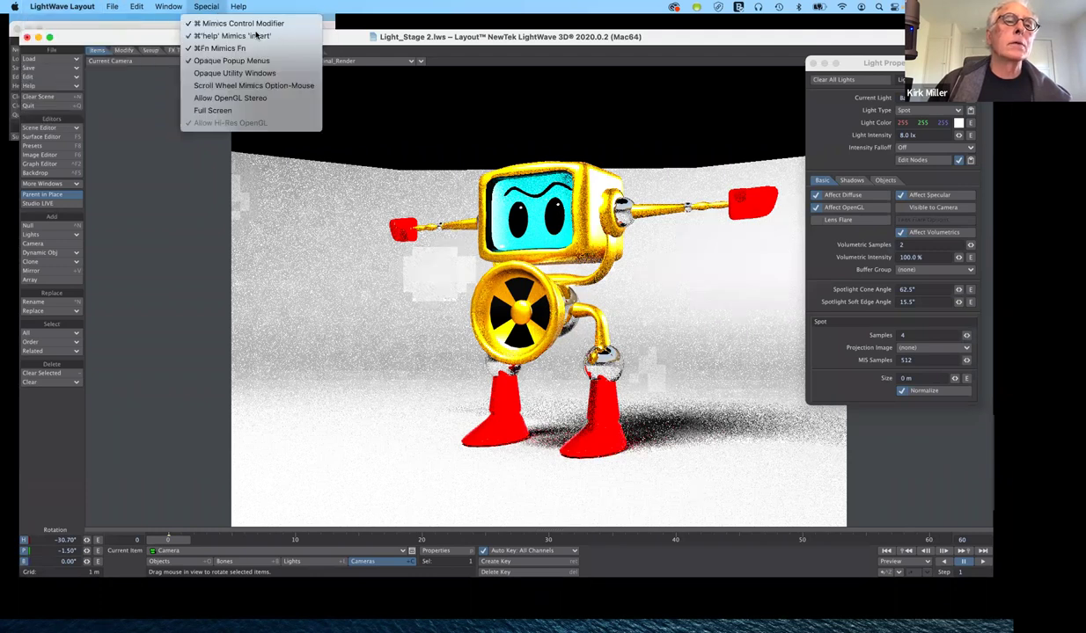
pyautogui.click(113, 7)
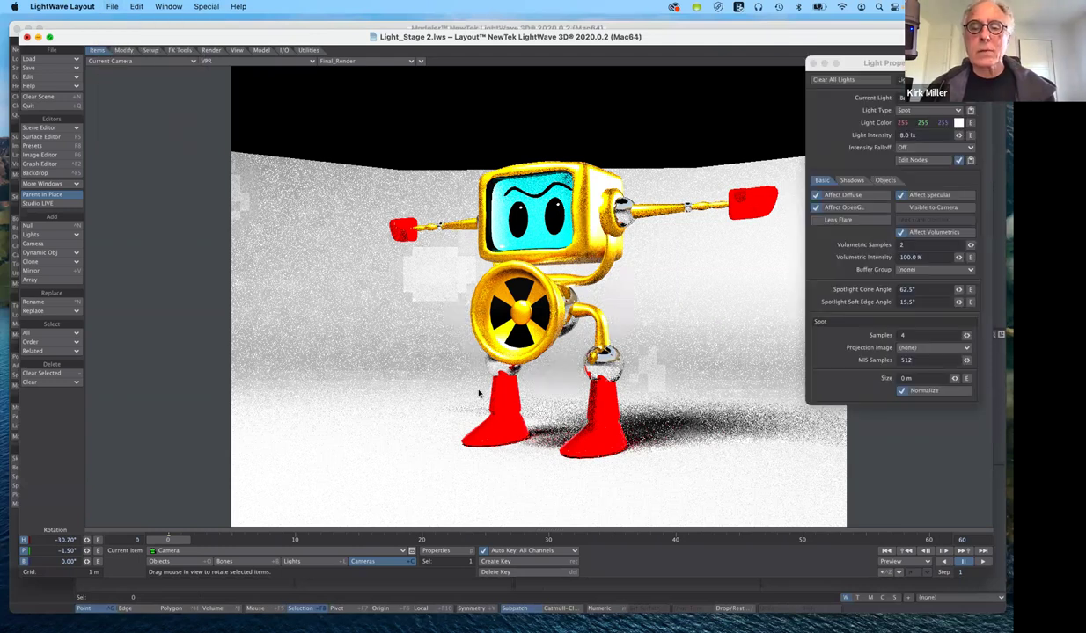
# - Exit Layout without saving the modified scene or objects, and switch to LightWave Modeler
pyautogui.hotkey('shift', 'q')
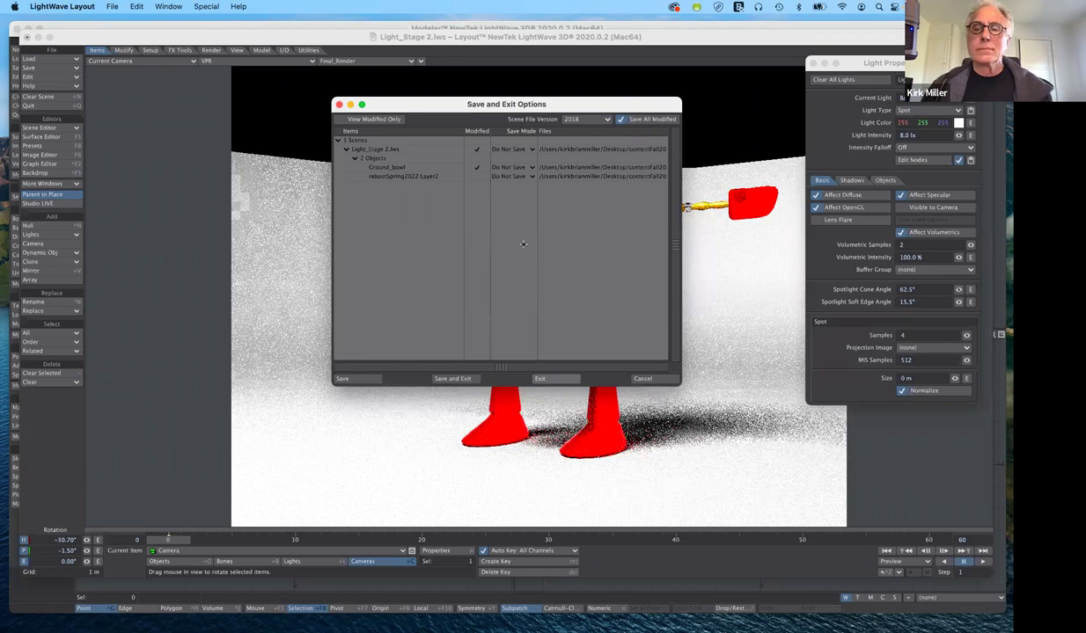
pyautogui.press('Return')
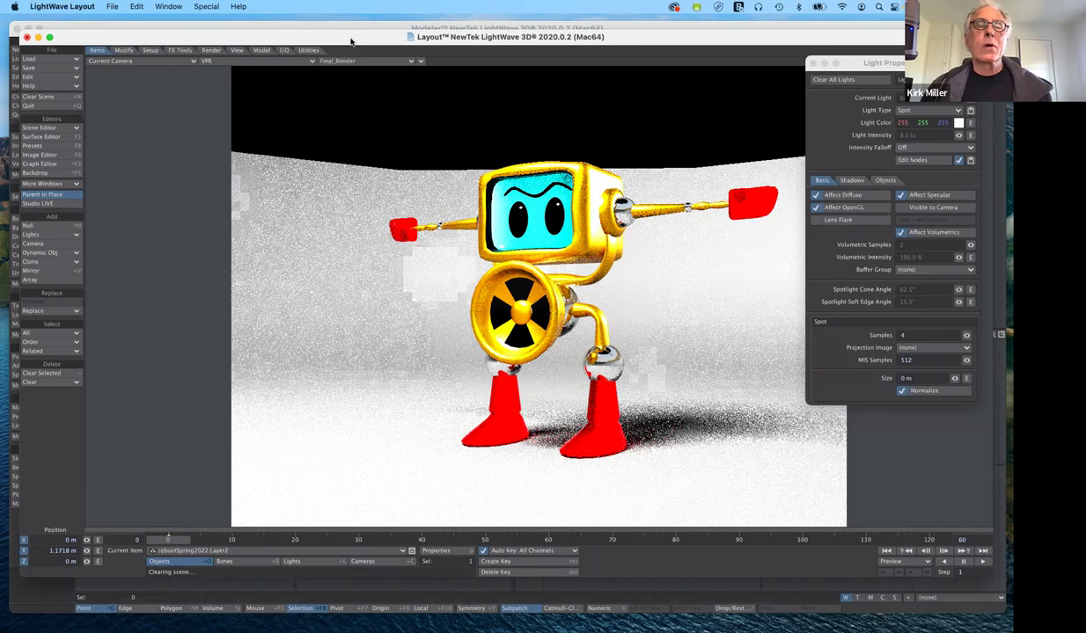
pyautogui.click(388, 30)
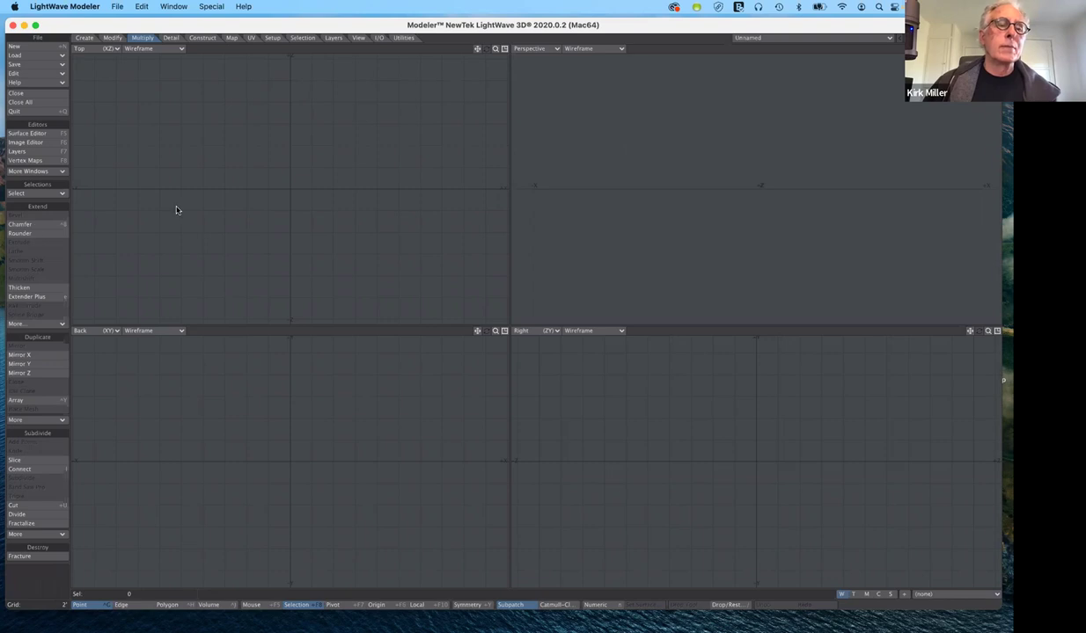
pyautogui.hotkey('shift', 'x')
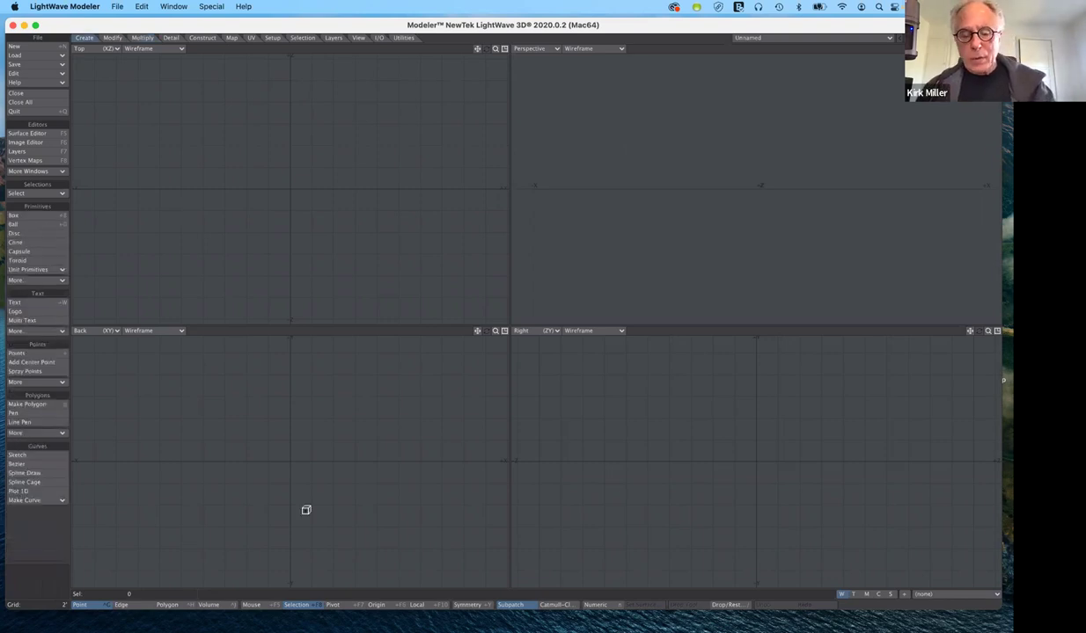
pyautogui.hotkey('shift', 'x')
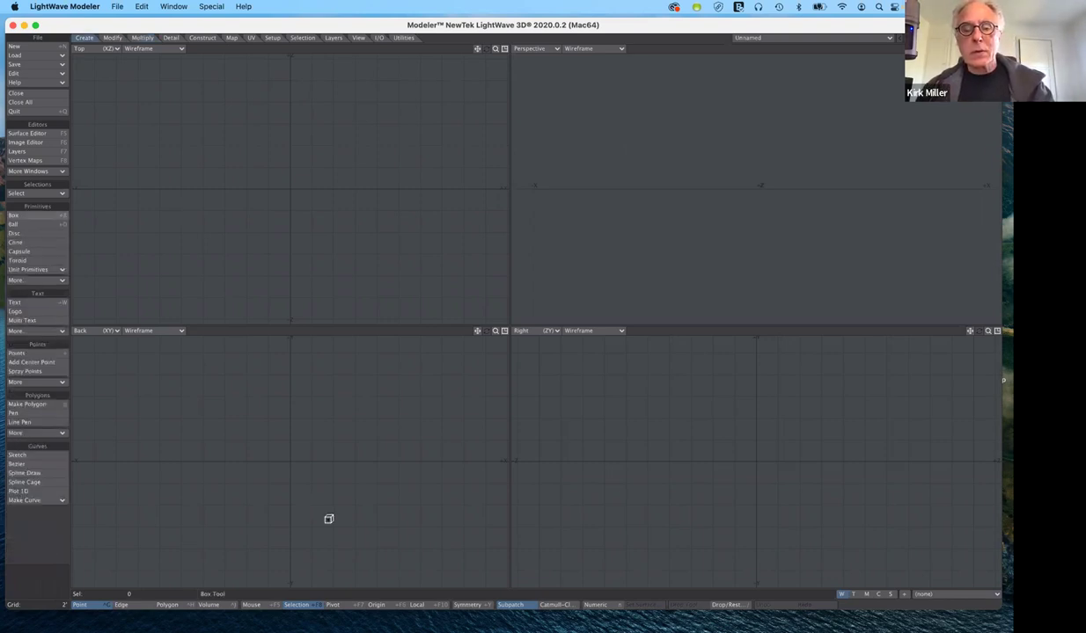
pyautogui.hotkey('shift', 'x')
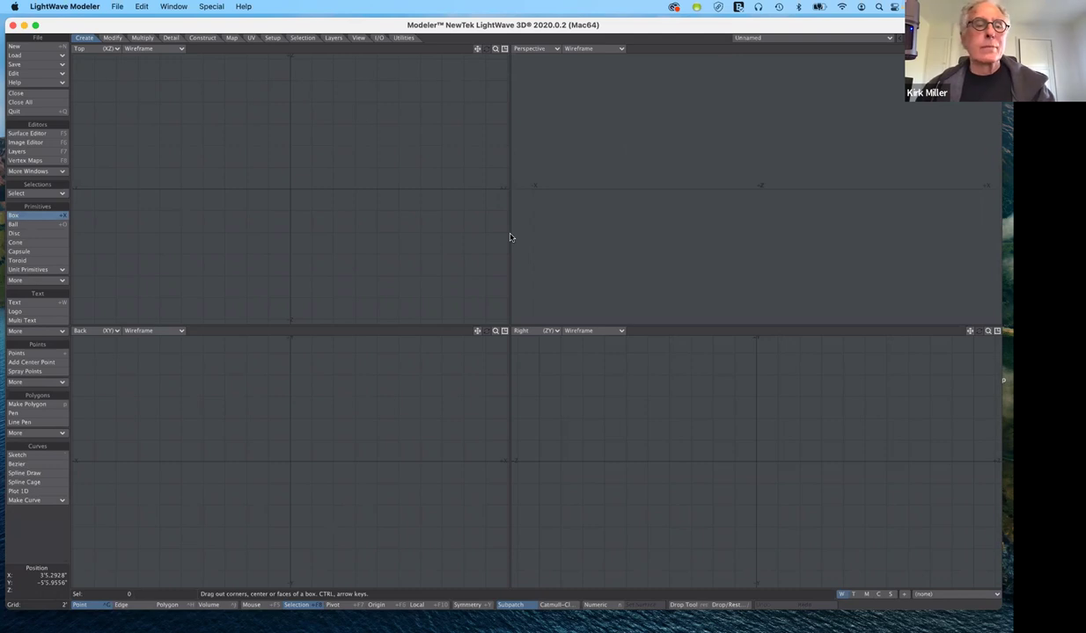
pyautogui.press('n')
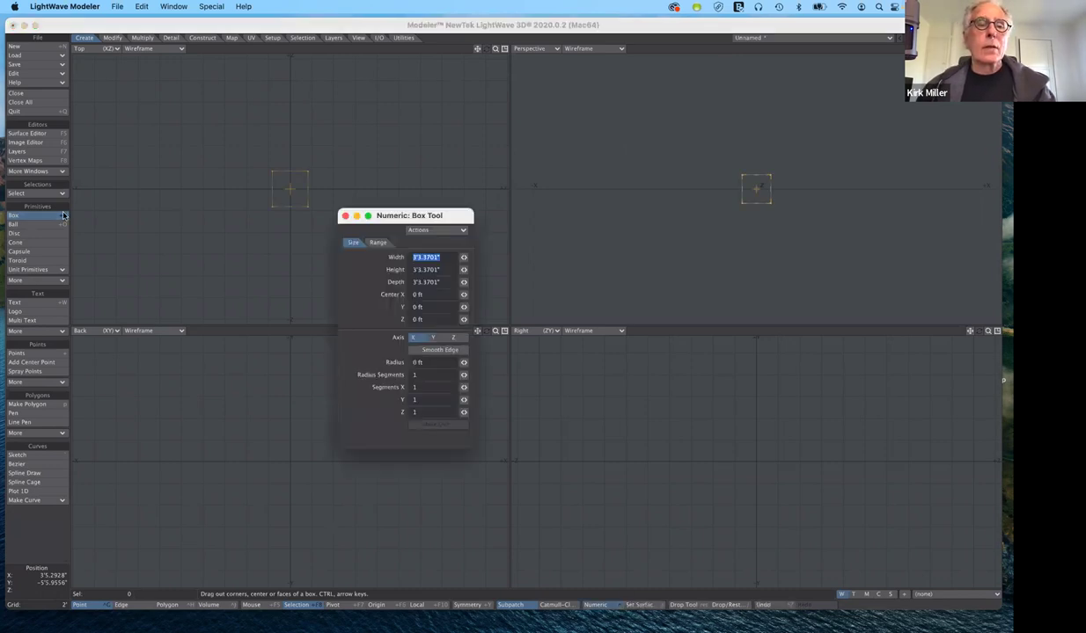
pyautogui.write('n')
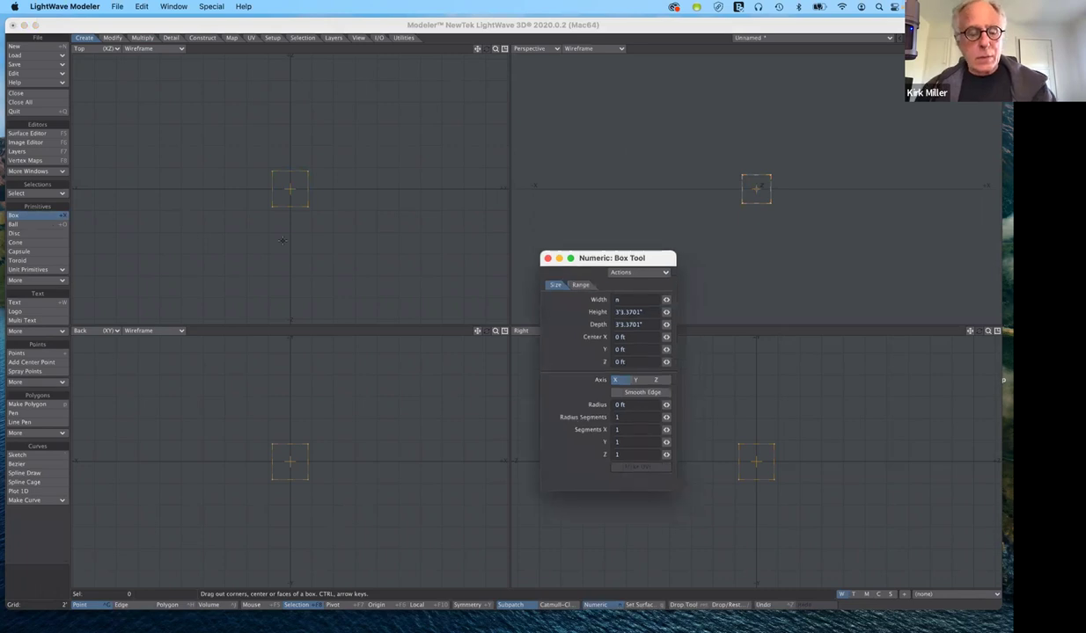
pyautogui.write('n')
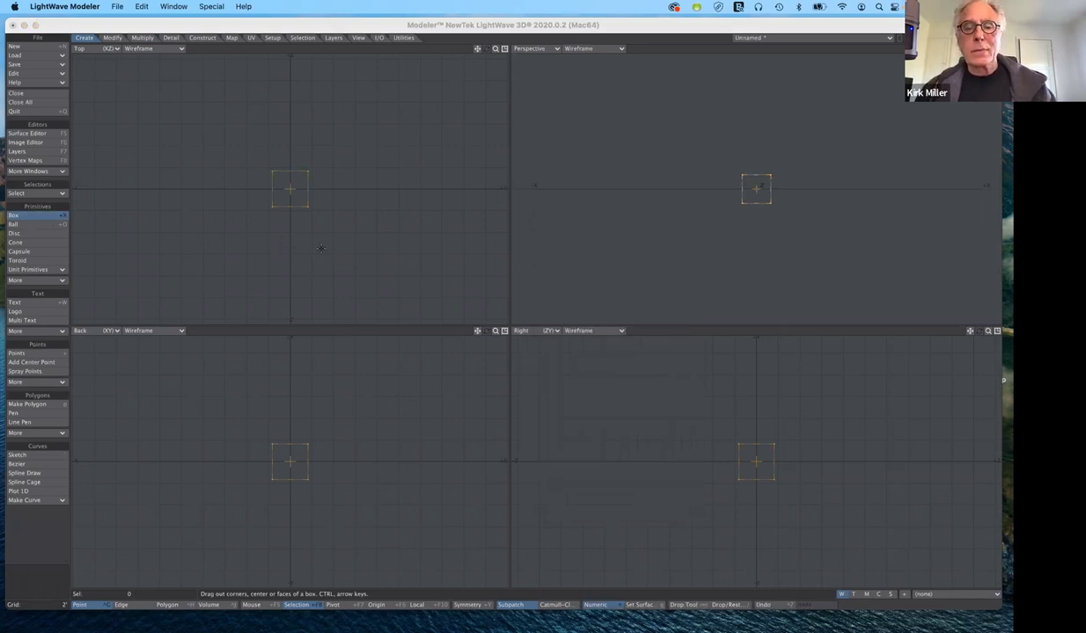
pyautogui.write('n')
pyautogui.press('space')
pyautogui.press('u')
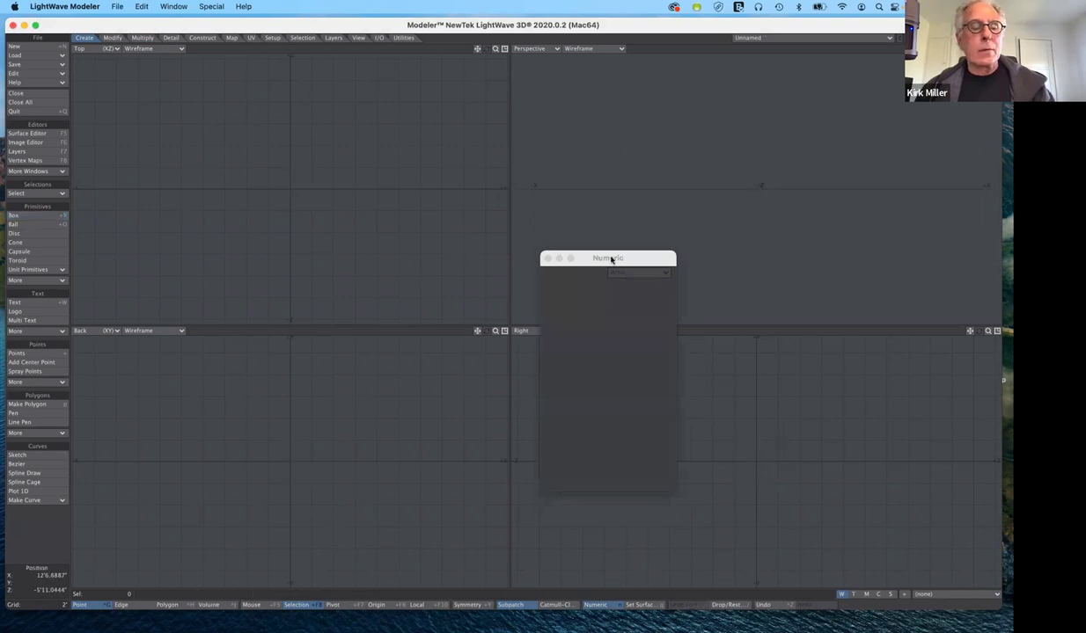
pyautogui.moveTo(616, 260); pyautogui.dragTo(615, 260)
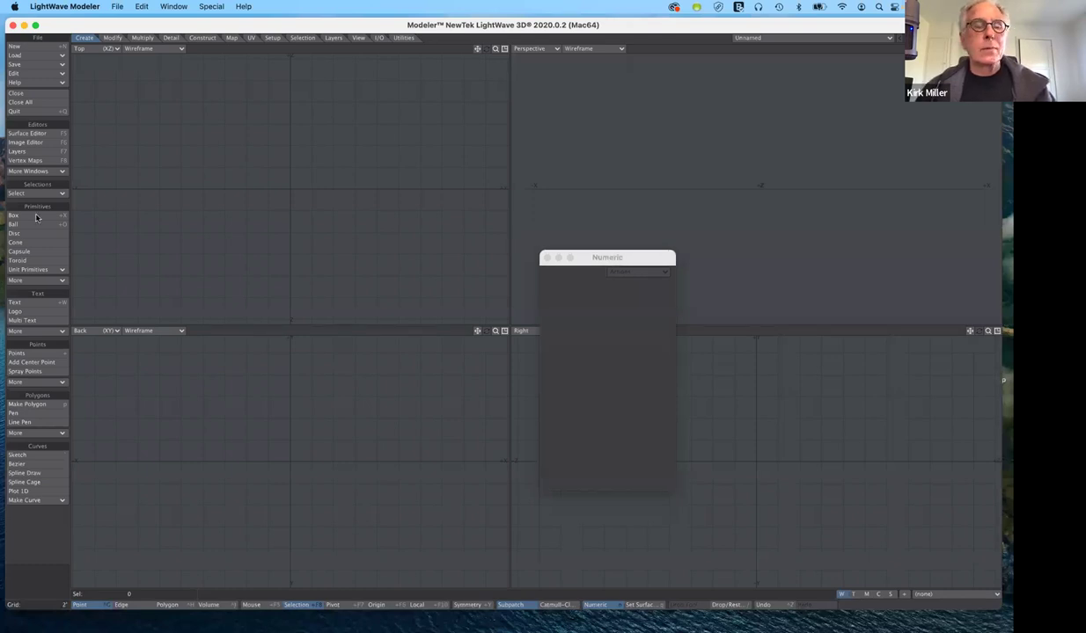
pyautogui.press('n')
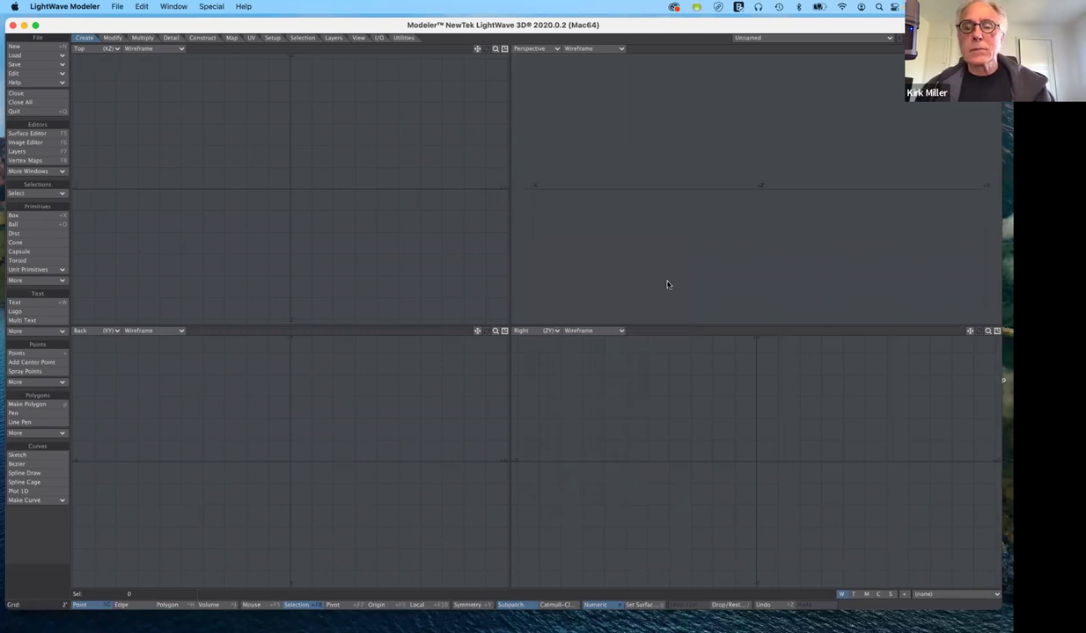
pyautogui.hotkey('shift', 'x')
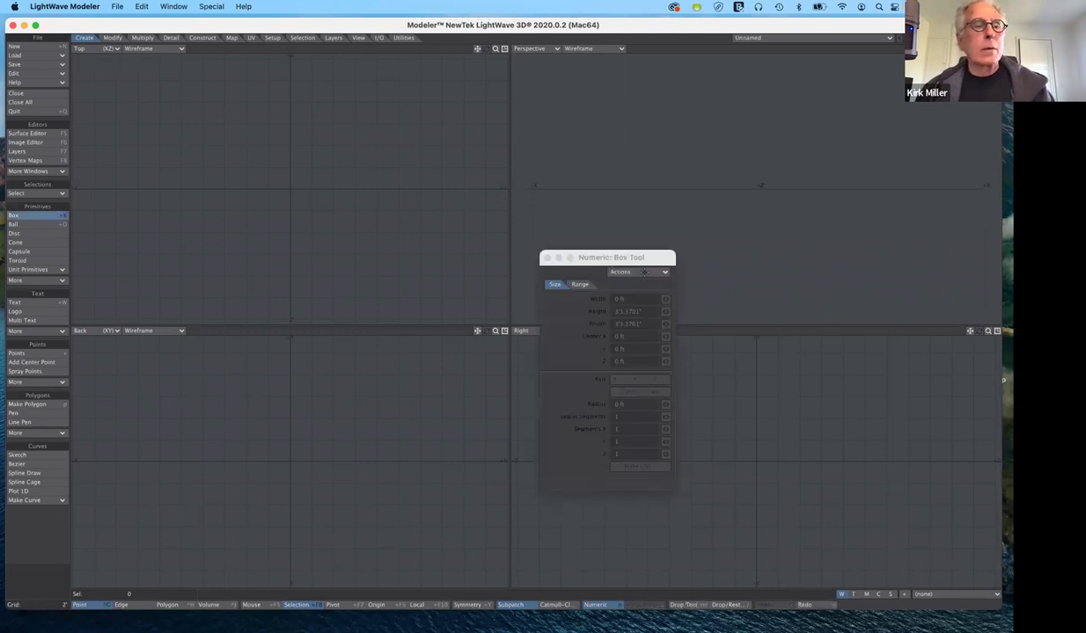
pyautogui.click(49, 215)
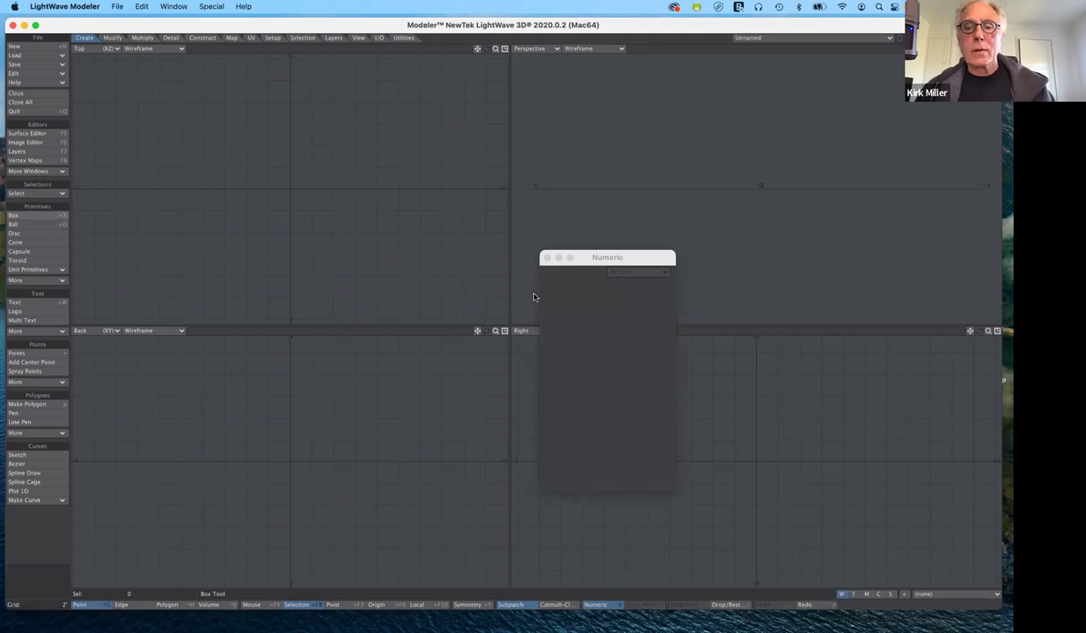
pyautogui.press('n')
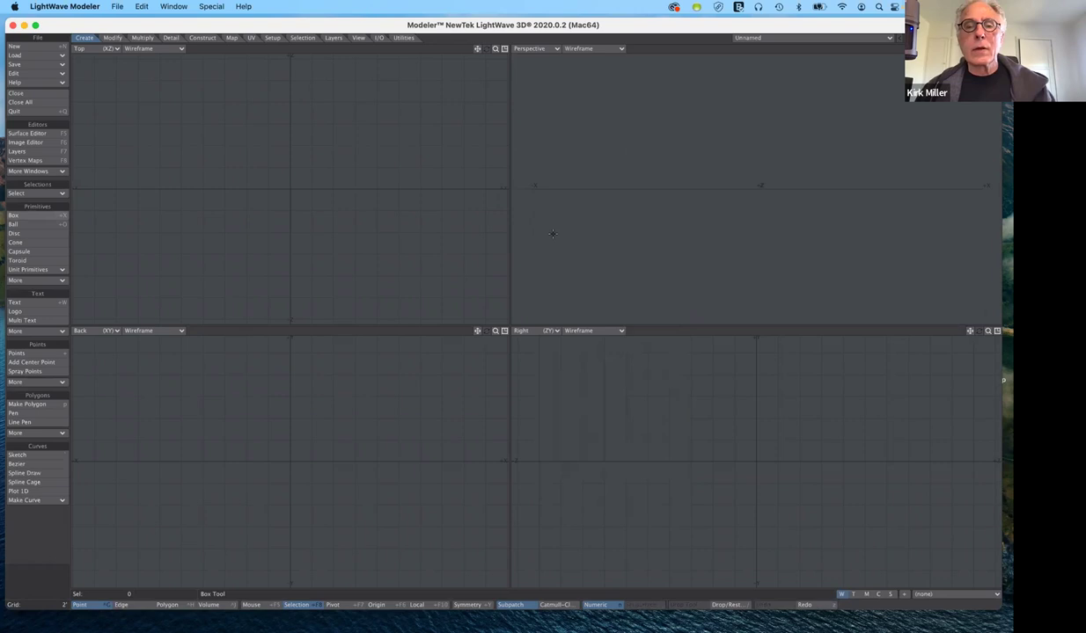
pyautogui.press('n')
# - Reset the Box tool's numeric settings and create a 3'3.3701" cube centred at the origin
pyautogui.click(46, 220)
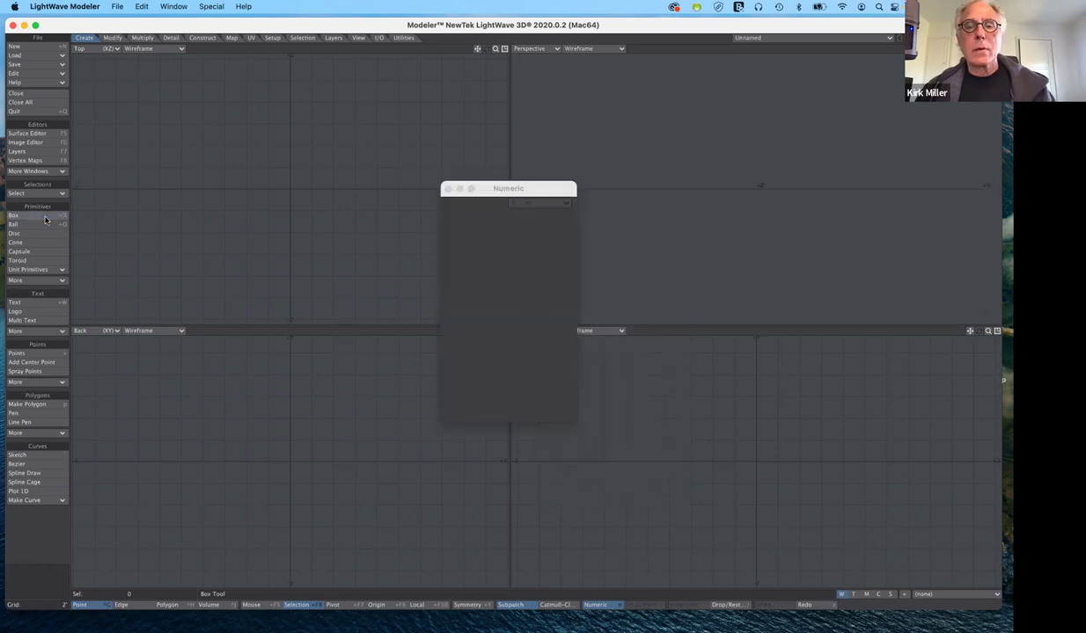
pyautogui.click(46, 218)
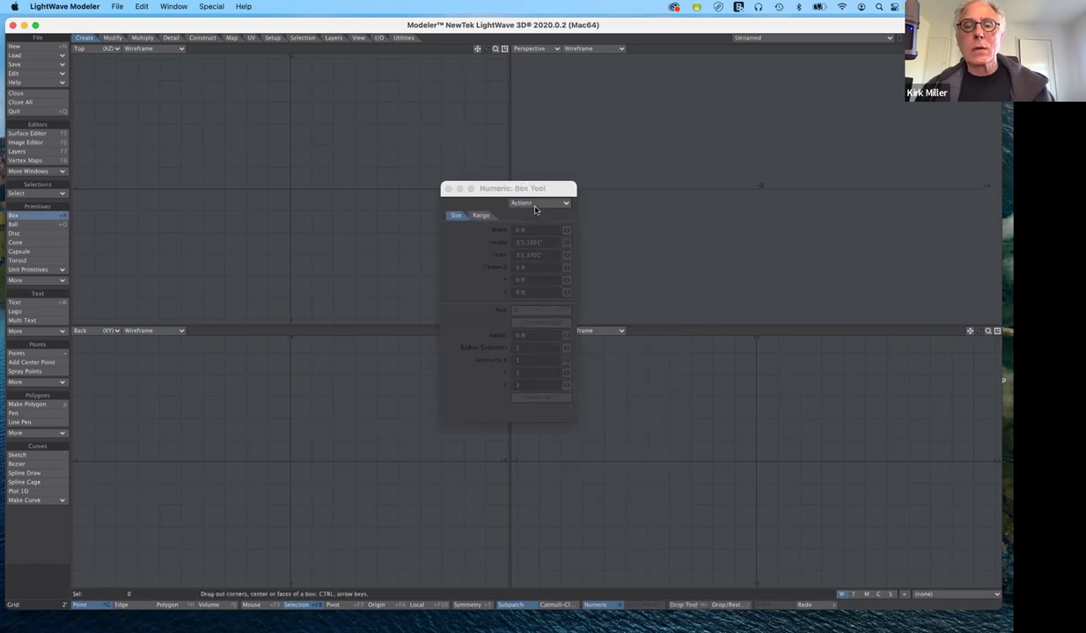
pyautogui.click(535, 208)
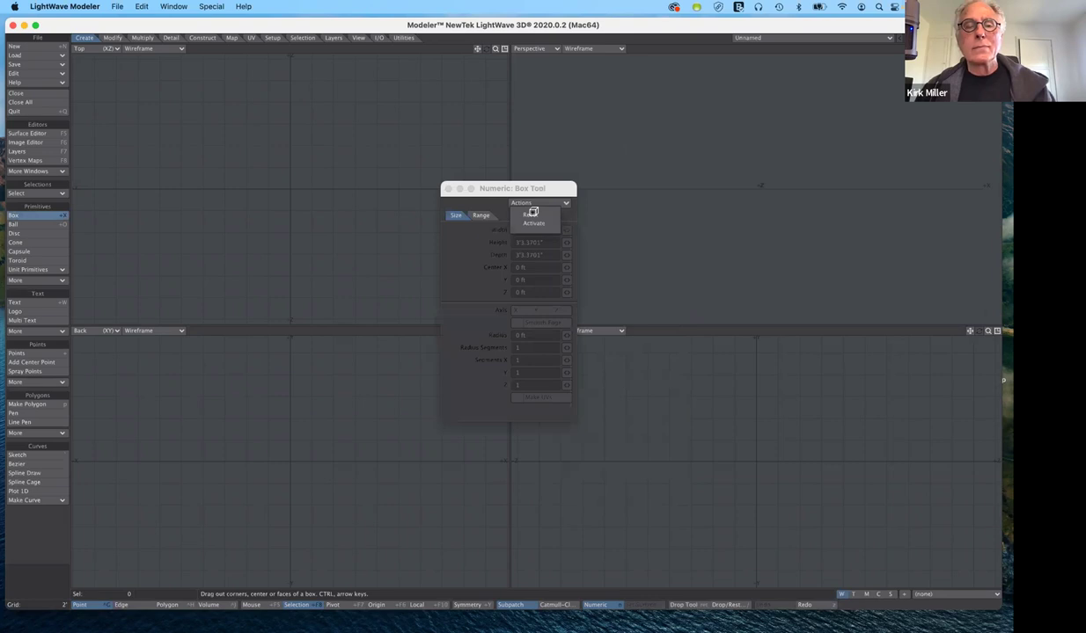
pyautogui.click(533, 214)
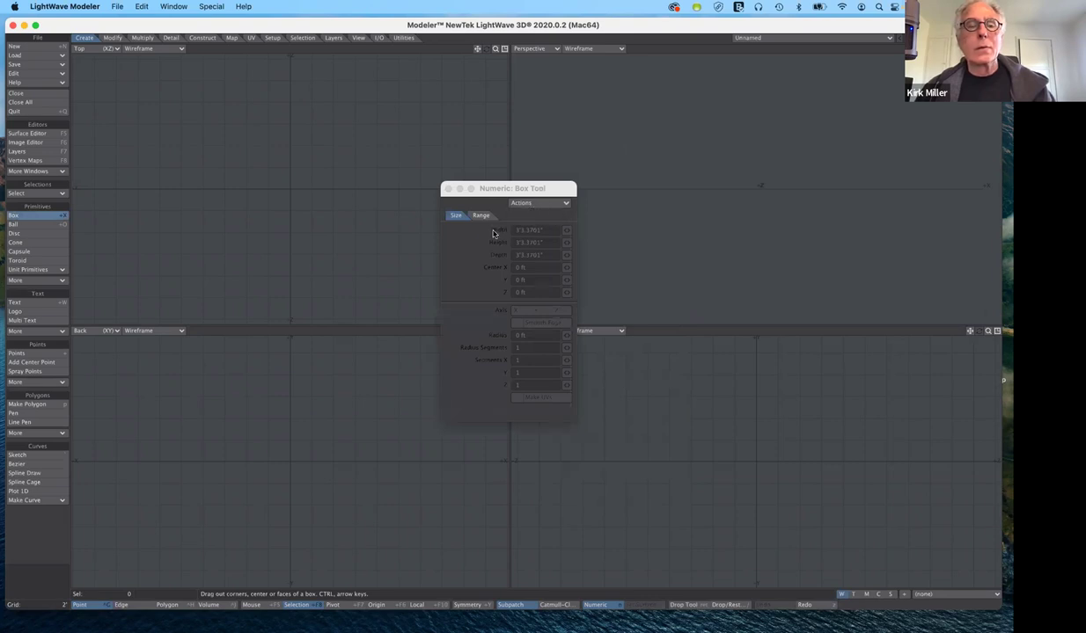
pyautogui.click(539, 203)
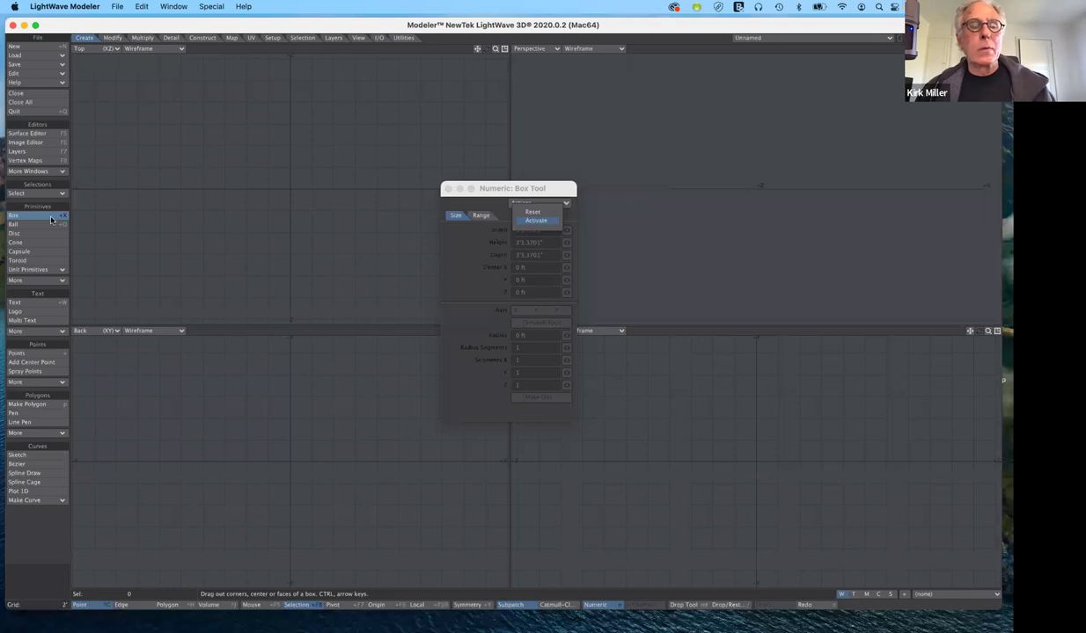
pyautogui.press('Return')
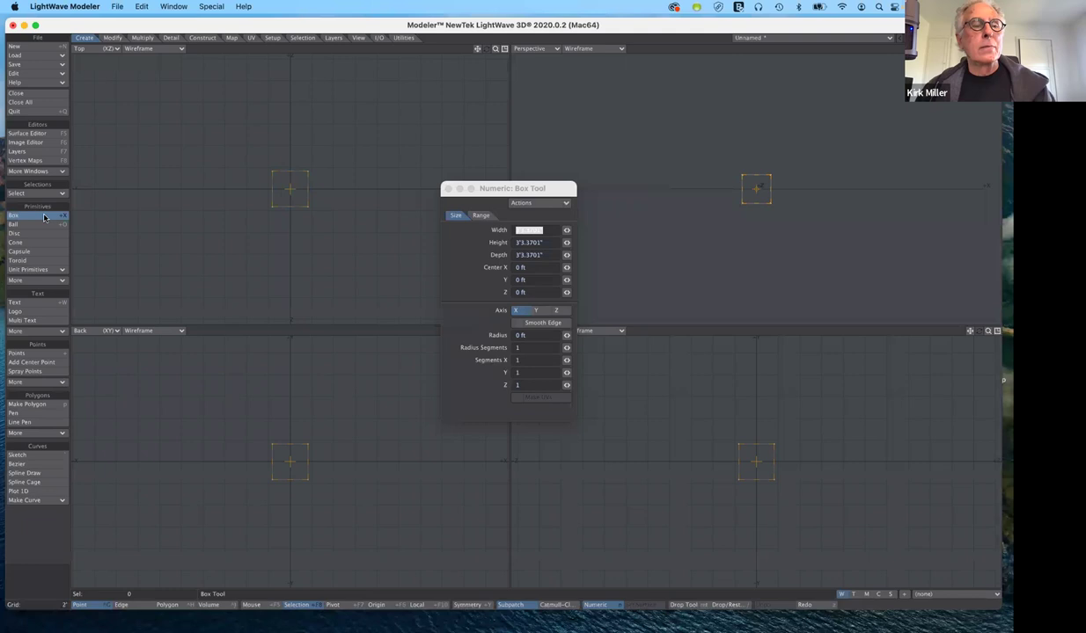
pyautogui.press('n')
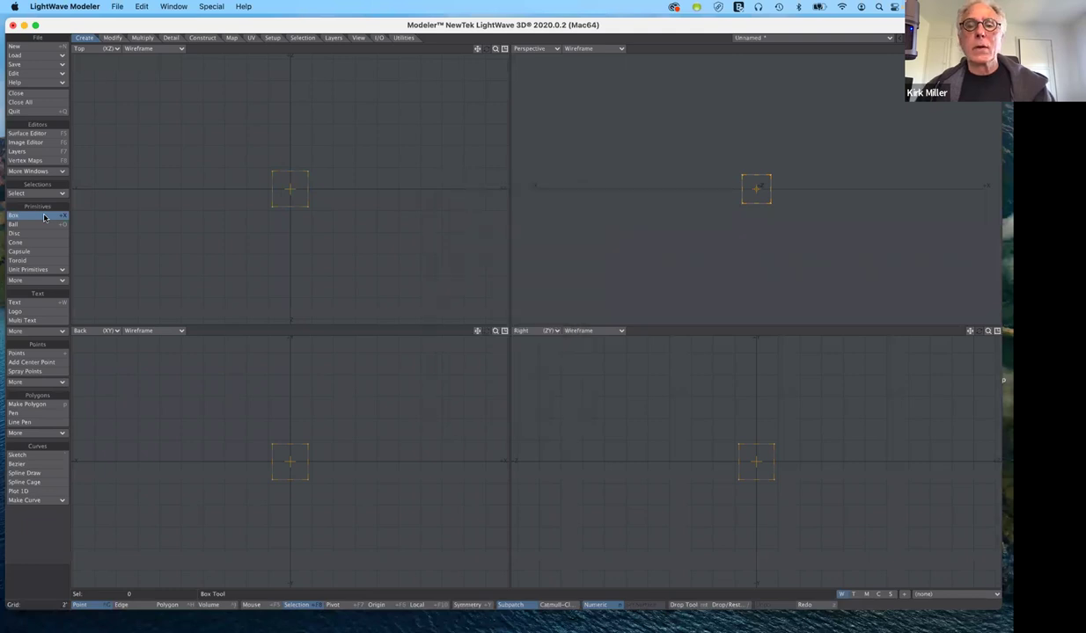
pyautogui.press('n')
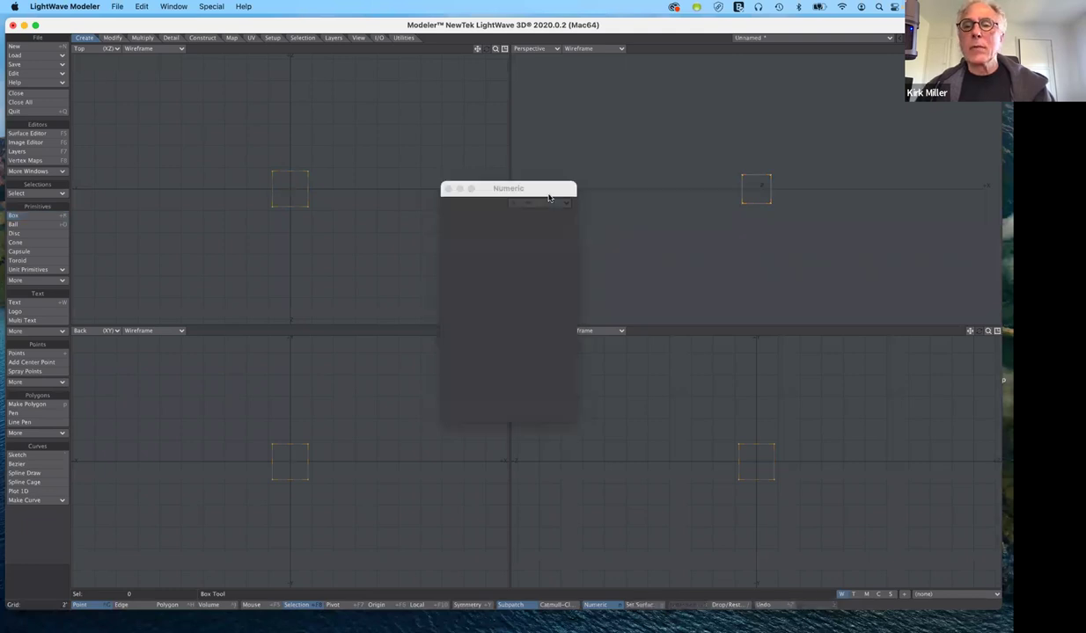
pyautogui.moveTo(548, 194); pyautogui.dragTo(568, 295)
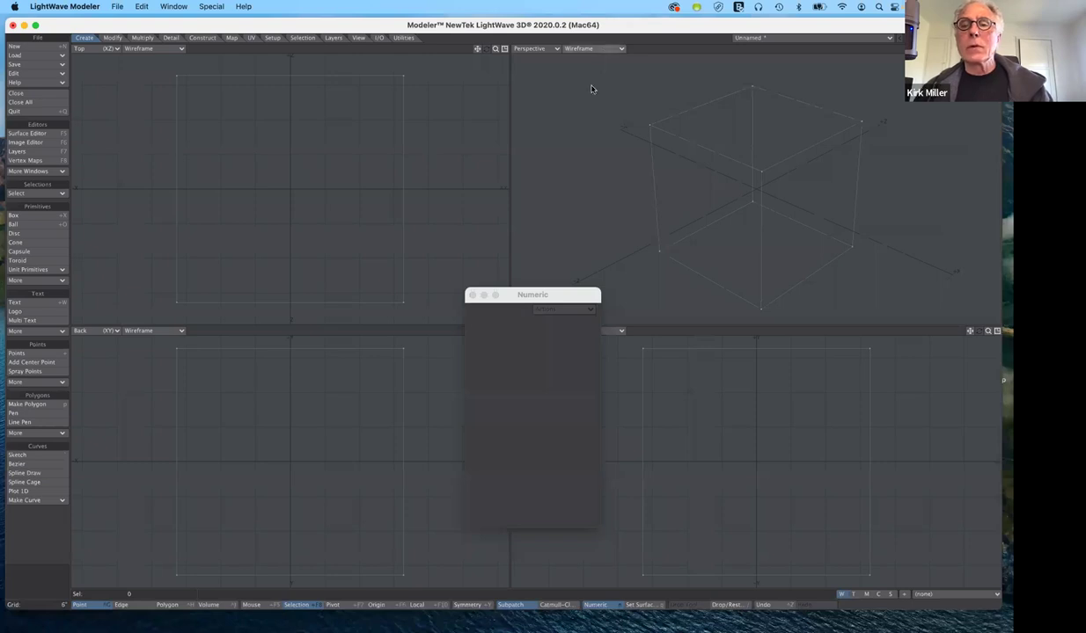
# - Set the perspective view to Texture shading and select the box's top polygon in polygon mode
pyautogui.click(591, 48)
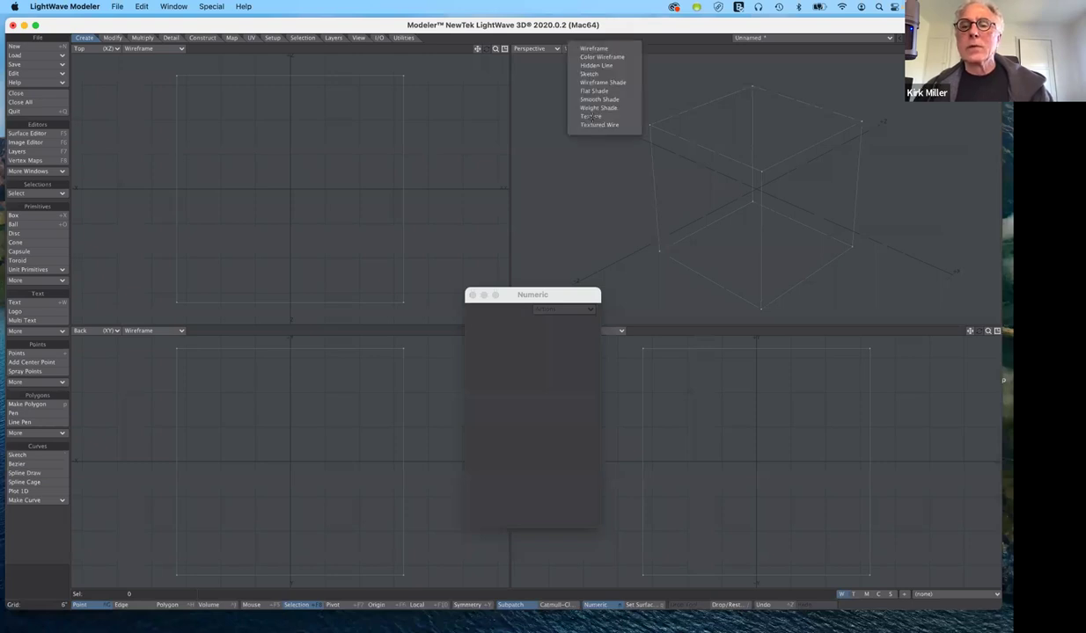
pyautogui.click(590, 116)
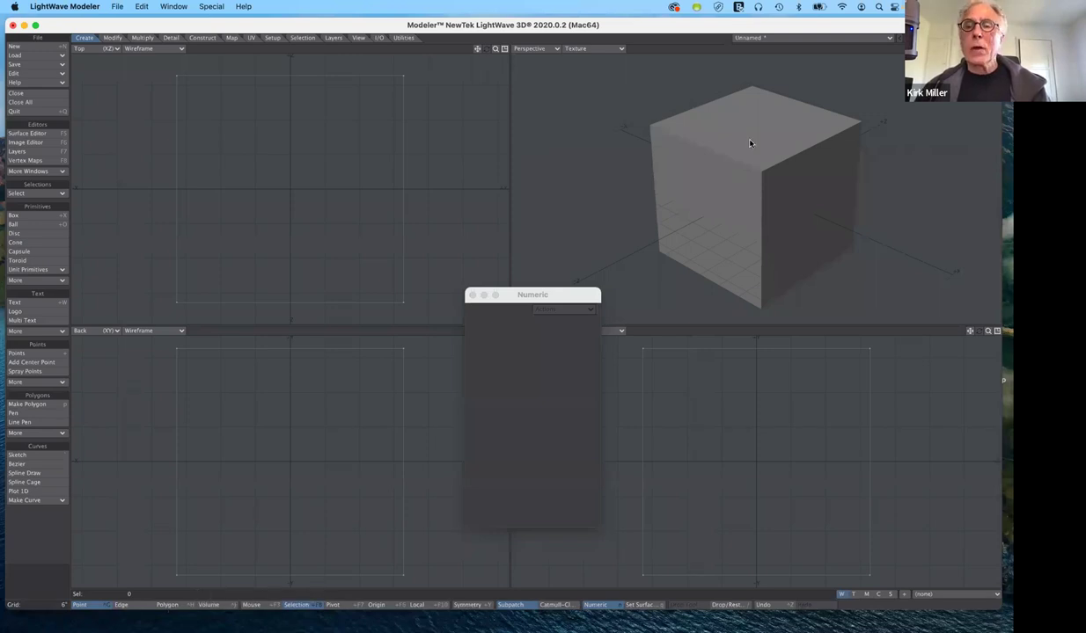
pyautogui.hotkey('ctrl', 'h')
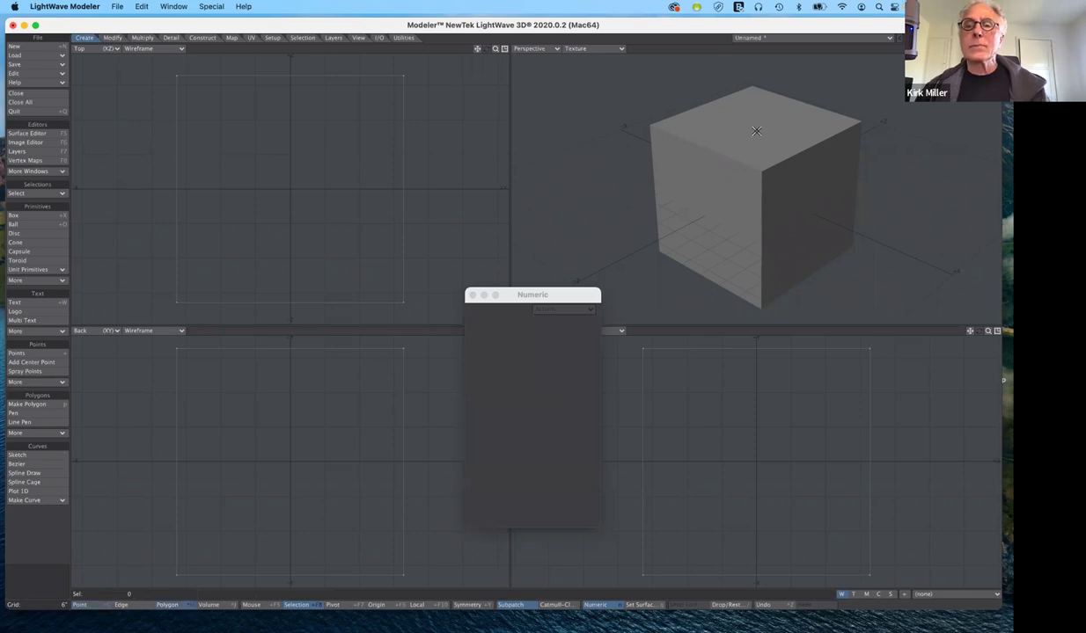
pyautogui.press('n')
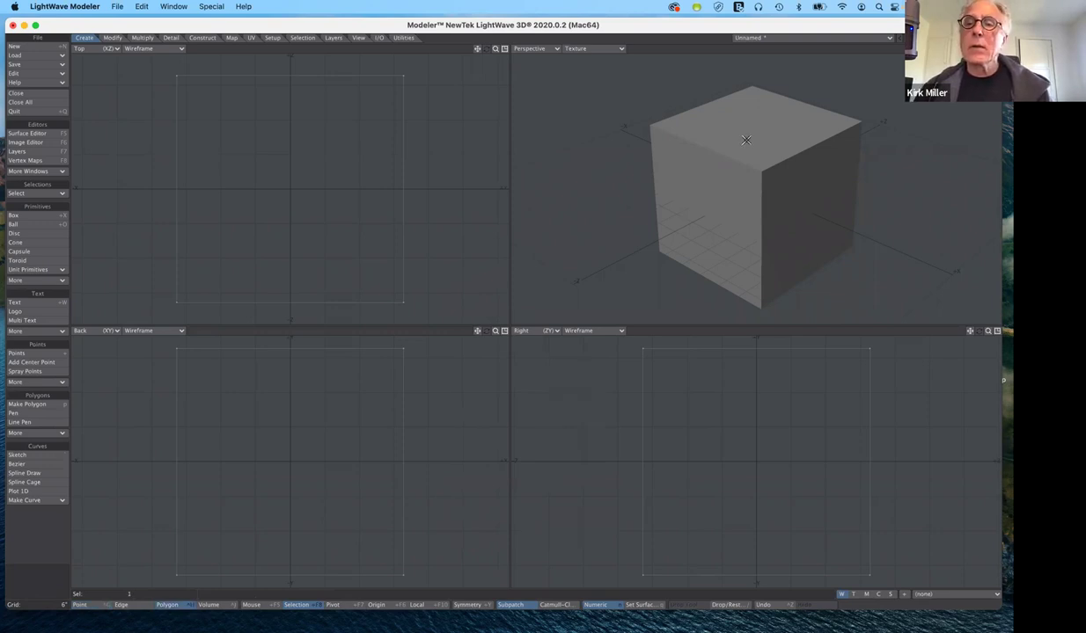
pyautogui.press('n')
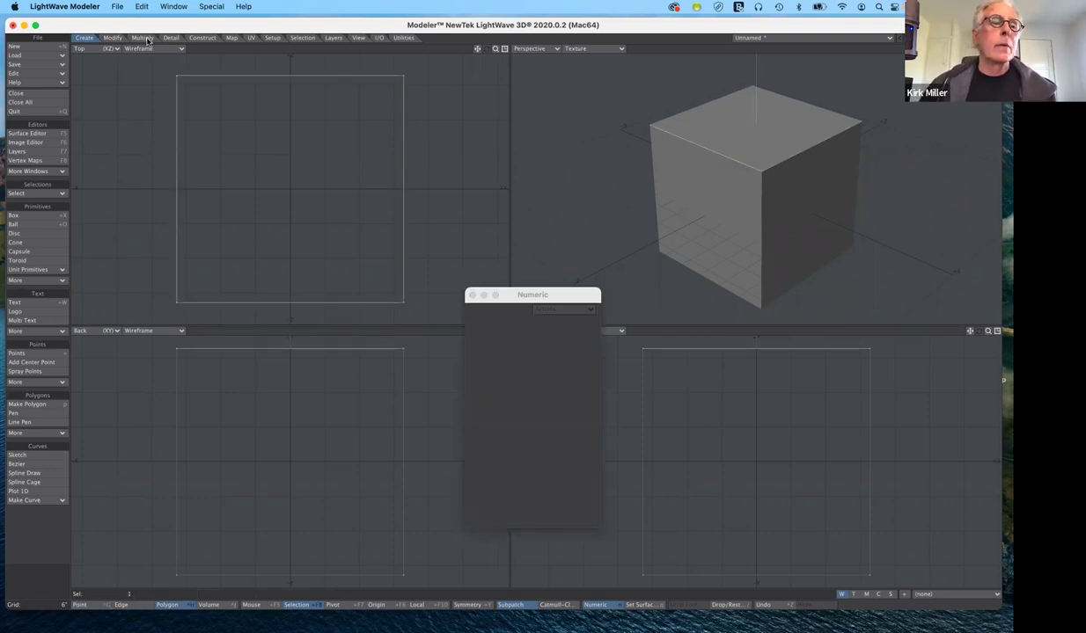
# - Activate the Rounder tool on the selected top polygon and set it to round only edges
pyautogui.click(144, 38)
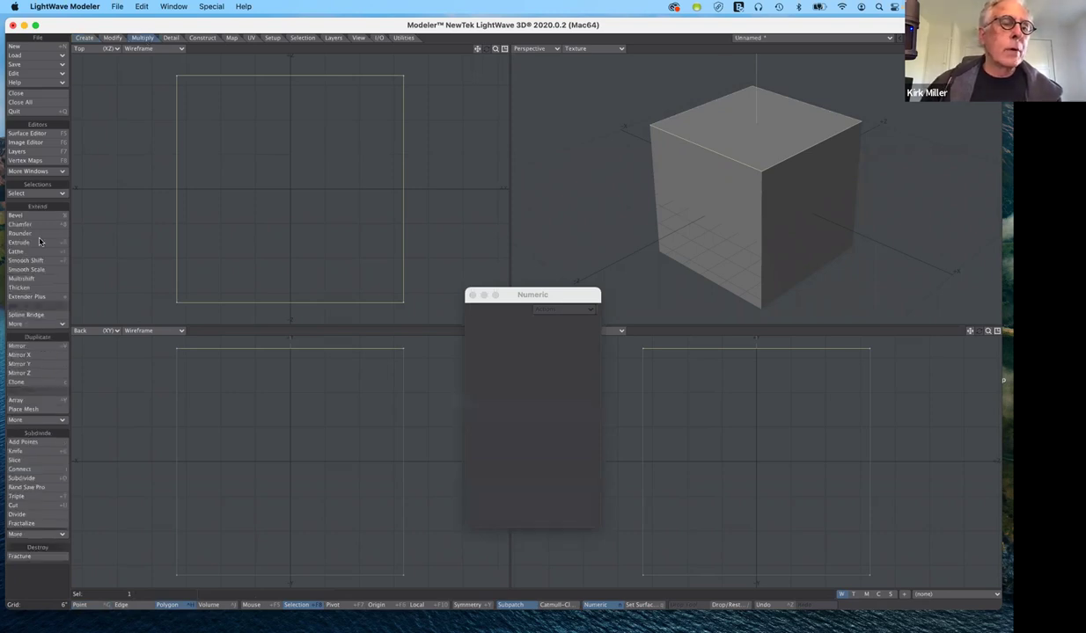
pyautogui.click(25, 225)
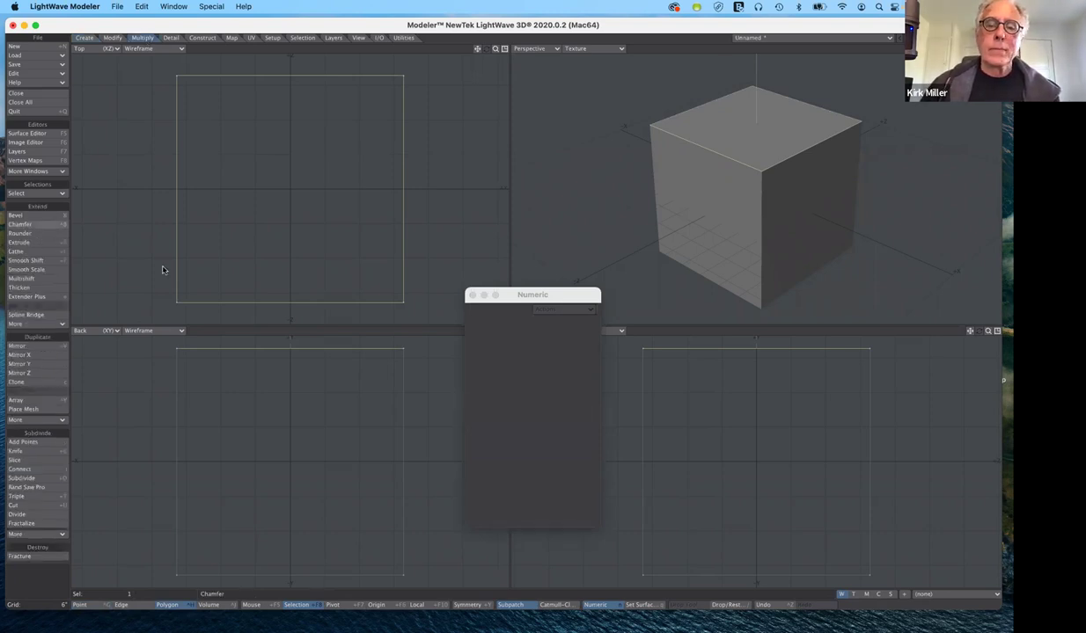
pyautogui.hotkey('ctrl', 'shift', 'b')
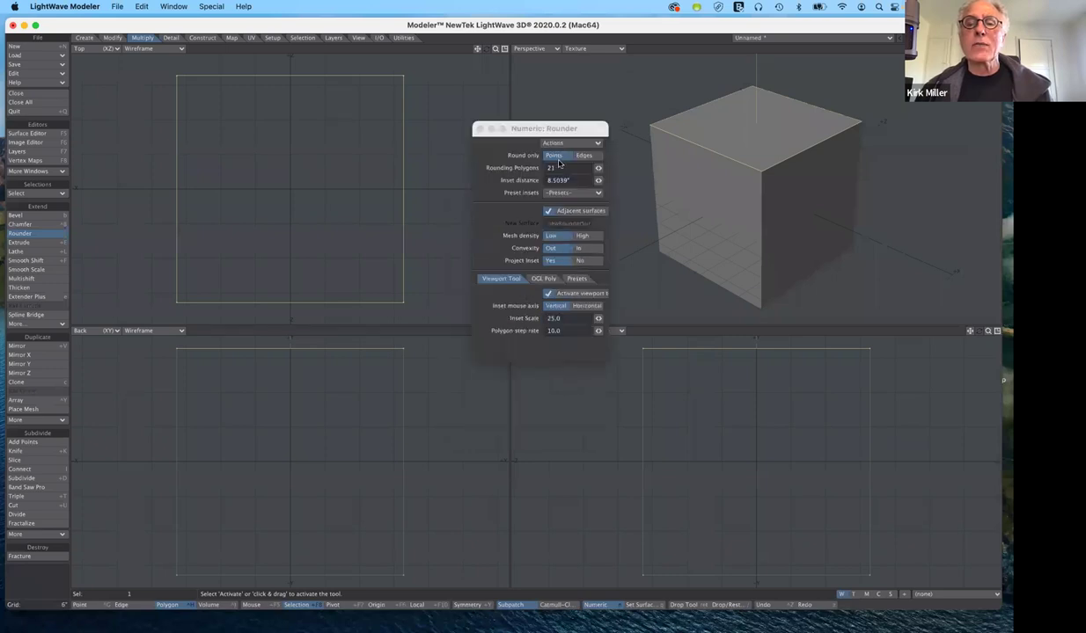
pyautogui.click(568, 142)
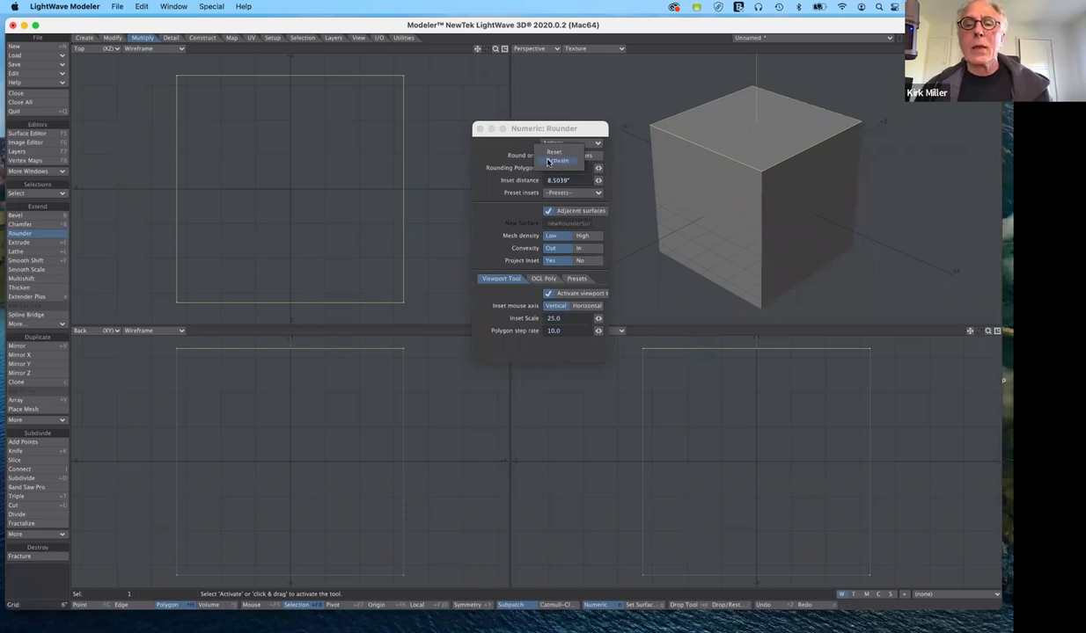
pyautogui.click(554, 161)
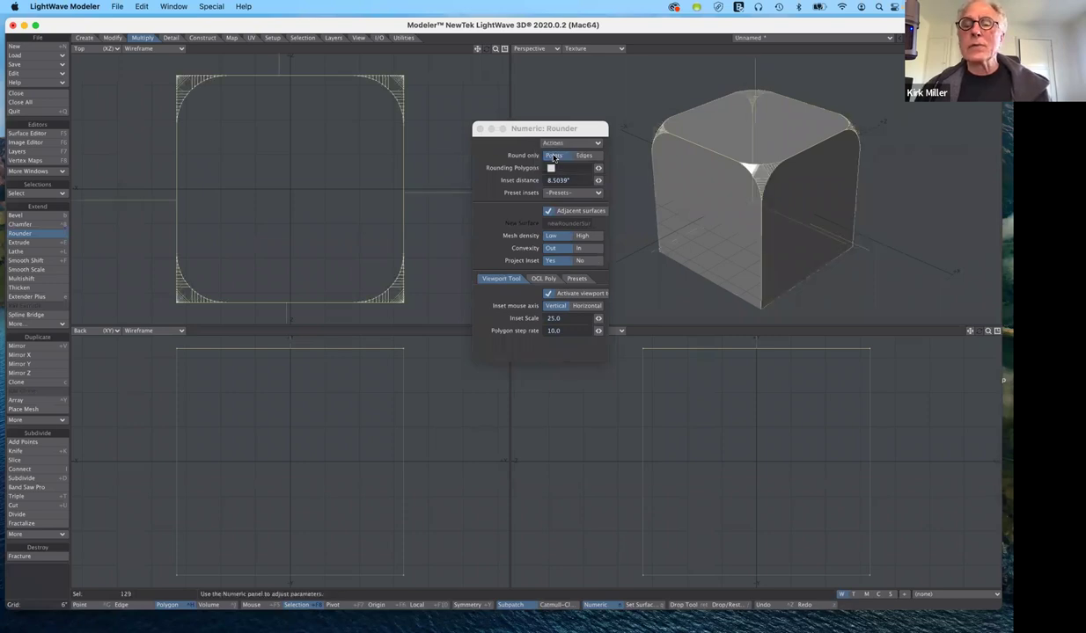
pyautogui.click(553, 156)
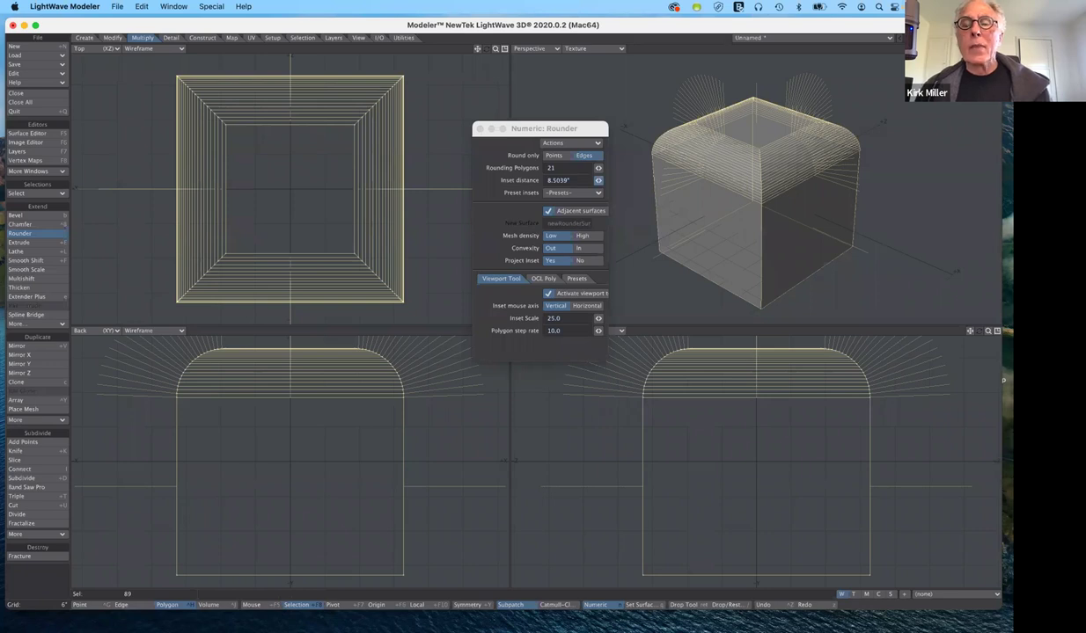
# - Try Rounder inset distances of 0.25" and 1' on the box's top edges
pyautogui.moveTo(598, 180); pyautogui.dragTo(583, 180)
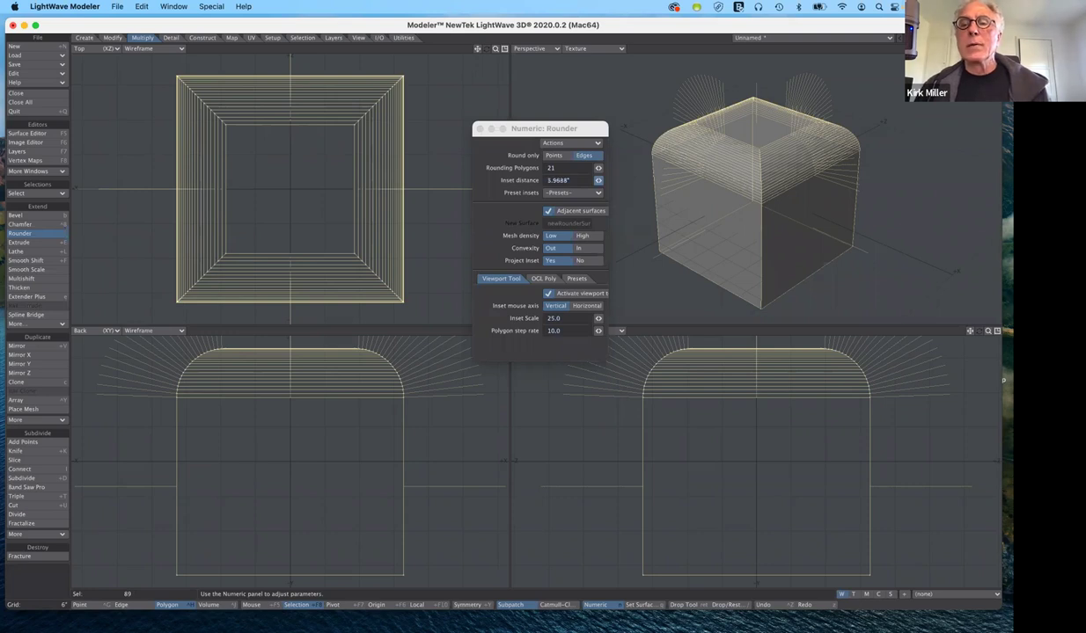
pyautogui.moveTo(598, 181); pyautogui.dragTo(589, 181)
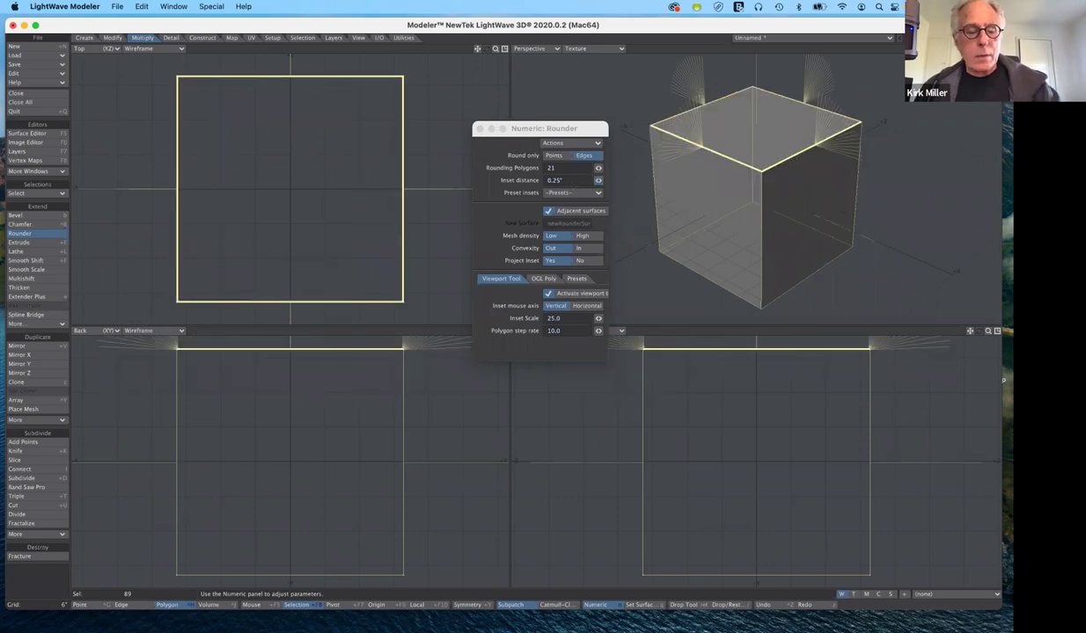
pyautogui.click(555, 180)
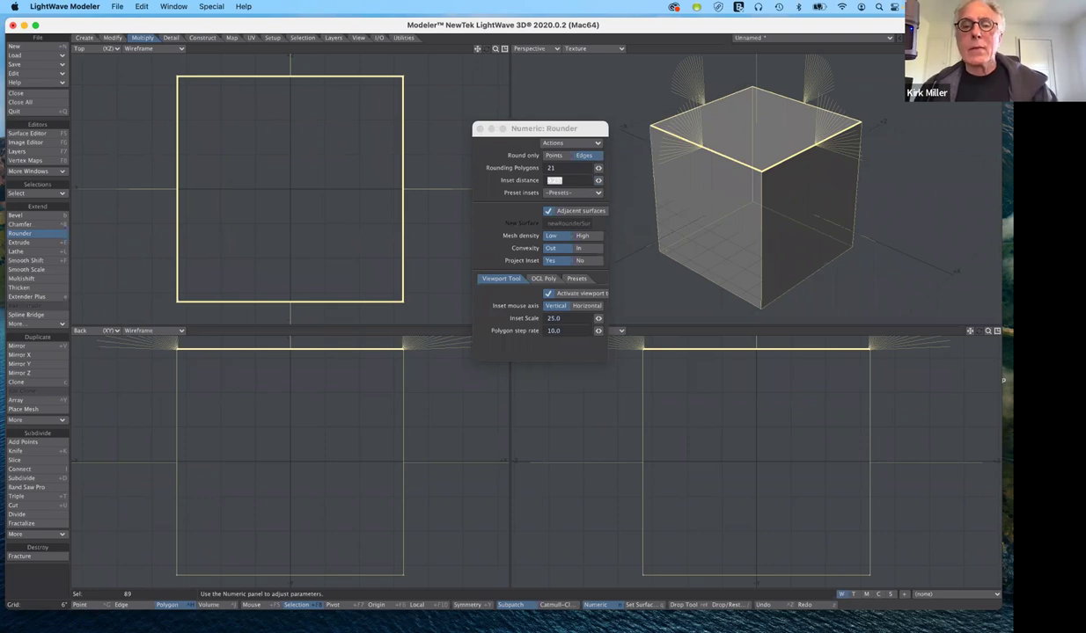
pyautogui.write('1')
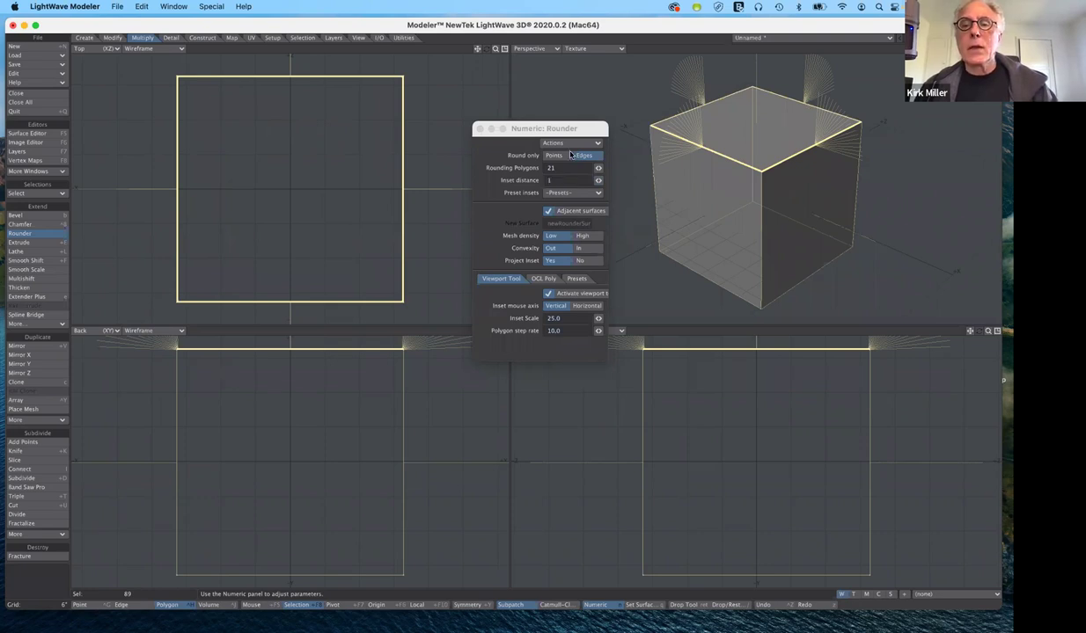
pyautogui.press('Tab')
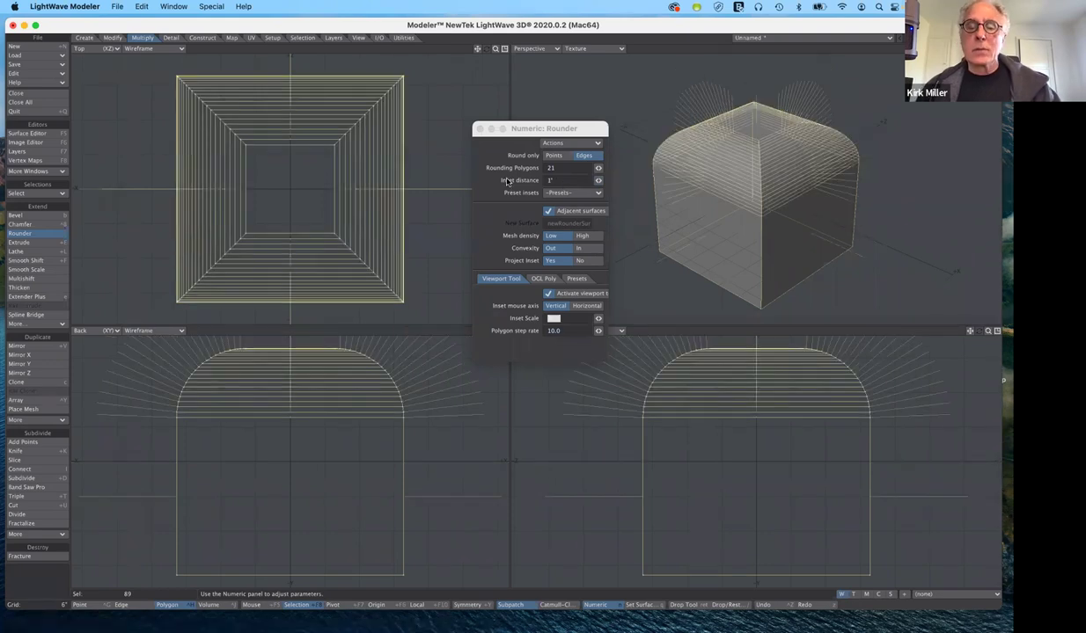
# - Set the Rounder inset distance to 3" for the box's top edges
pyautogui.hotkey('shift', 'Tab')
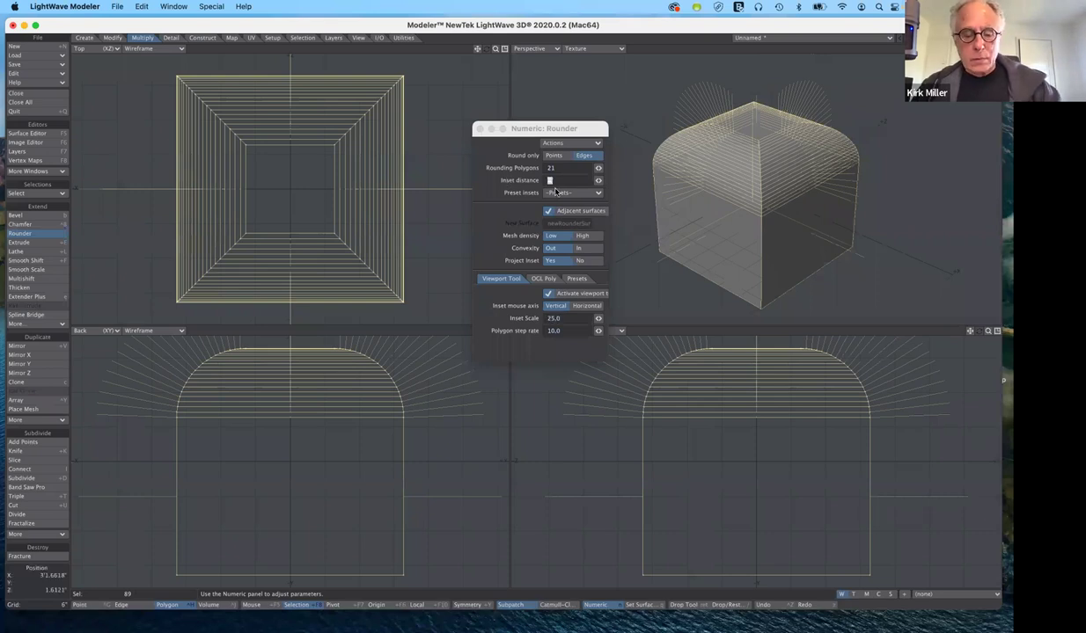
pyautogui.write('3')
pyautogui.press('Return')
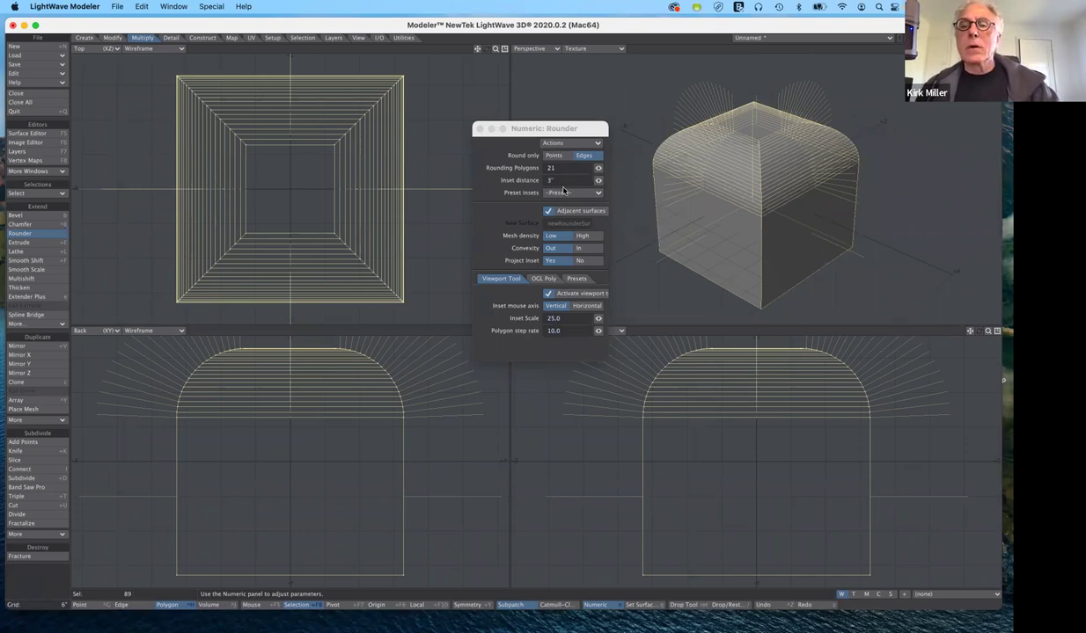
pyautogui.press('Tab')
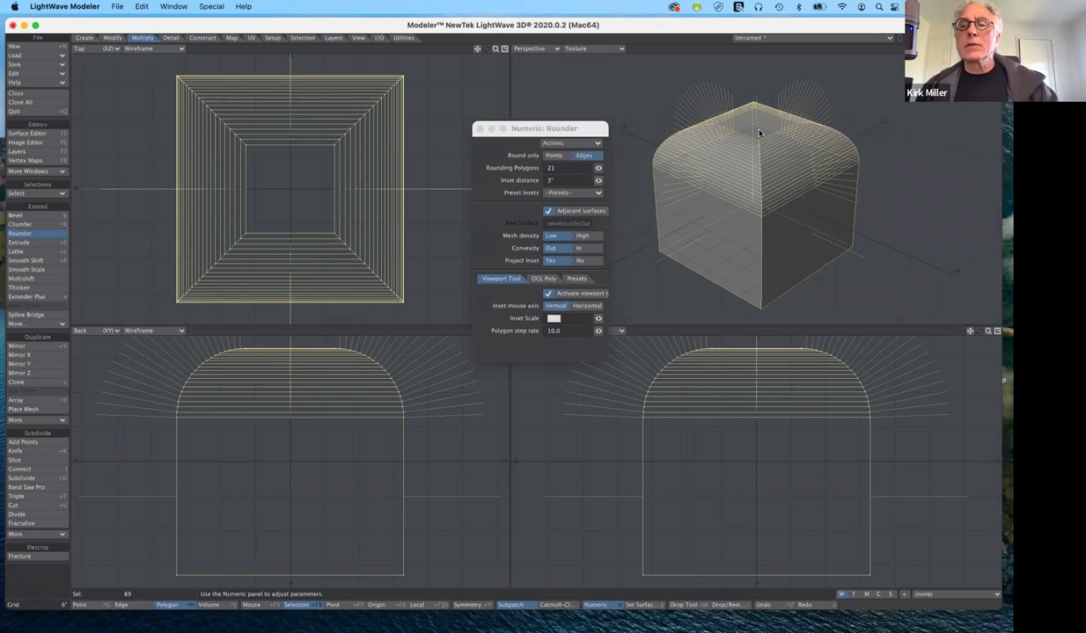
pyautogui.click(703, 152)
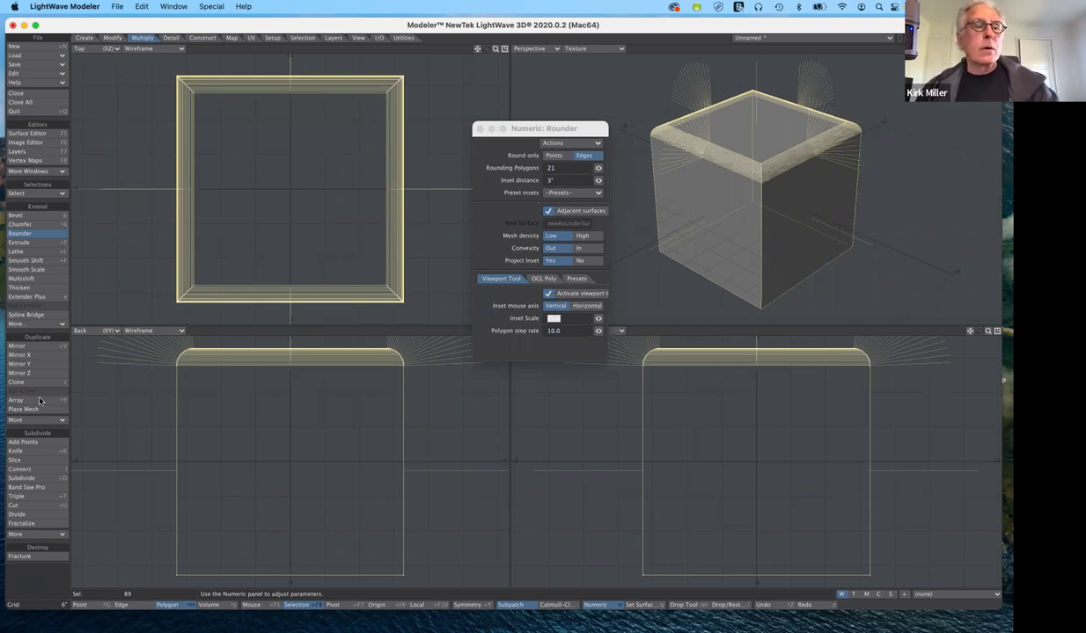
pyautogui.click(50, 234)
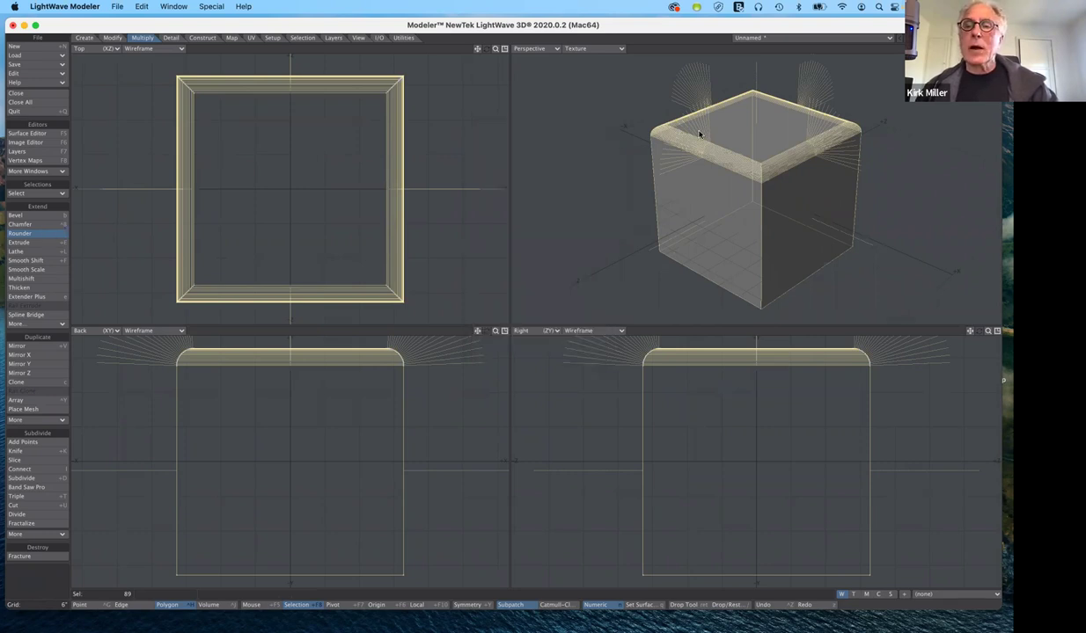
# - Undo the rounding of the box's top edges and dismiss the error dialog
pyautogui.hotkey('ctrl', 'z')
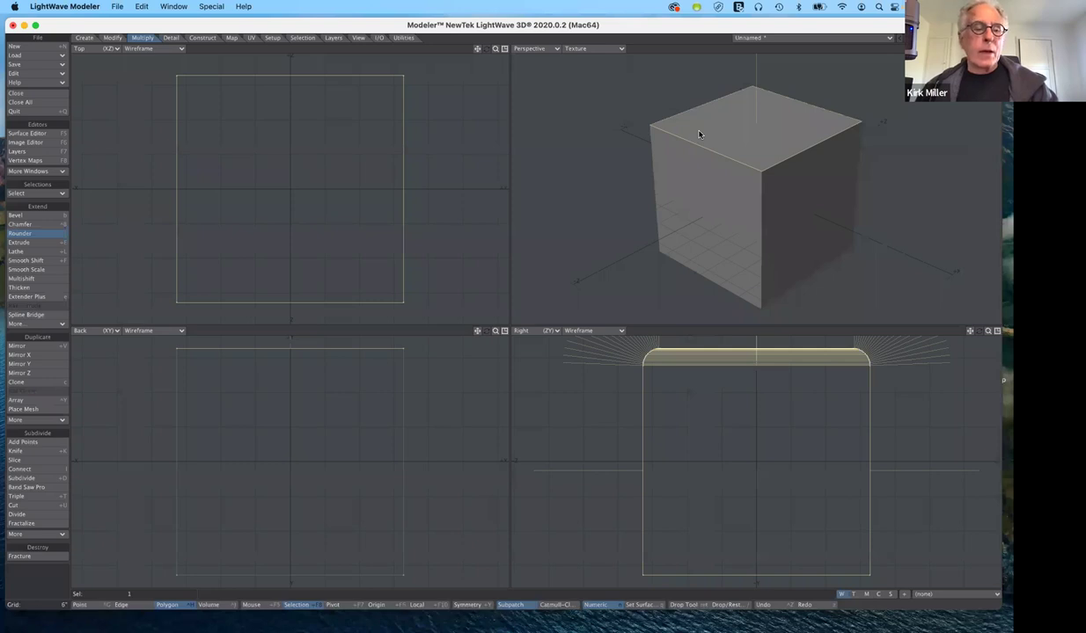
pyautogui.hotkey('ctrl', 'r')
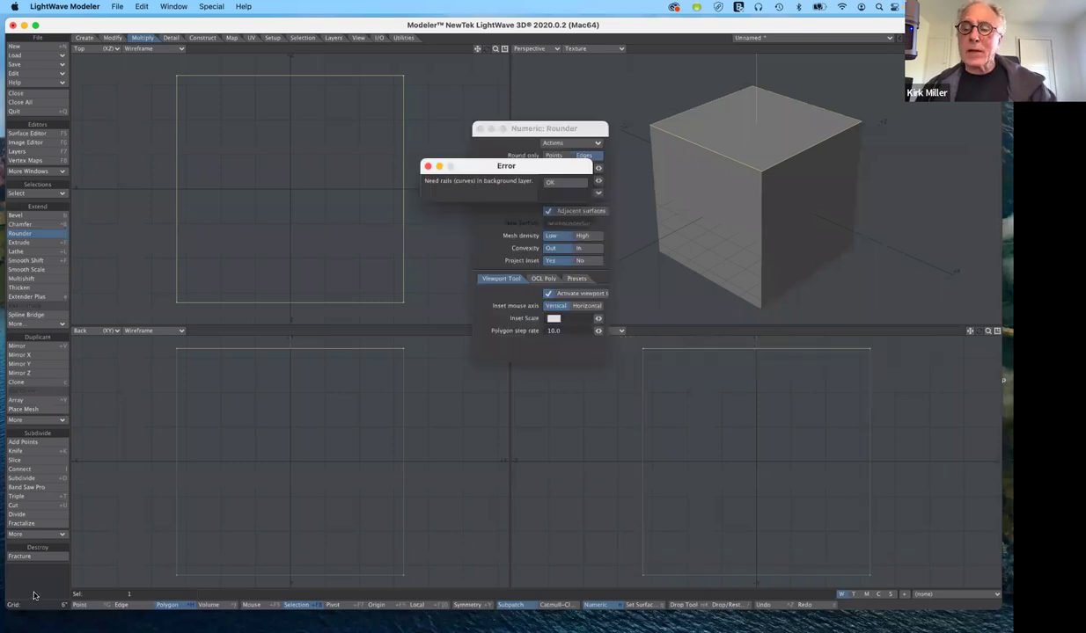
pyautogui.click(564, 184)
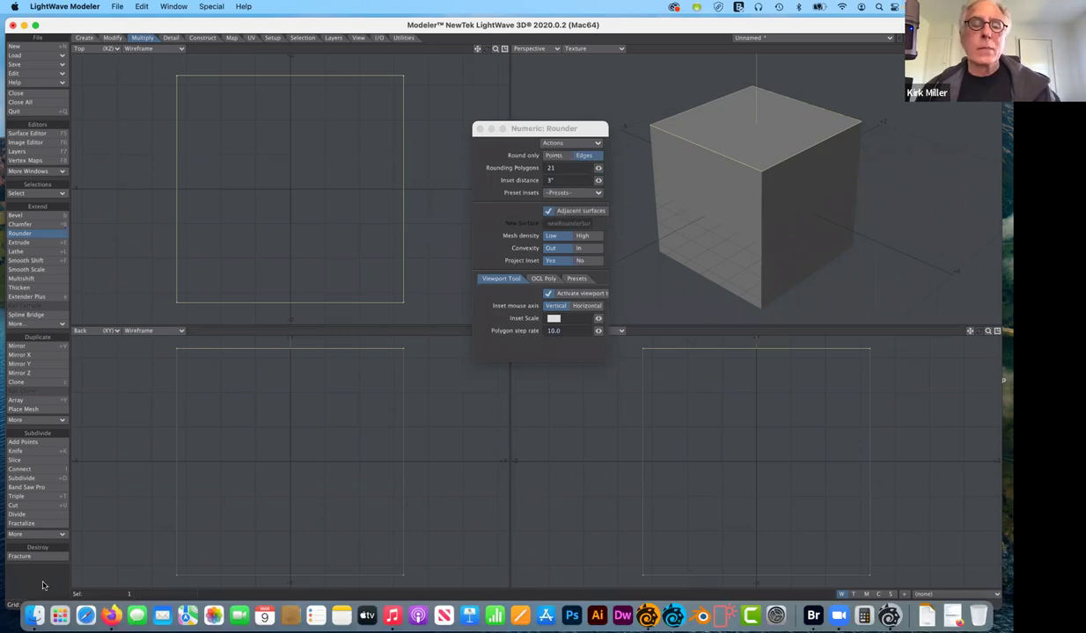
pyautogui.press('n')
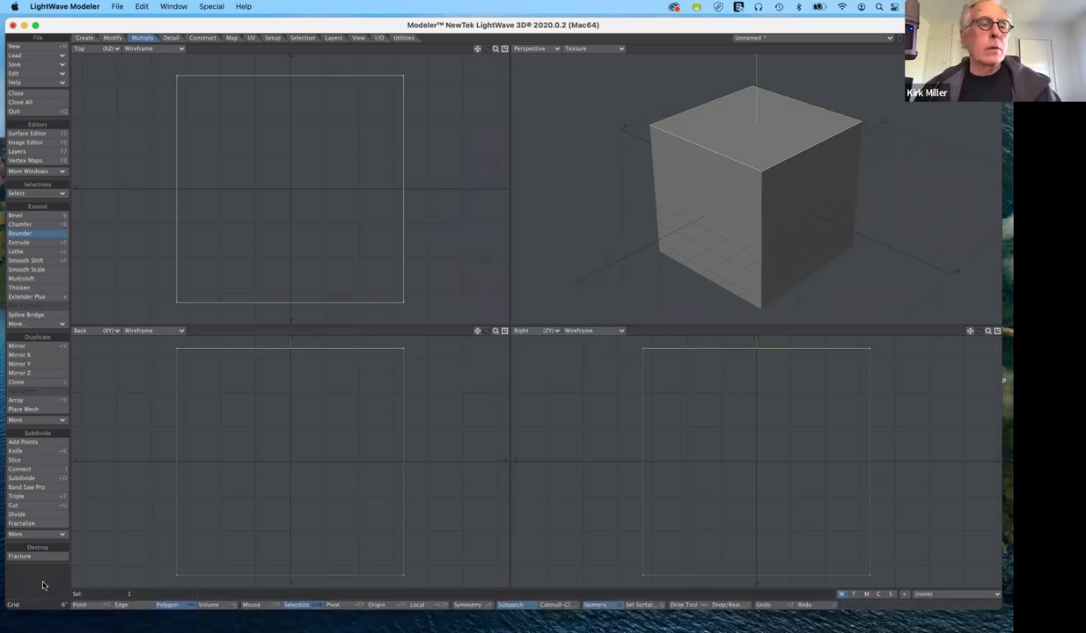
# - Try reapplying Rounder with a 3" inset to the edges of the box's top polygon
pyautogui.click(47, 234)
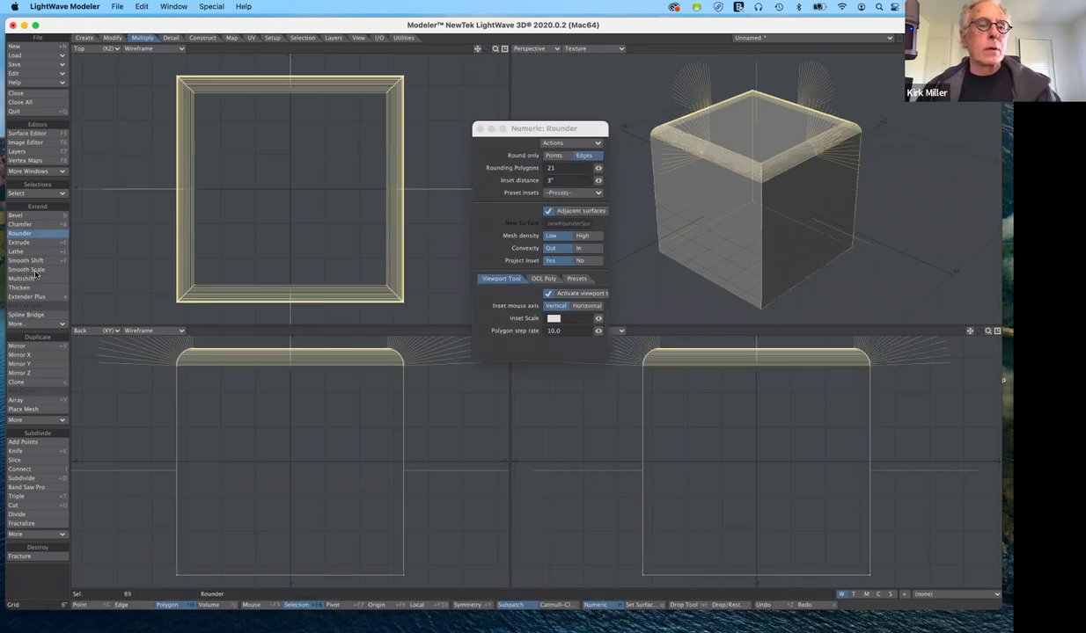
pyautogui.click(34, 583)
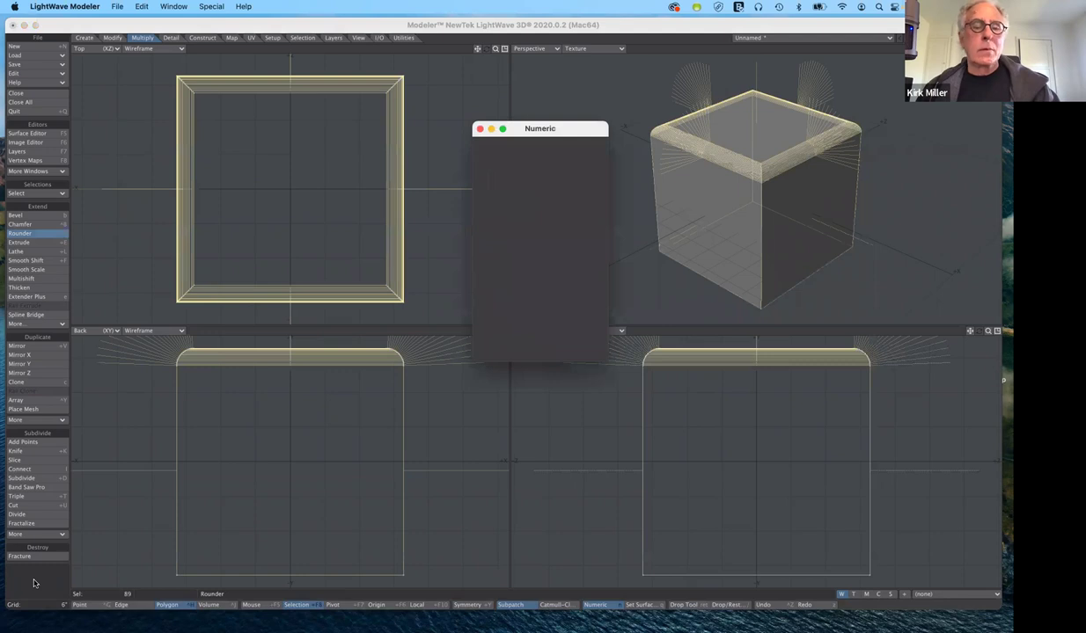
pyautogui.press('space')
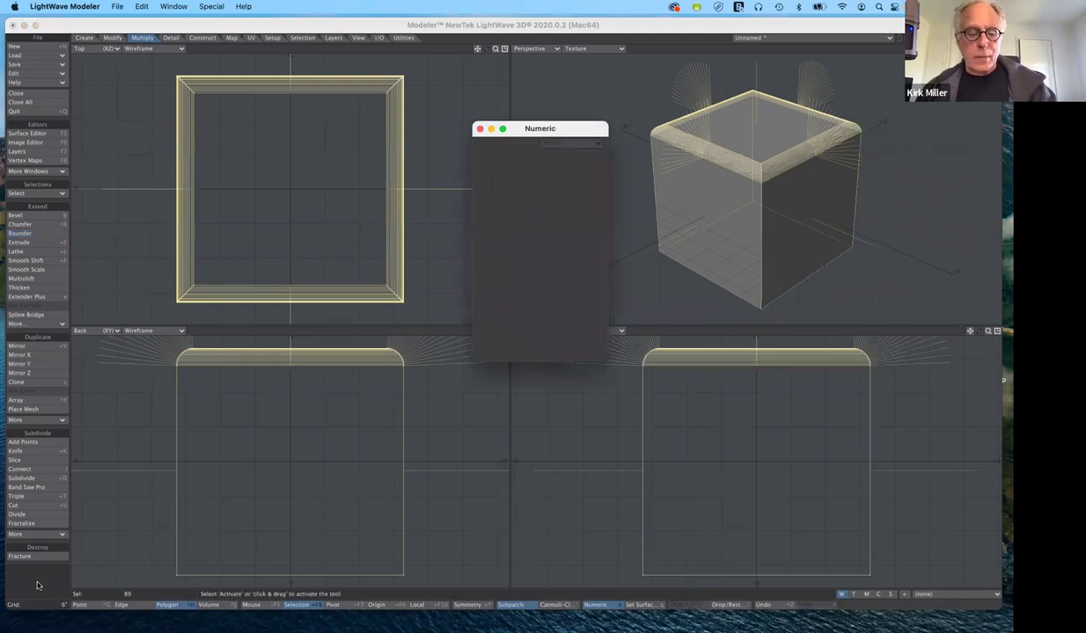
pyautogui.press('n')
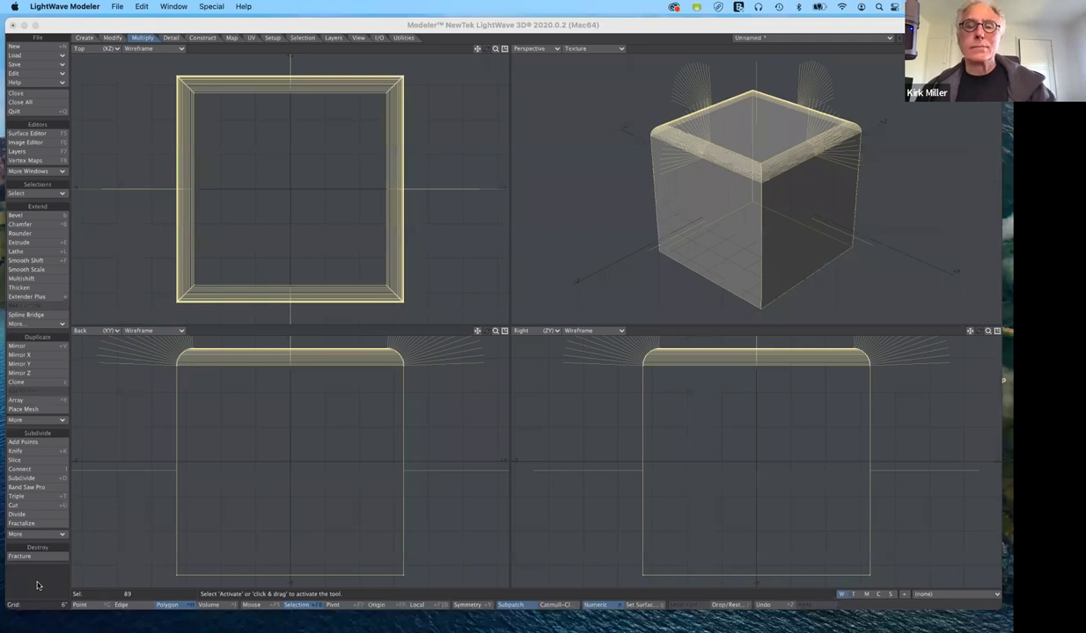
pyautogui.click(37, 585)
pyautogui.press('super+z')
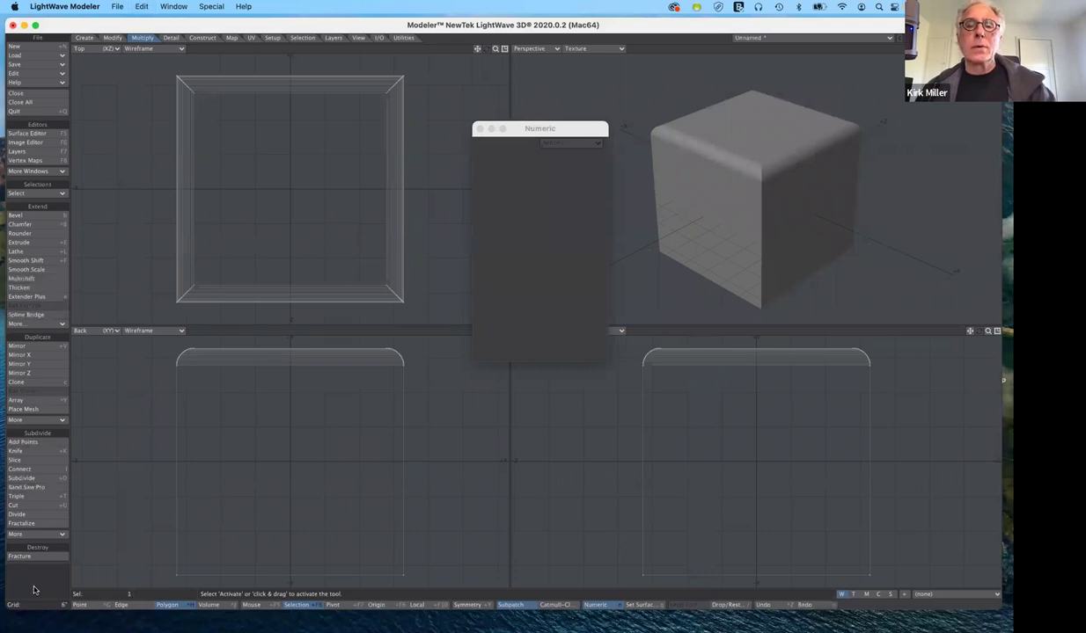
pyautogui.press('super+z')
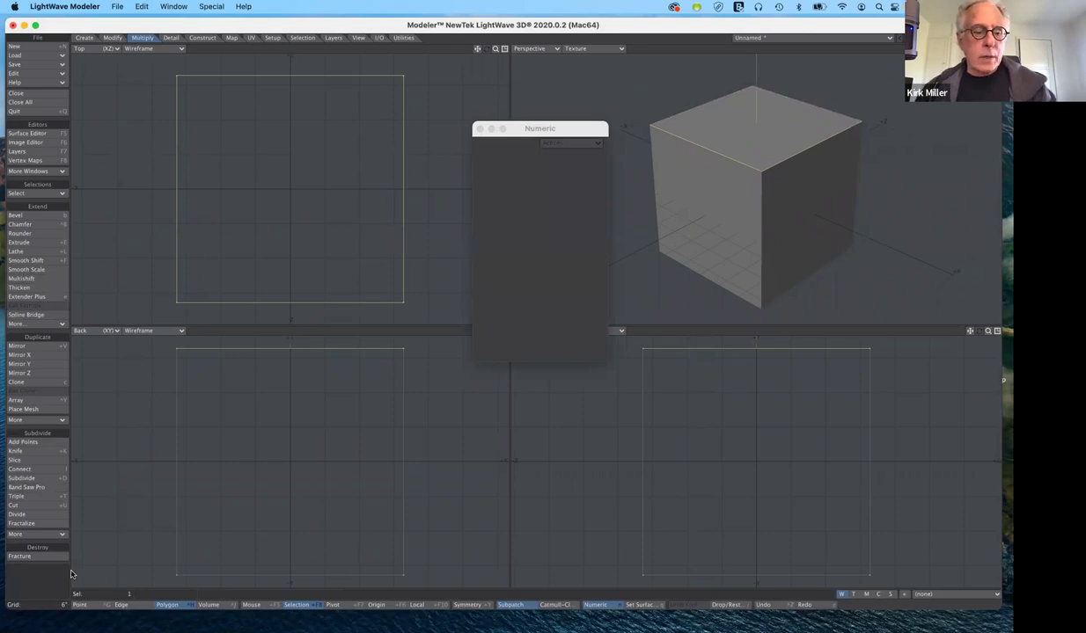
# - Switch to edge selection mode and select the box's top front edge
pyautogui.click(126, 606)
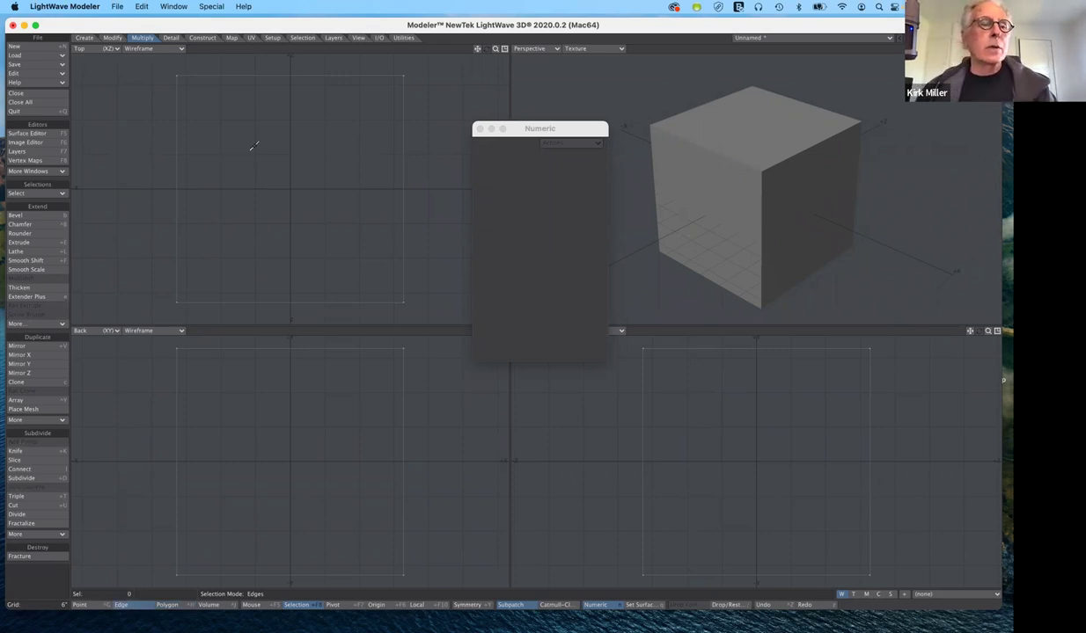
pyautogui.press('n')
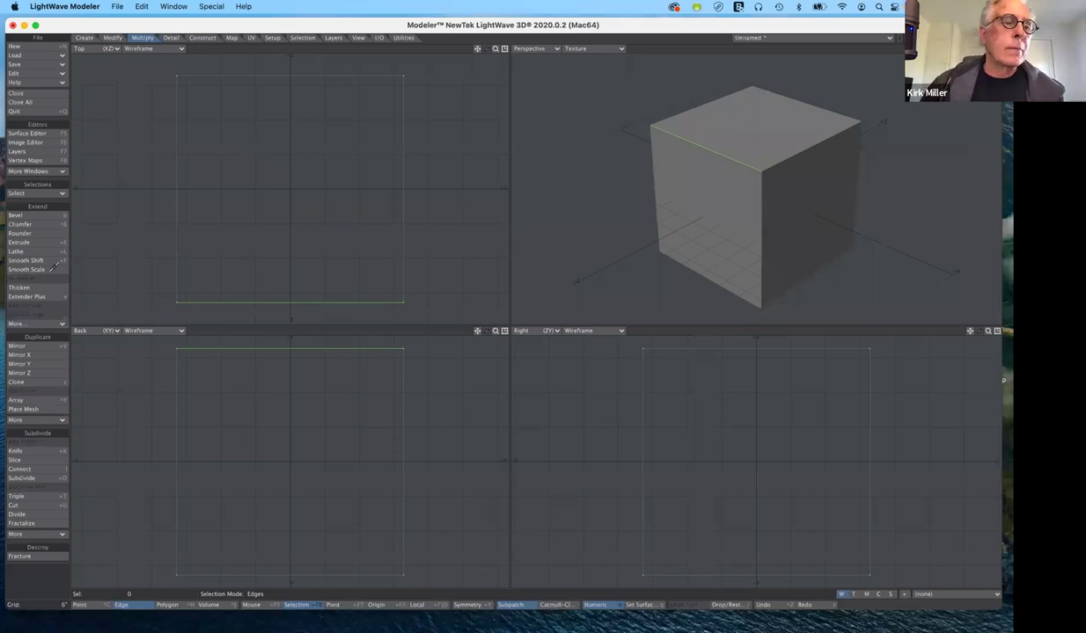
pyautogui.click(51, 269)
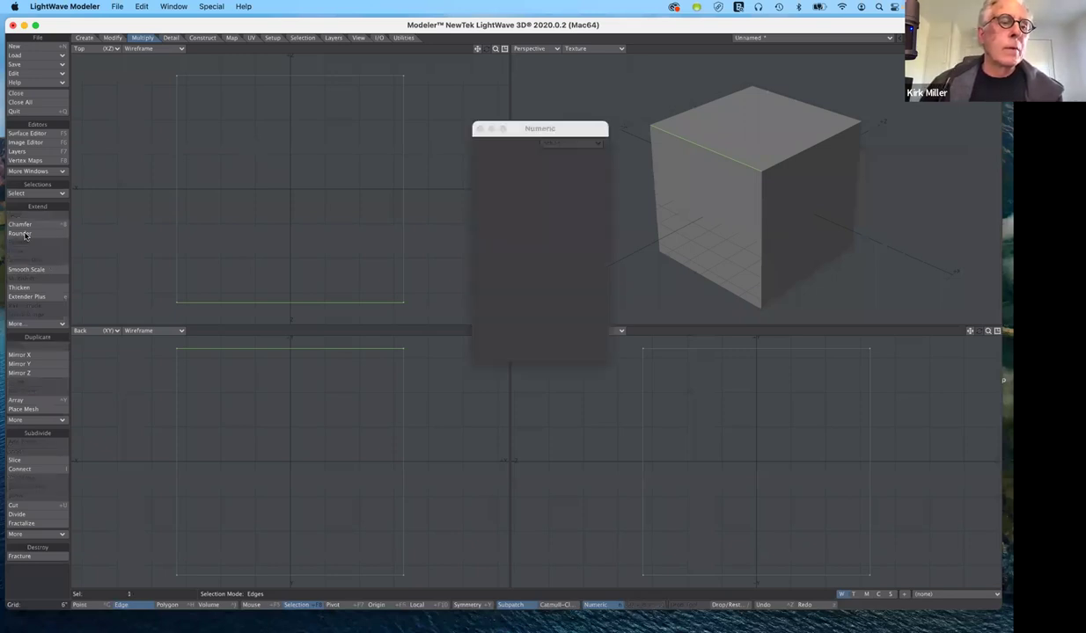
# - Try Rounder on the box's points with no edge selected, using 21 rounding polygons and a 3" inset
pyautogui.click(26, 235)
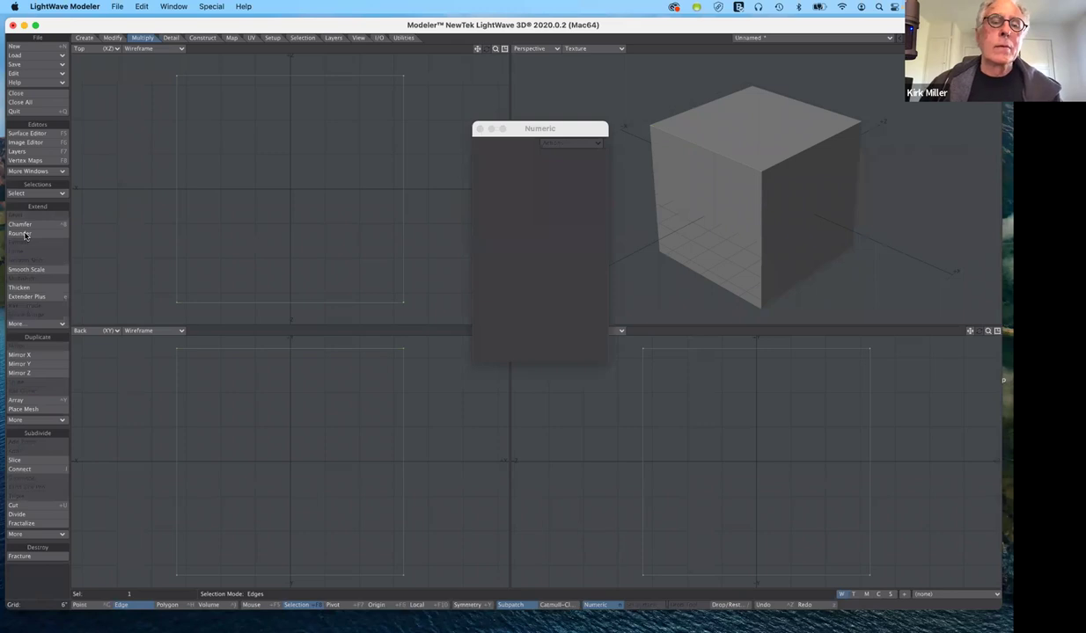
pyautogui.click(25, 235)
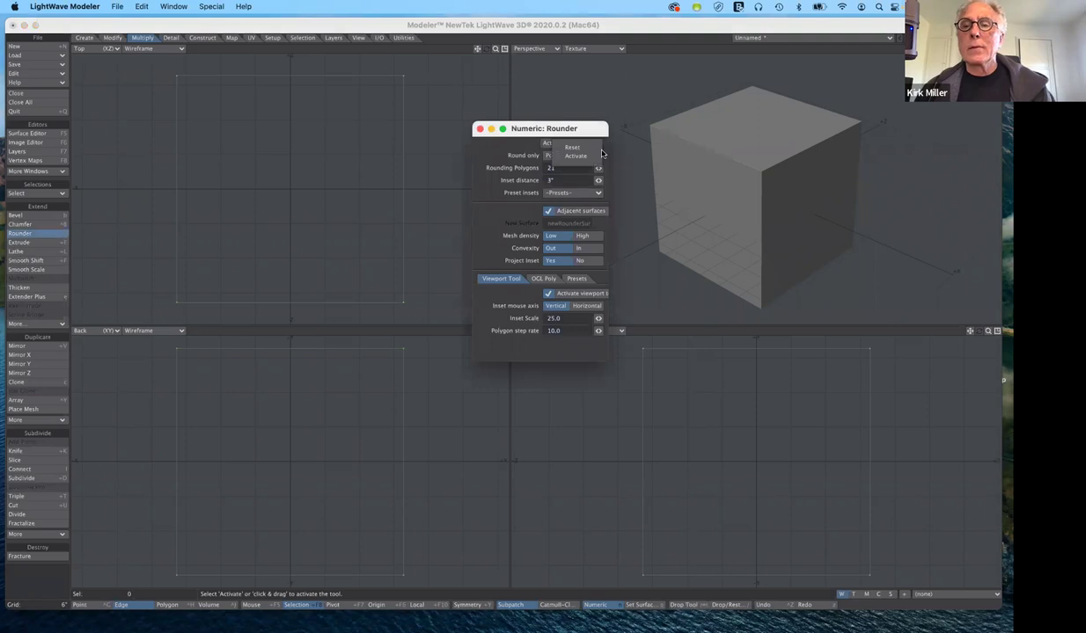
pyautogui.click(602, 154)
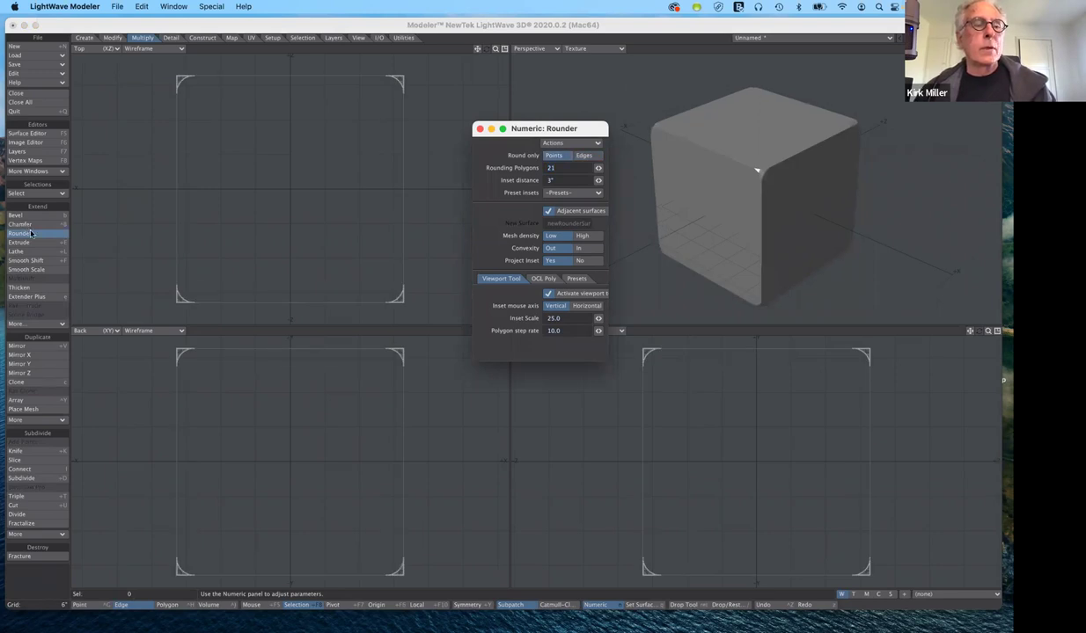
pyautogui.click(2, 609)
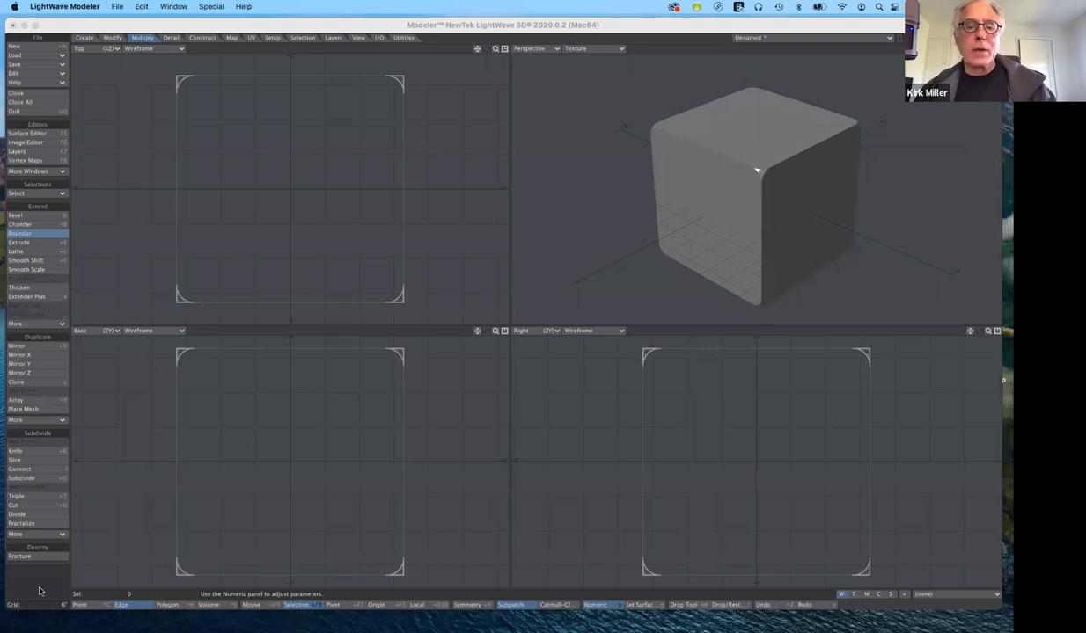
pyautogui.press('n')
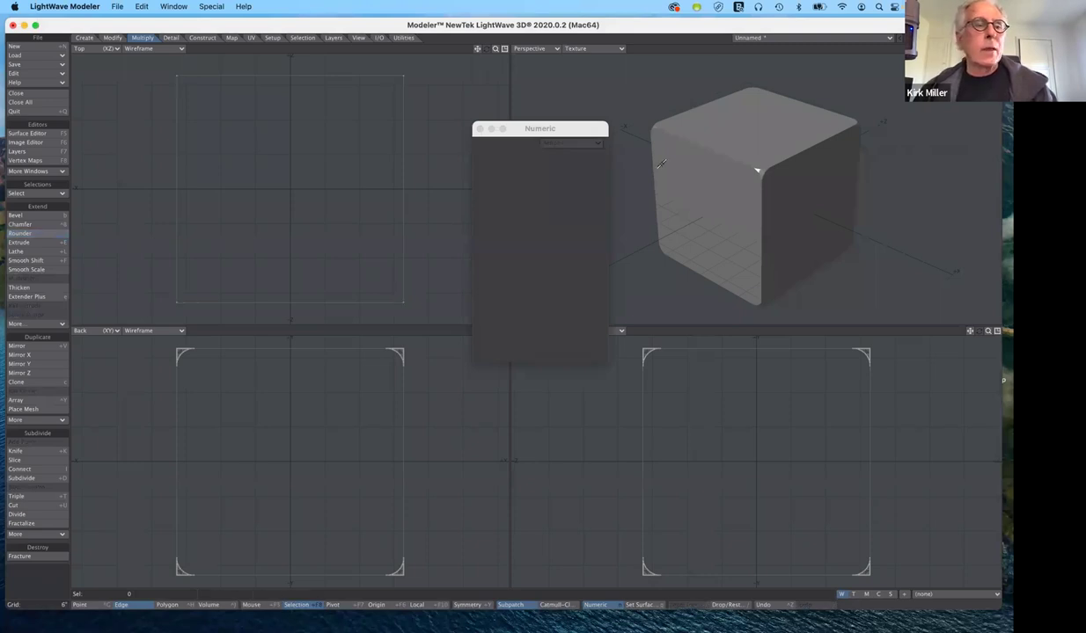
pyautogui.hotkey('ctrl', 'z')
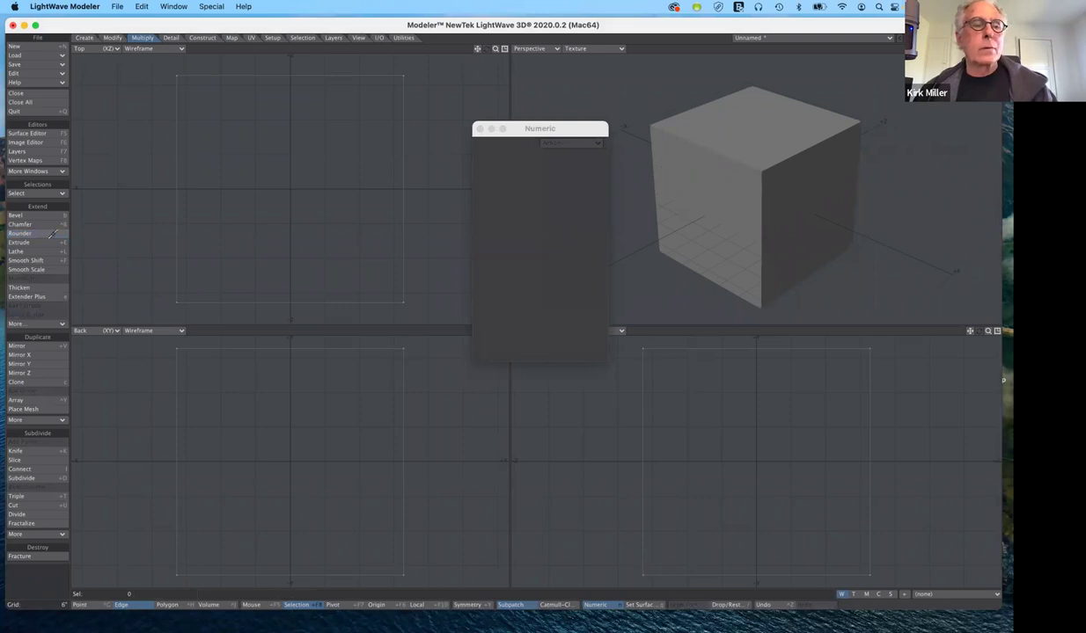
# - Try Rounder limited to points on the selected top front edge, with a 3" inset distance
pyautogui.click(53, 234)
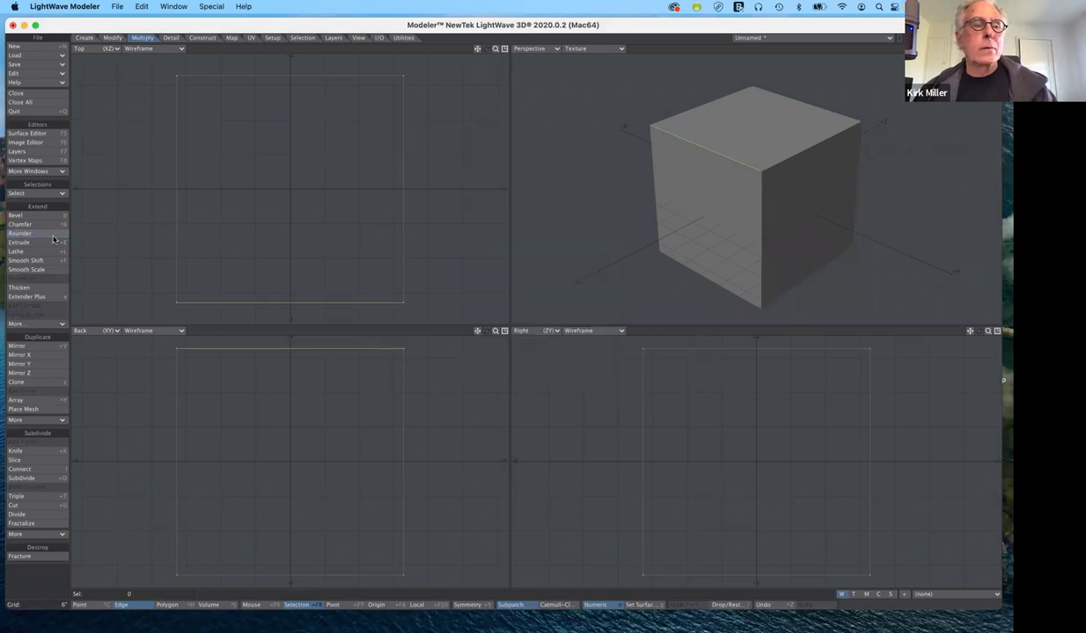
pyautogui.click(52, 238)
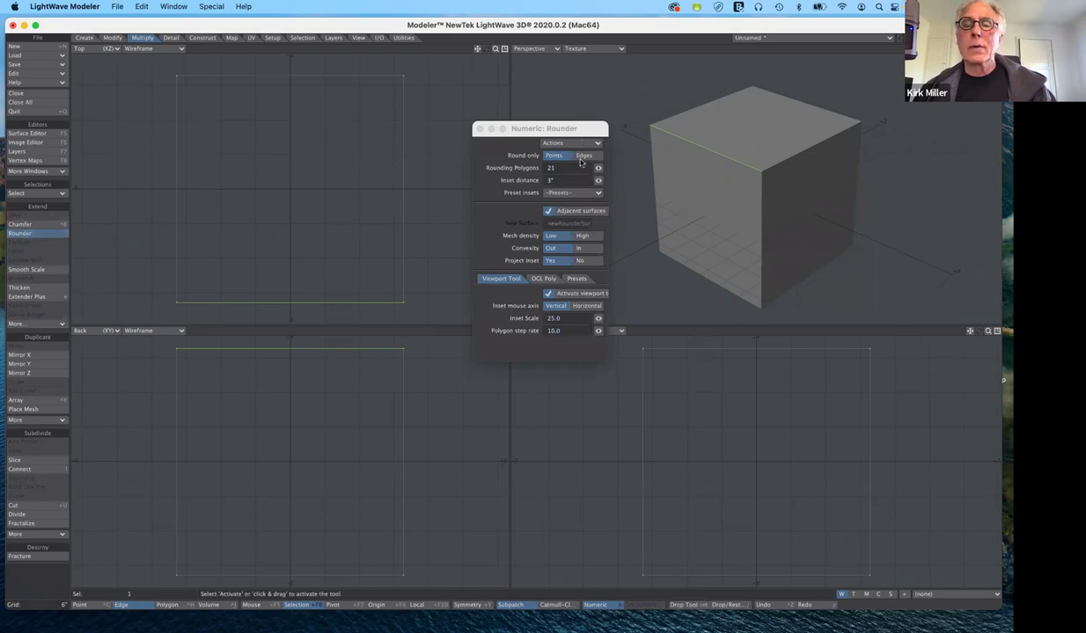
pyautogui.click(571, 143)
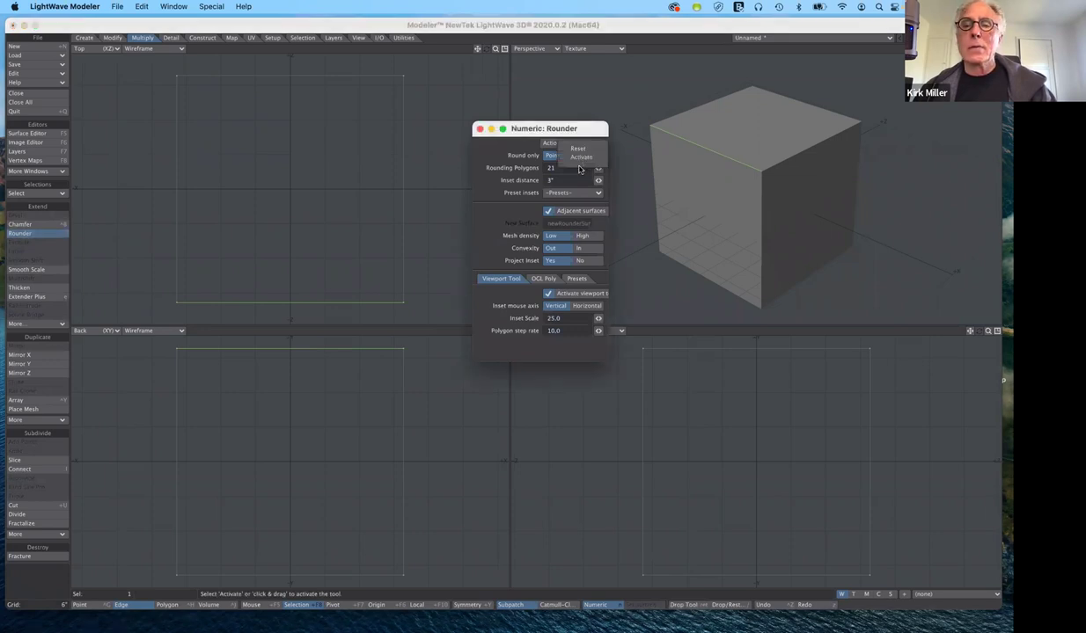
pyautogui.click(580, 168)
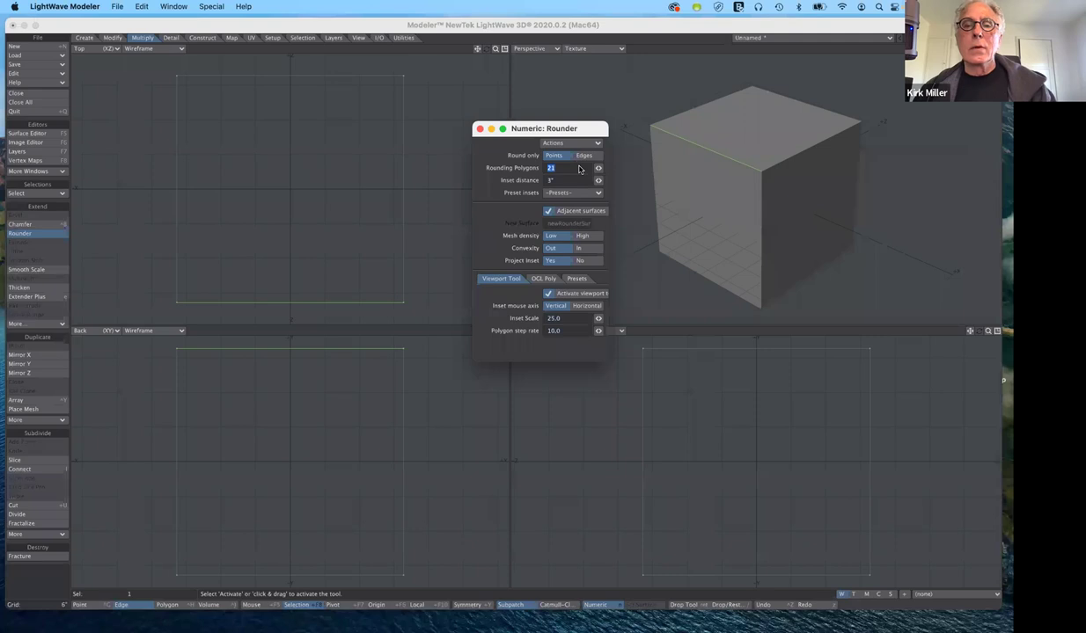
pyautogui.press('Return')
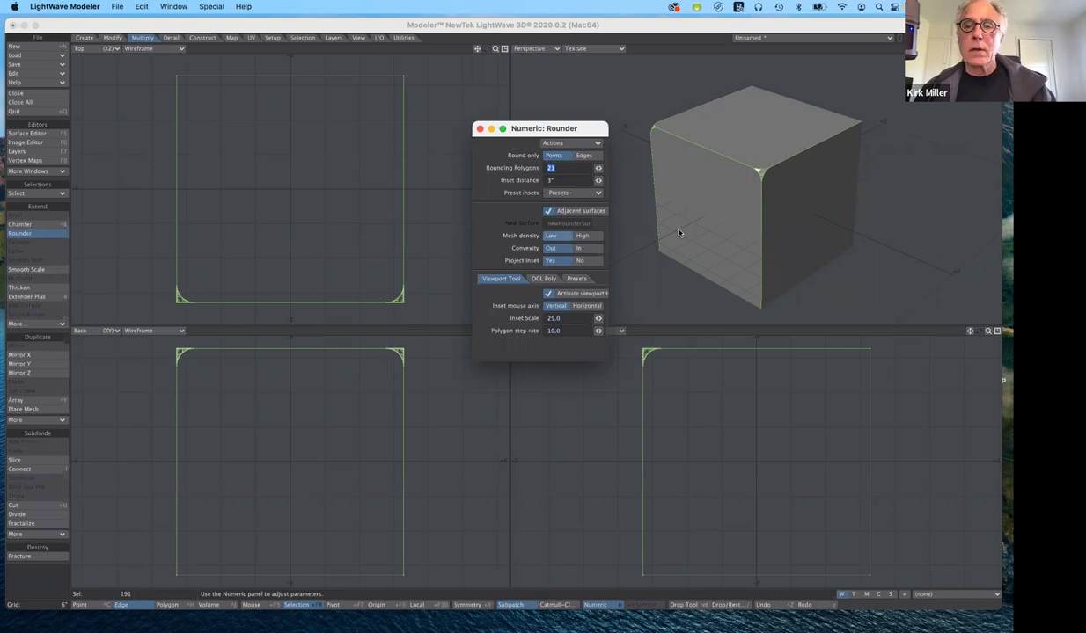
pyautogui.click(32, 586)
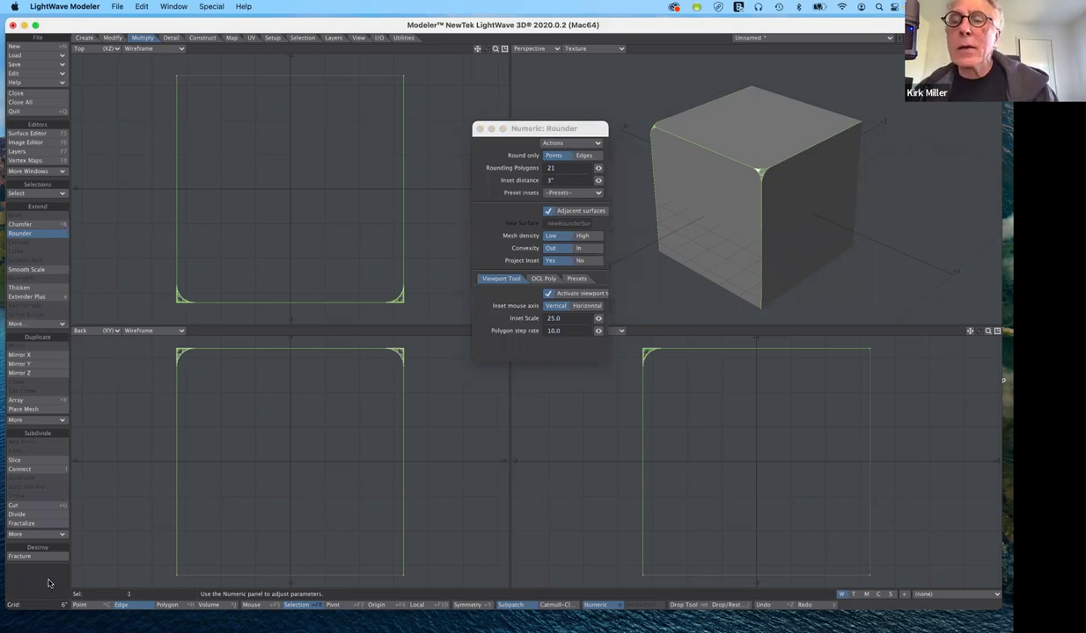
pyautogui.hotkey('ctrl', 'z')
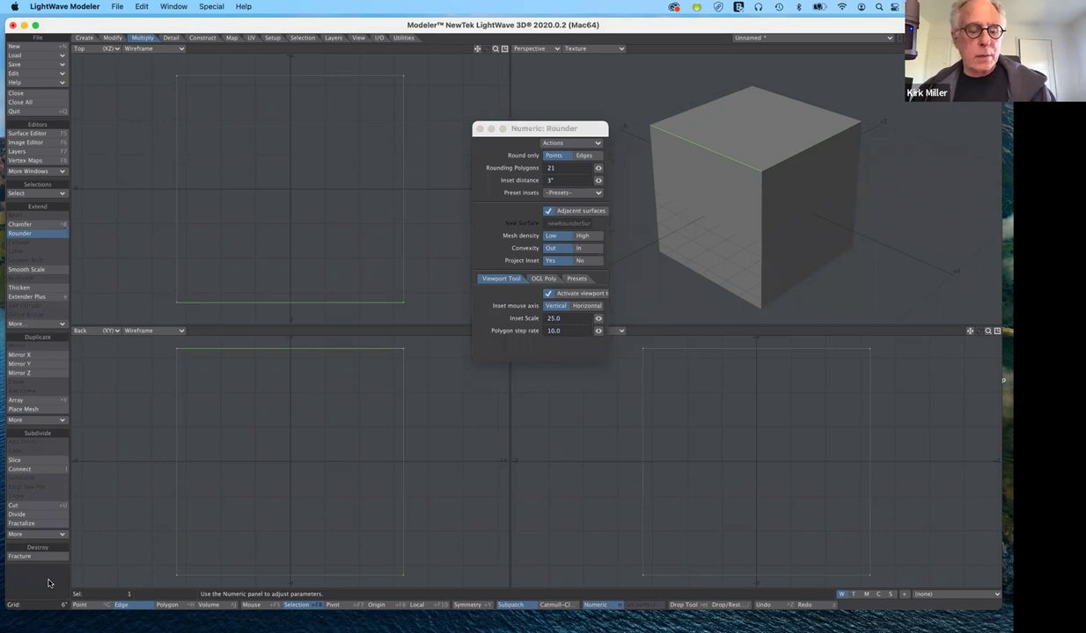
# - Restore the point rounding on the top front edge, drop the Rounder tool and undo the rounding again
pyautogui.press('z')
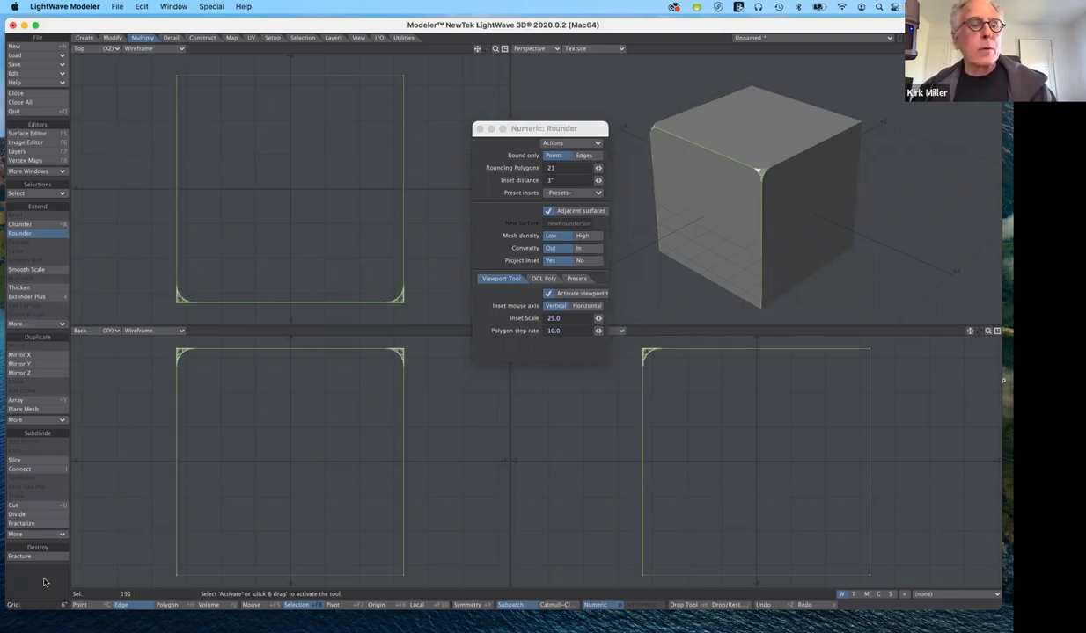
pyautogui.click(43, 233)
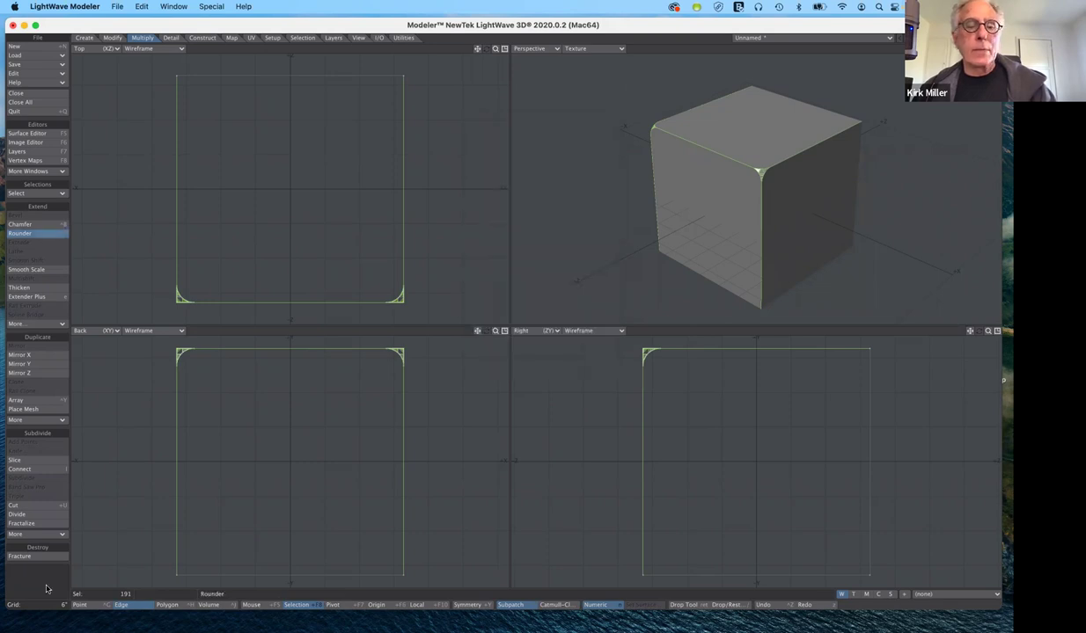
pyautogui.press('n')
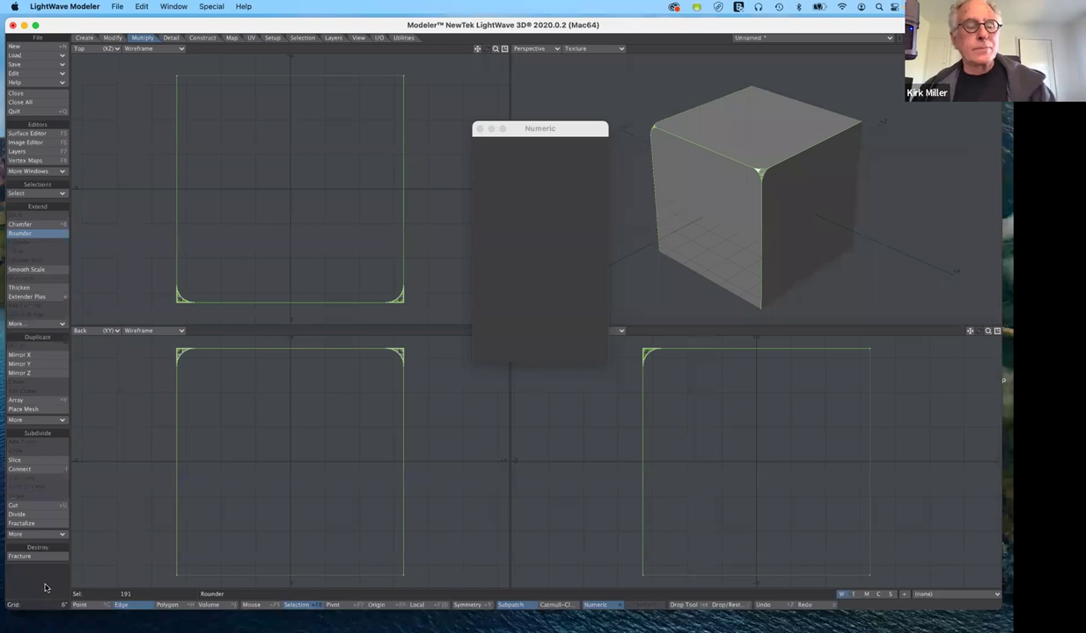
pyautogui.press('Return')
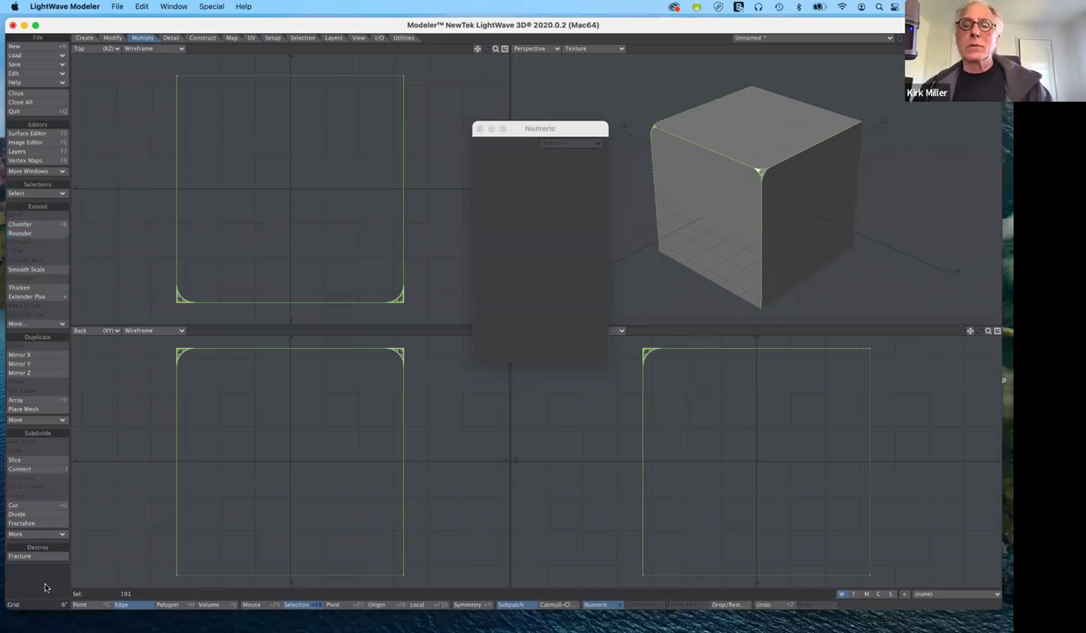
pyautogui.click(46, 588)
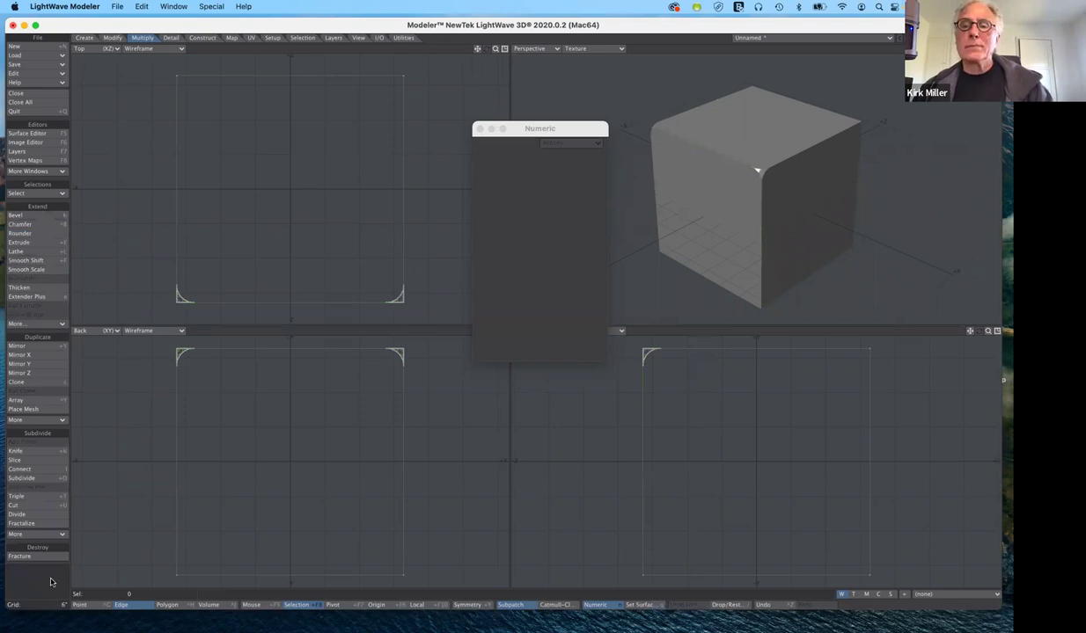
pyautogui.press('u')
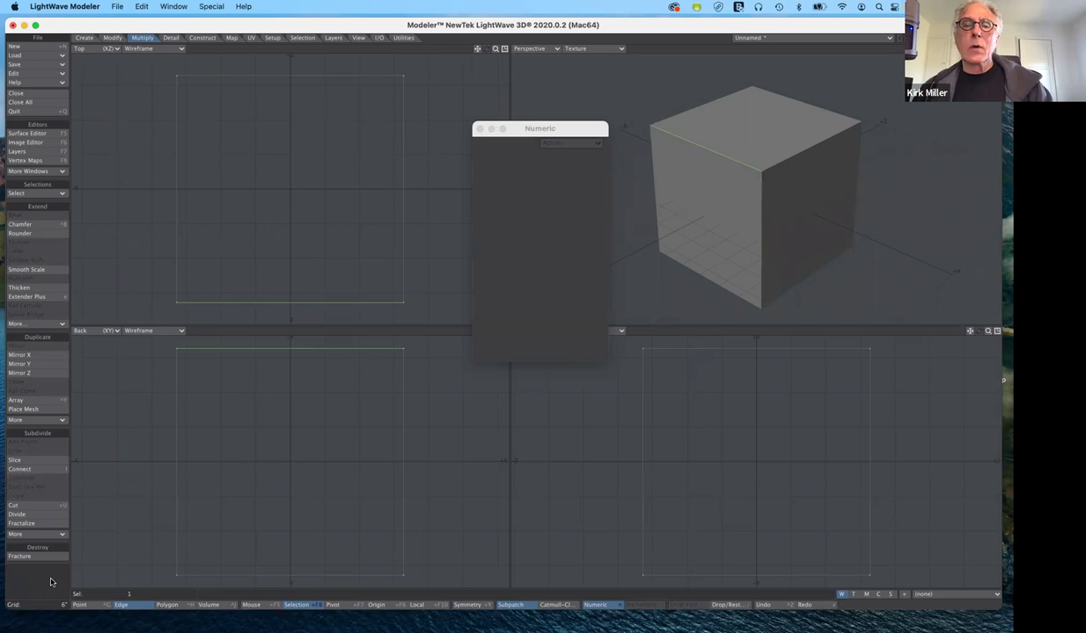
pyautogui.click(713, 154)
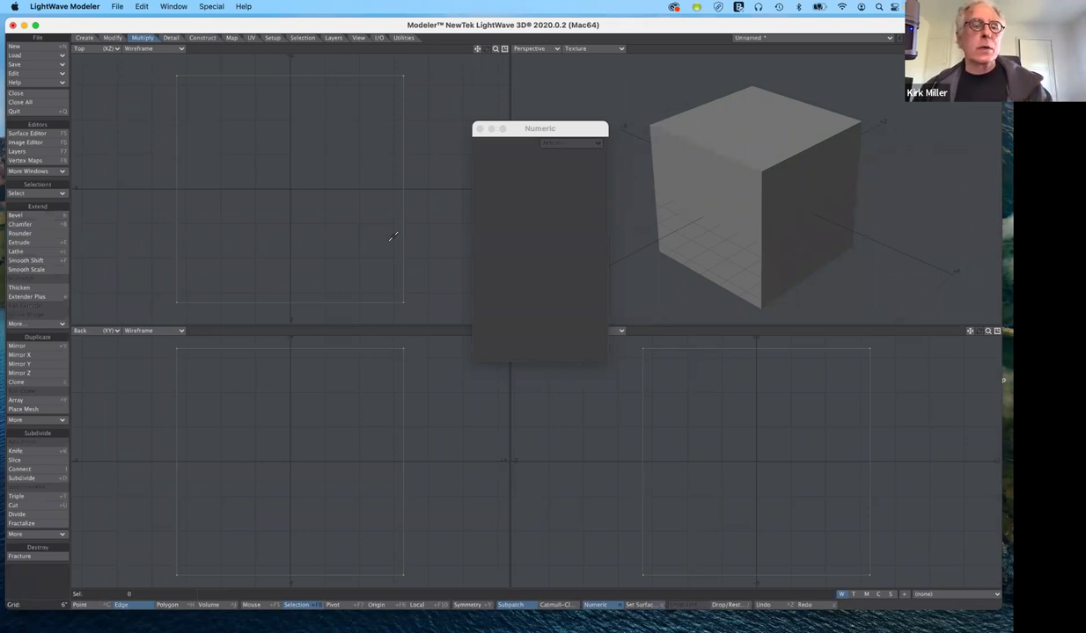
pyautogui.press('n')
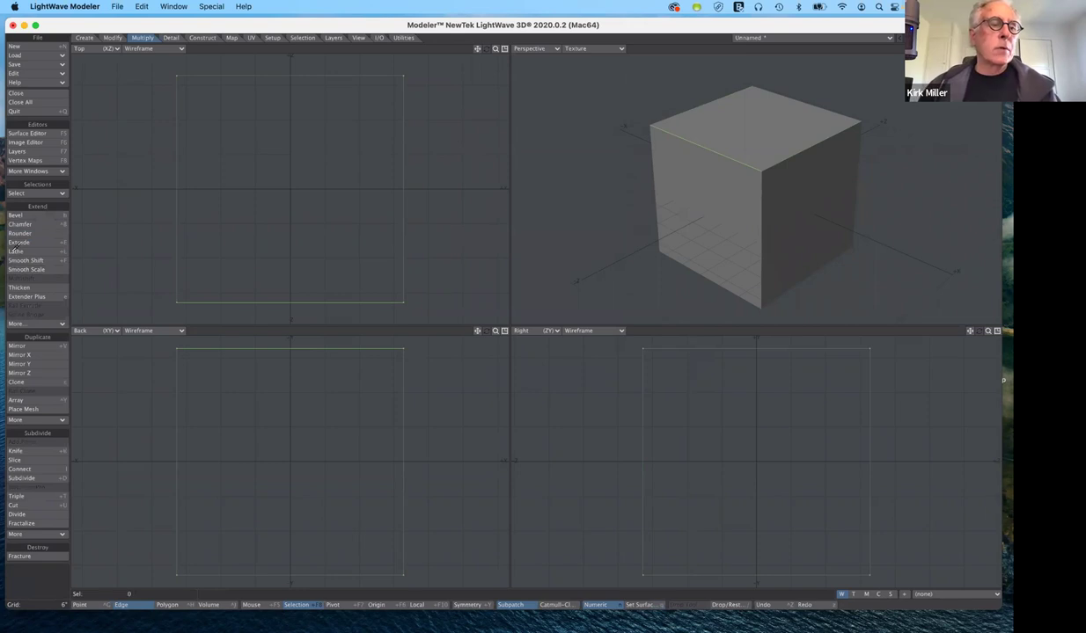
pyautogui.click(15, 250)
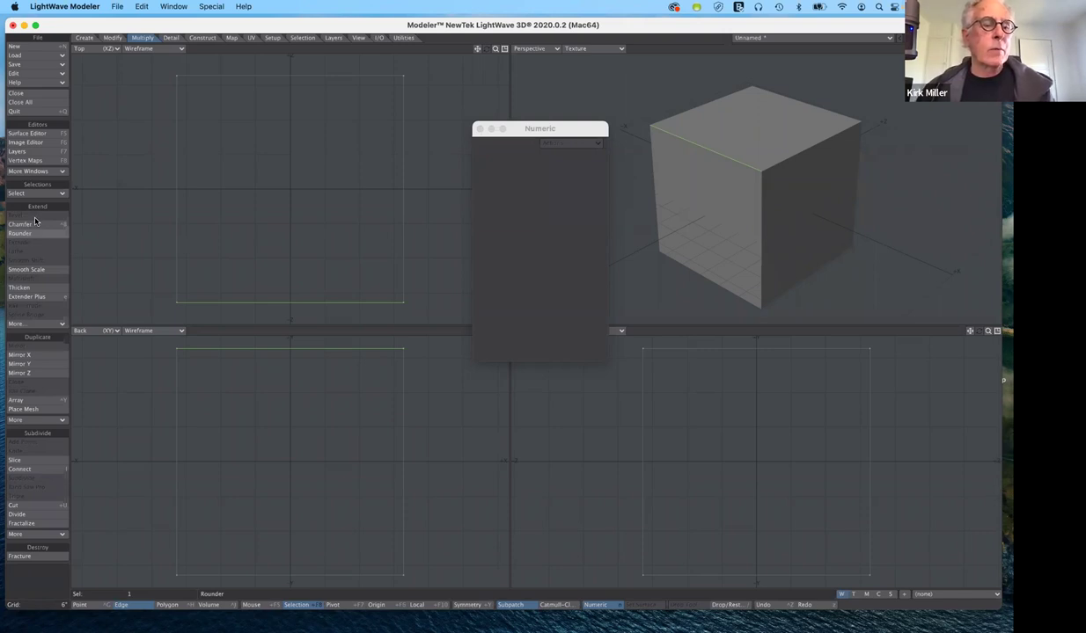
pyautogui.press('b')
pyautogui.hotkey('shift', 'f')
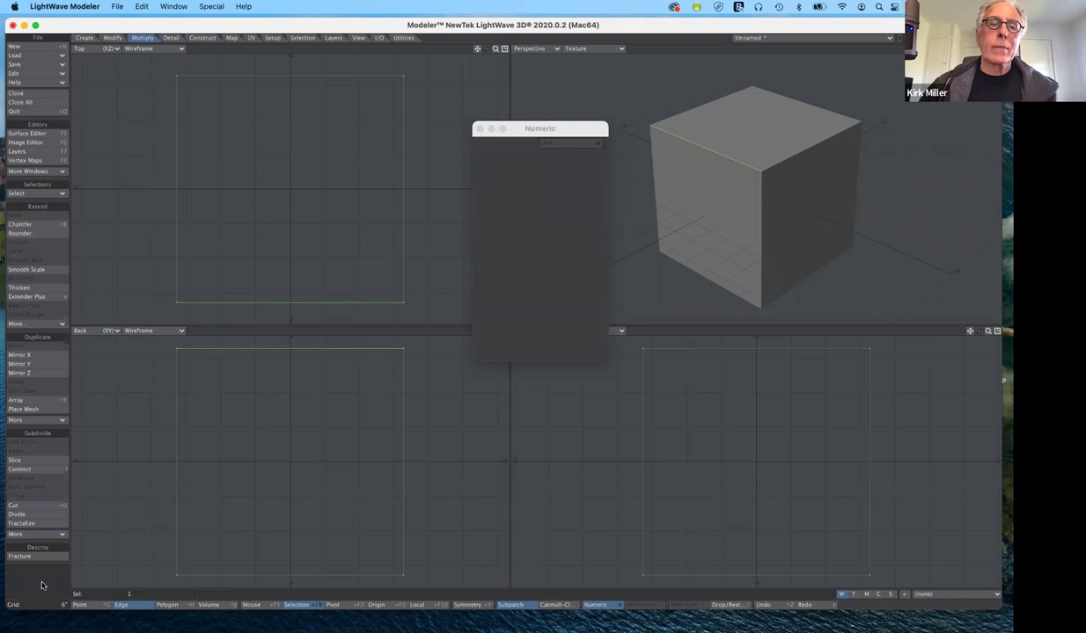
pyautogui.press('n')
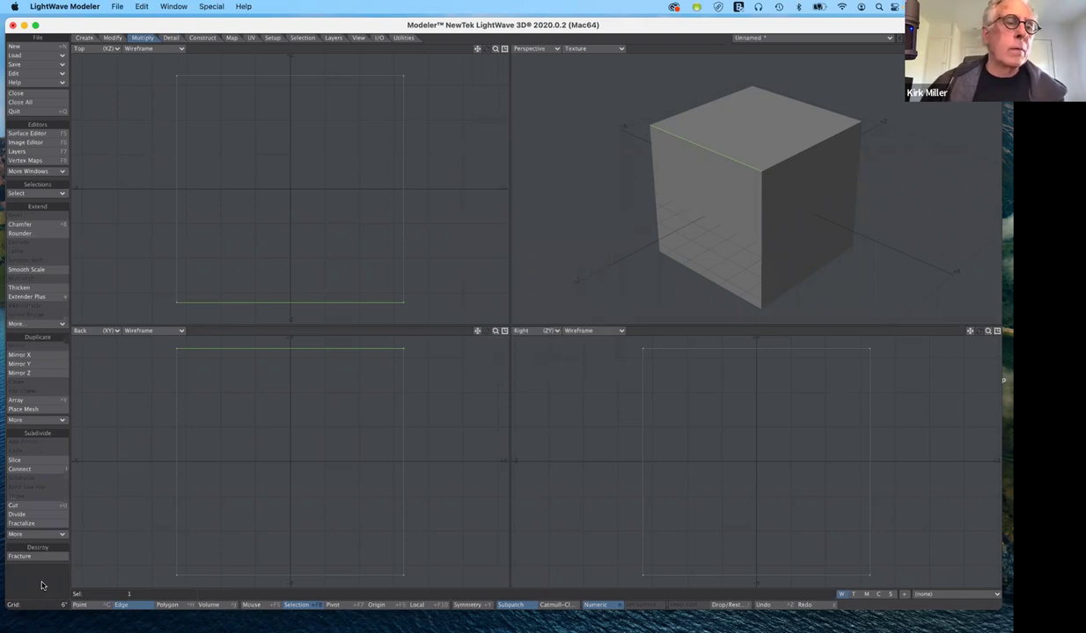
# - Clear the edge selection and delete the whole box
pyautogui.click(47, 246)
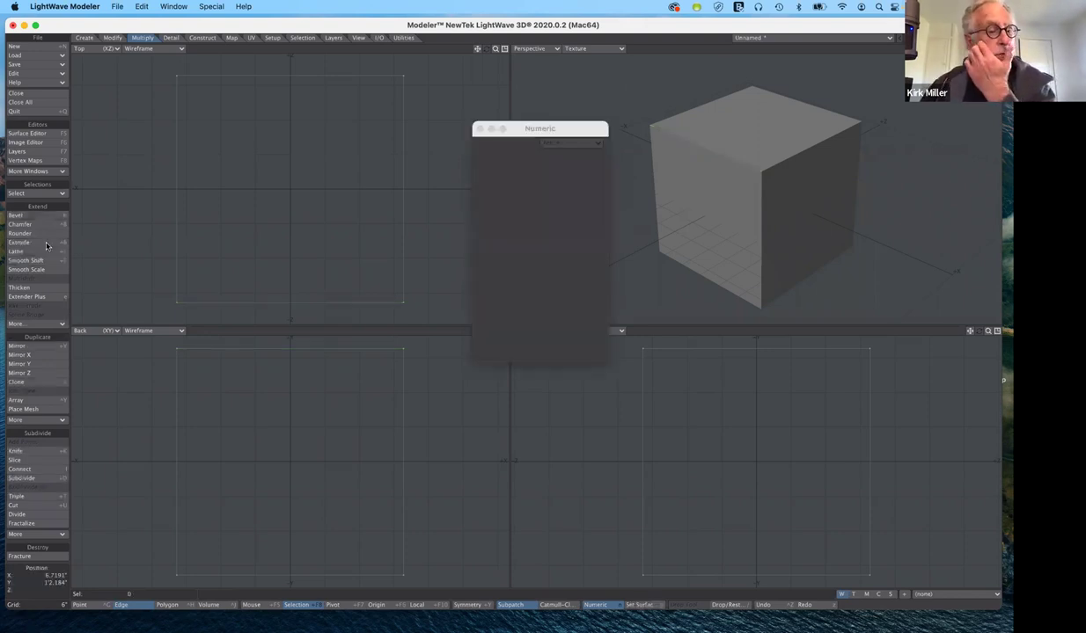
pyautogui.click(48, 244)
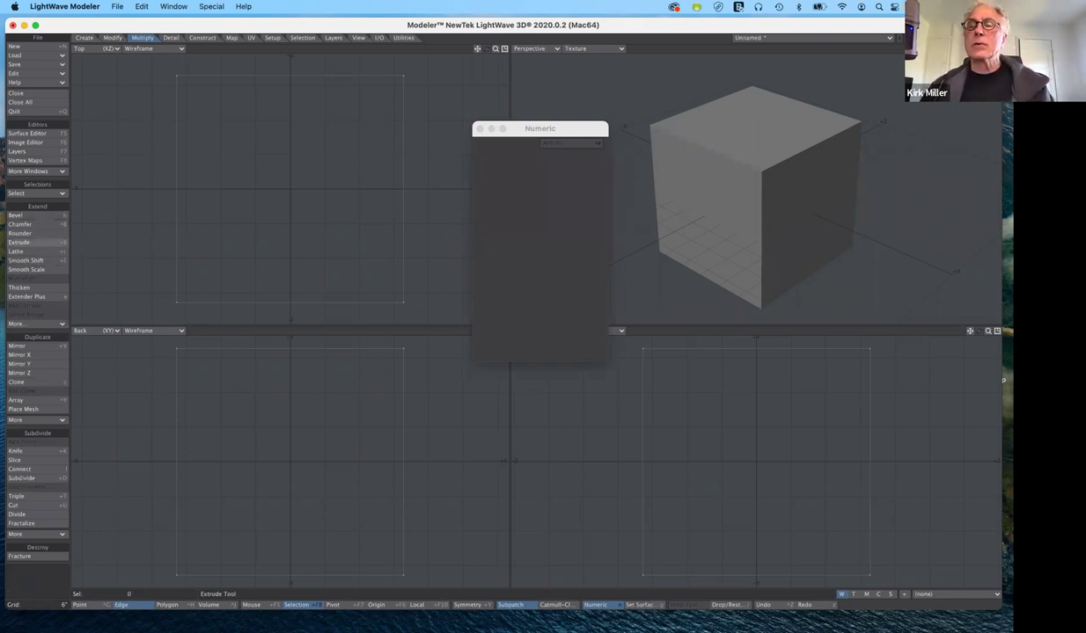
pyautogui.press('space')
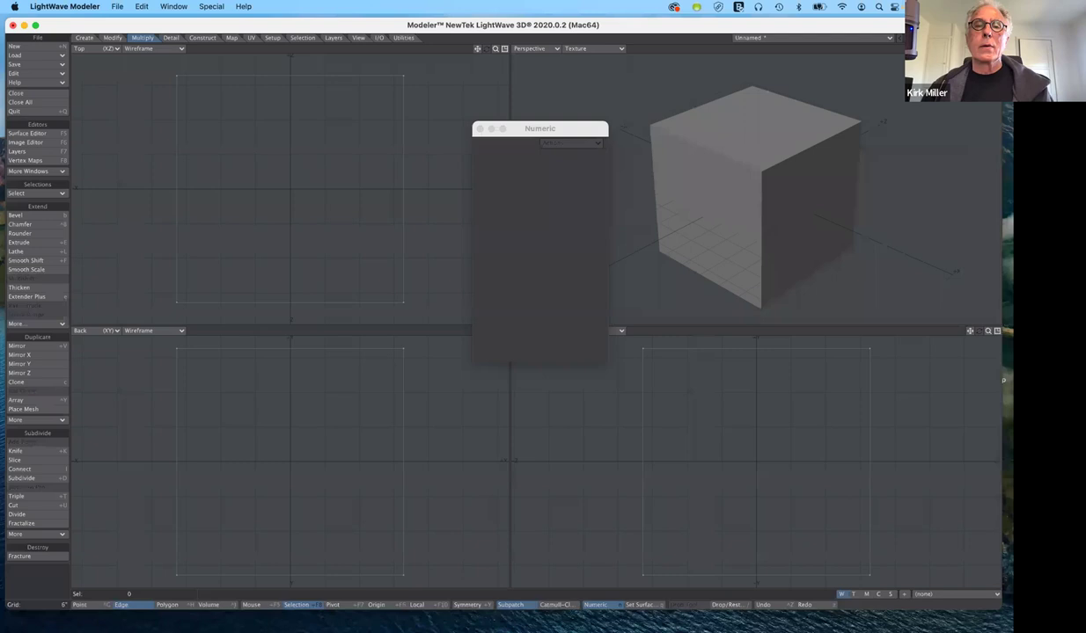
pyautogui.press('Delete')
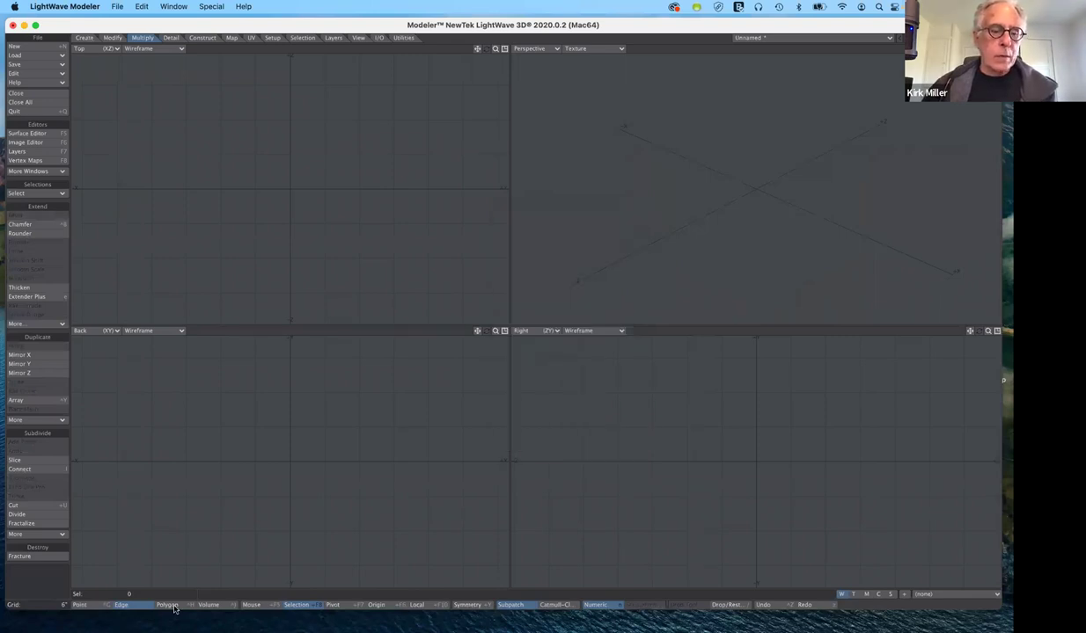
# - Switch to polygon selection mode and draw a 24-sided disc in the Back view, centred at about X -6.4", Y 4.9"
pyautogui.press('n')
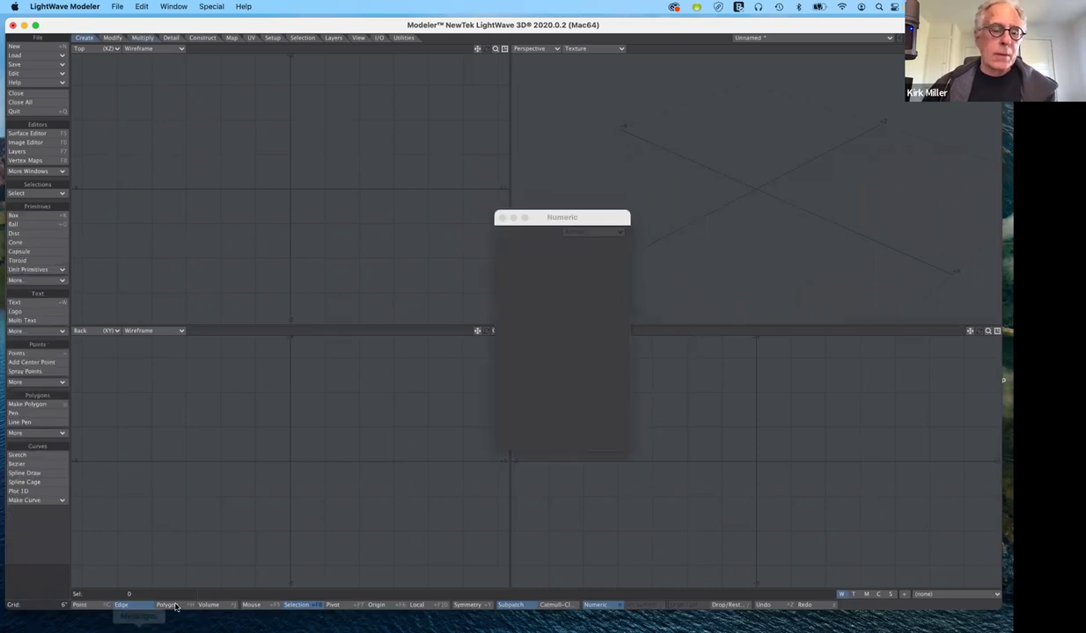
pyautogui.click(175, 605)
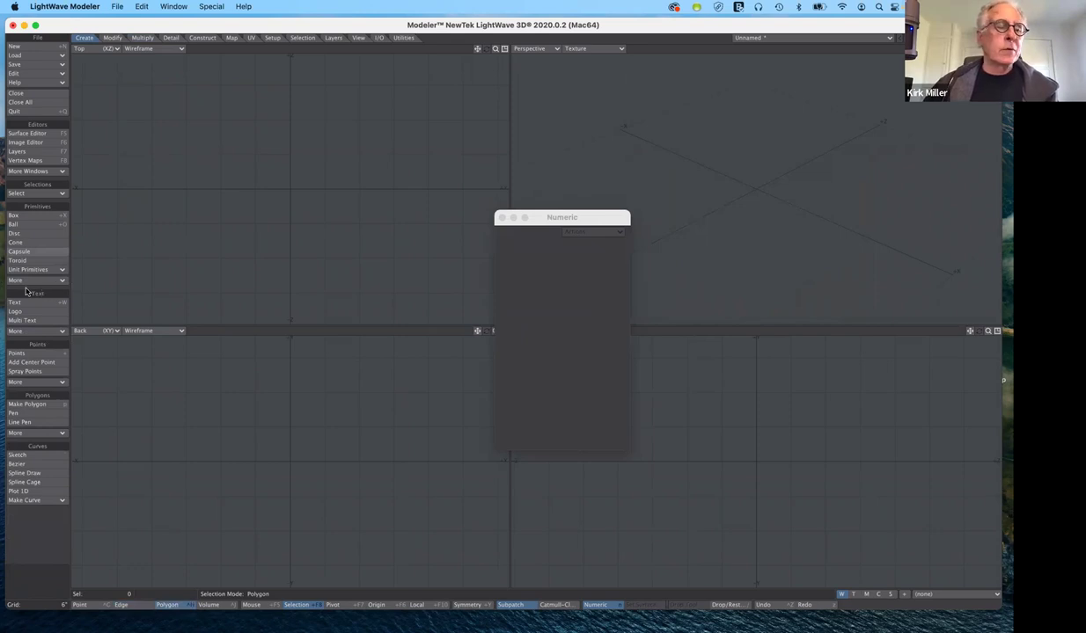
pyautogui.click(31, 235)
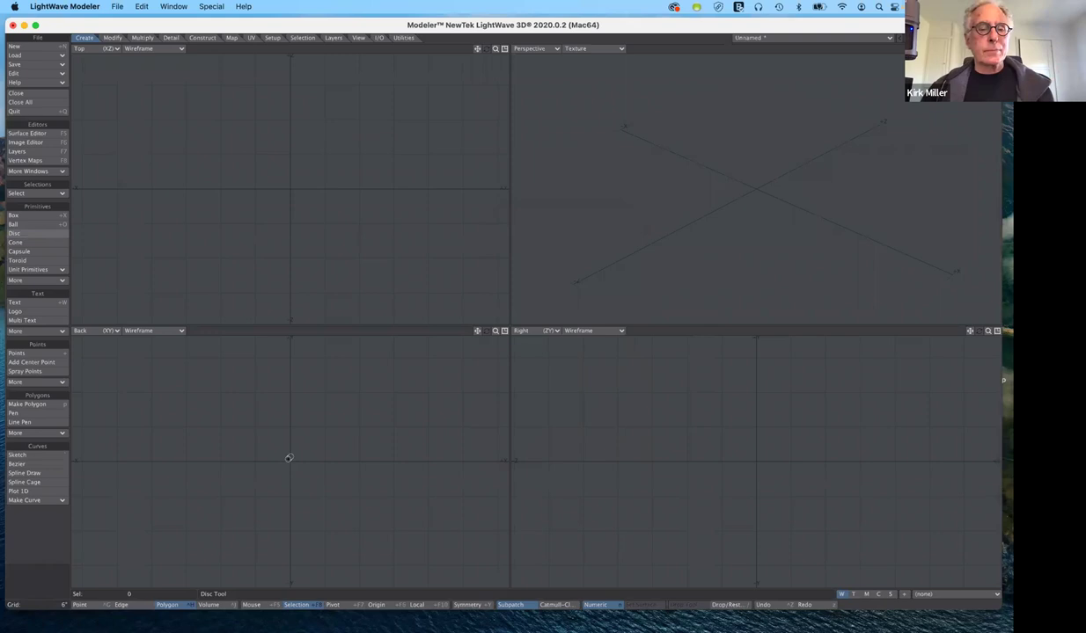
pyautogui.press('n')
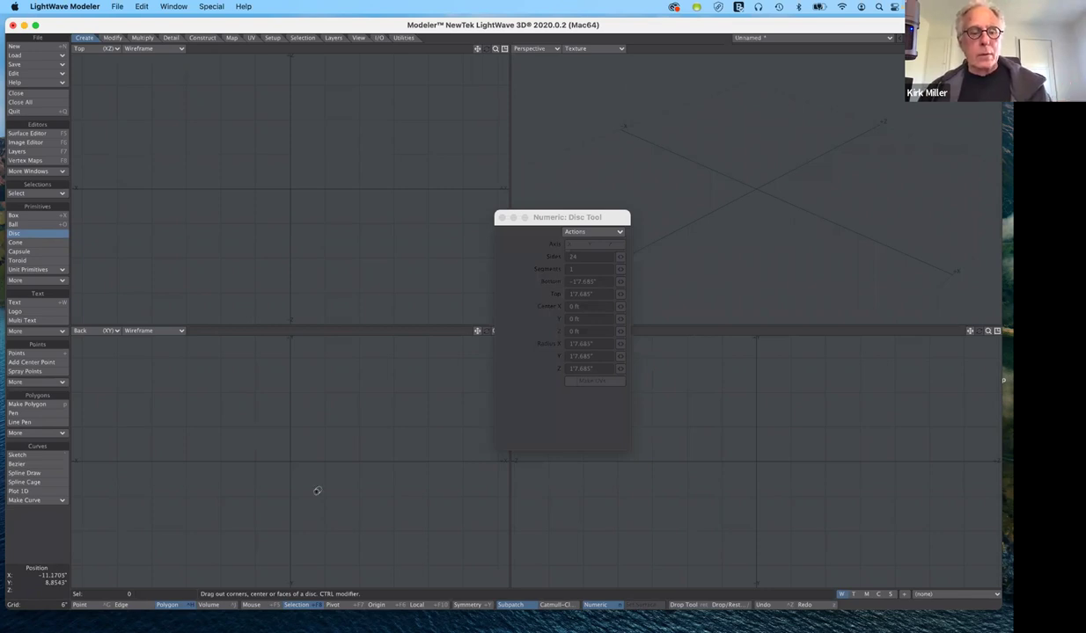
pyautogui.click(253, 434)
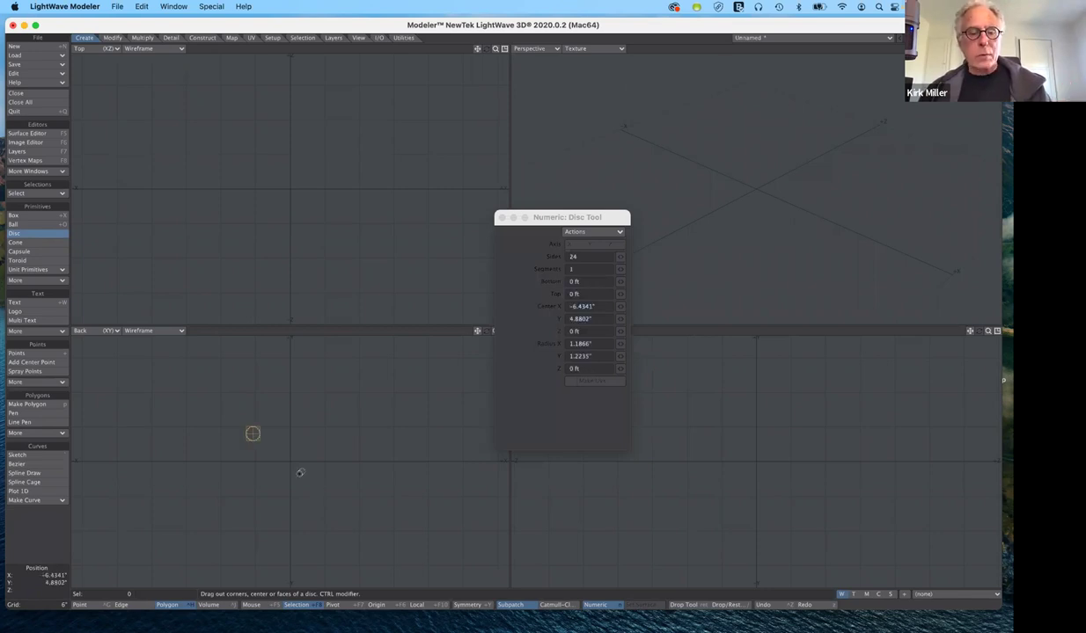
pyautogui.moveTo(300, 474); pyautogui.dragTo(300, 474)
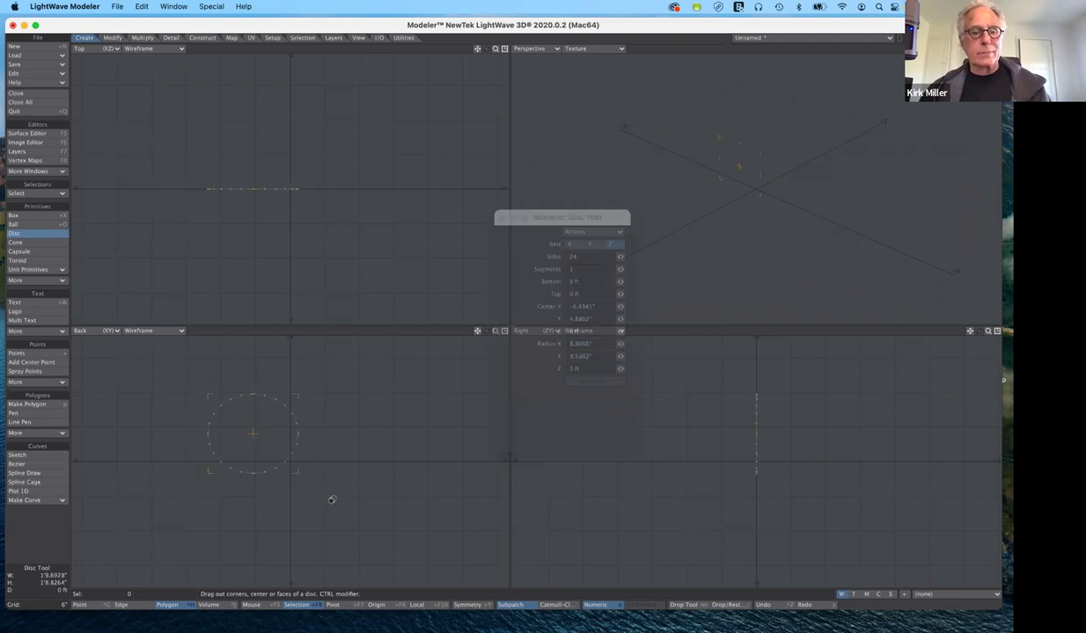
# - Resize the disc to radii of about 9.4" by 8.5", centre it close to the origin and drop the Disc tool
pyautogui.moveTo(298, 471); pyautogui.dragTo(312, 498)
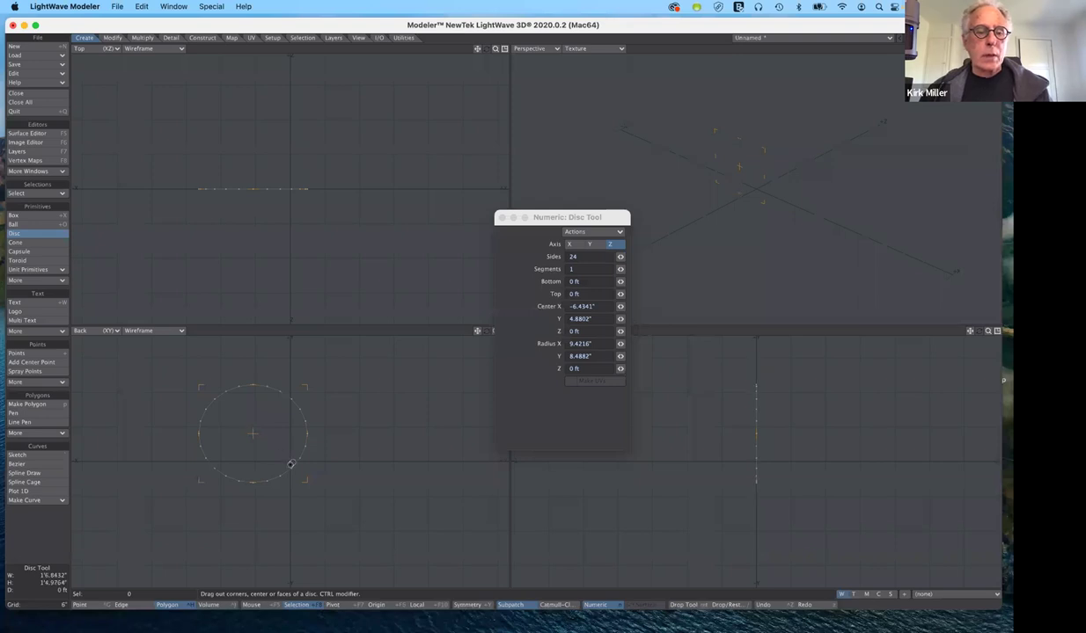
pyautogui.moveTo(292, 464); pyautogui.dragTo(303, 465)
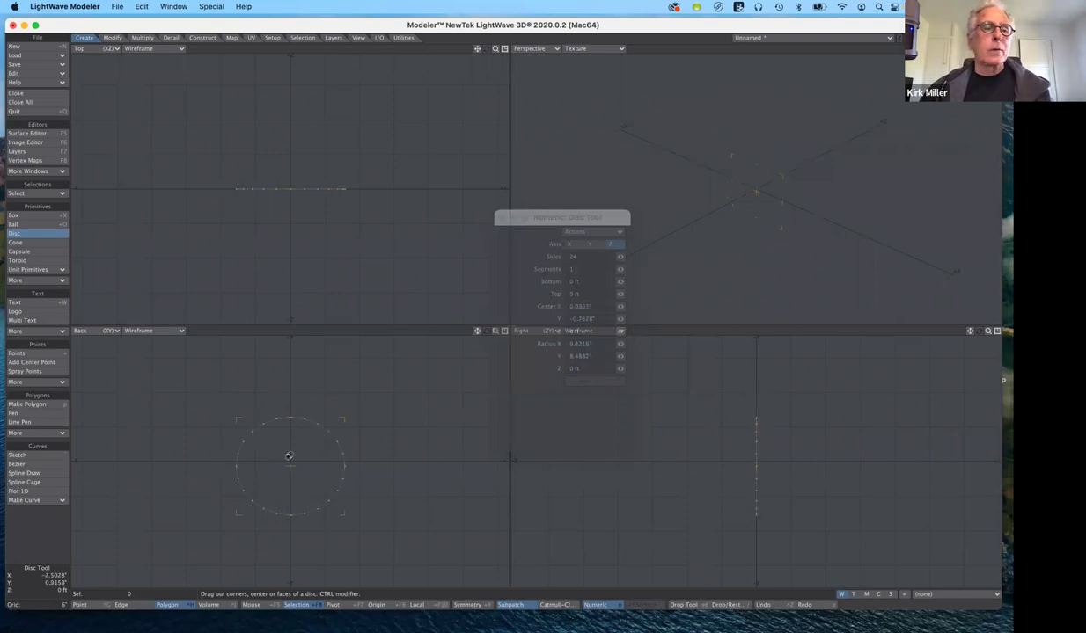
pyautogui.press('u')
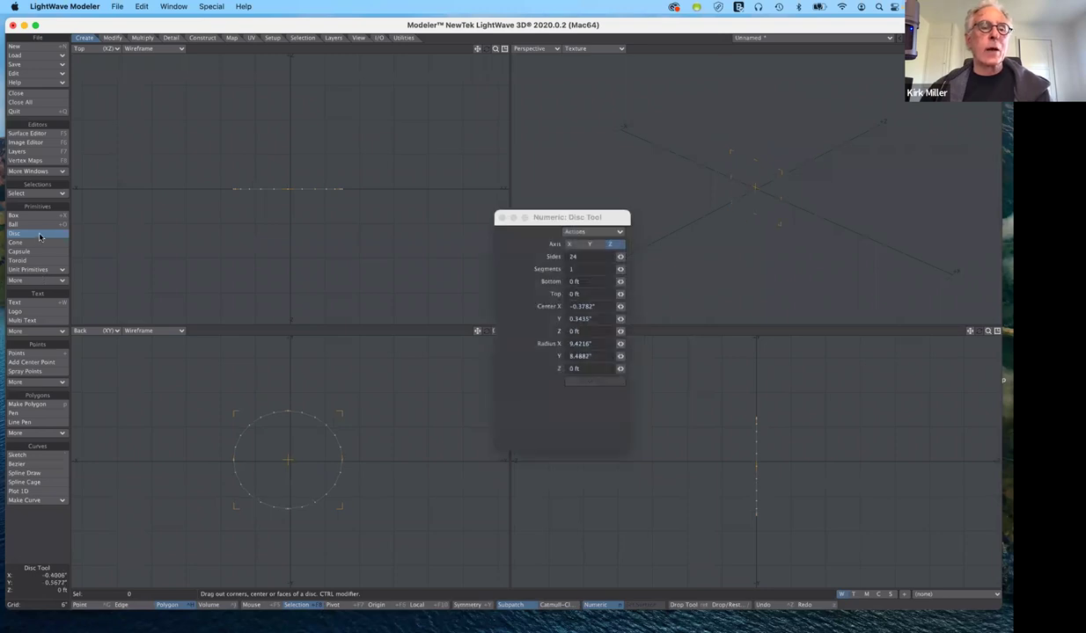
pyautogui.press('n')
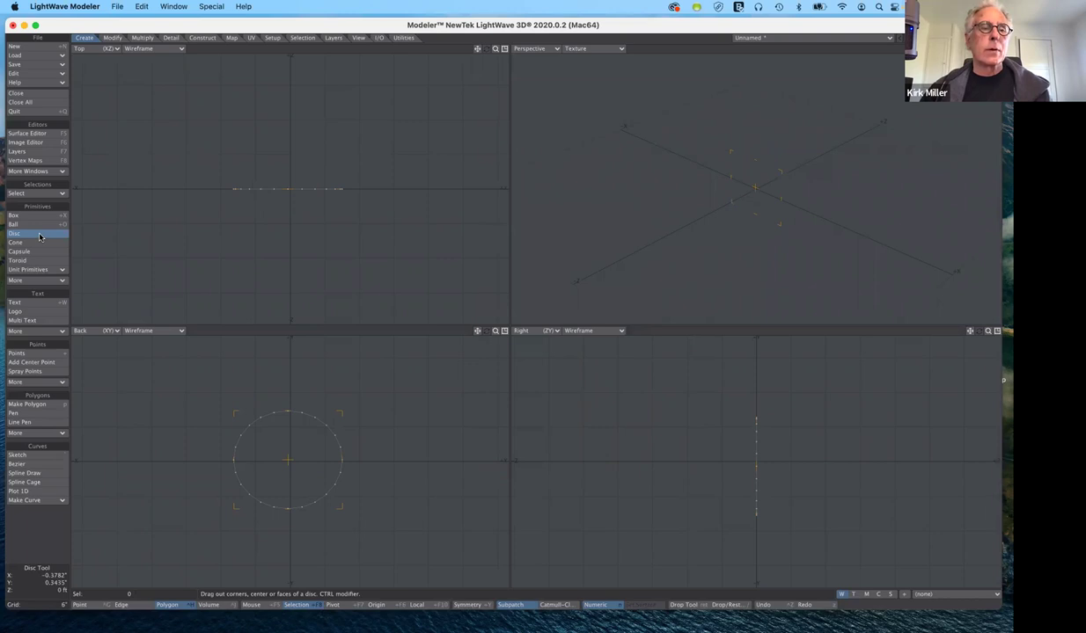
pyautogui.press('n')
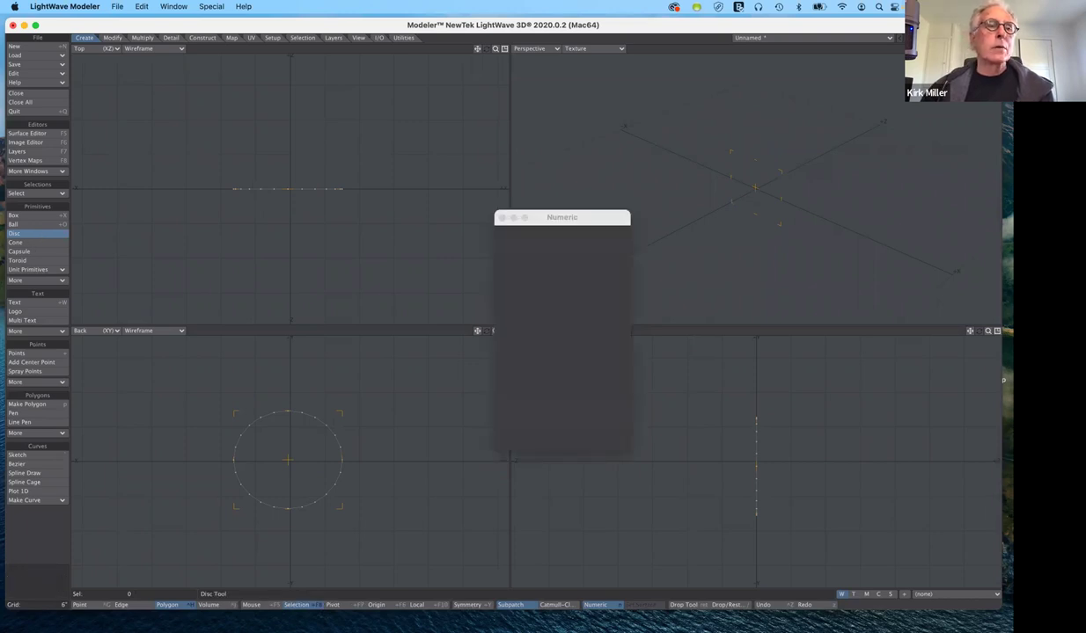
pyautogui.press('space')
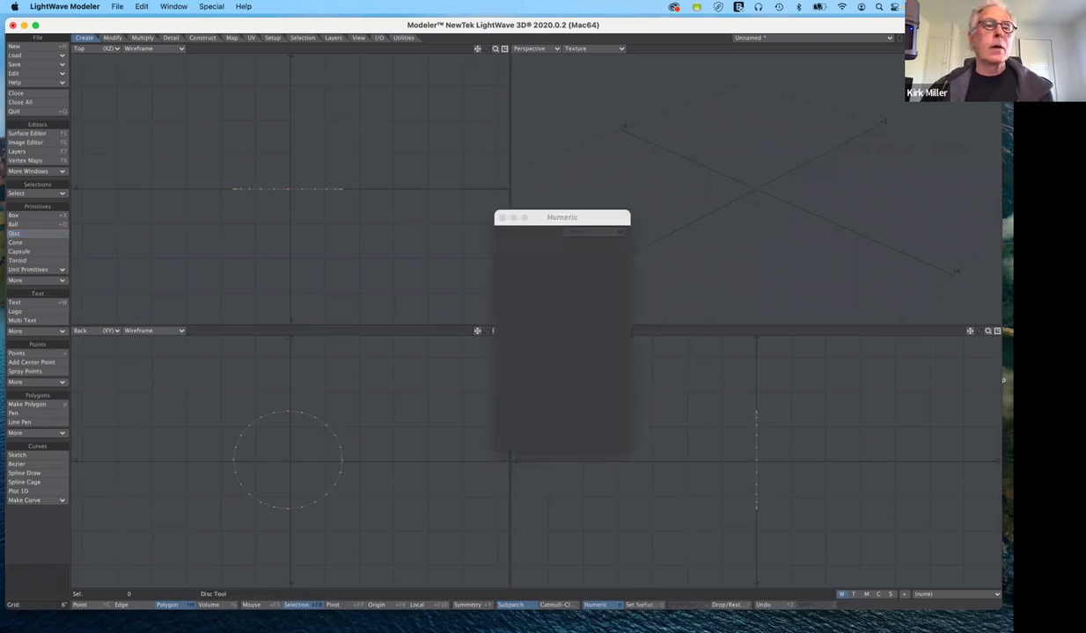
# - Extrude the disc about 1'1.9" along Z in the Top view to form a cylinder
pyautogui.hotkey('shift', 'c')
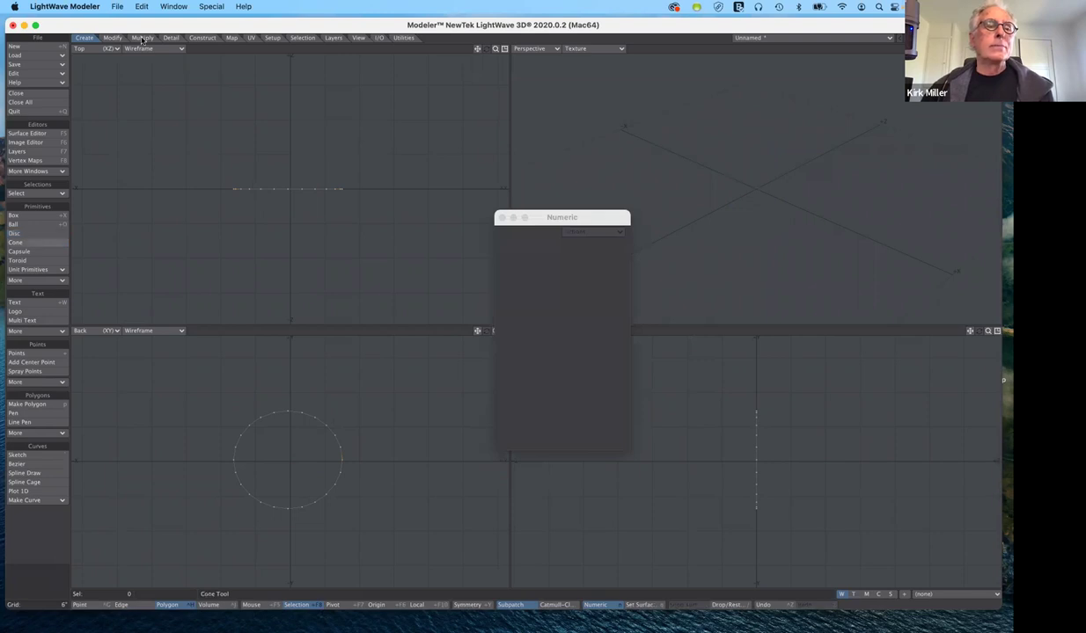
pyautogui.press('space')
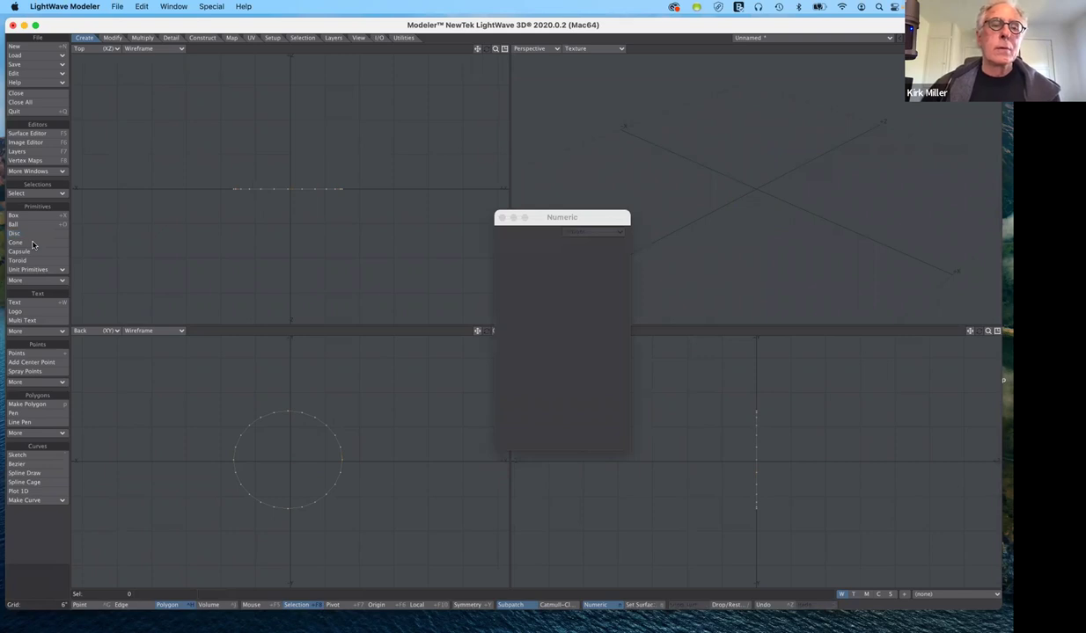
pyautogui.hotkey('shift', 'j')
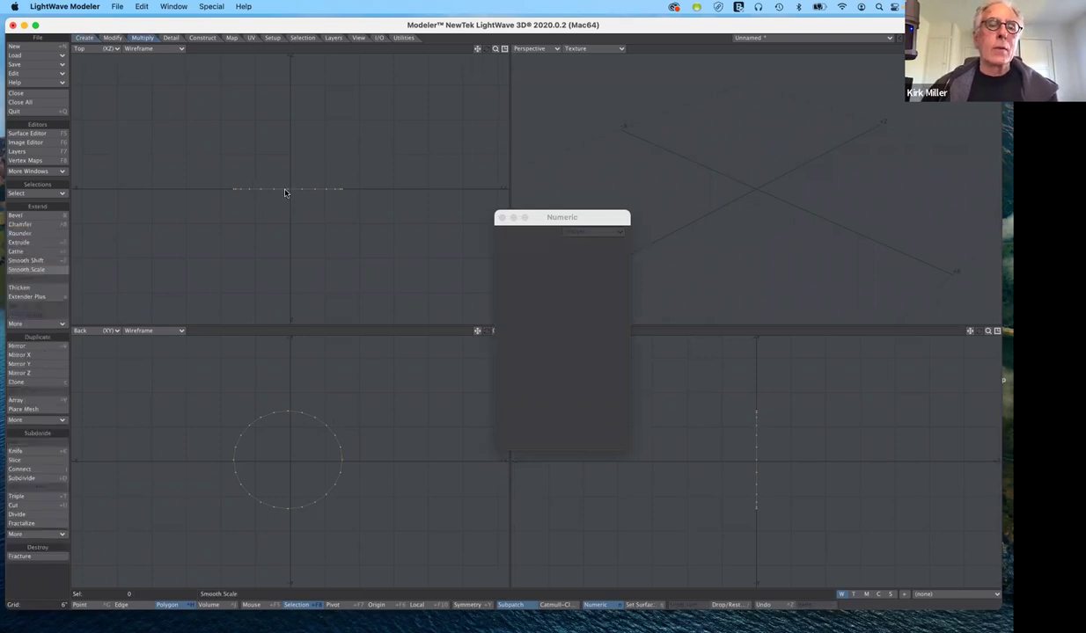
pyautogui.hotkey('shift', 'e')
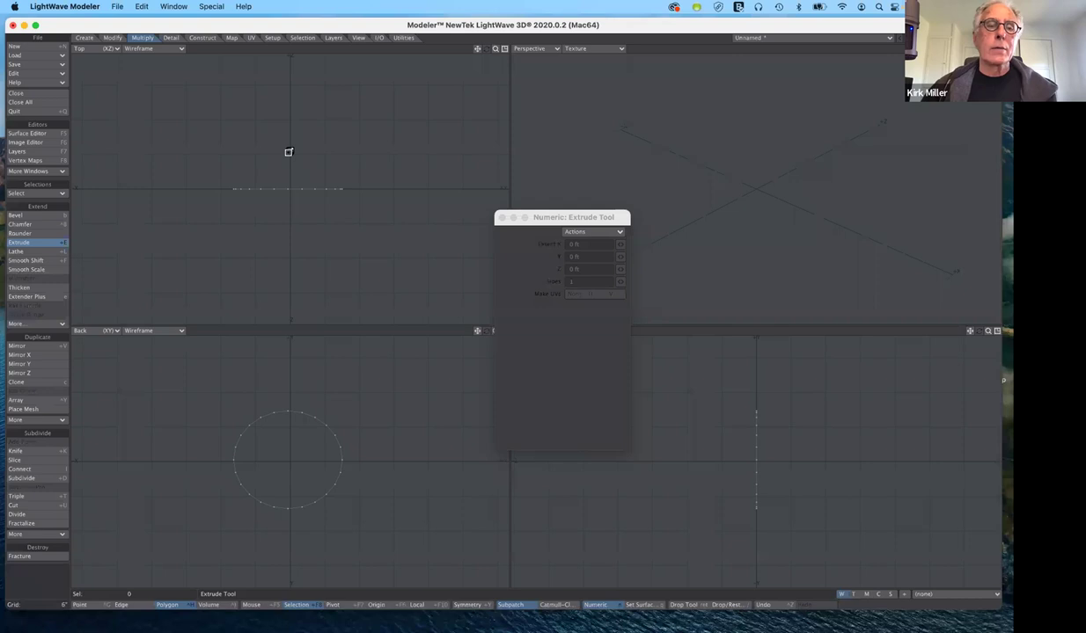
pyautogui.click(292, 110)
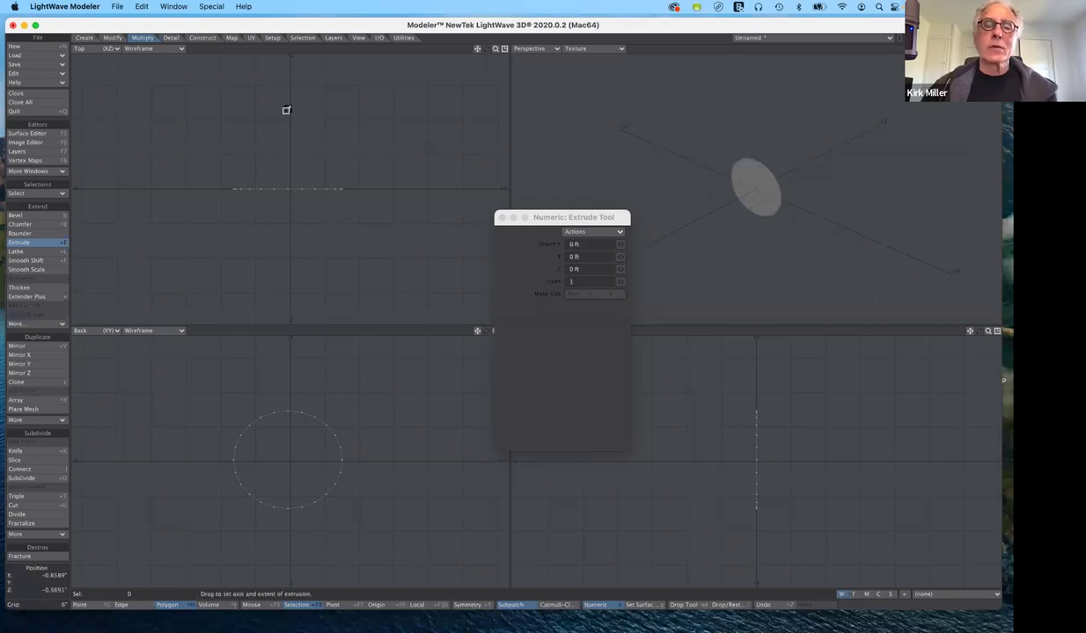
pyautogui.click(286, 110)
pyautogui.moveTo(285, 110); pyautogui.dragTo(285, 111)
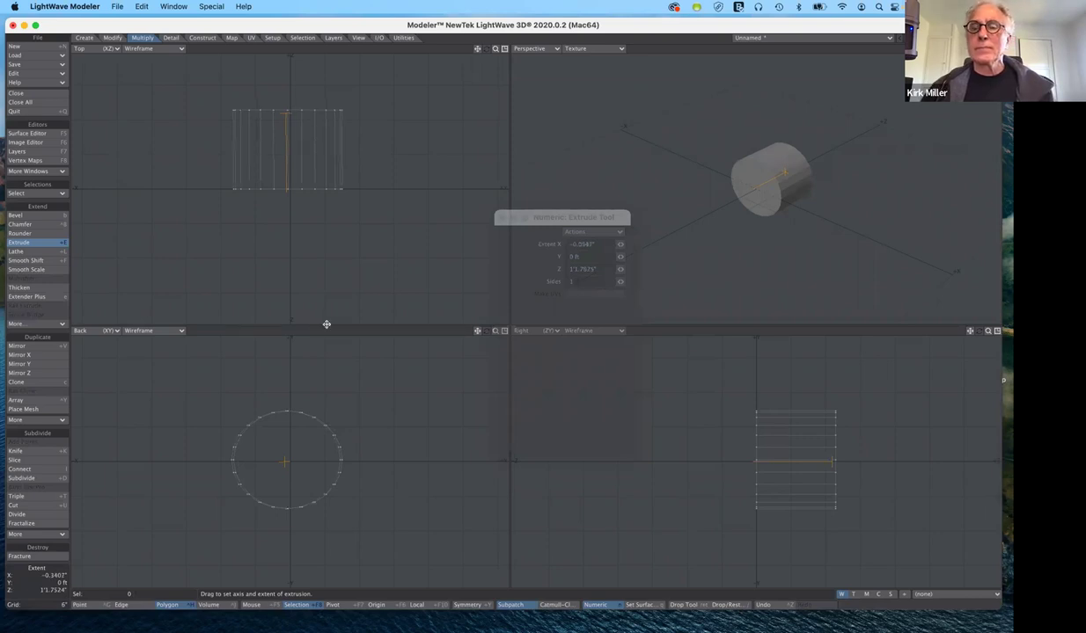
pyautogui.moveTo(286, 112); pyautogui.dragTo(287, 112)
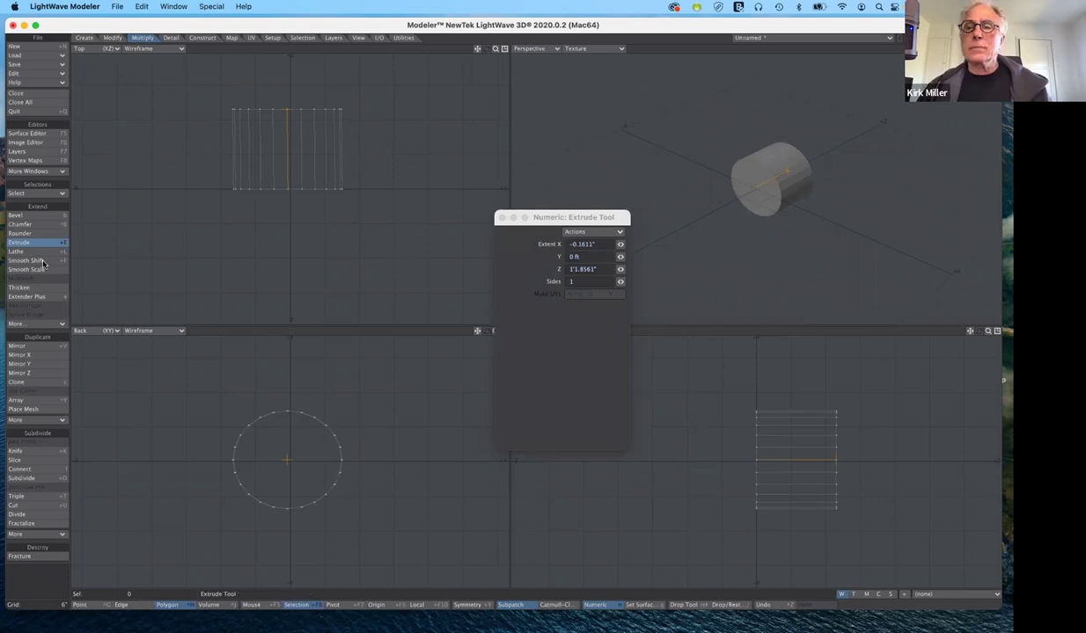
pyautogui.press('n')
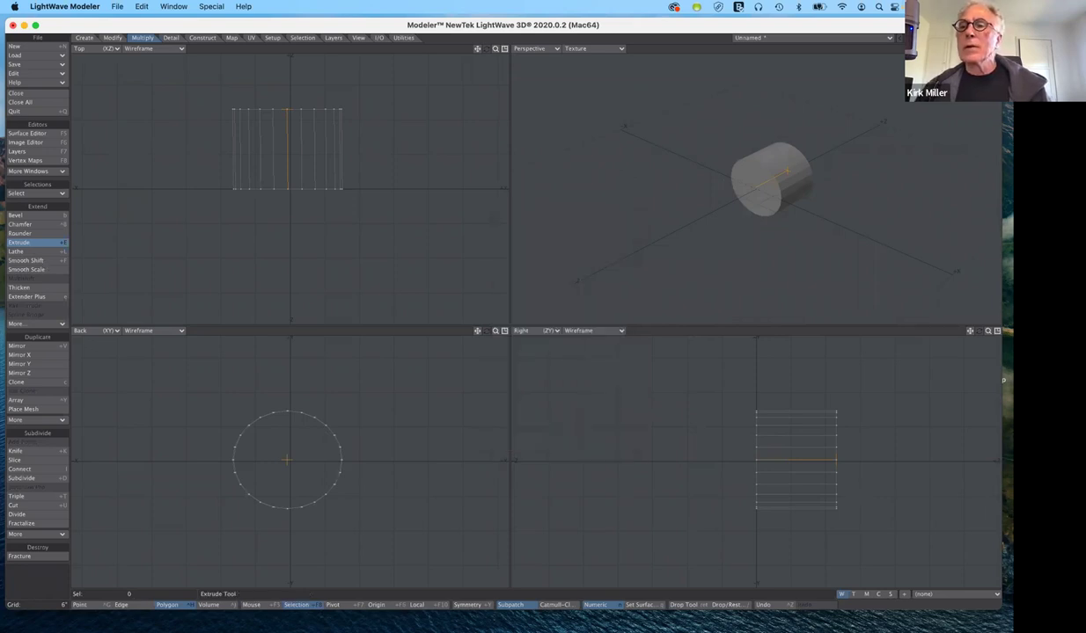
pyautogui.press('n')
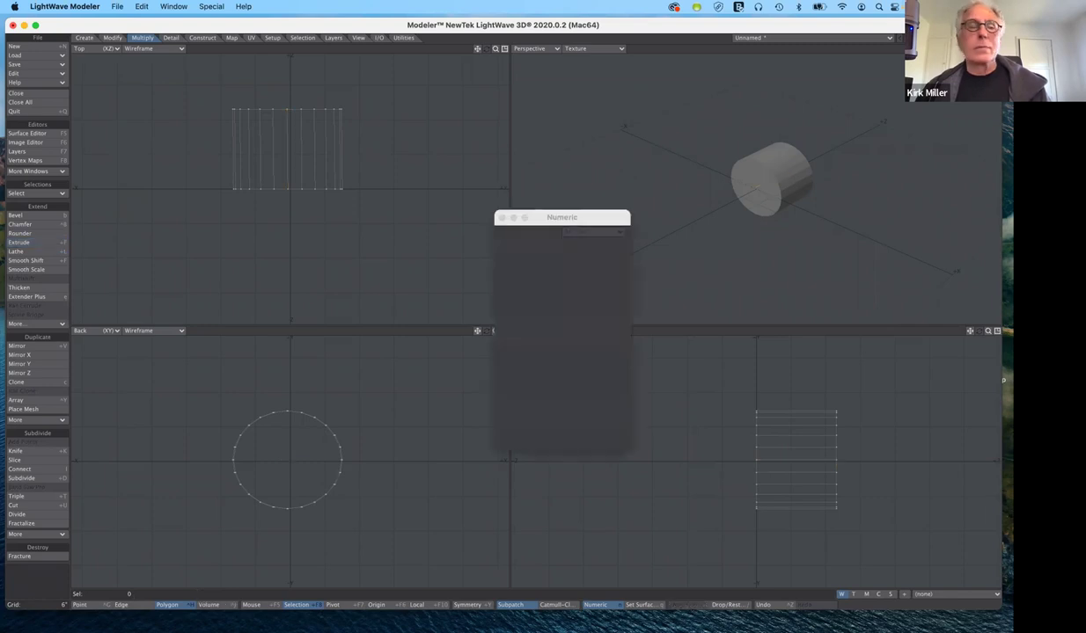
pyautogui.press('n')
pyautogui.scroll(2, 771, 179)
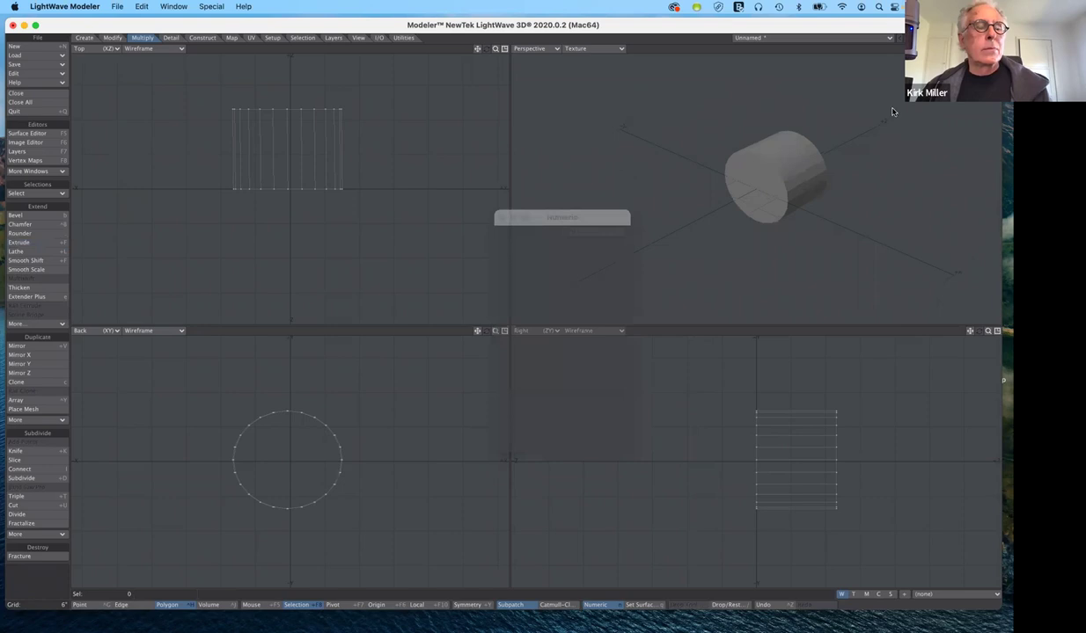
pyautogui.scroll(4, 892, 112)
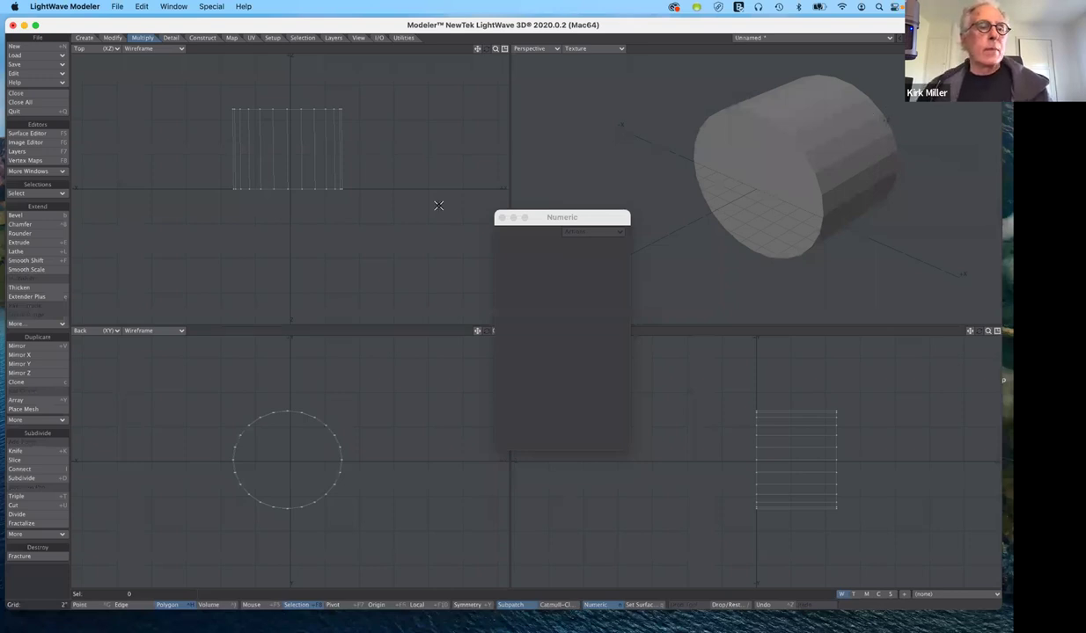
# - Undo the extrusion of the disc in preparation for the Lathe tool
pyautogui.hotkey('shift', 'e')
pyautogui.click(34, 254)
pyautogui.press('super+z')
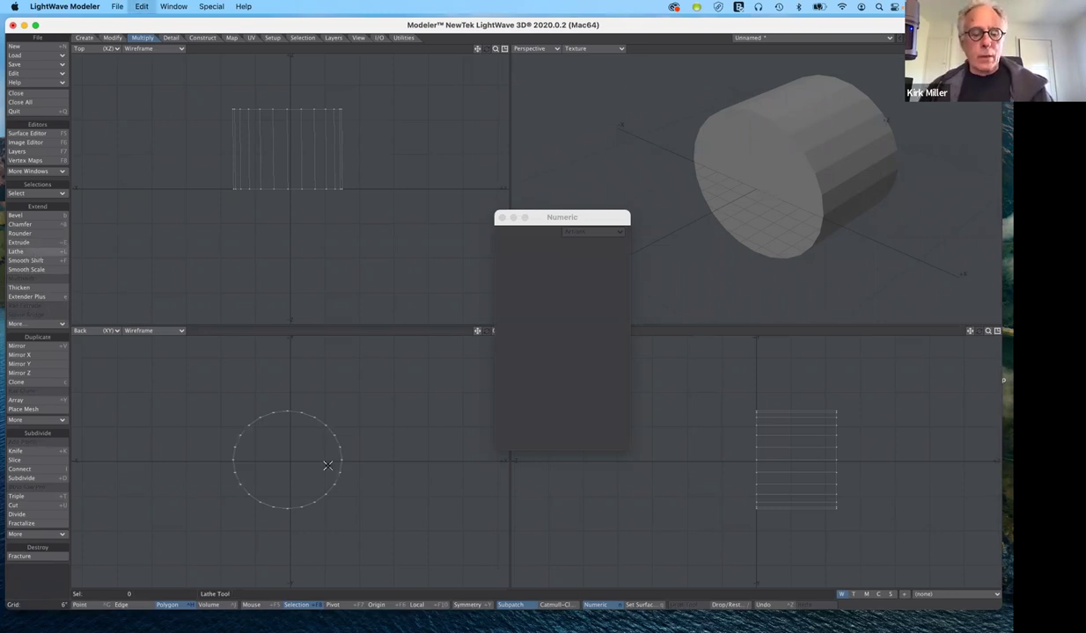
pyautogui.press('super+z')
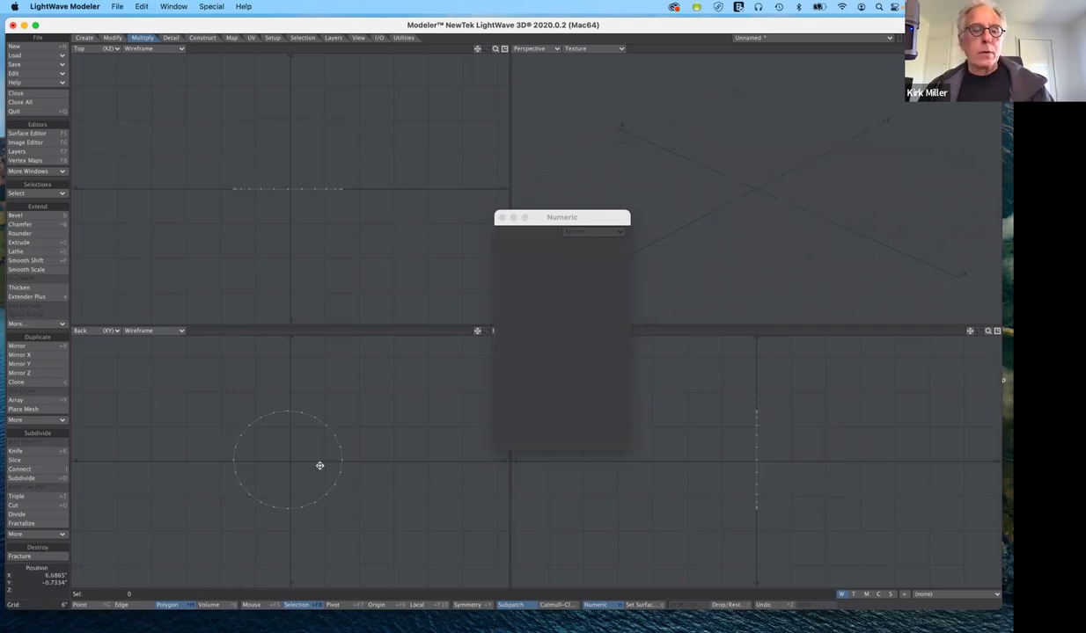
# - Move the disc about 1'10" in the negative X direction in the Back view and drop the Move tool
pyautogui.press('t')
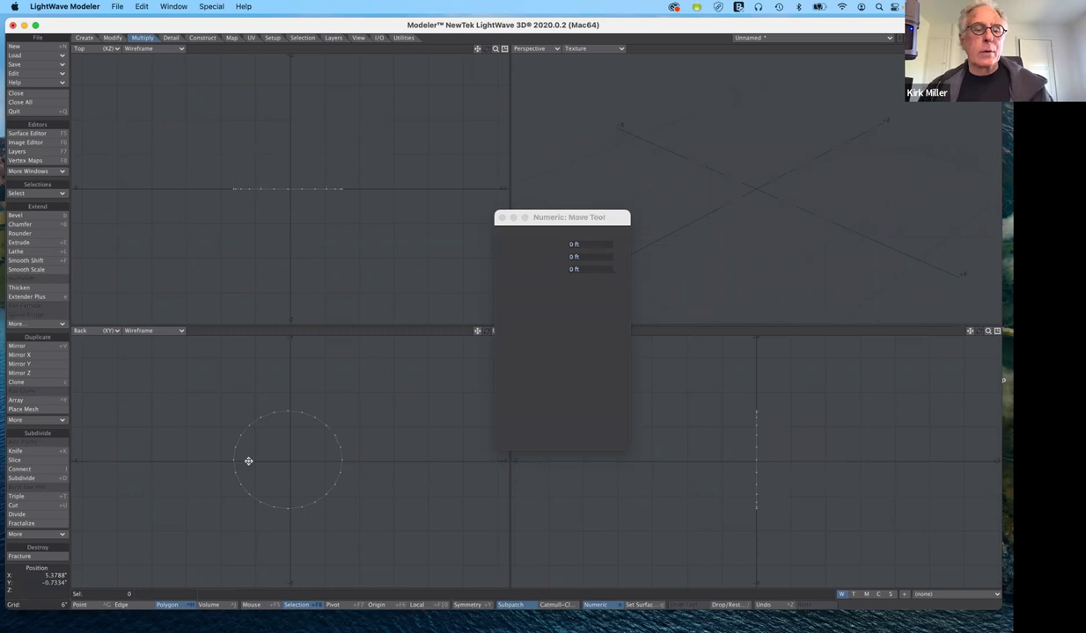
pyautogui.press('n')
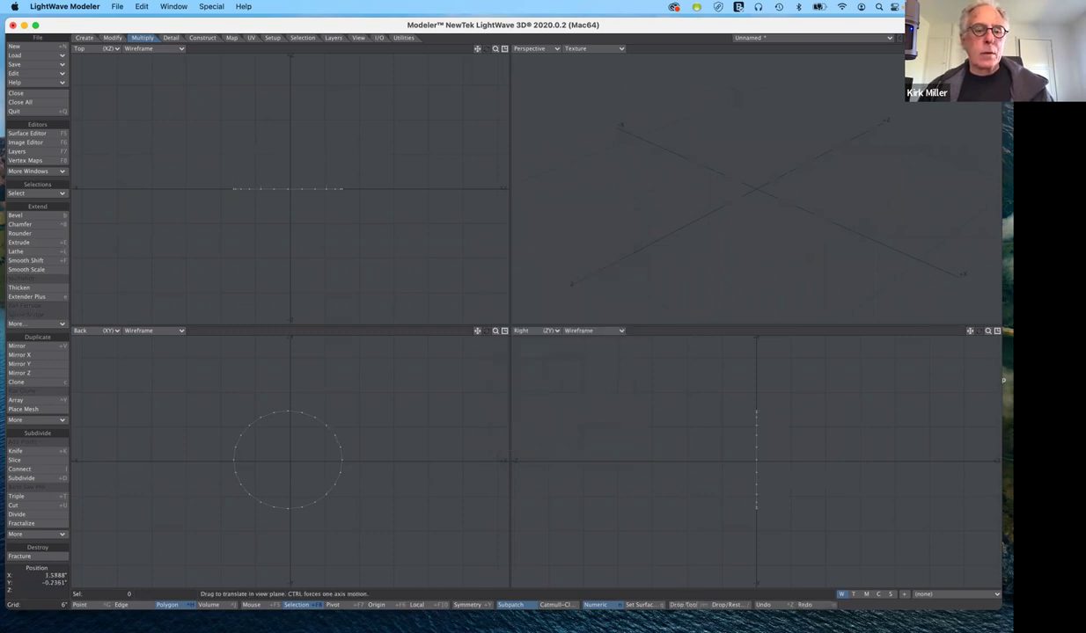
pyautogui.press('n')
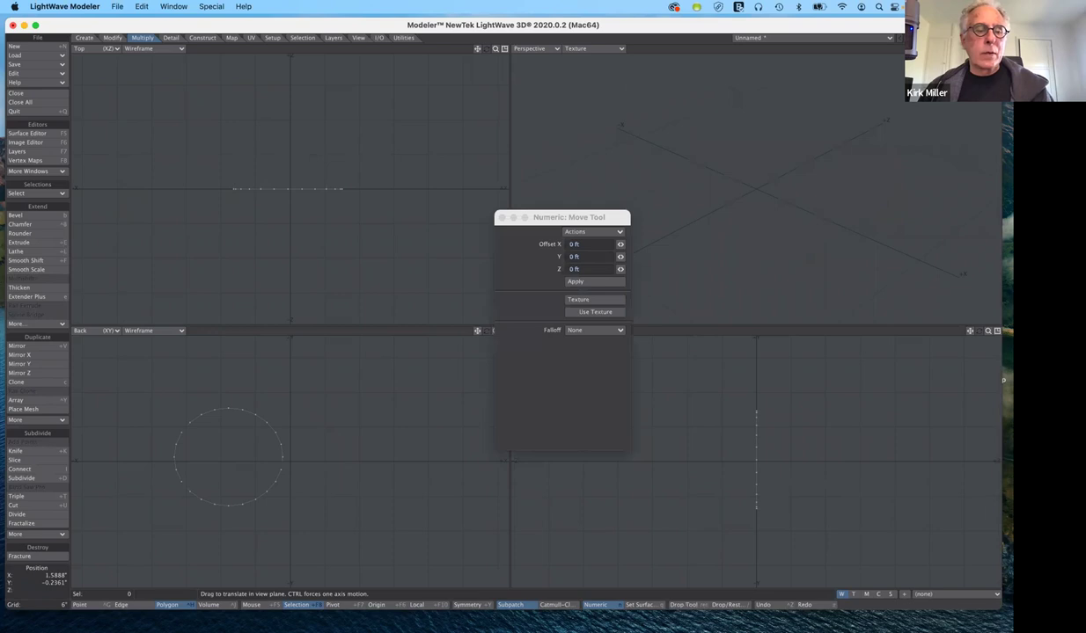
pyautogui.moveTo(239, 460); pyautogui.dragTo(187, 463)
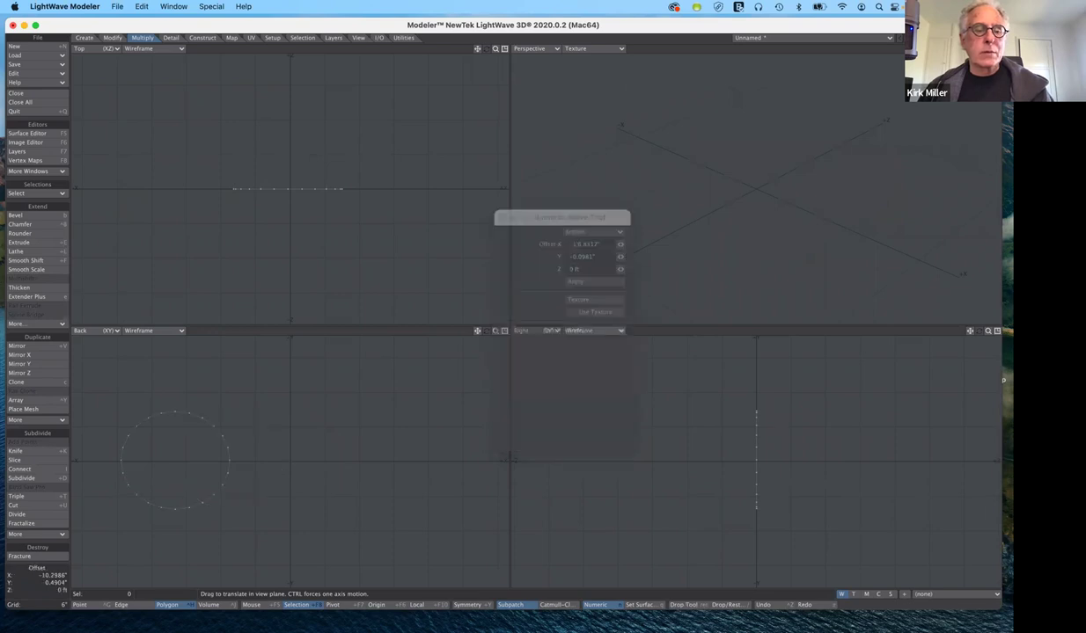
pyautogui.moveTo(508, 456)
pyautogui.mouseDown()
pyautogui.moveTo(492, 453)
pyautogui.moveTo(515, 456)
pyautogui.mouseUp()
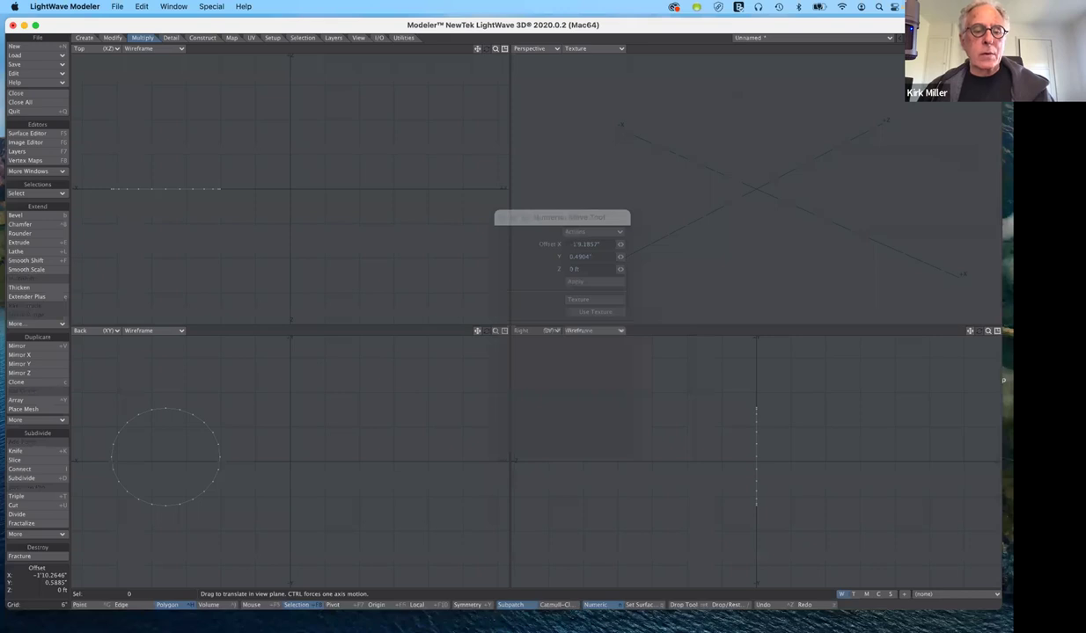
pyautogui.moveTo(515, 456); pyautogui.dragTo(515, 457)
pyautogui.moveTo(255, 461); pyautogui.dragTo(252, 463)
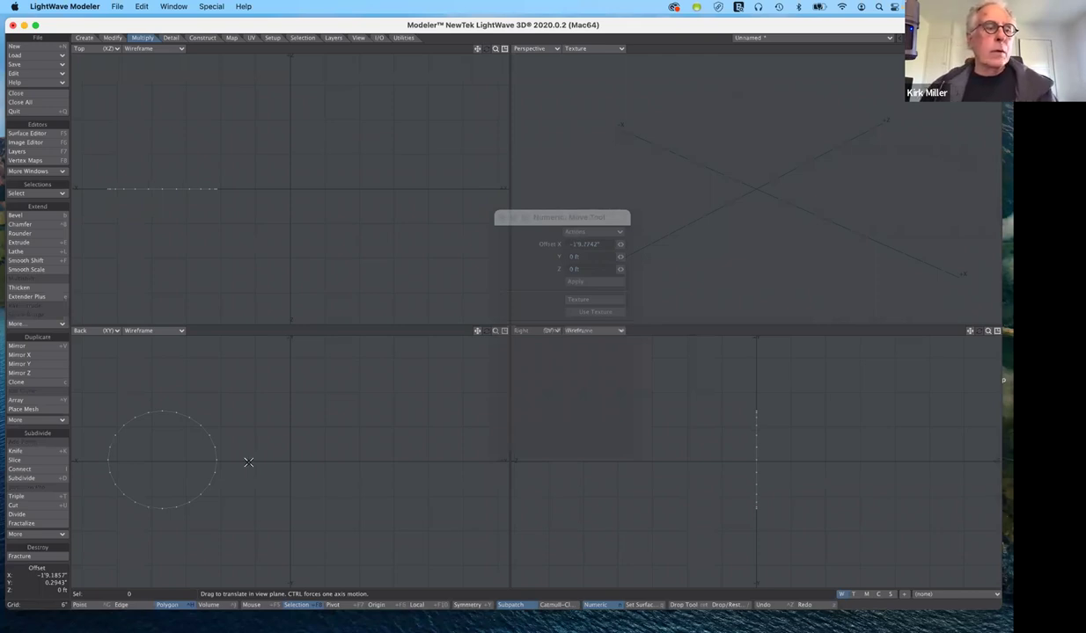
pyautogui.press('space')
# - Lathe the disc 360° around the Y axis with 24 sides into a torus and drop the Lathe tool
pyautogui.click(39, 253)
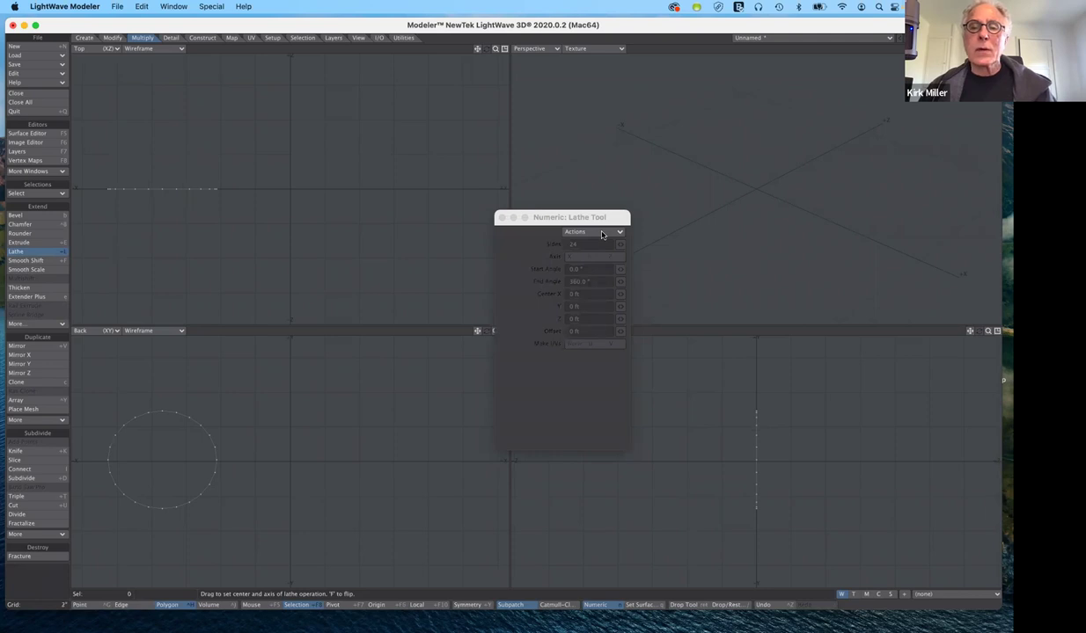
pyautogui.click(598, 232)
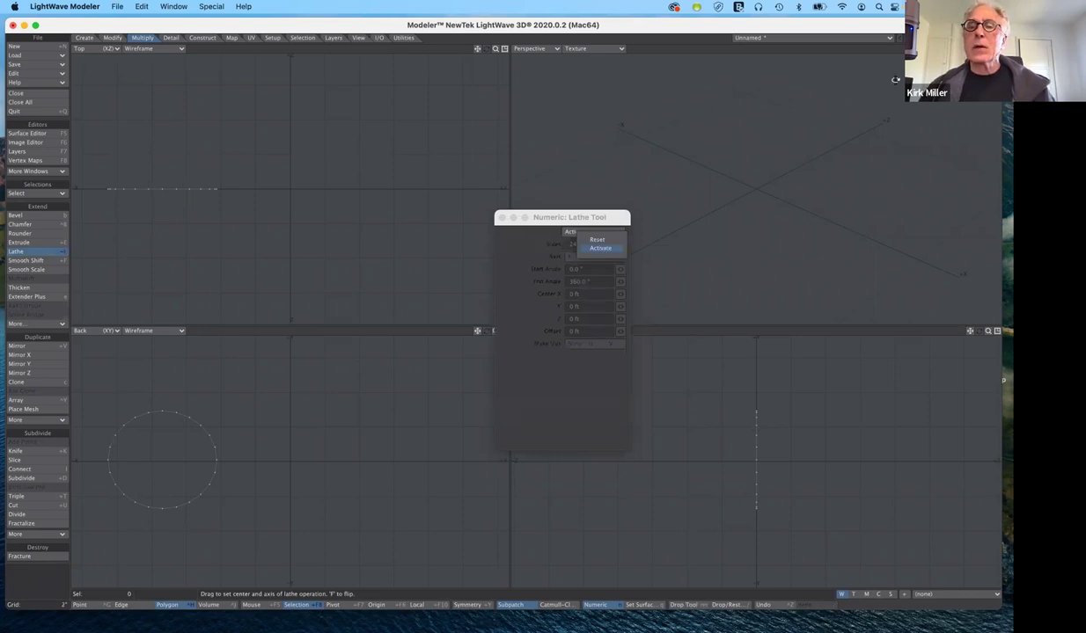
pyautogui.click(600, 249)
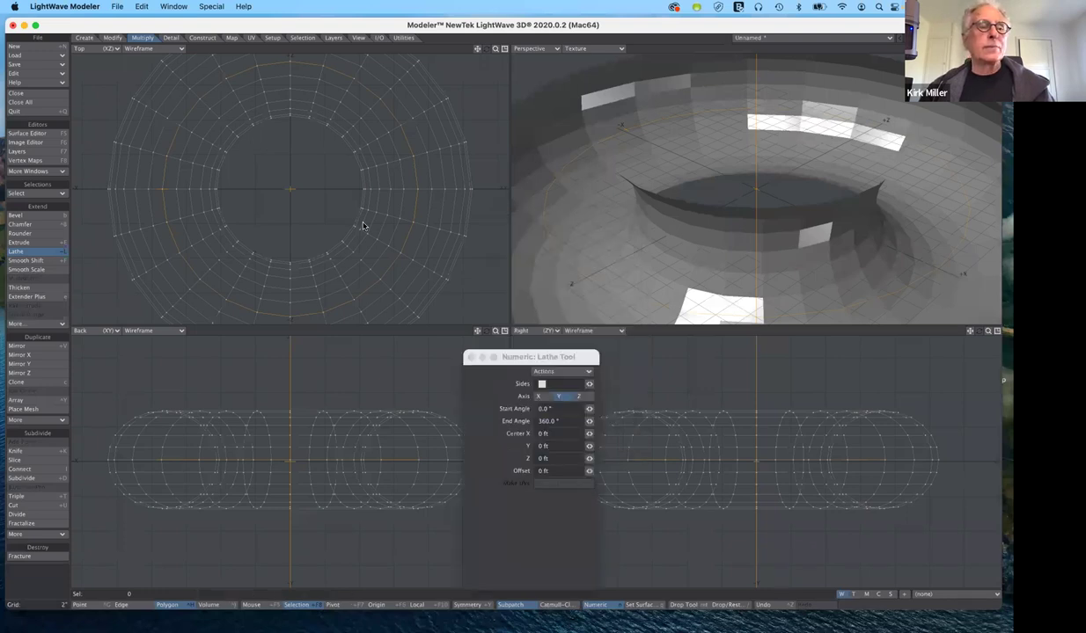
pyautogui.click(30, 253)
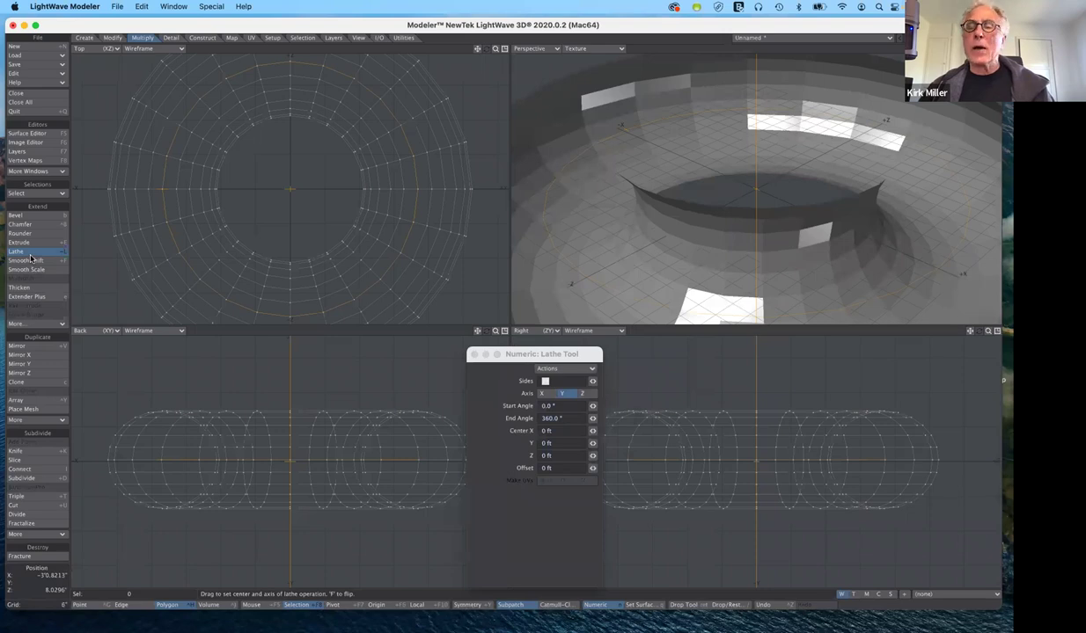
pyautogui.click(30, 254)
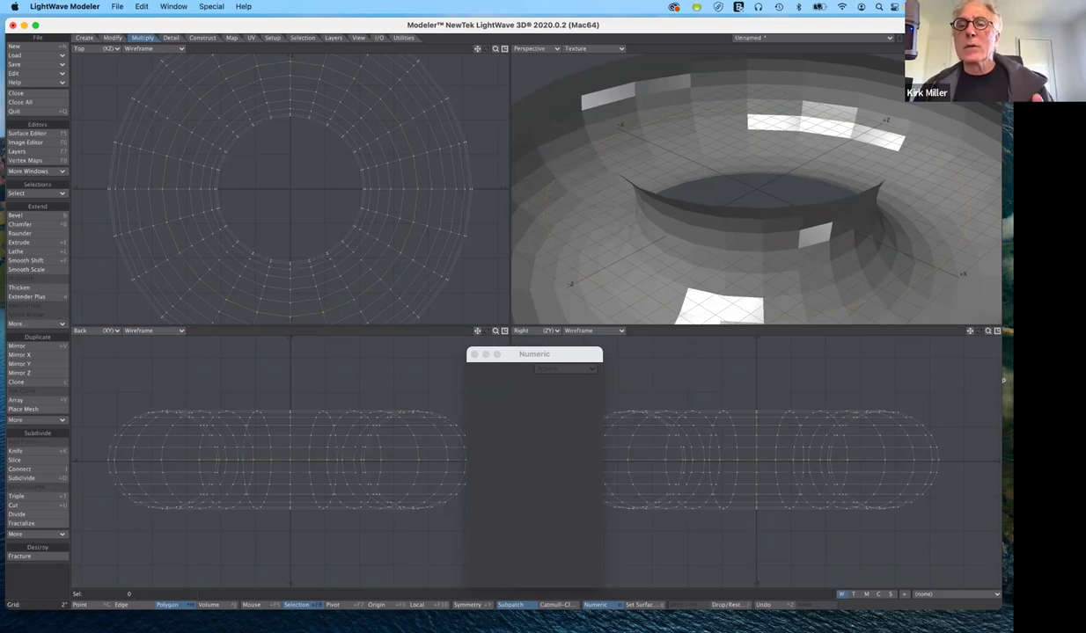
# - Flip the torus polygons so their normals face outward
pyautogui.press(',')
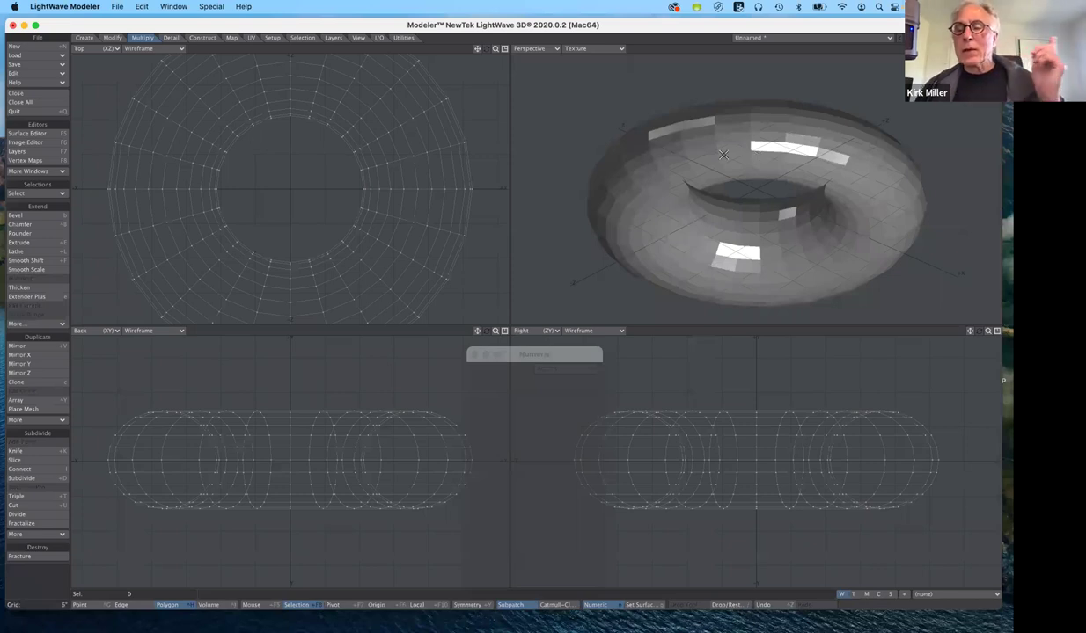
pyautogui.scroll(1, 723, 155)
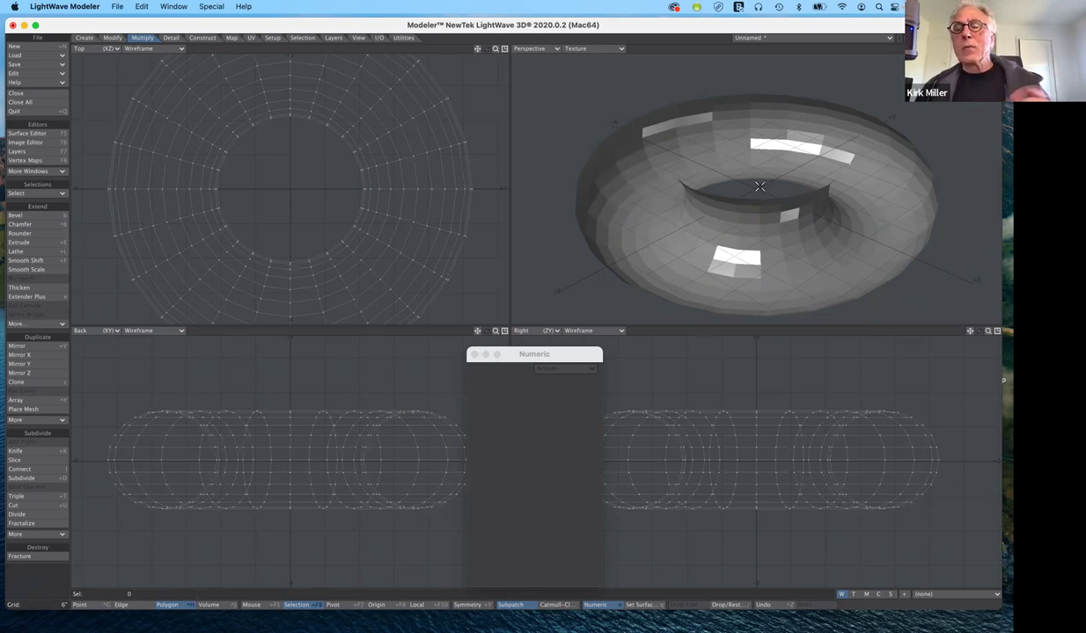
pyautogui.press('f')
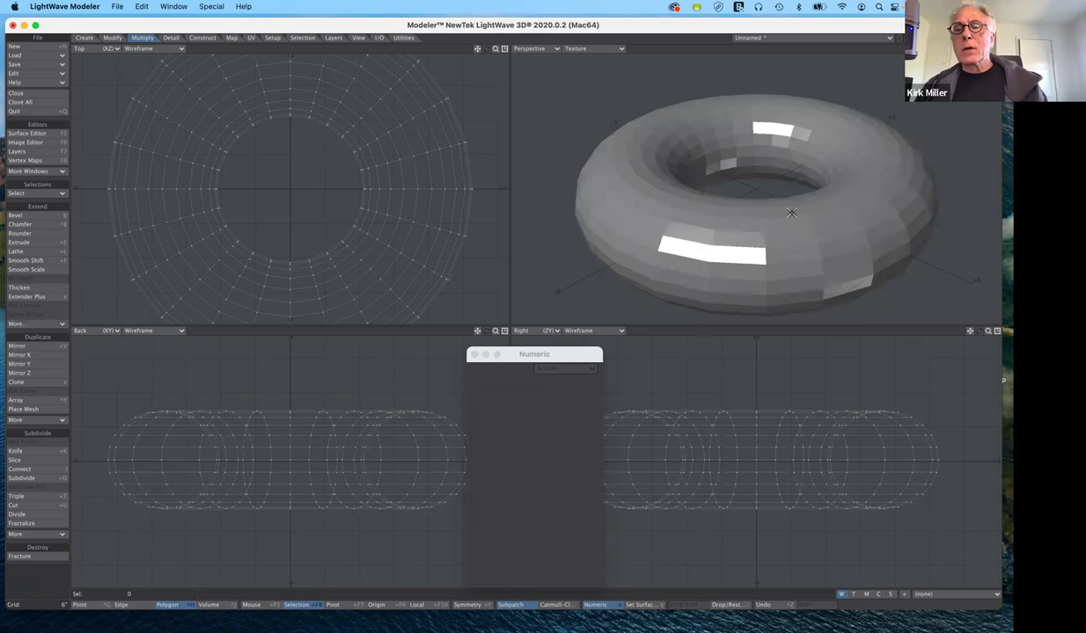
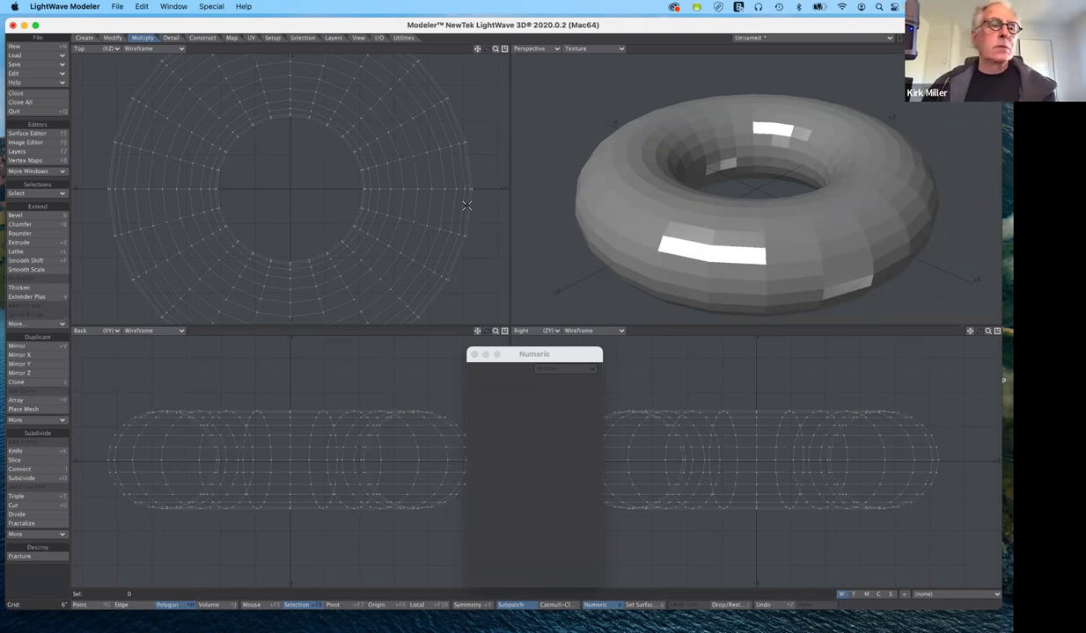
# - Undo the polygon flip and the lathe to return to the flat disc
pyautogui.click(59, 214)
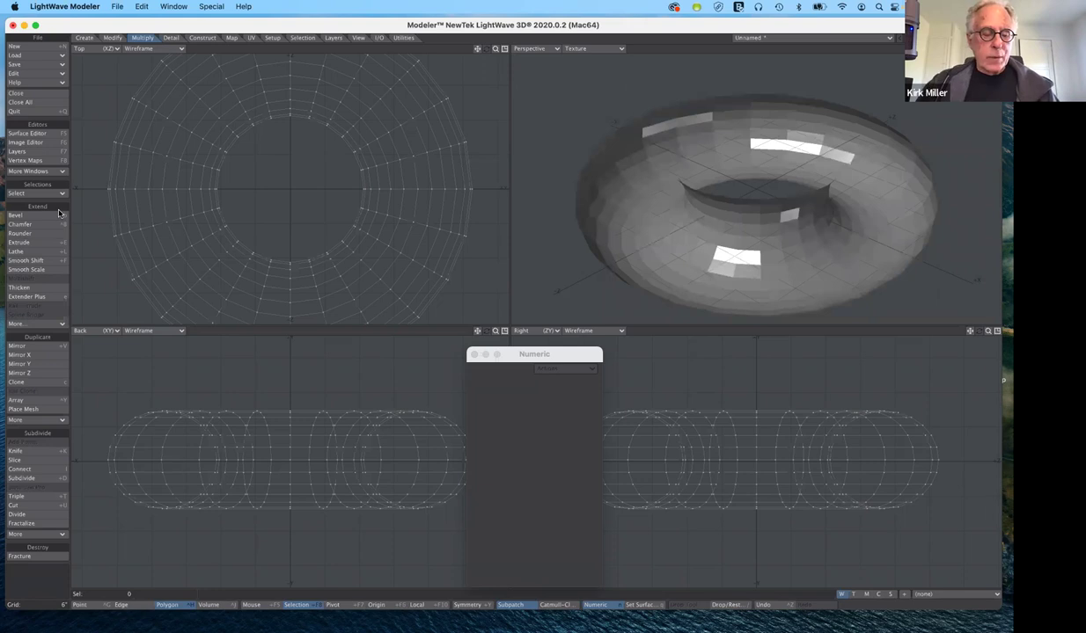
pyautogui.hotkey('ctrl', 'z')
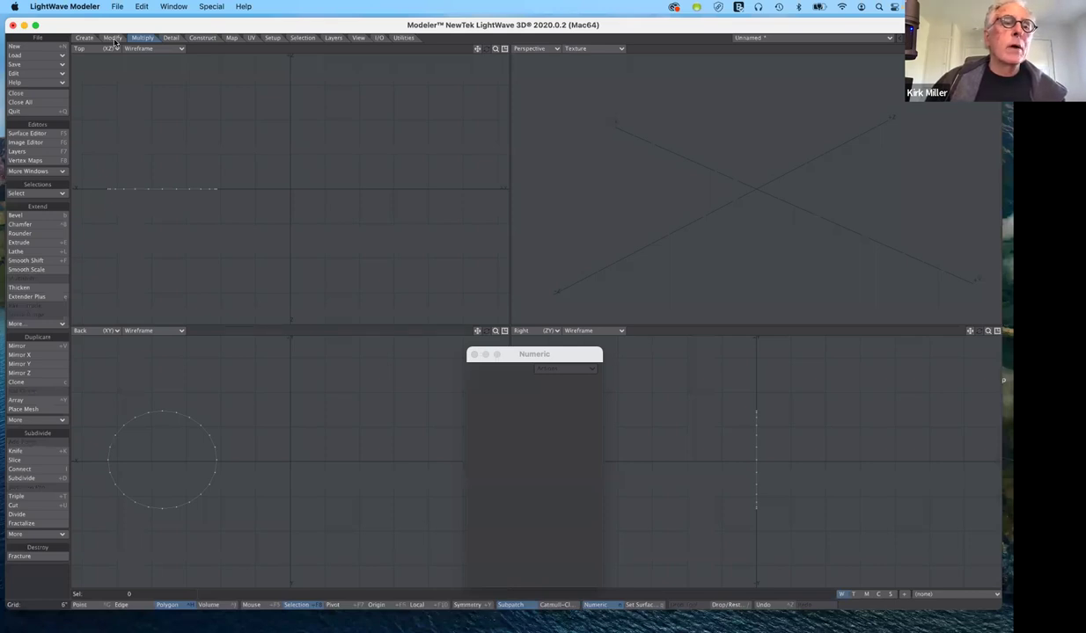
pyautogui.press('b')
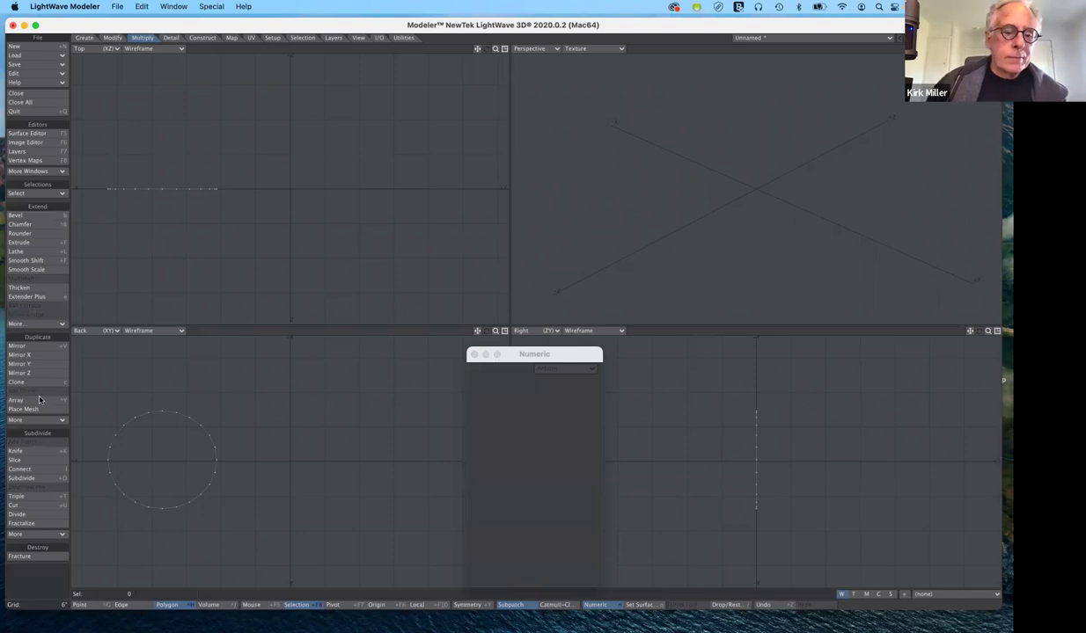
# - Scale the disc down around its centre with the Size tool to a factor of about 17%
pyautogui.click(113, 37)
pyautogui.hotkey('shift', 'h')
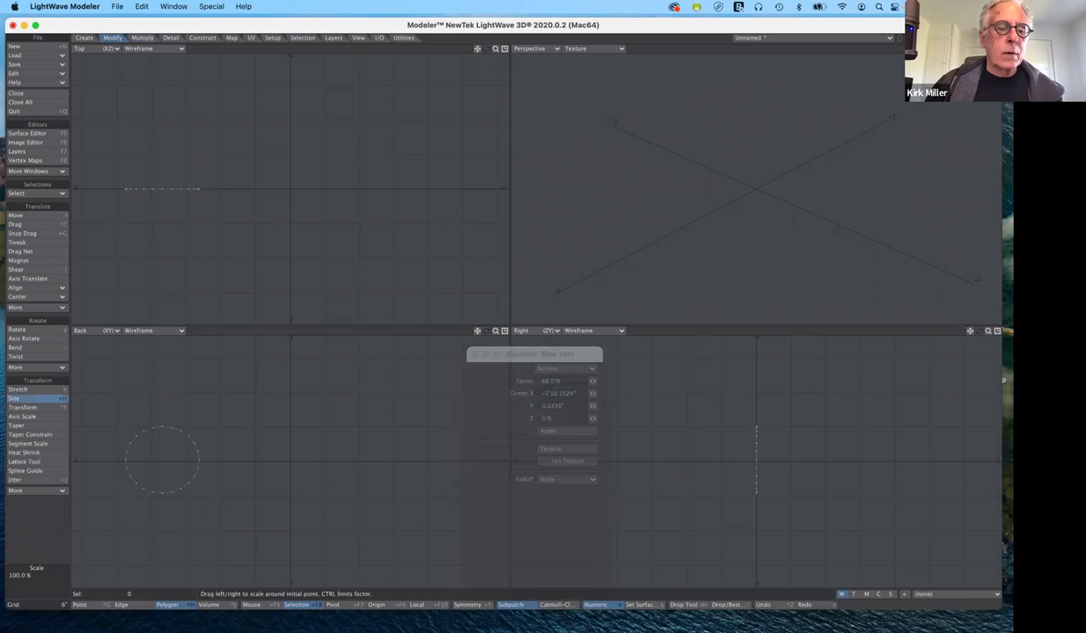
pyautogui.moveTo(133, 460); pyautogui.dragTo(109, 460)
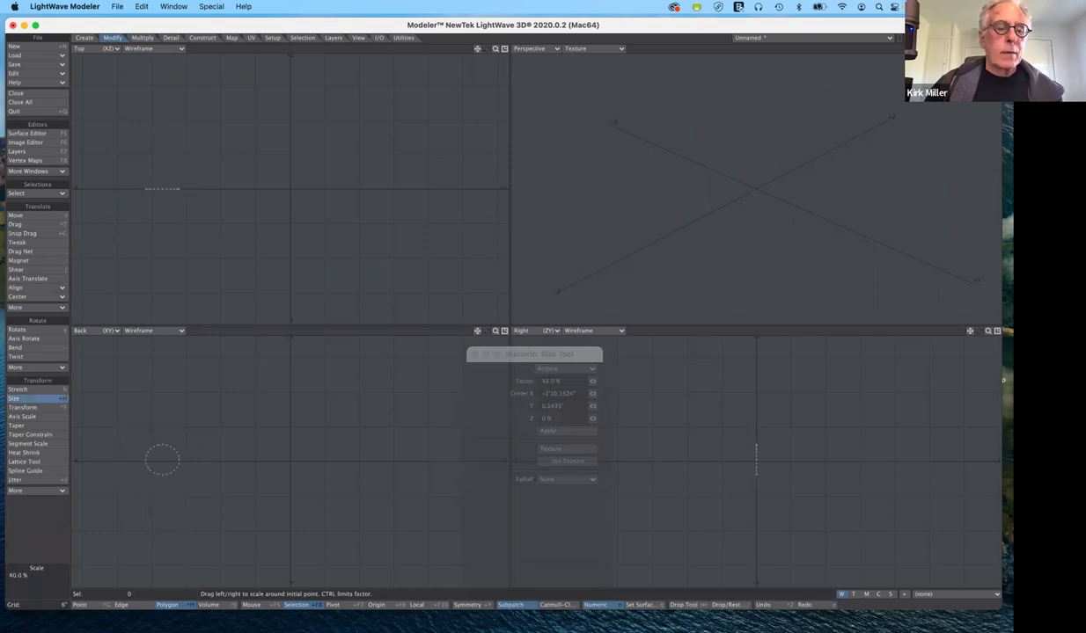
pyautogui.moveTo(208, 342); pyautogui.dragTo(203, 341)
pyautogui.moveTo(162, 460); pyautogui.dragTo(164, 459)
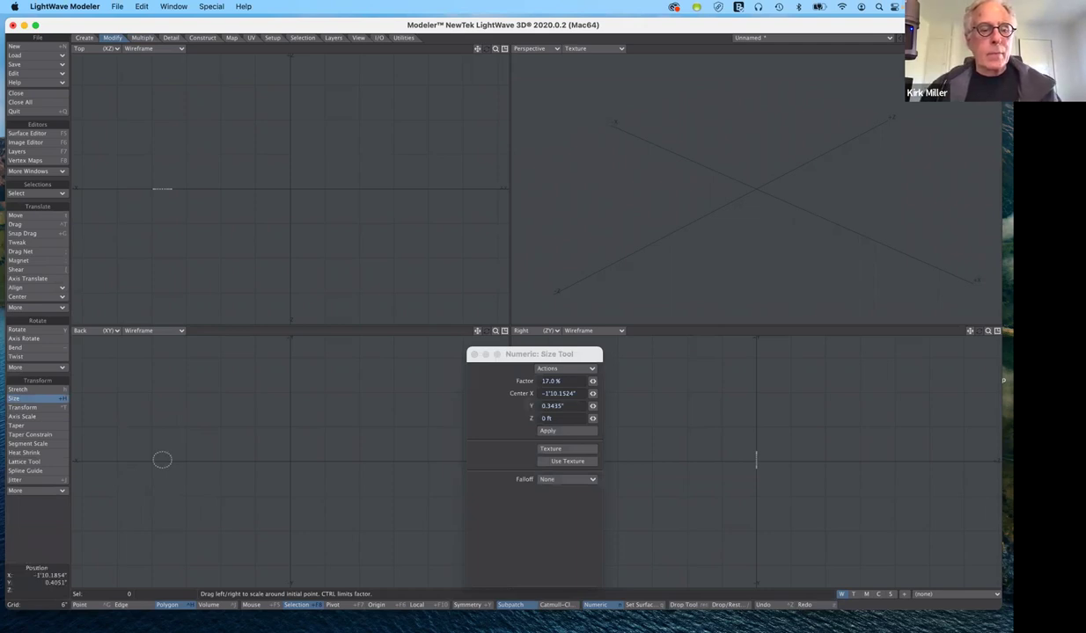
# - Move the small disc about 10.7" along X toward the origin in the Back view and drop the Move tool
pyautogui.press('t')
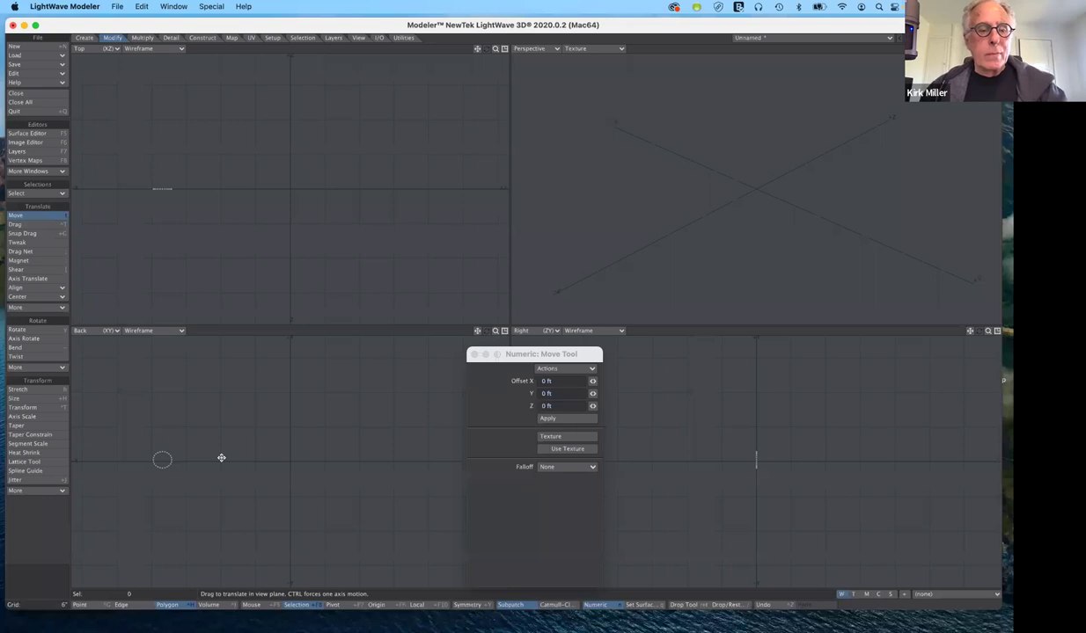
pyautogui.moveTo(221, 457); pyautogui.dragTo(252, 475)
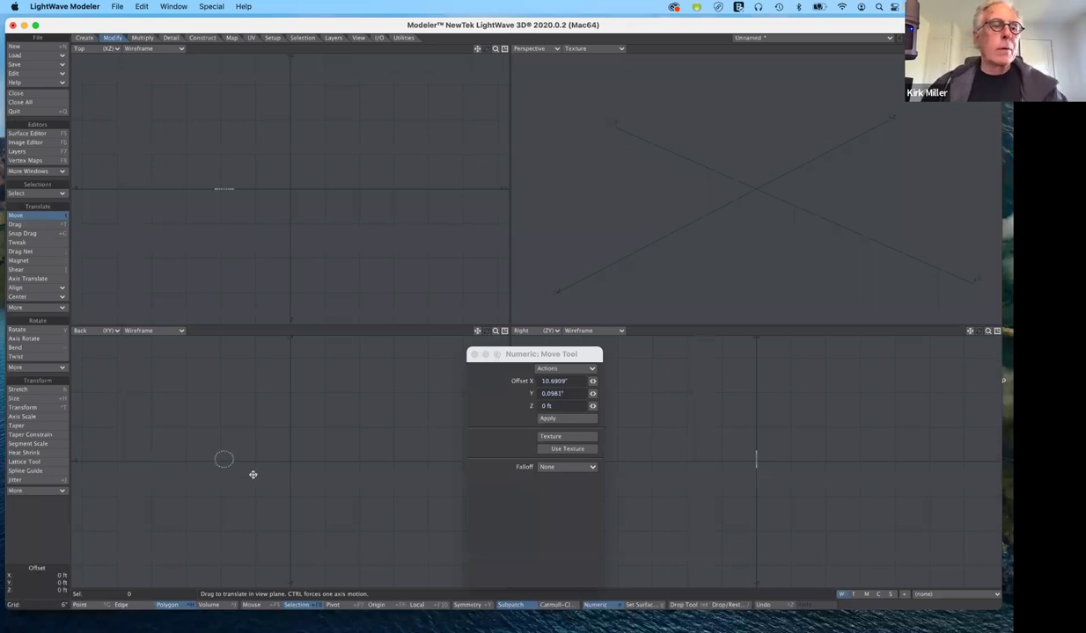
pyautogui.click(55, 218)
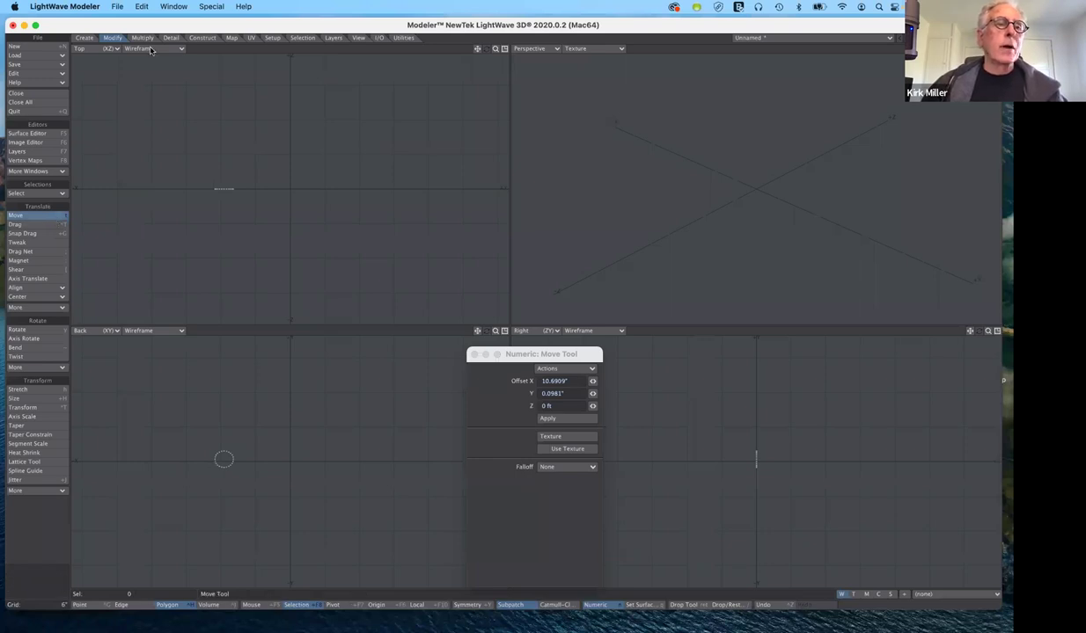
pyautogui.press('n')
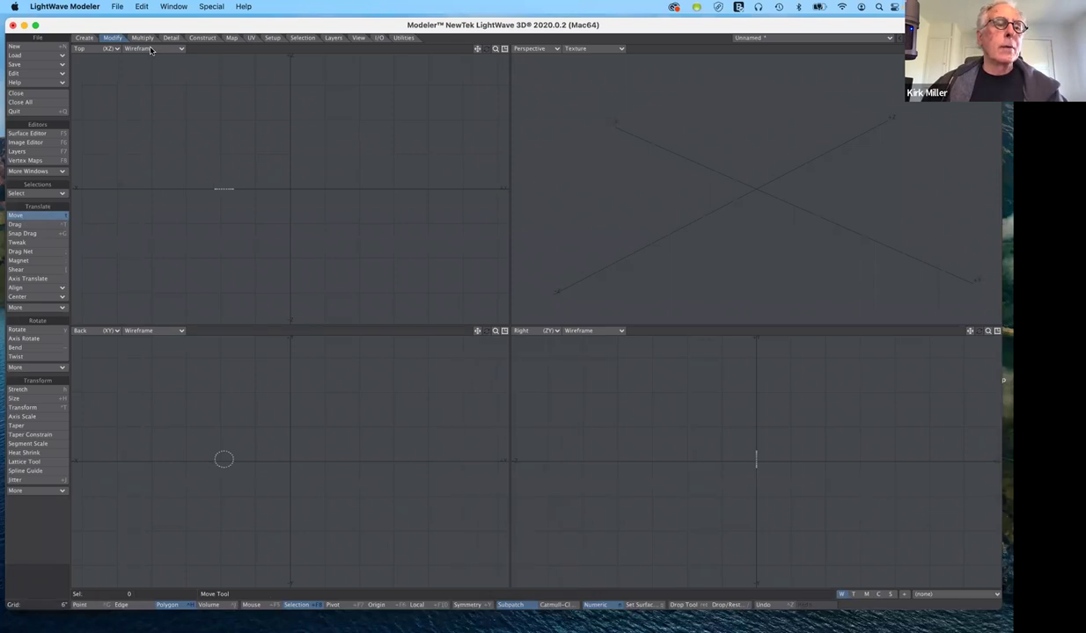
pyautogui.press('n')
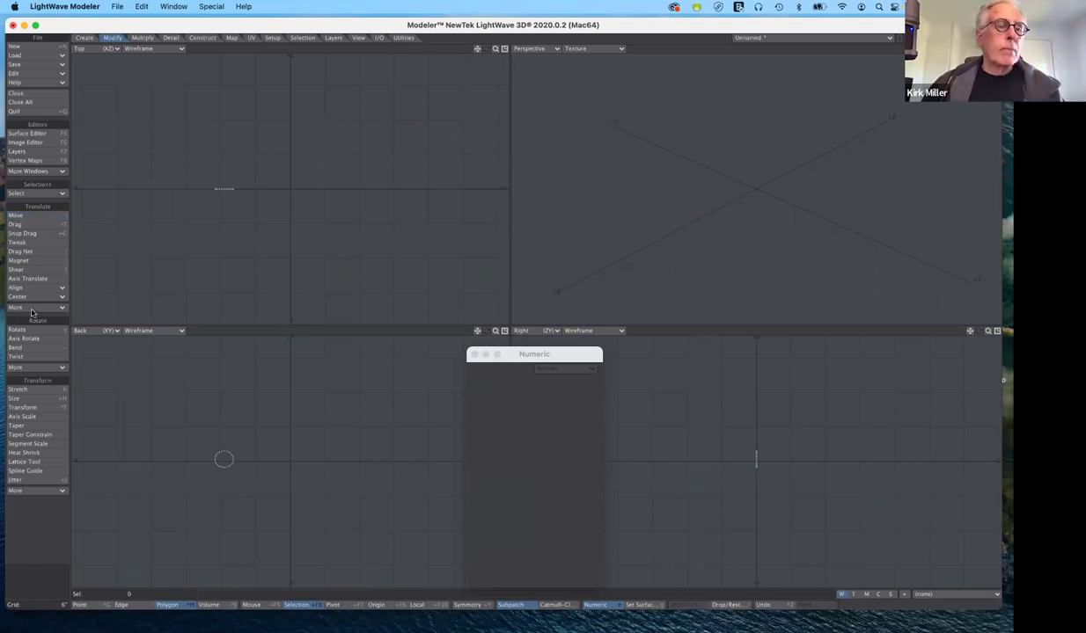
# - Lathe the small disc around the Y axis with 24 sides into a thin ring and open the End Angle for editing
pyautogui.scroll(-1, 32, 313)
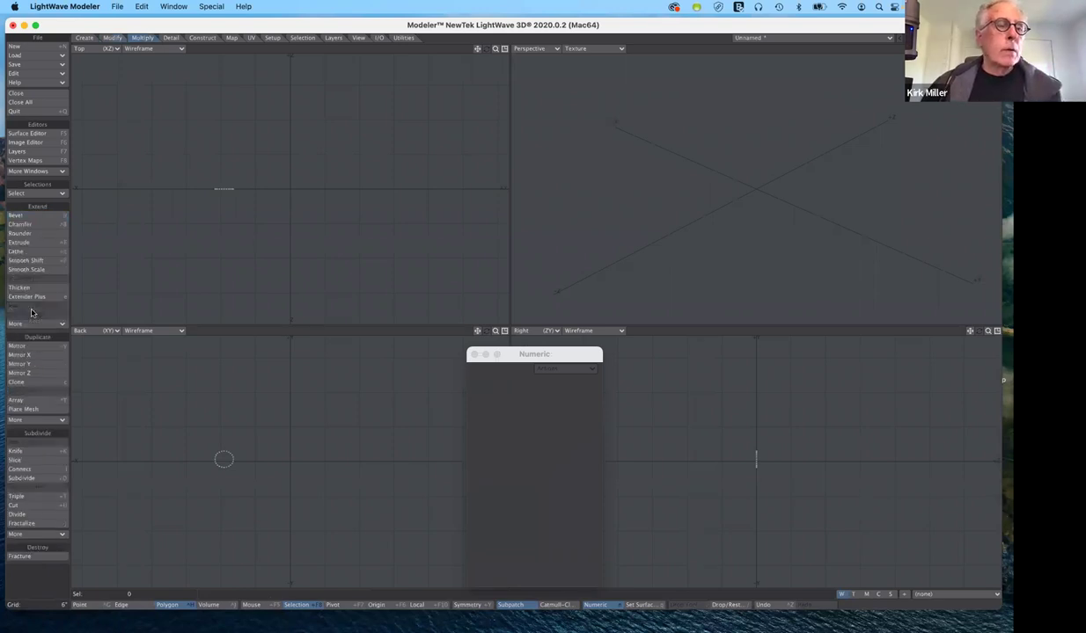
pyautogui.click(46, 234)
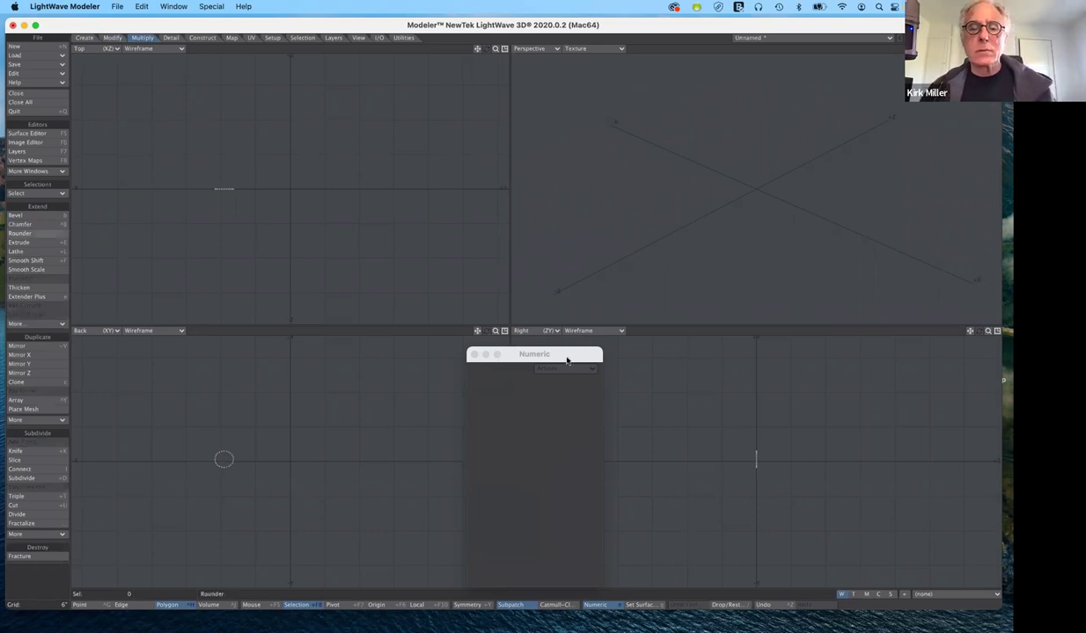
pyautogui.hotkey('shift', 'l')
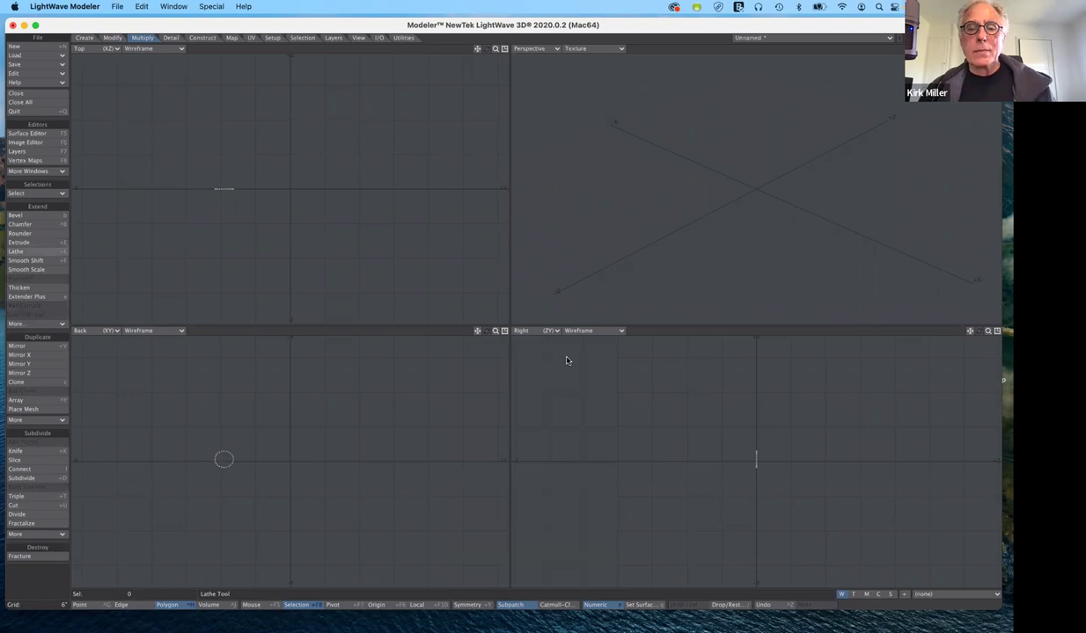
pyautogui.hotkey('shift', 'l')
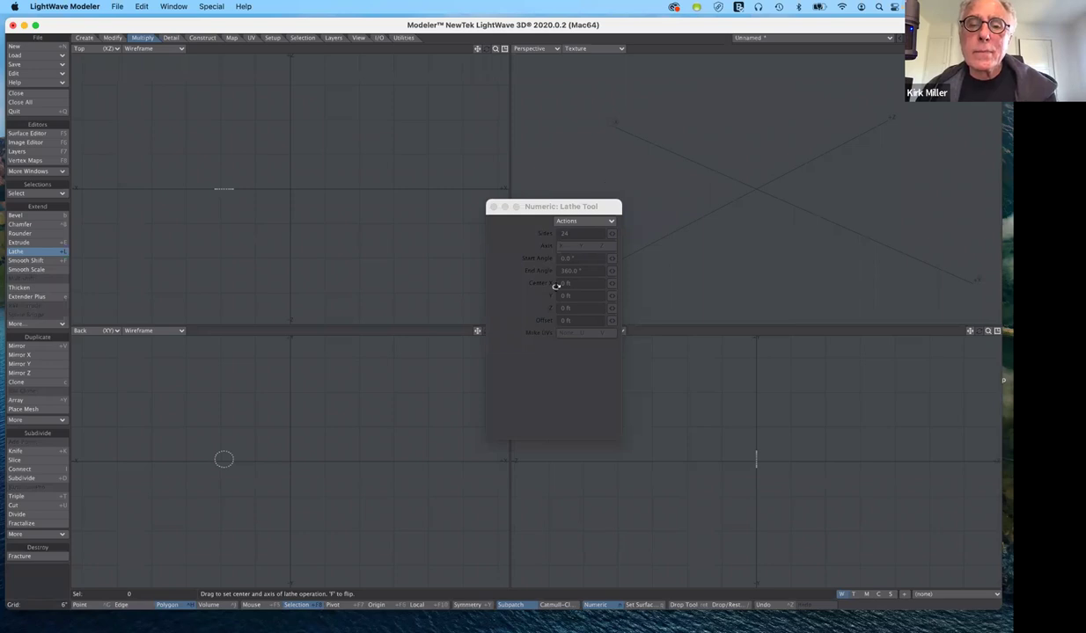
pyautogui.click(568, 222)
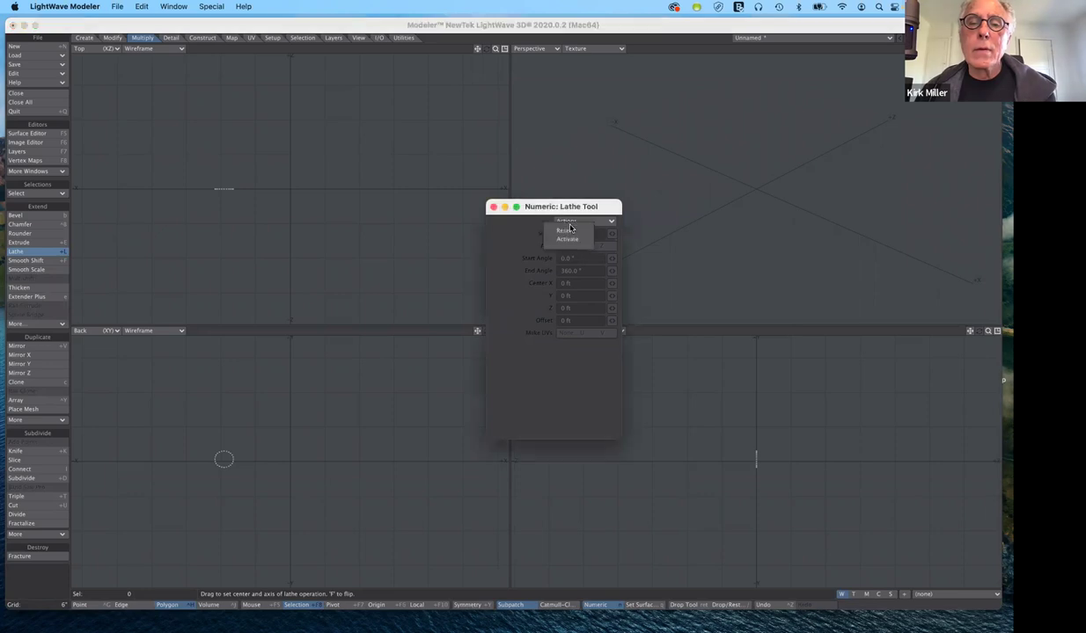
pyautogui.click(571, 241)
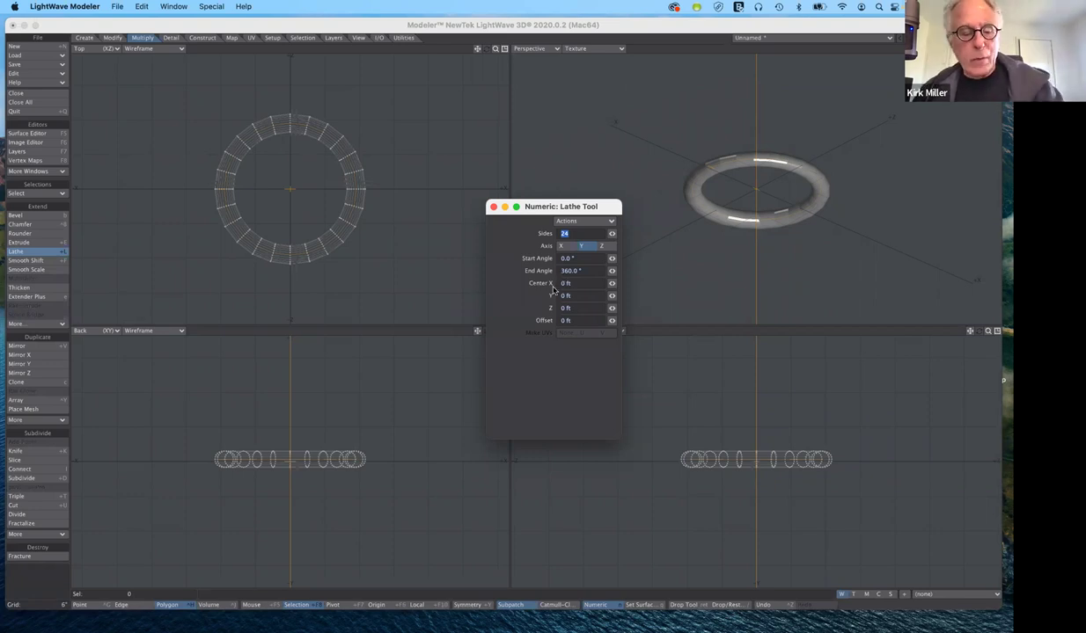
pyautogui.click(561, 271)
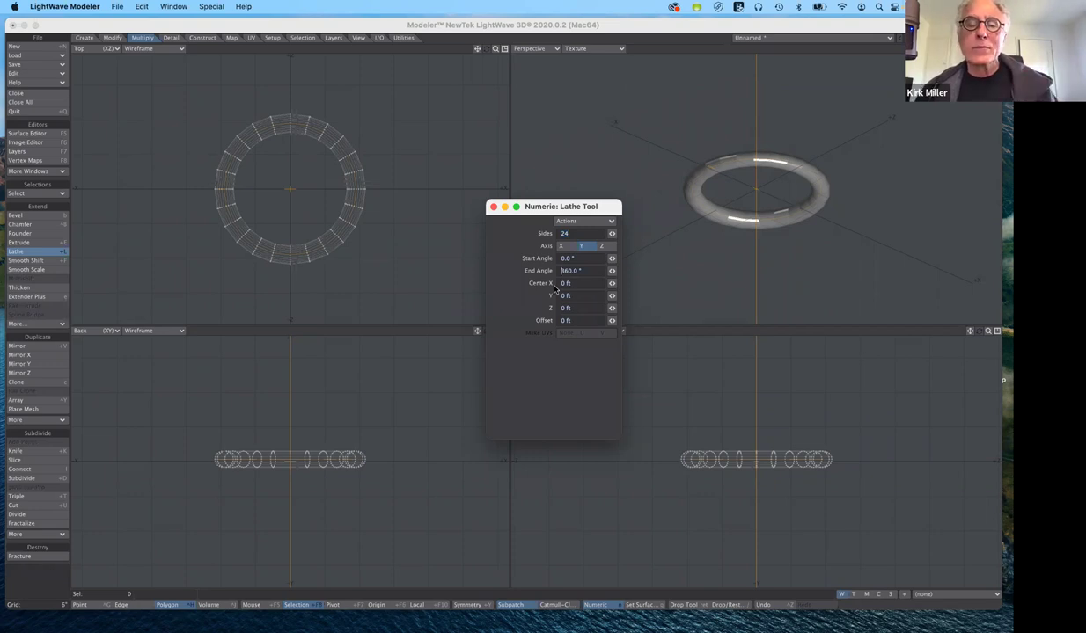
# - Reverse the lathe's end angle to -360° and extend it to -1360° for several turns
pyautogui.write('-')
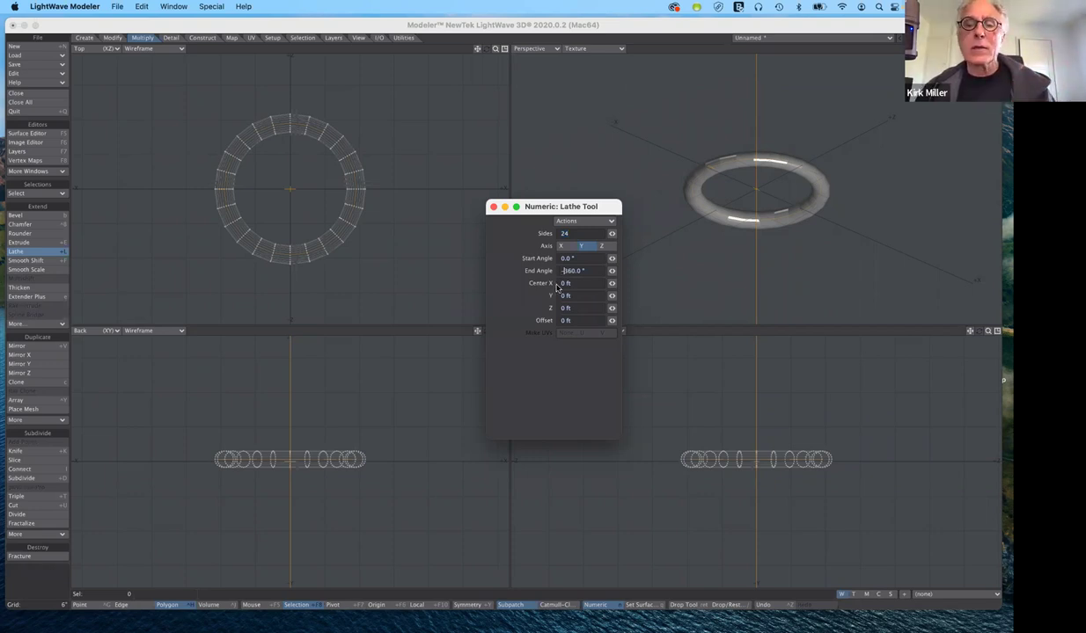
pyautogui.press('Tab')
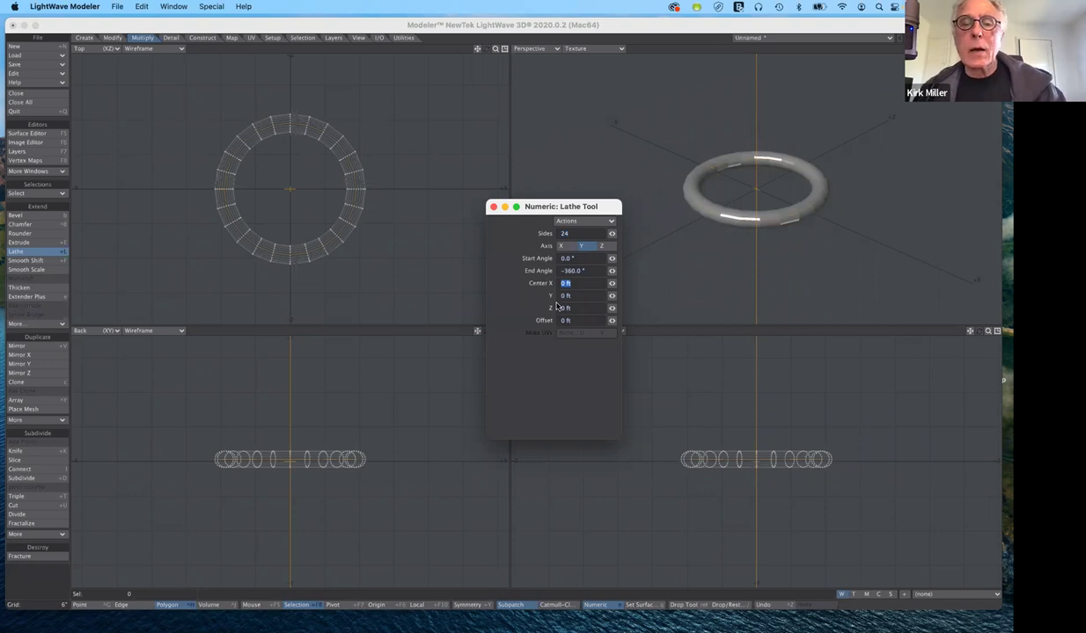
pyautogui.press('Return')
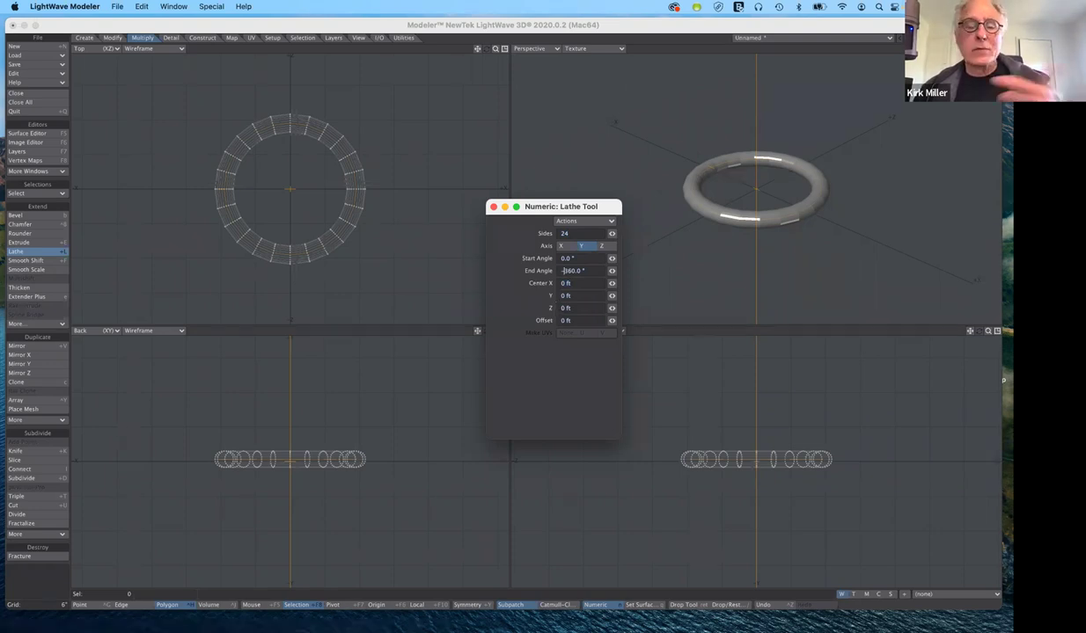
pyautogui.write('-')
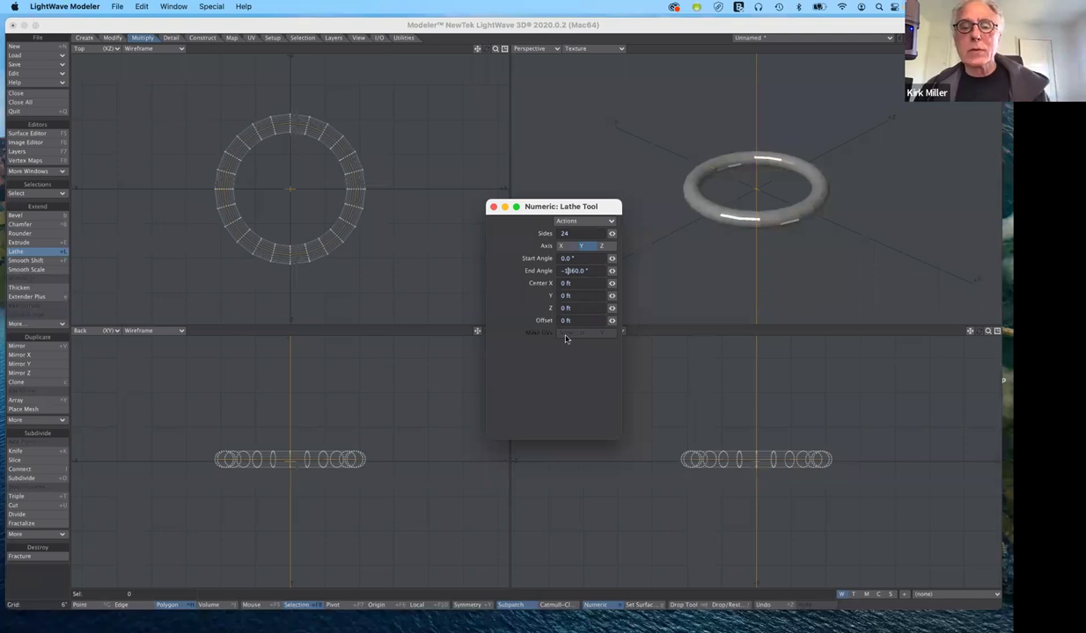
pyautogui.press('Tab')
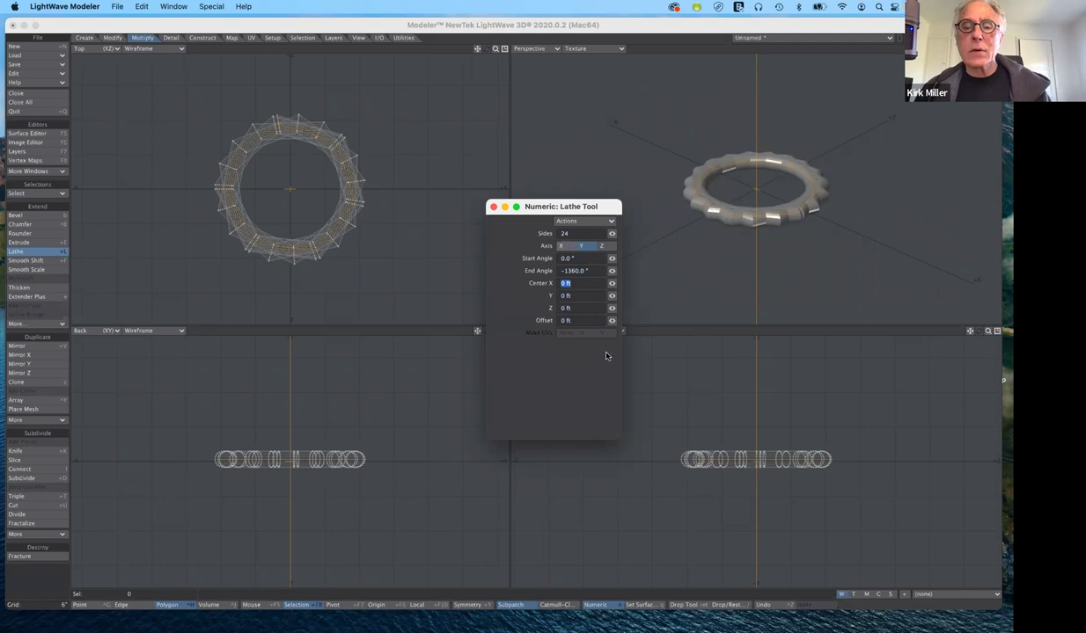
# - Increase the lathe's offset to 3'1.5" so the ring stretches upward into an open spring
pyautogui.moveTo(607, 356); pyautogui.dragTo(604, 366)
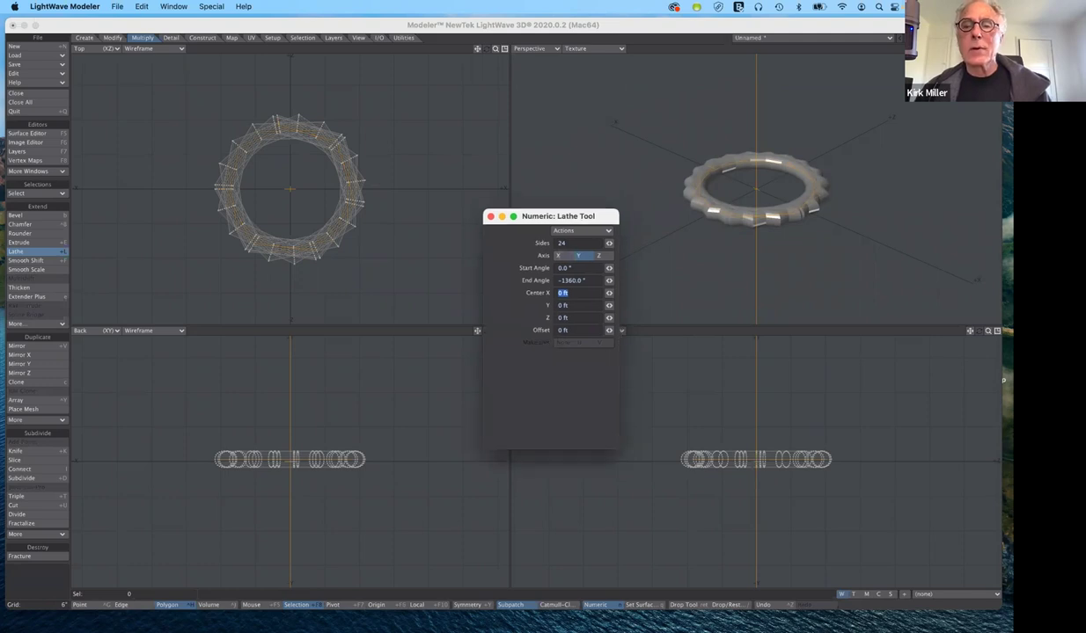
pyautogui.moveTo(557, 216); pyautogui.dragTo(555, 239)
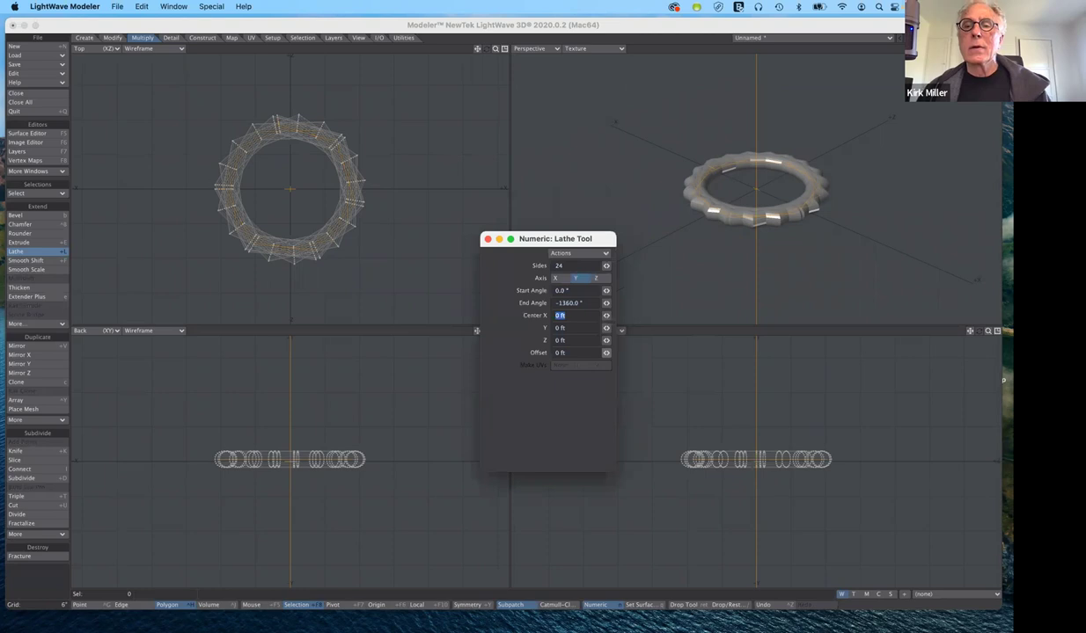
pyautogui.moveTo(606, 353); pyautogui.dragTo(668, 353)
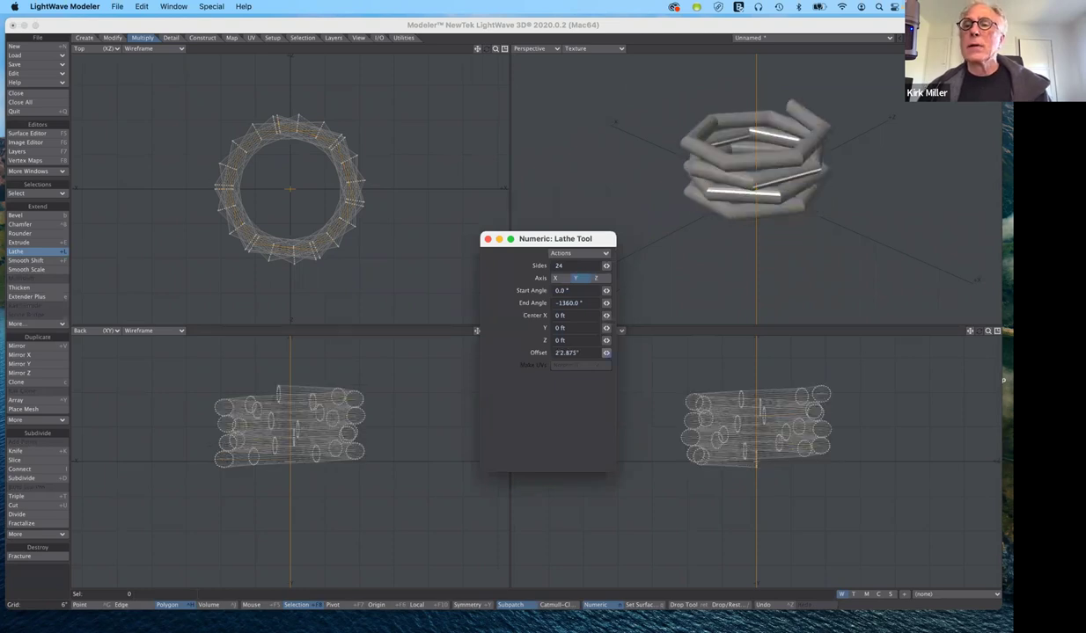
pyautogui.moveTo(607, 353); pyautogui.dragTo(619, 353)
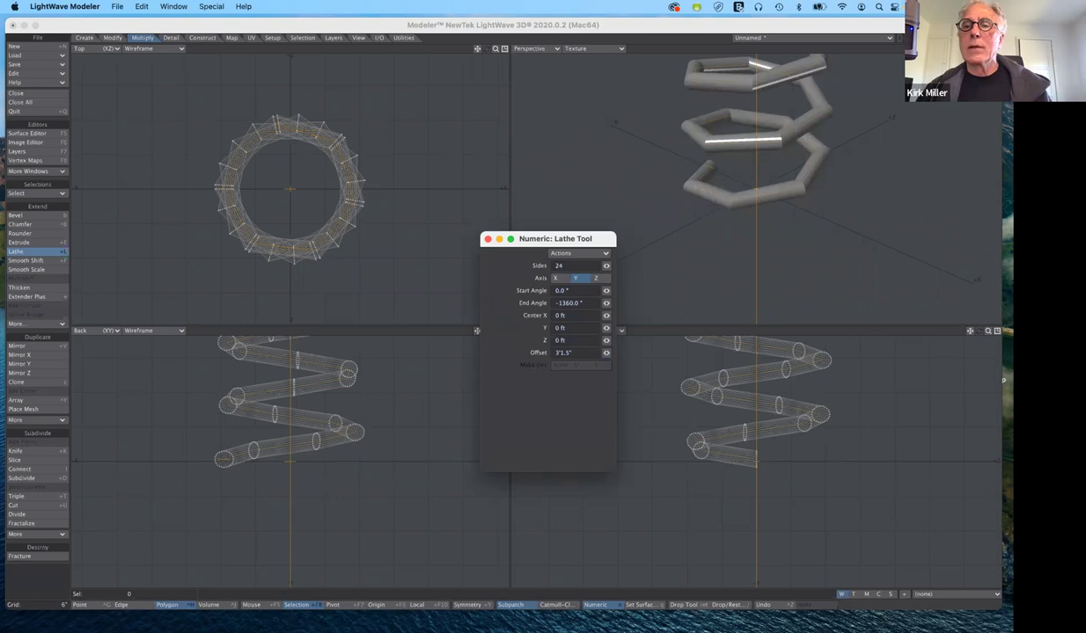
pyautogui.click(487, 238)
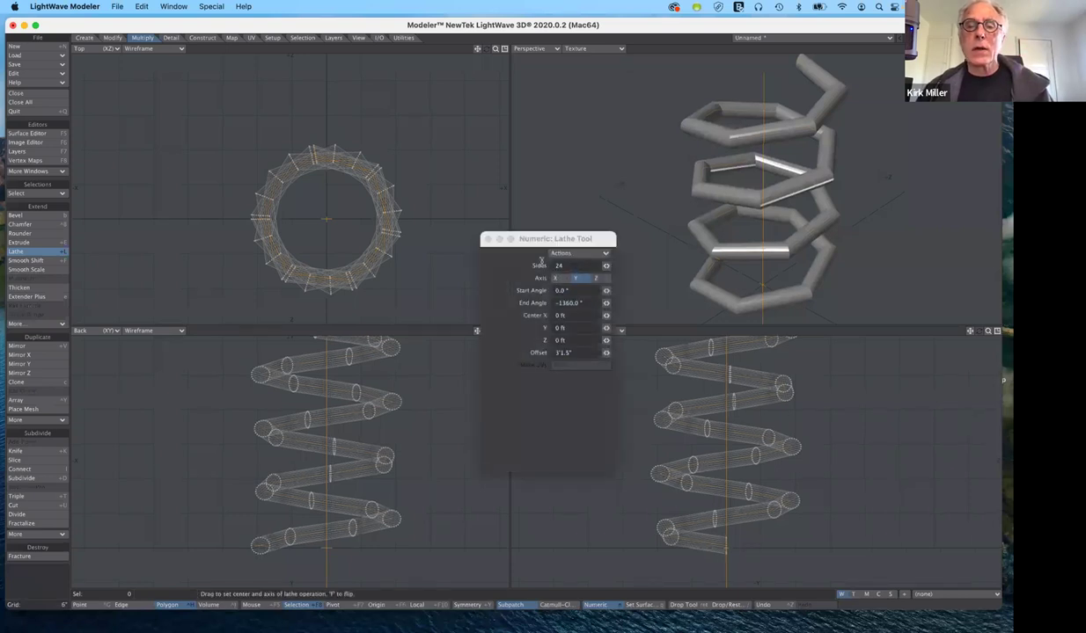
# - Try raising the lathe's number of sides to 1799 to smooth the spring
pyautogui.click(606, 266)
pyautogui.press('Return')
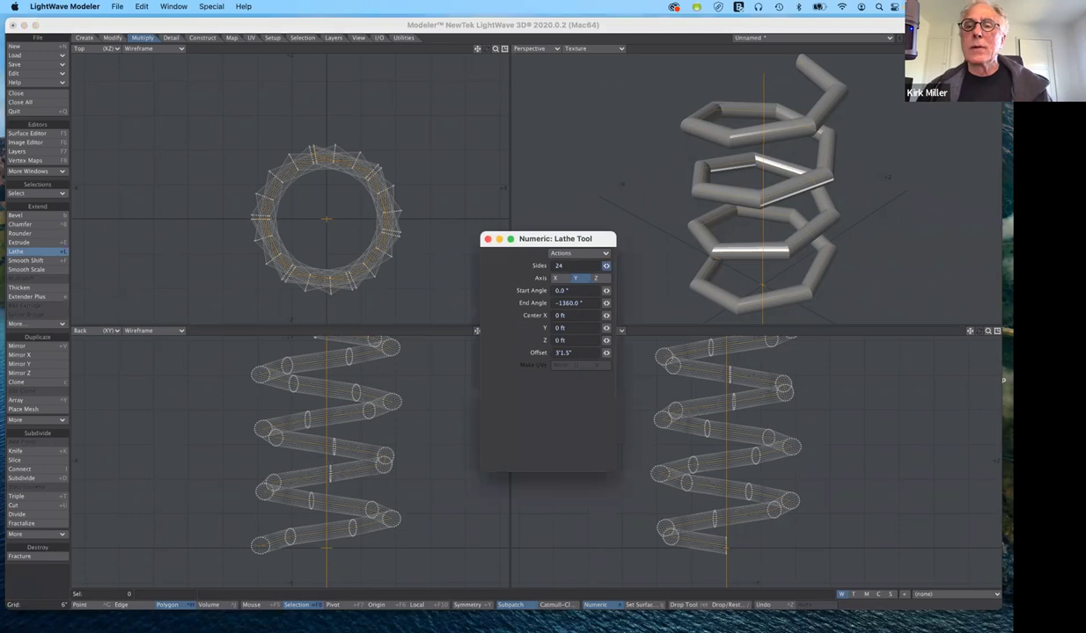
pyautogui.moveTo(605, 266); pyautogui.dragTo(770, 266)
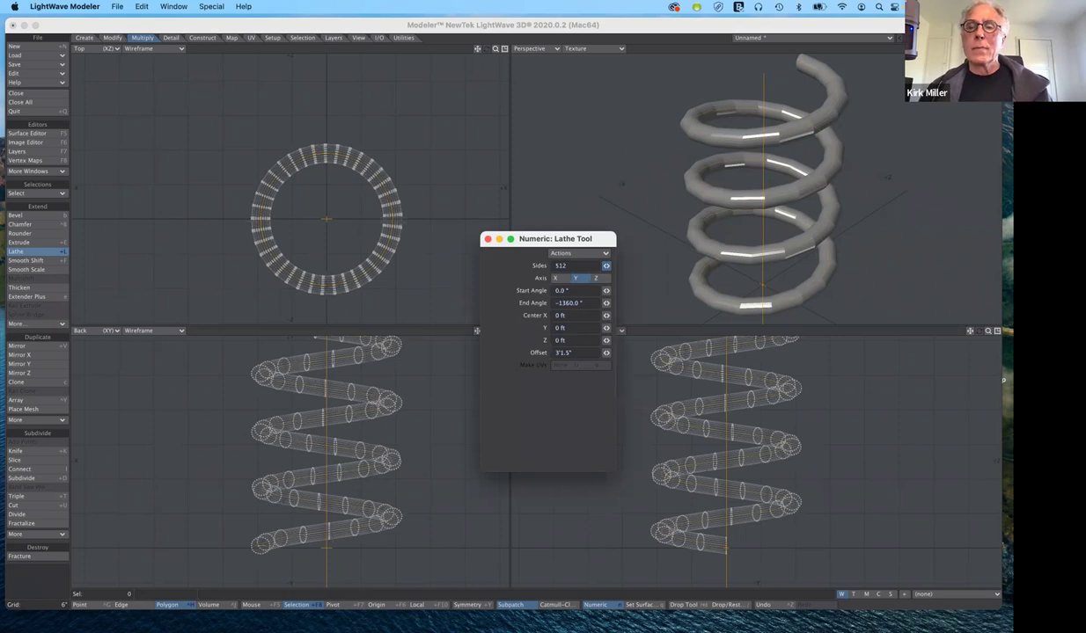
pyautogui.moveTo(606, 266); pyautogui.dragTo(837, 266)
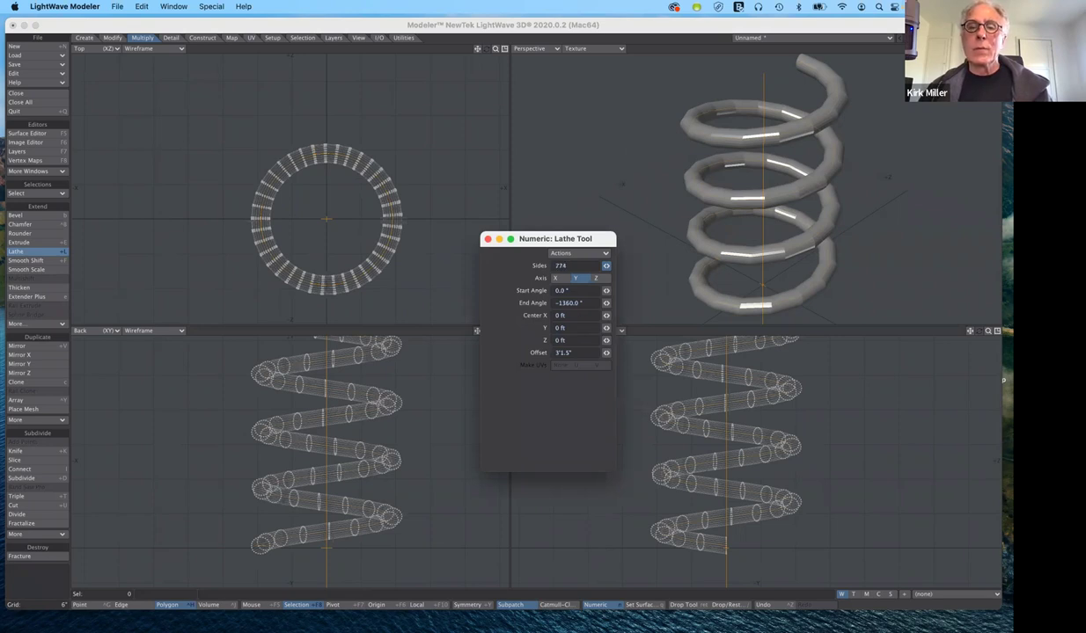
pyautogui.moveTo(606, 265); pyautogui.dragTo(1062, 266)
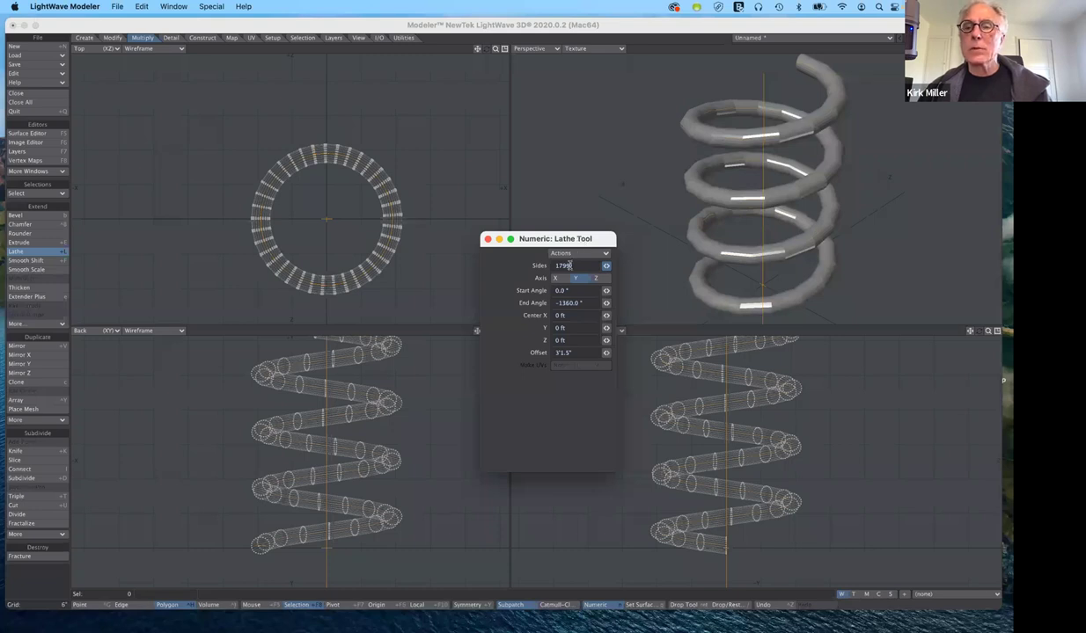
pyautogui.press('Return')
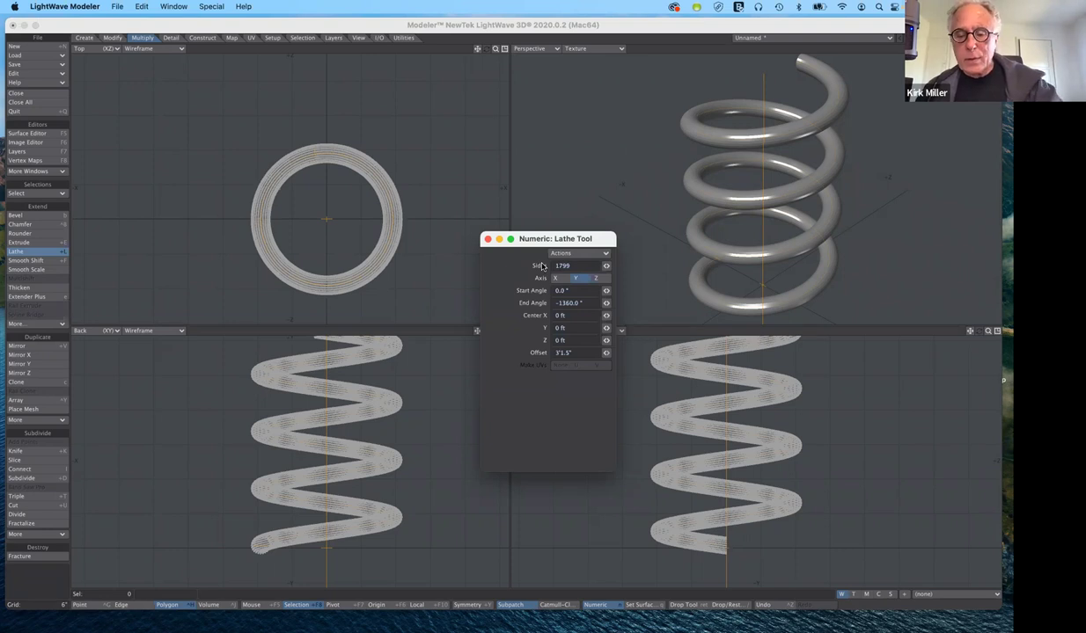
# - Set the spring's number of sides to 50 and refine it to 150
pyautogui.click(562, 265)
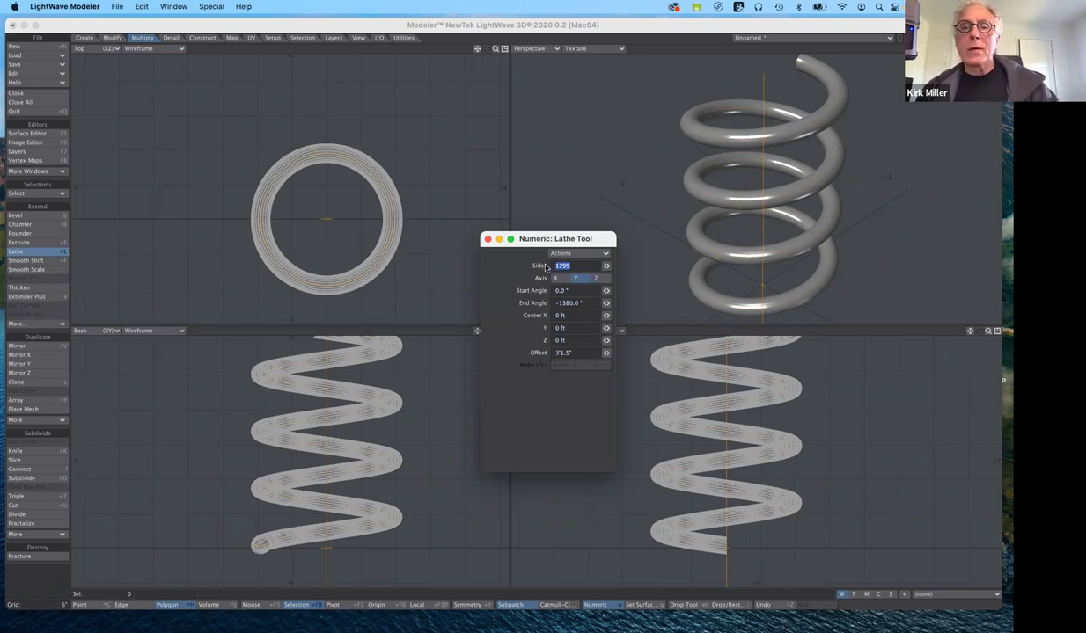
pyautogui.write('50')
pyautogui.press('Tab')
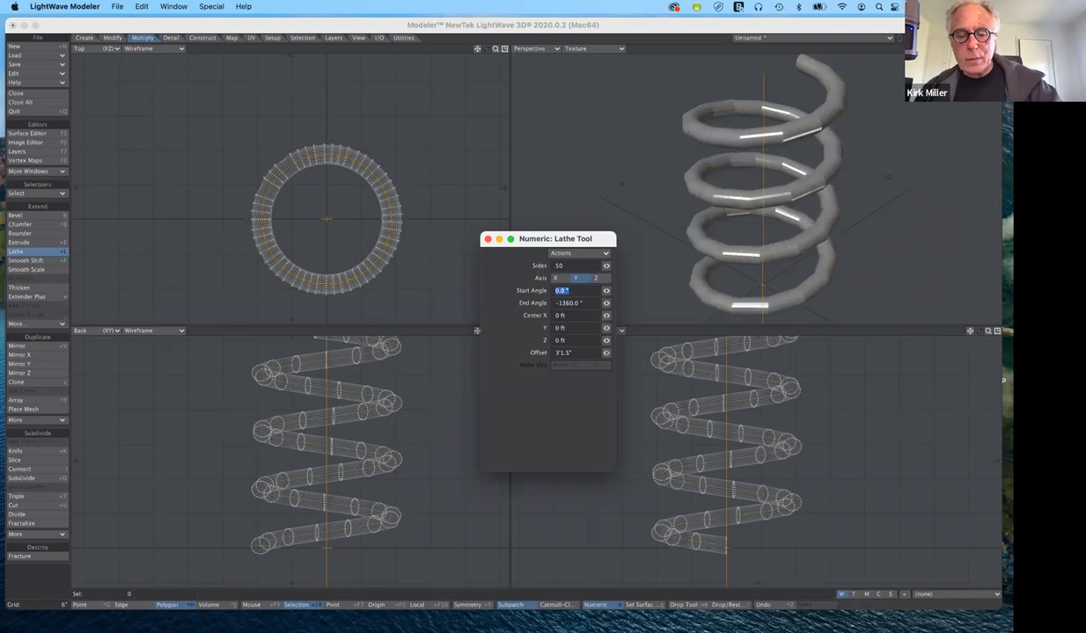
pyautogui.click(567, 266)
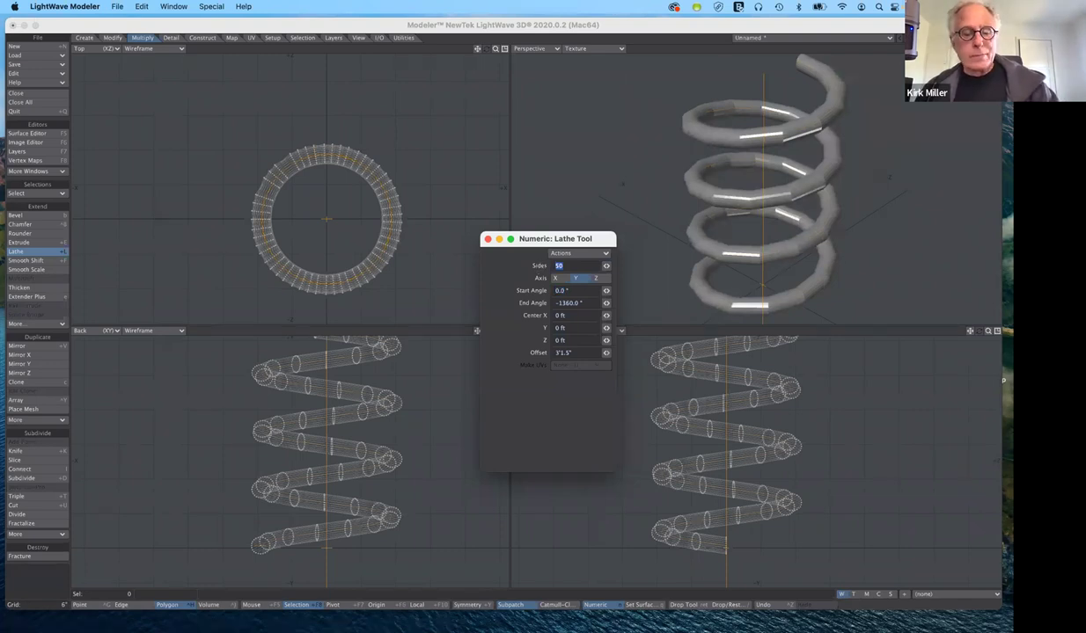
pyautogui.write('15')
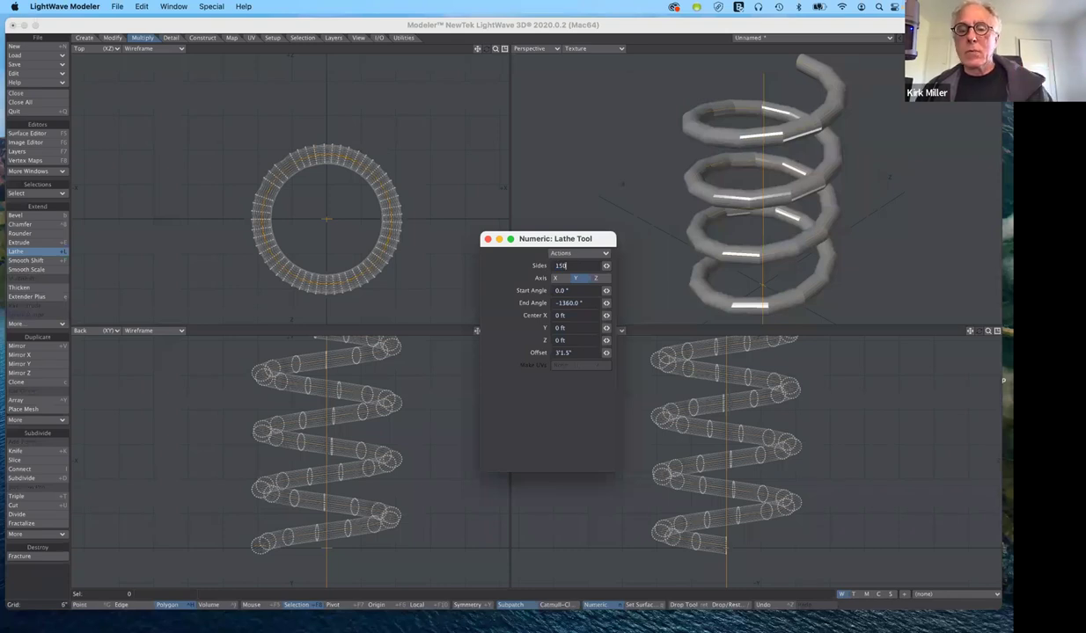
pyautogui.write('0')
pyautogui.press('Tab')
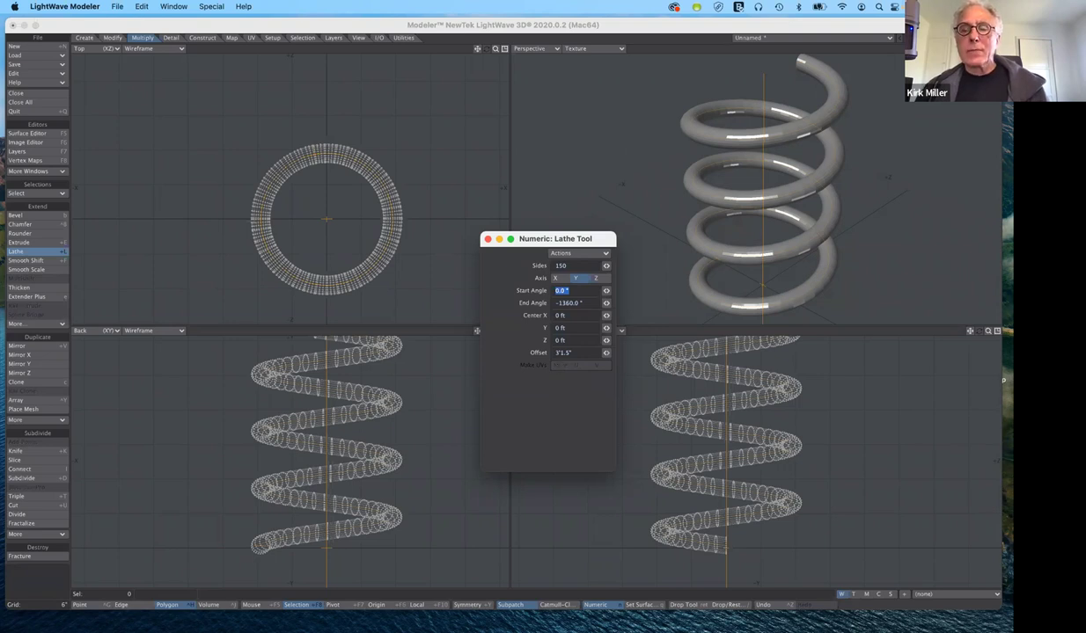
# - Reduce the lathe's offset until the spring's coils are packed closely together
pyautogui.click(606, 353)
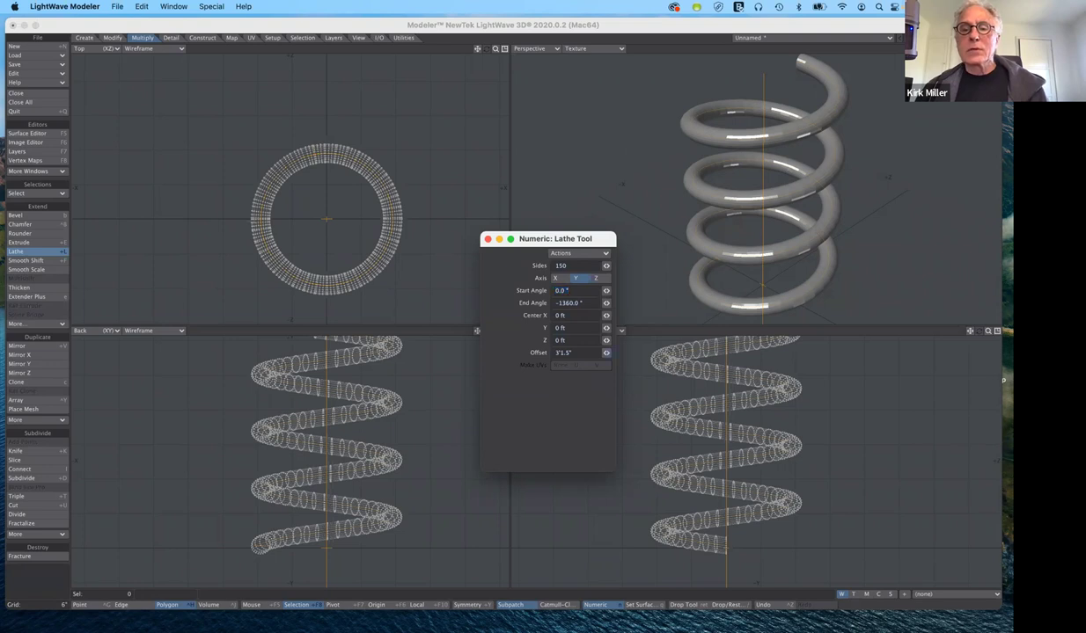
pyautogui.moveTo(606, 353); pyautogui.dragTo(597, 353)
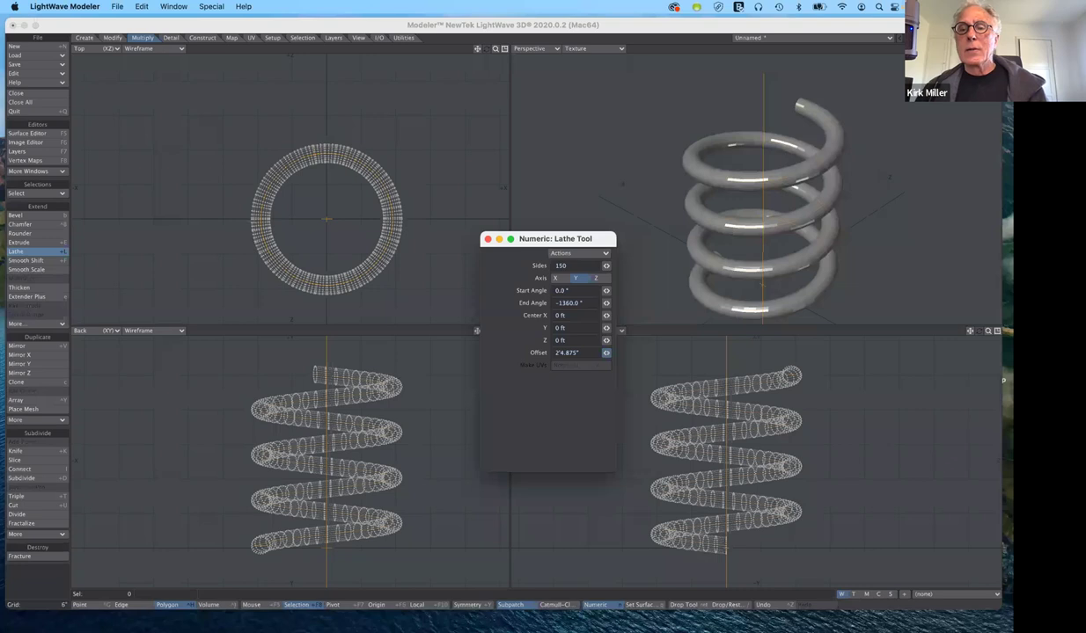
pyautogui.moveTo(597, 353); pyautogui.dragTo(604, 353)
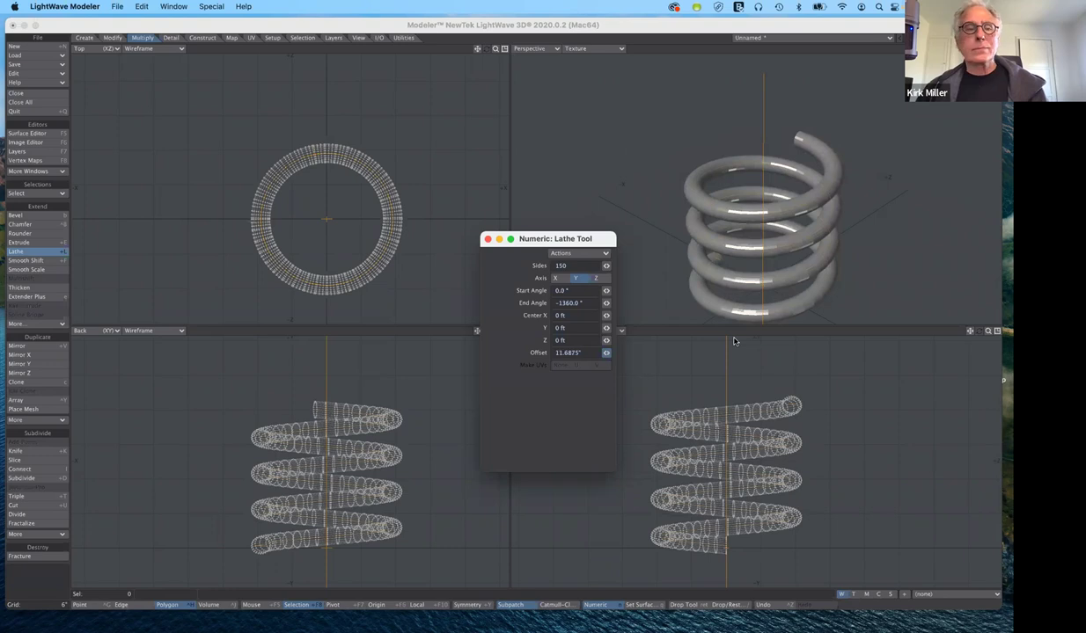
# - Drop the Lathe tool to finalize the compressed spring, leaving no modeling tool active
pyautogui.click(29, 255)
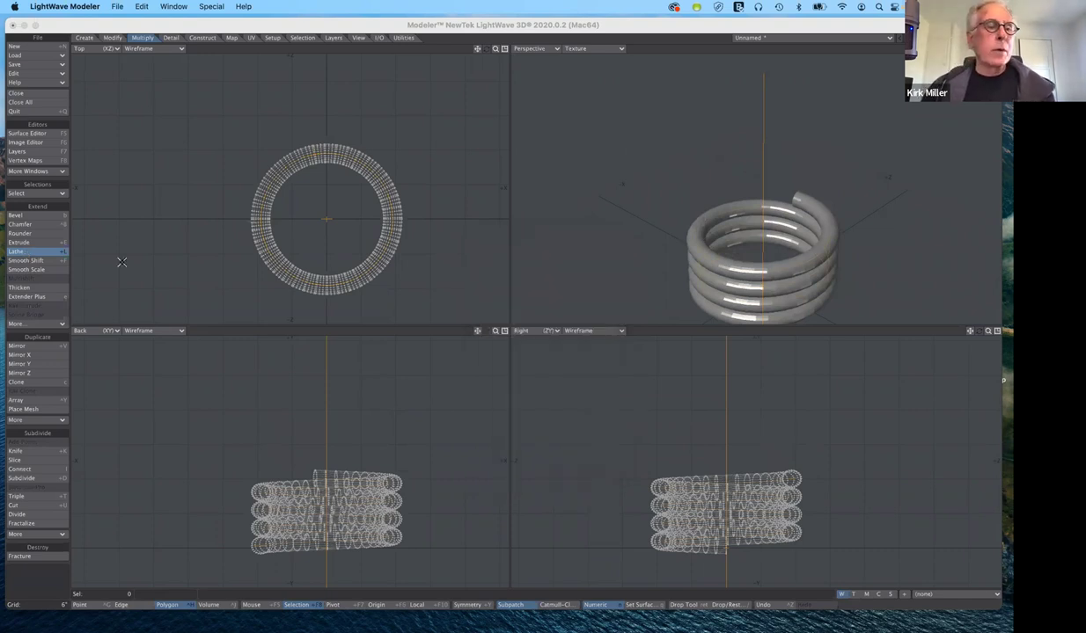
pyautogui.click(51, 261)
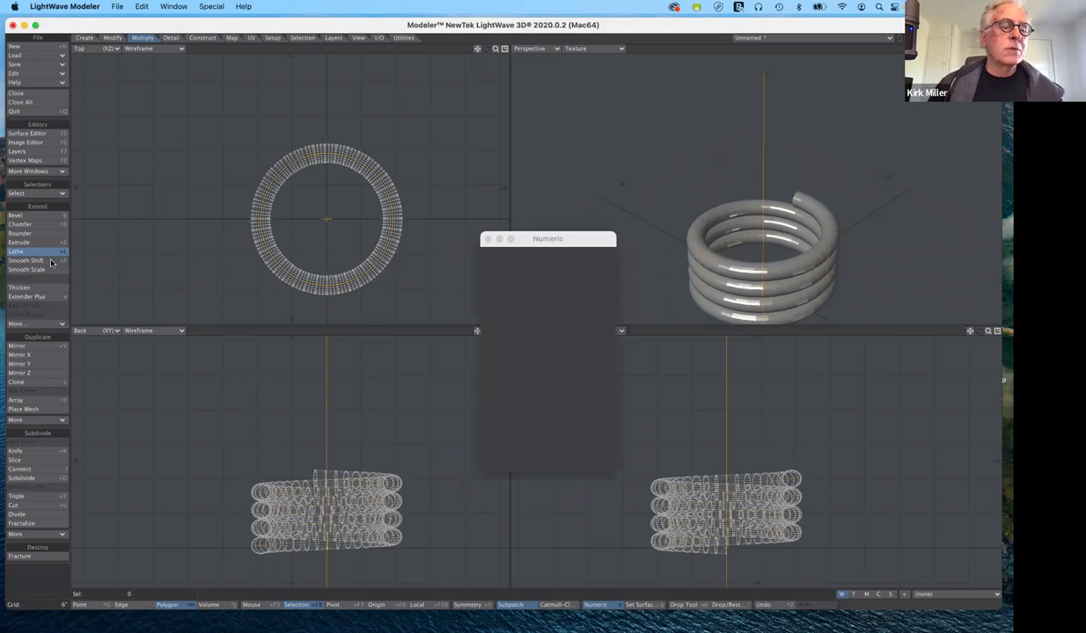
pyautogui.click(50, 253)
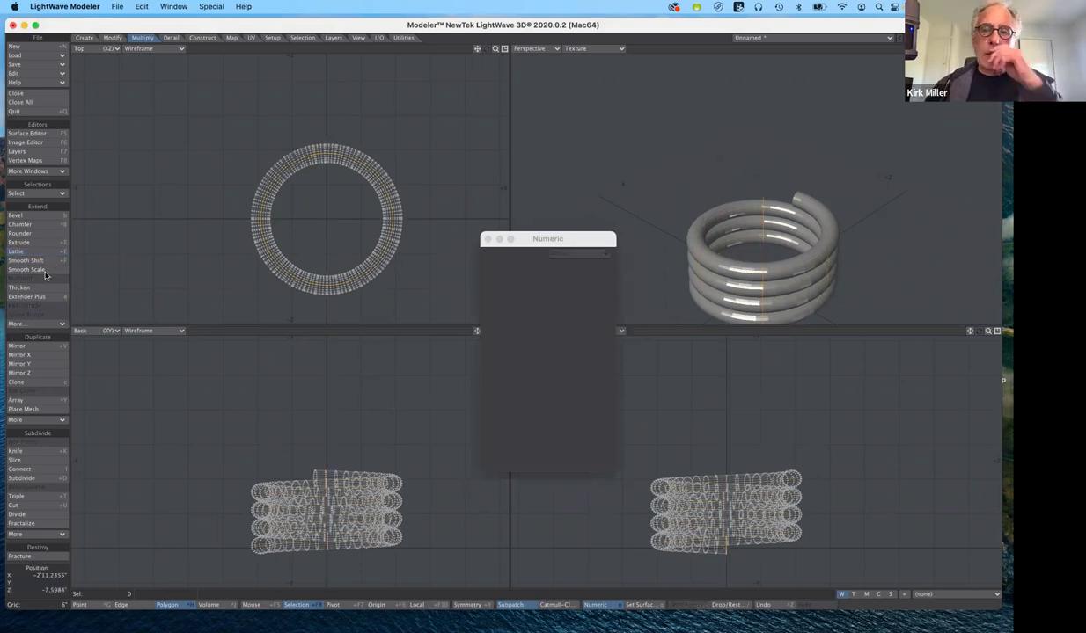
pyautogui.click(41, 261)
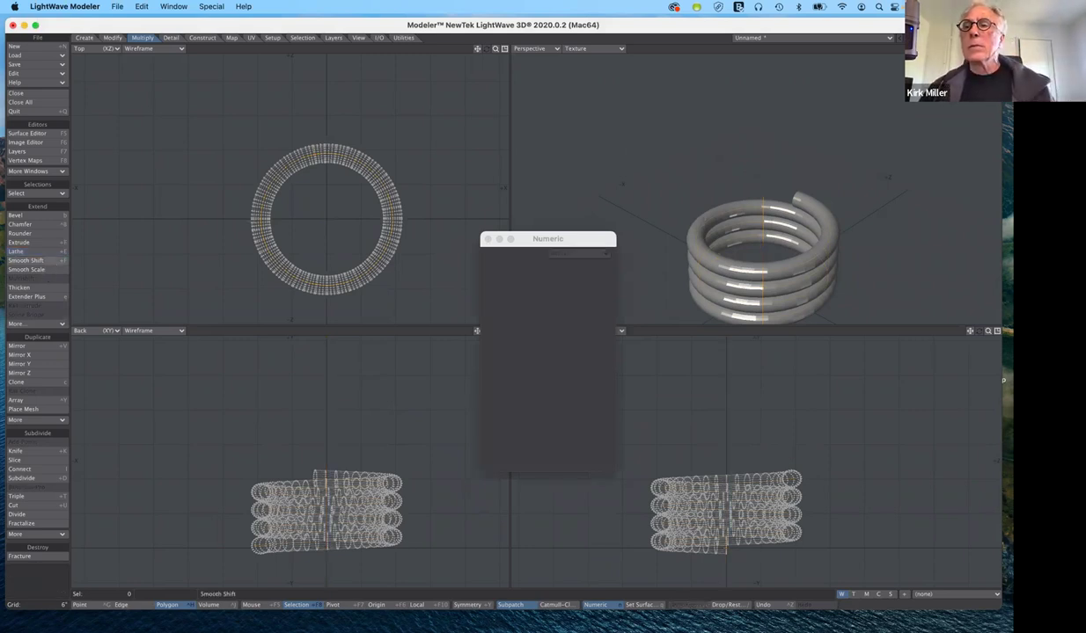
pyautogui.click(27, 270)
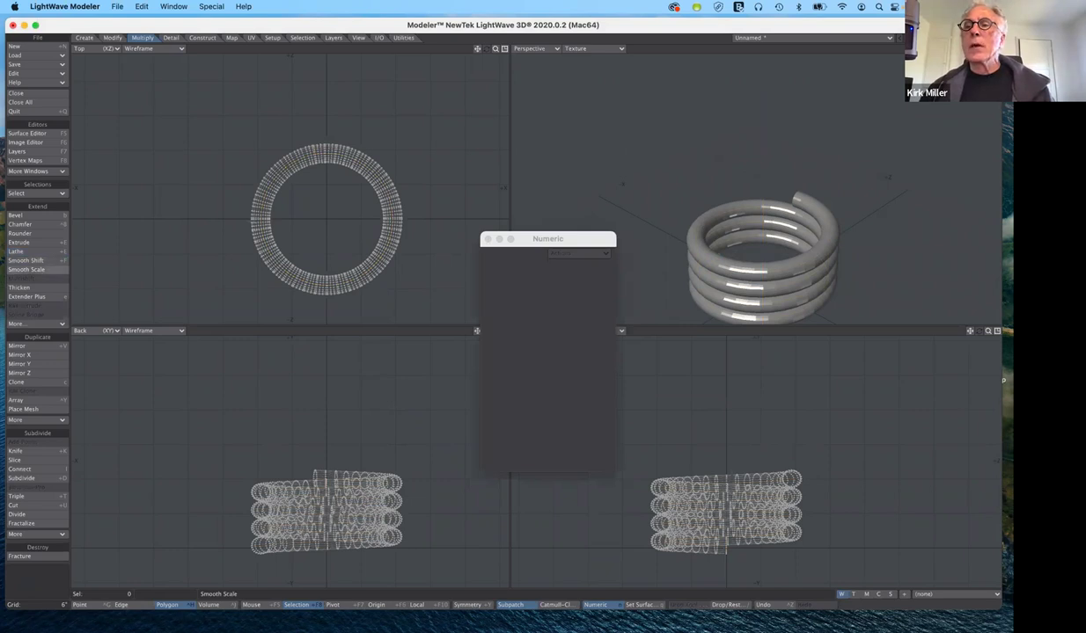
pyautogui.press('space')
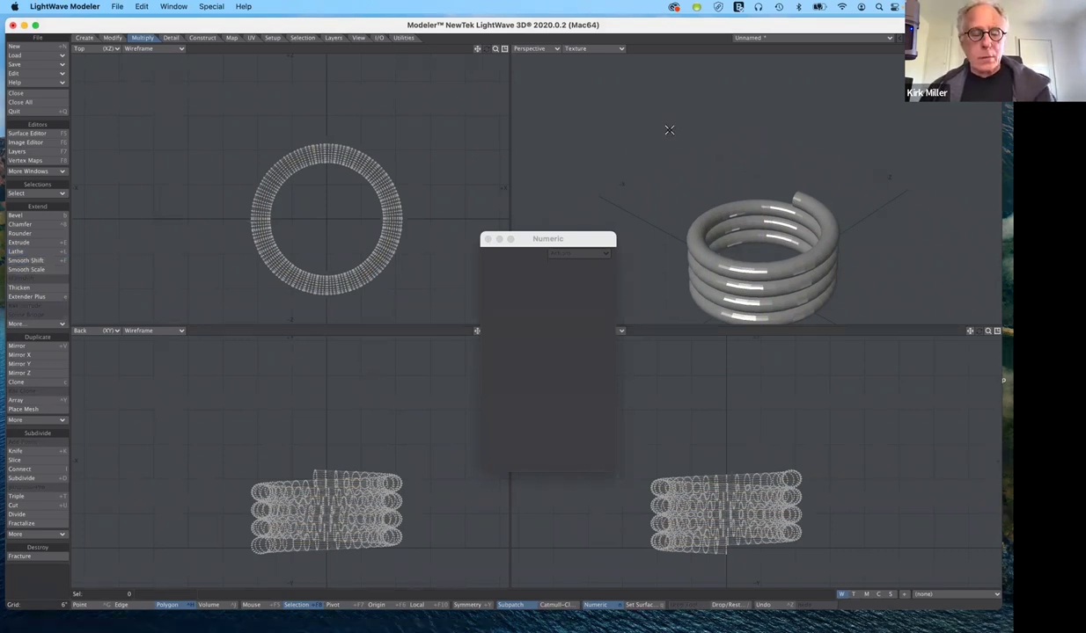
# - Switch to the first layer and delete the cube on it
pyautogui.press('1')
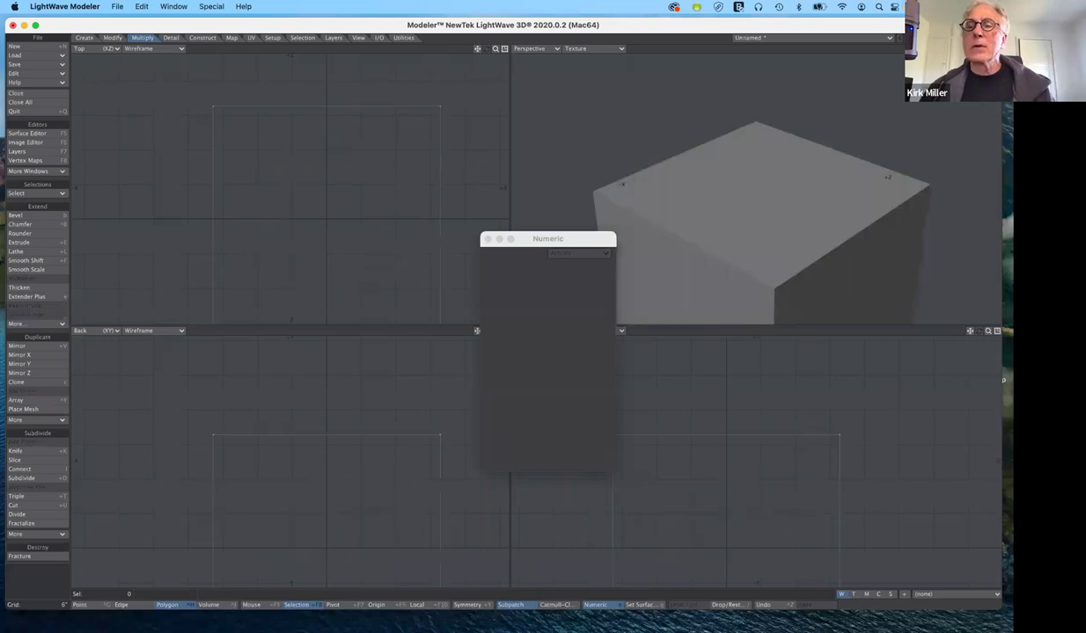
pyautogui.press('a')
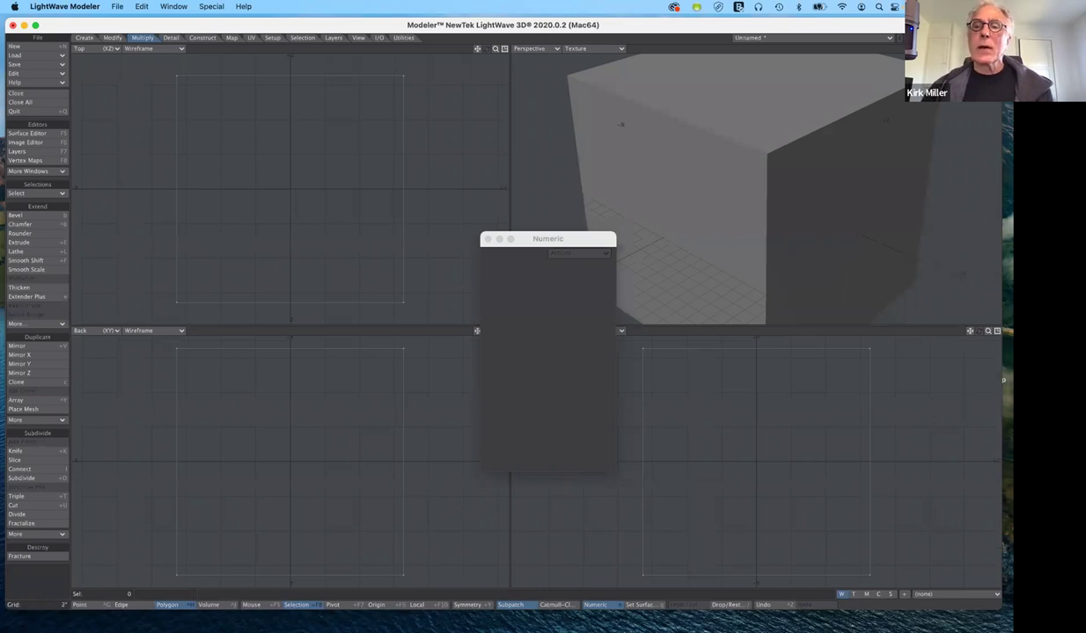
pyautogui.scroll(-3, 550, 232)
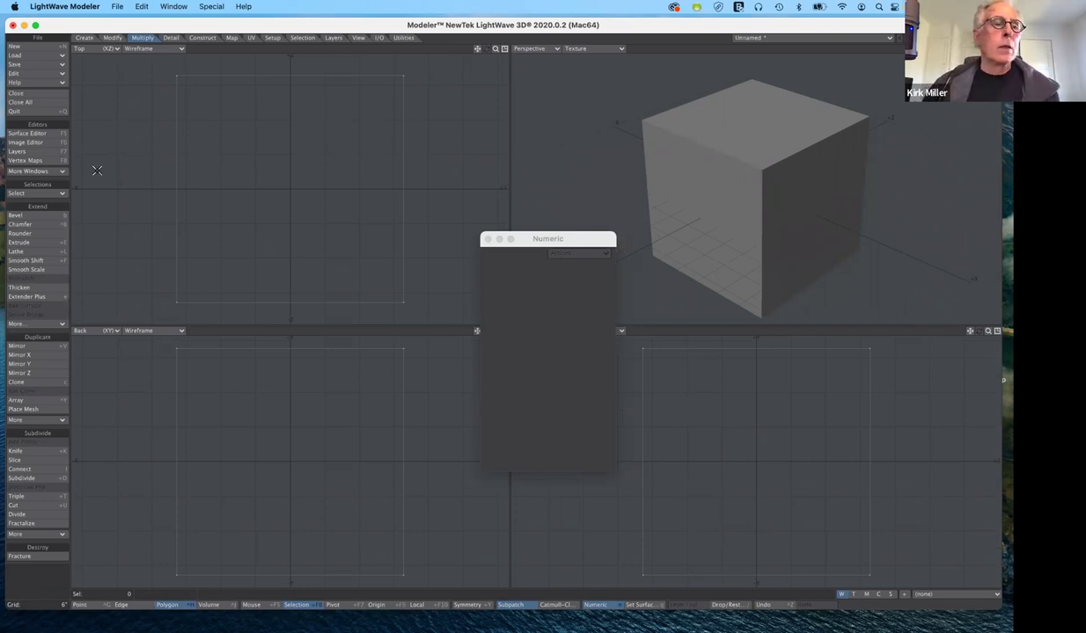
pyautogui.press('Delete')
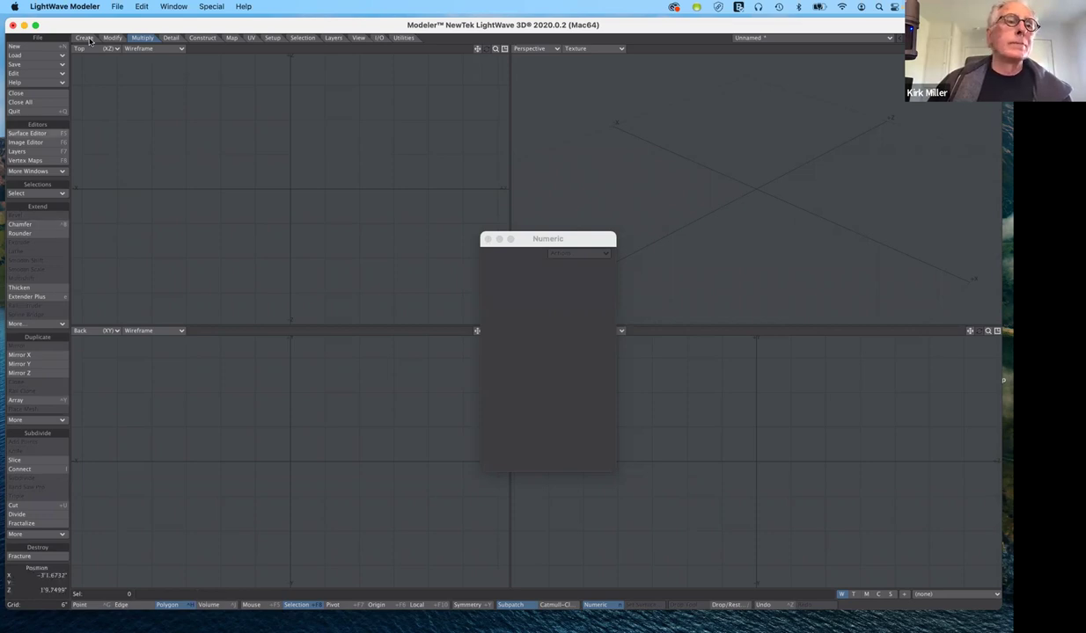
# - Create a box centered on the origin from the Box tool's default numeric values
pyautogui.press('n')
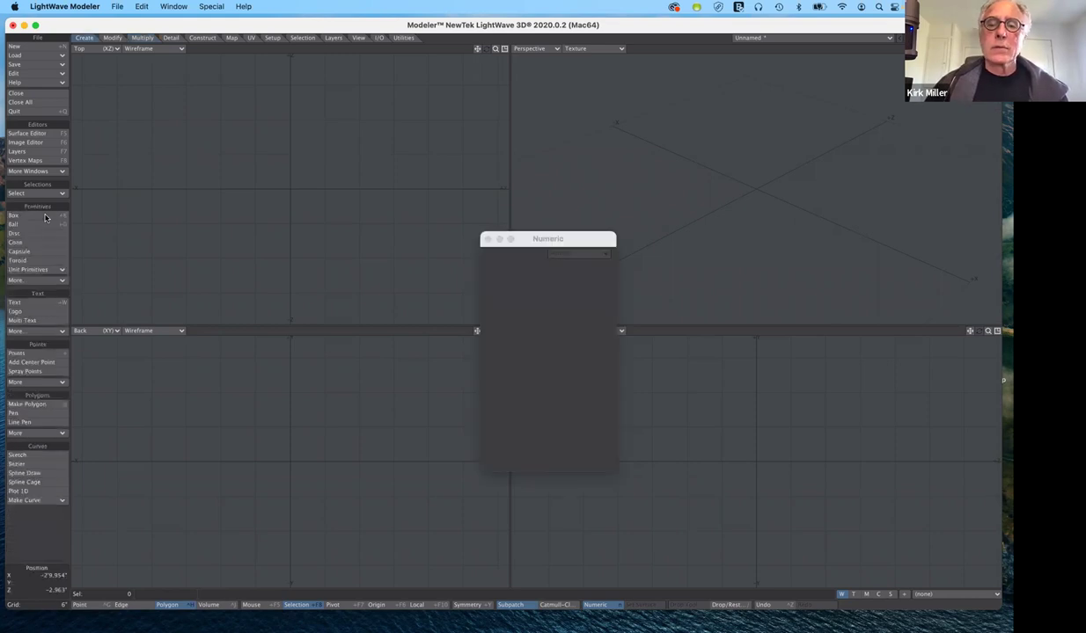
pyautogui.click(45, 217)
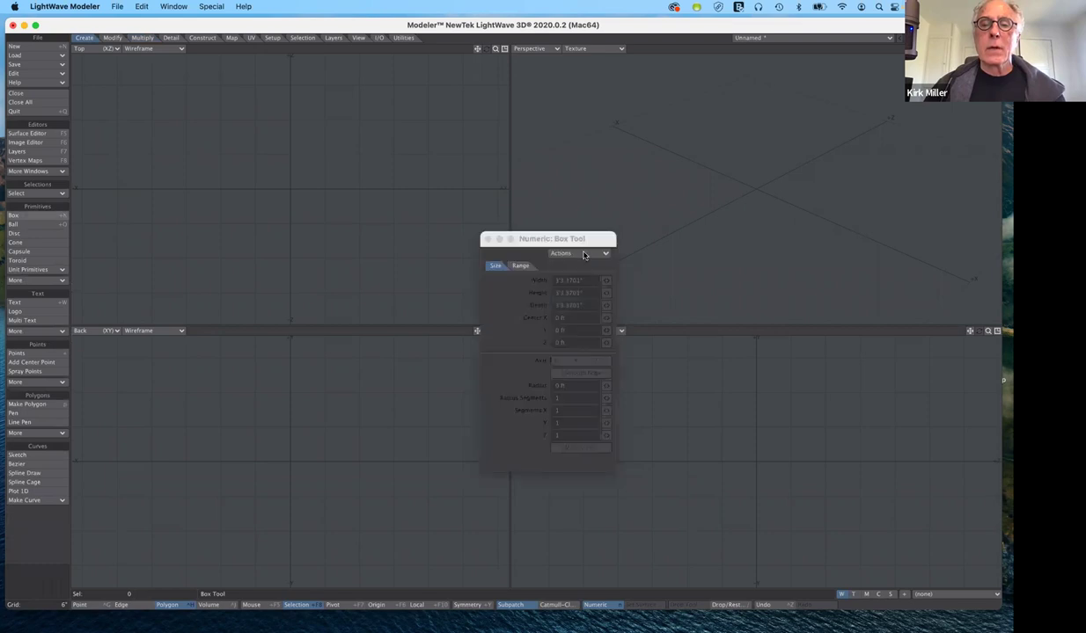
pyautogui.click(583, 255)
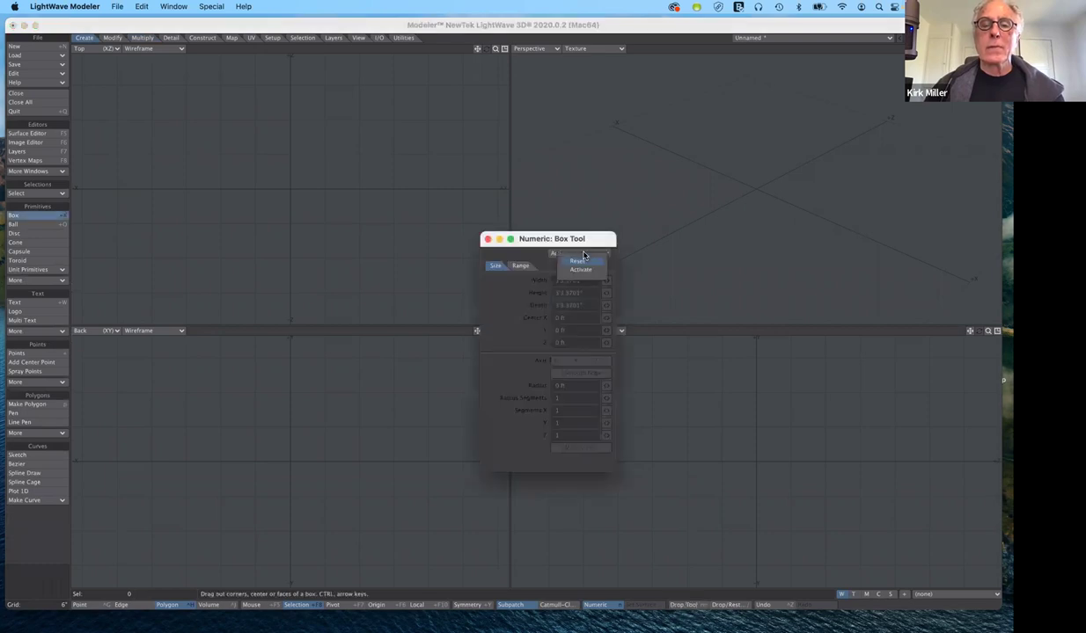
pyautogui.click(581, 269)
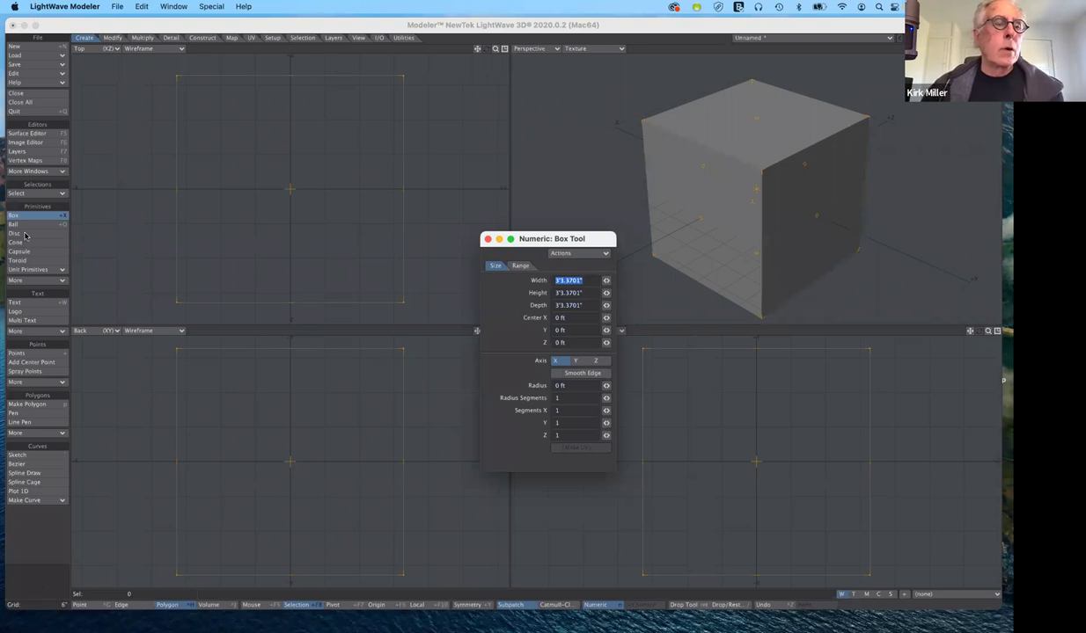
pyautogui.press('n')
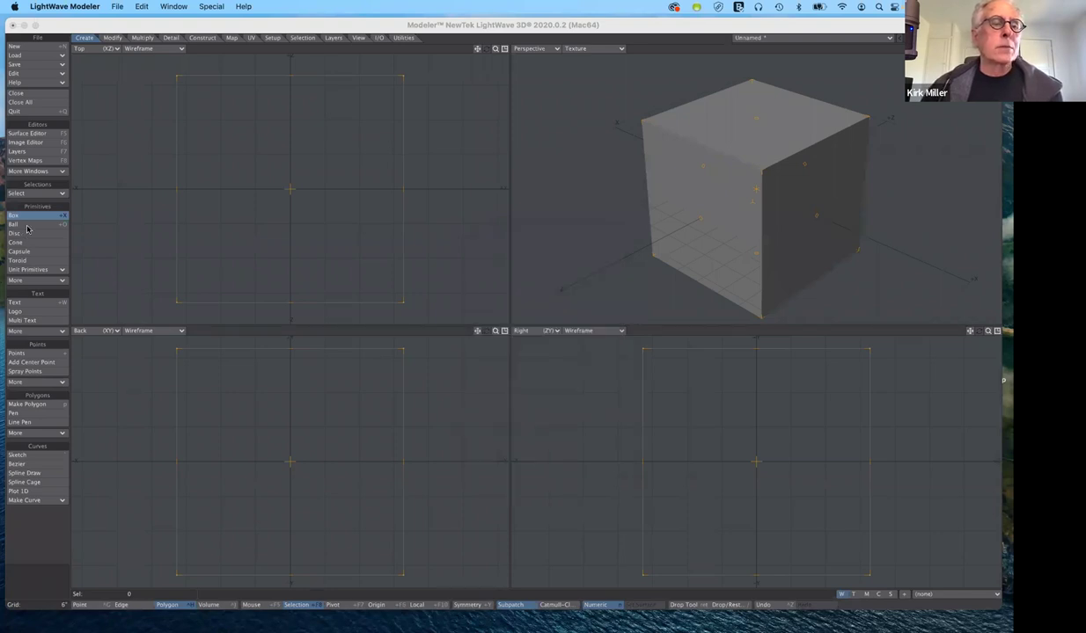
# - Create a globe-type ball at the origin with 24 sides and 12 segments, and drop the Ball tool
pyautogui.click(26, 226)
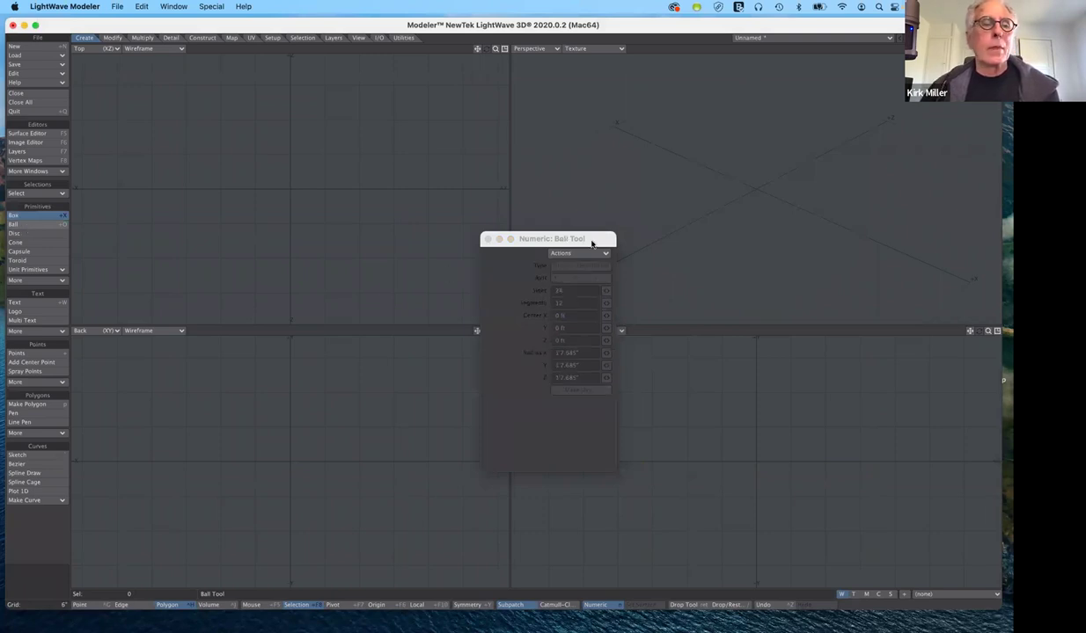
pyautogui.press('space')
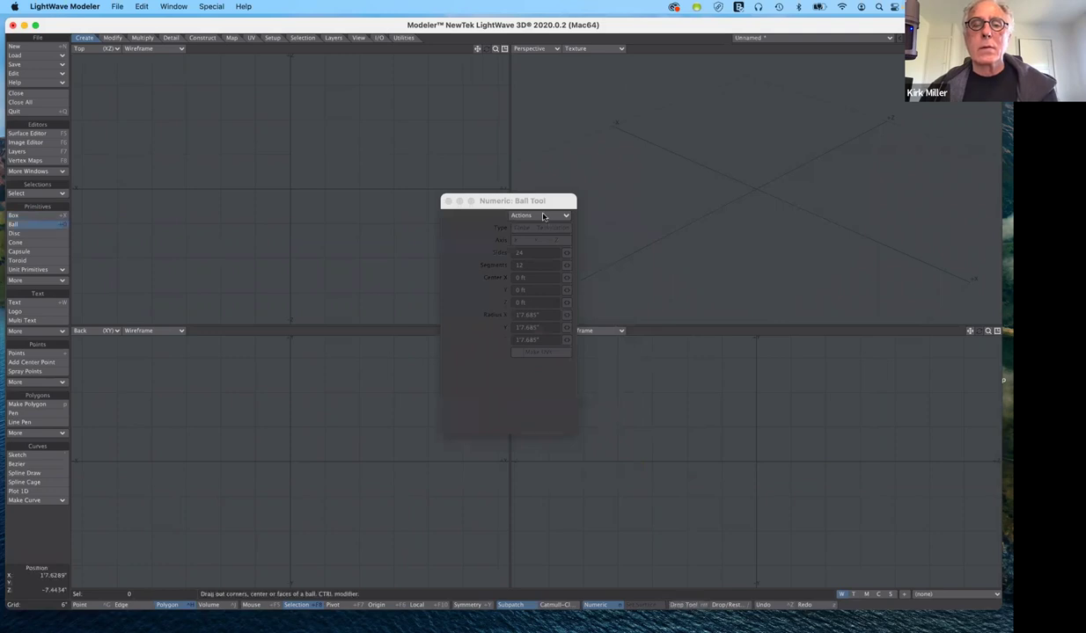
pyautogui.click(543, 217)
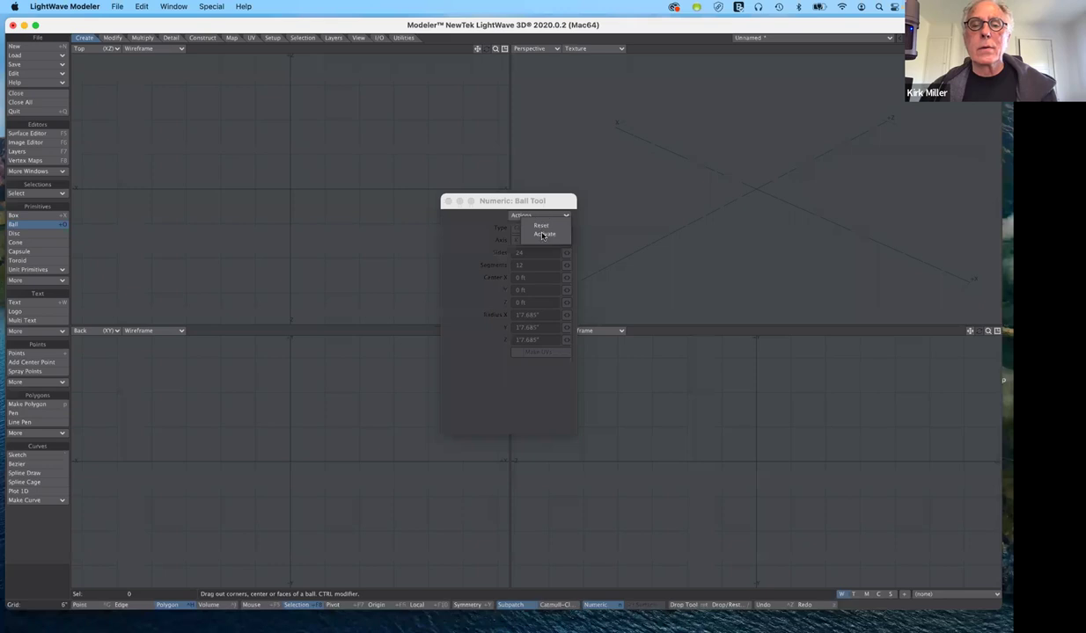
pyautogui.click(544, 234)
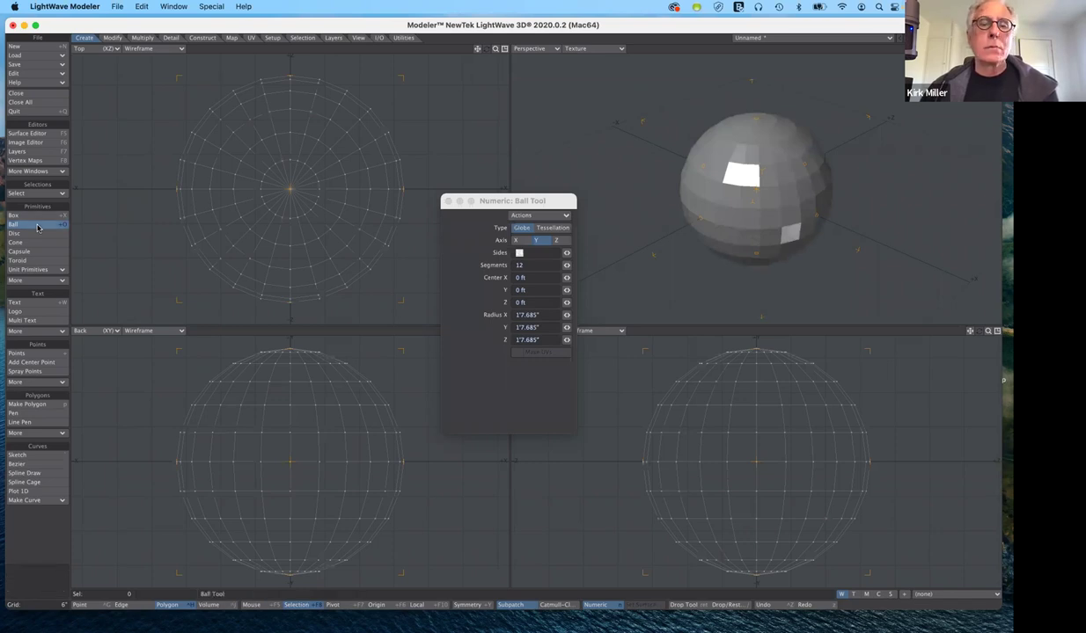
pyautogui.press('n')
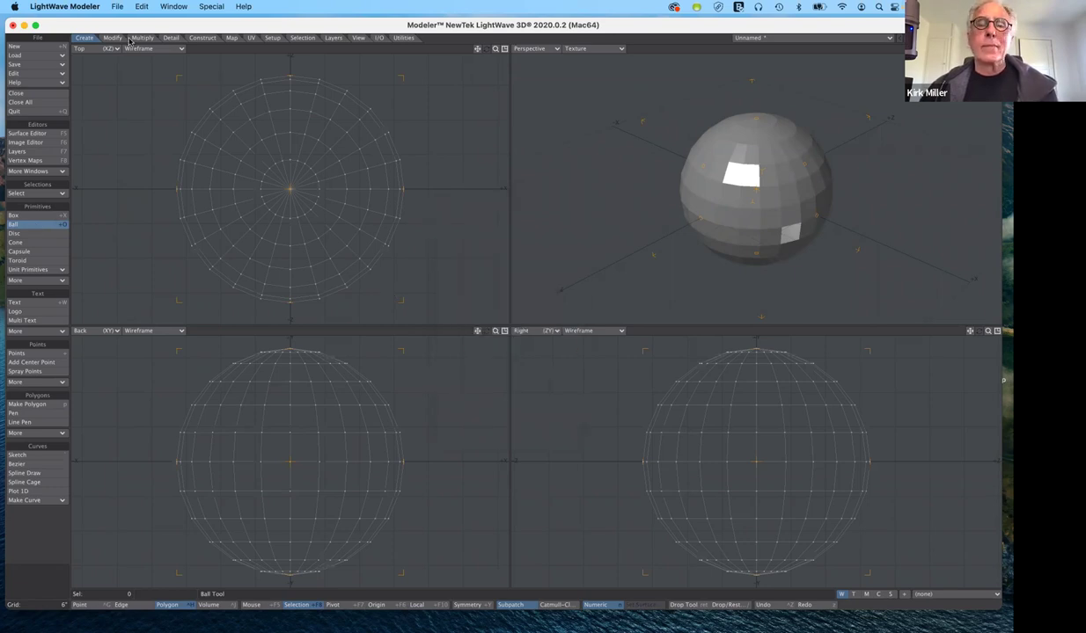
pyautogui.press('n')
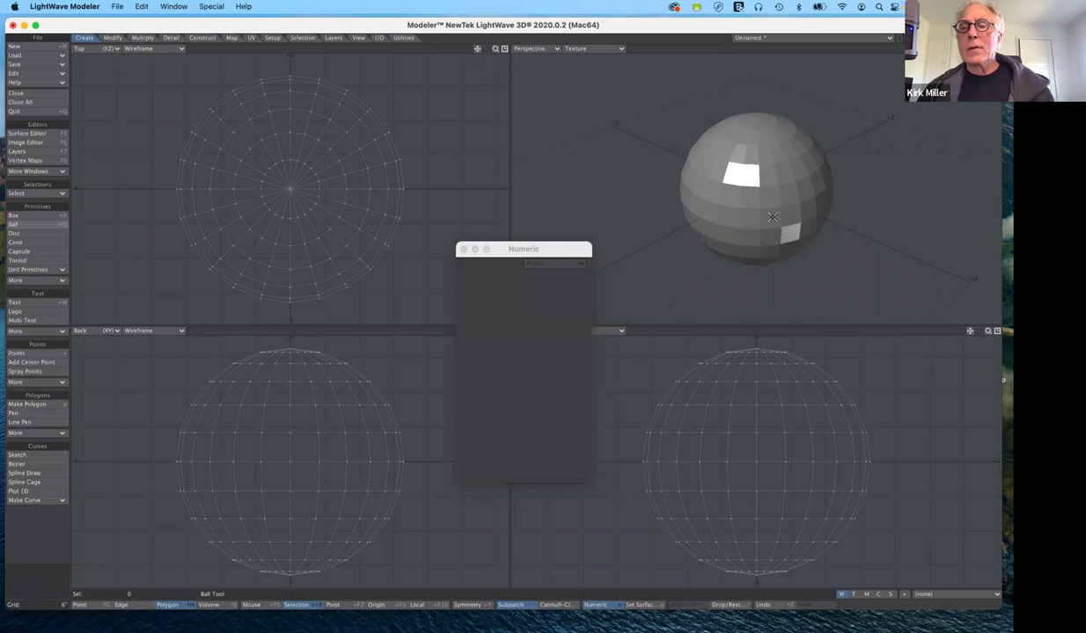
pyautogui.press('n')
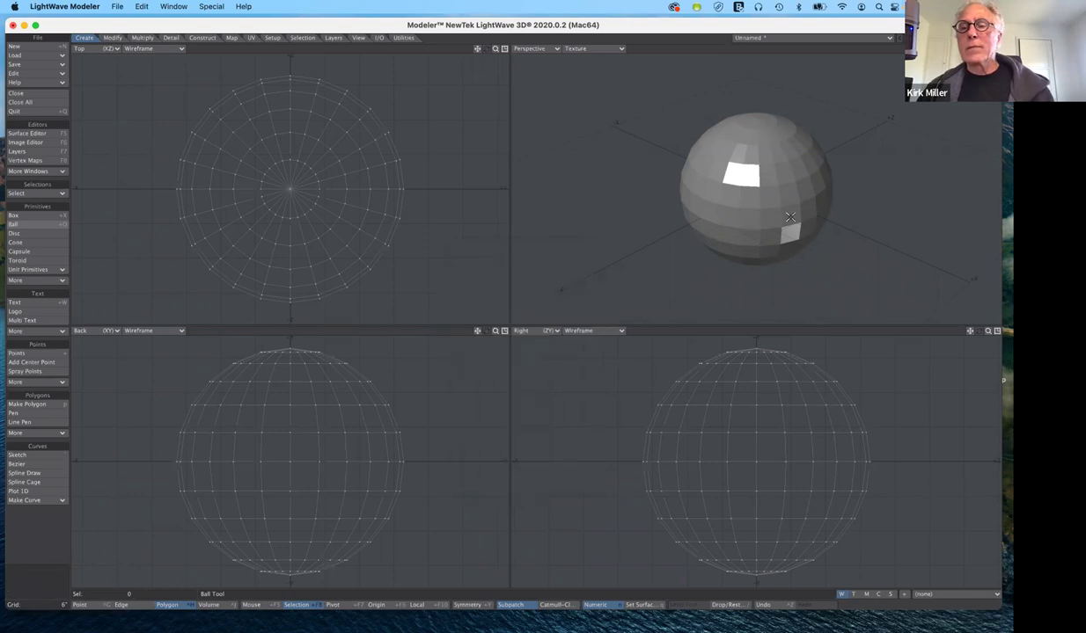
pyautogui.press('space')
# - Select a group of seven adjacent polygons spanning the two bands directly above and below the ball's equator
pyautogui.click(771, 236)
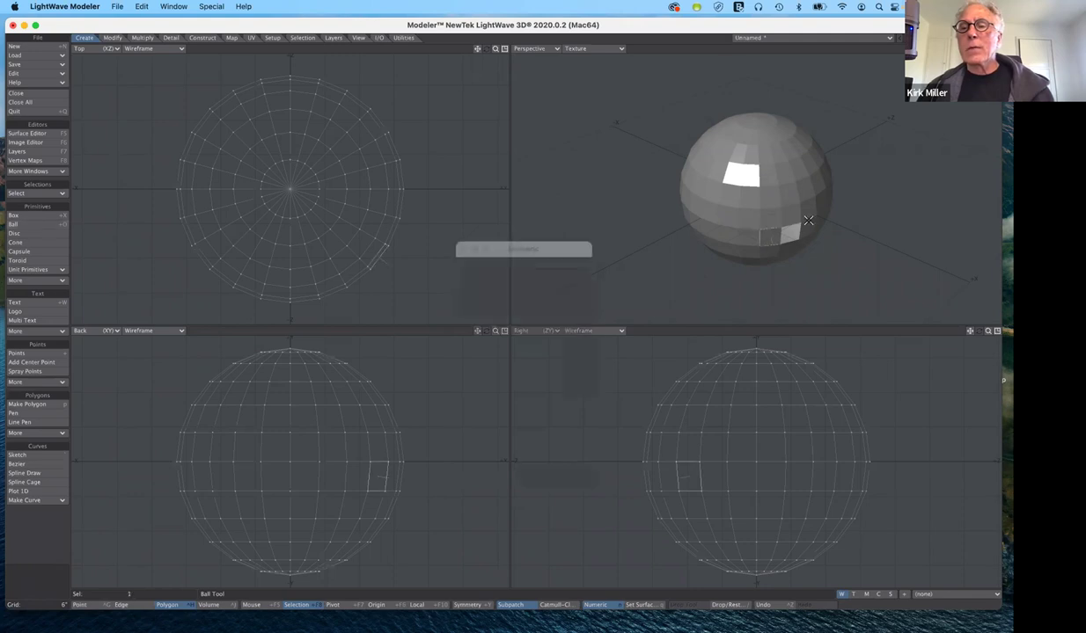
pyautogui.keyDown('shift'); pyautogui.click(771, 218); pyautogui.keyUp('shift')
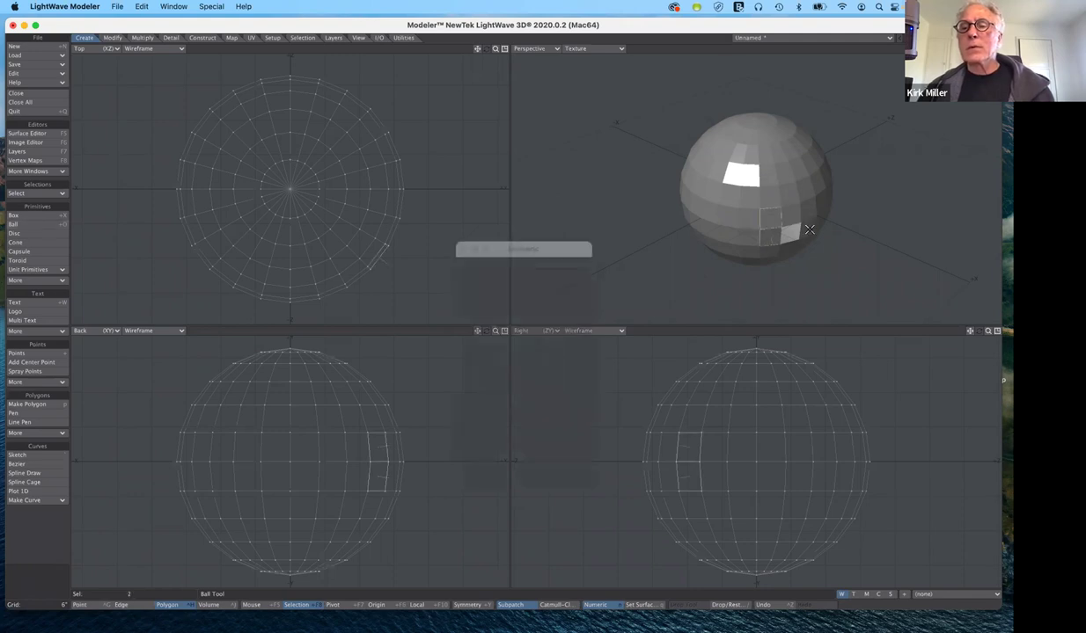
pyautogui.click(806, 210)
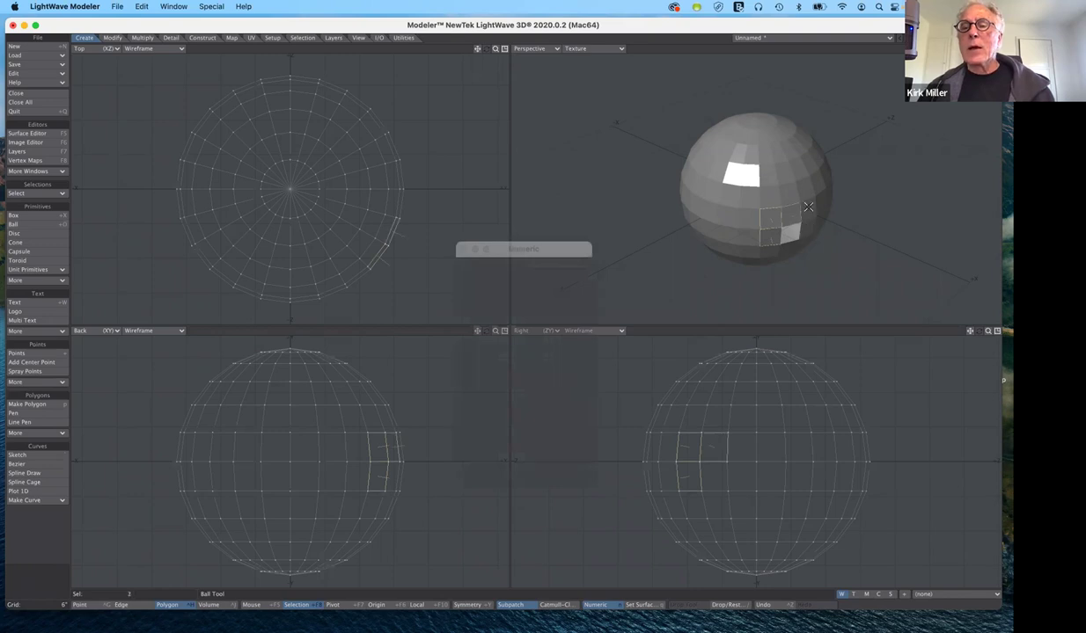
pyautogui.click(792, 229)
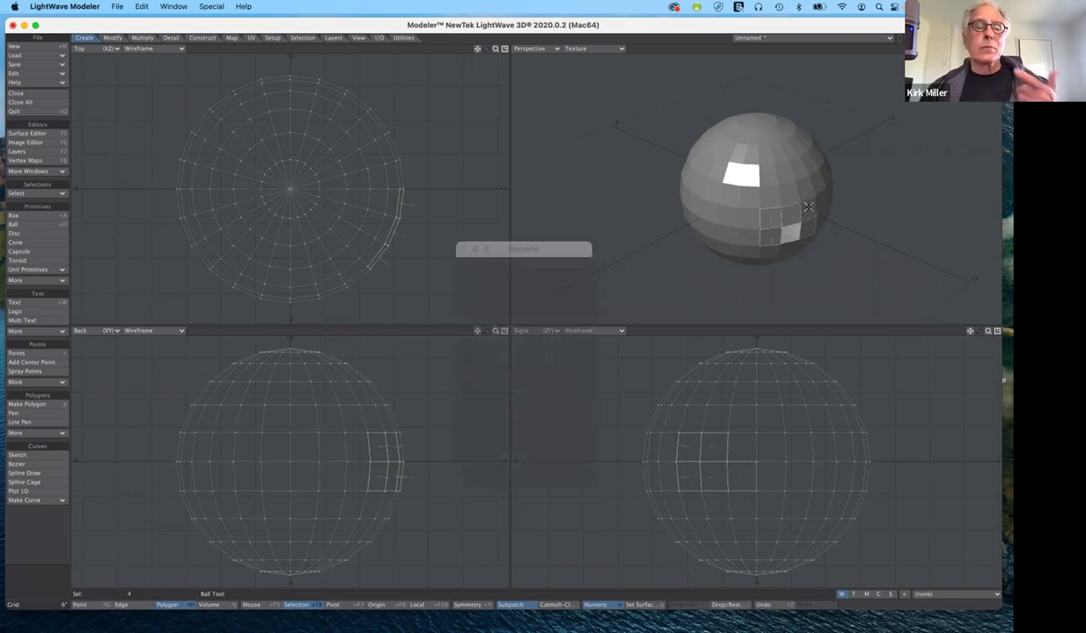
pyautogui.click(807, 208)
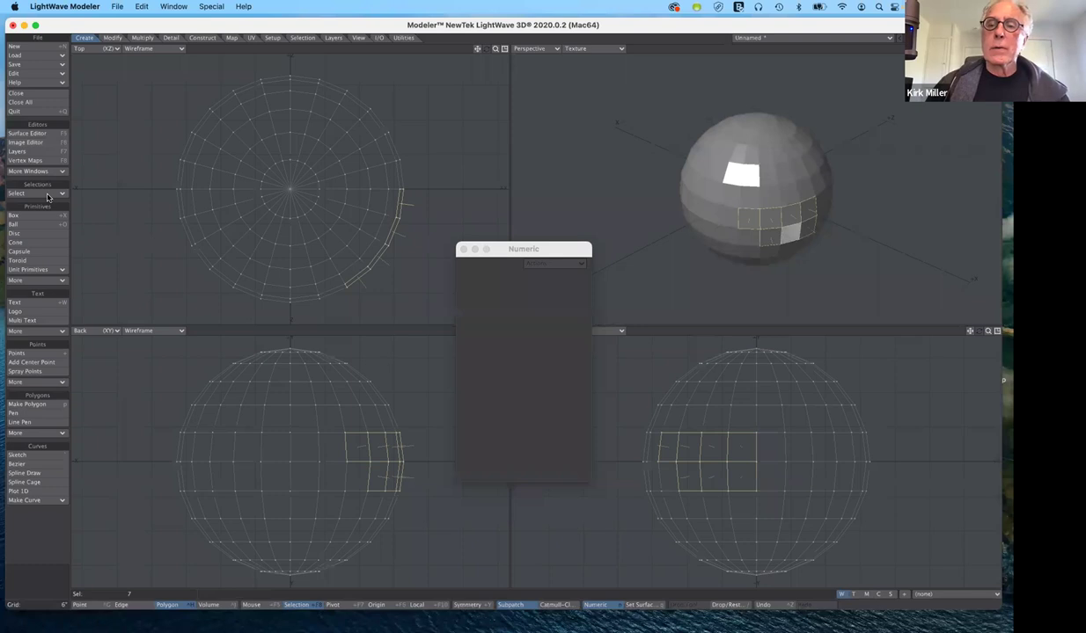
# - Try Select Loop on the polygon group, and clear the resulting selection
pyautogui.click(47, 193)
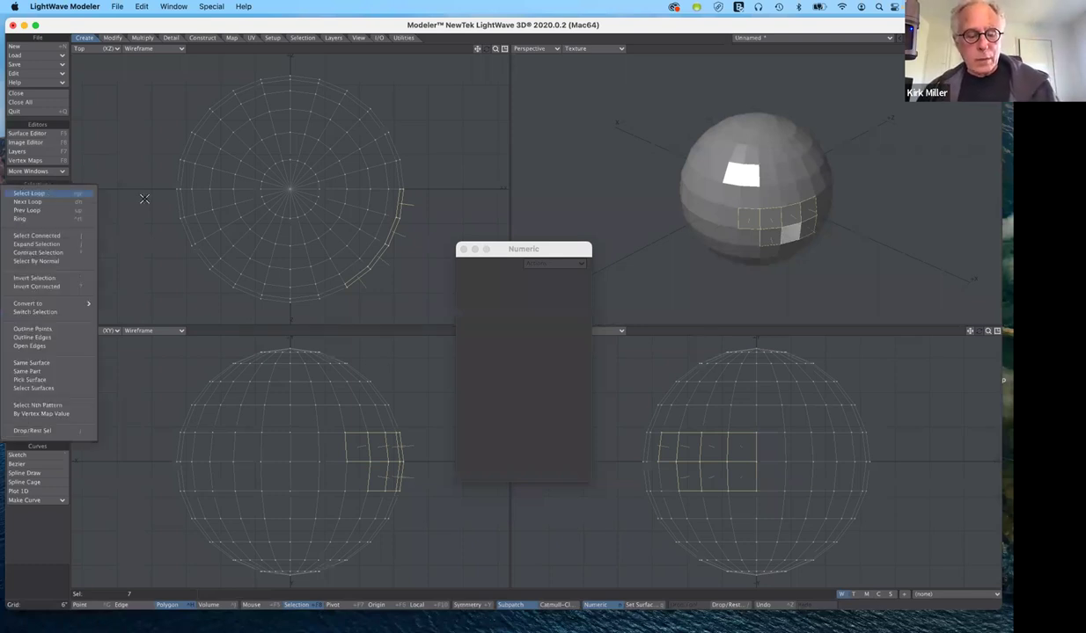
pyautogui.press('Right')
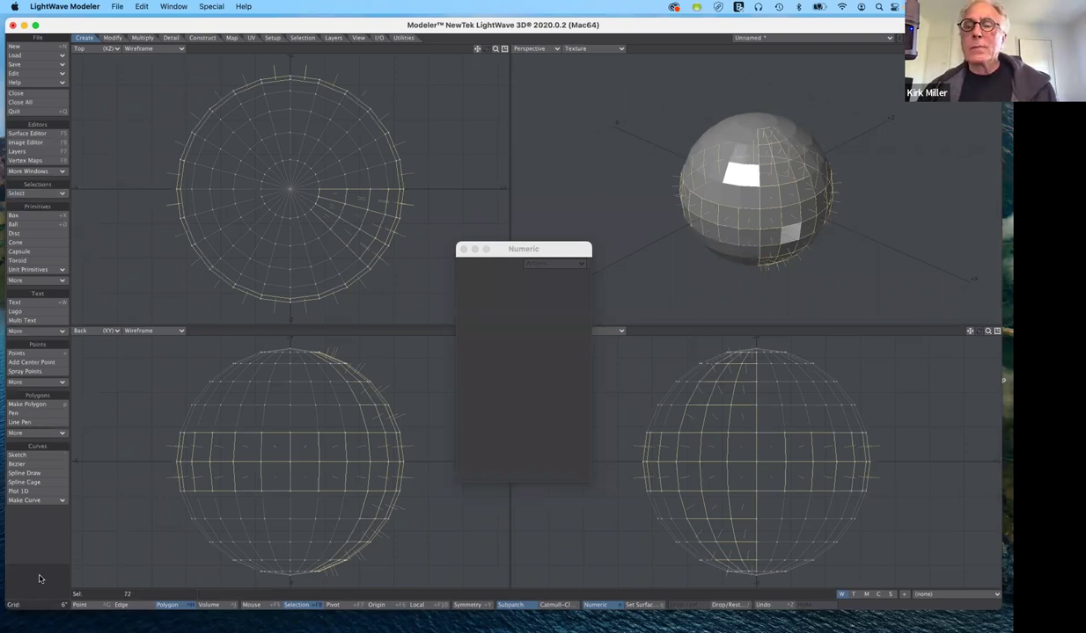
pyautogui.hotkey('shift', 'b')
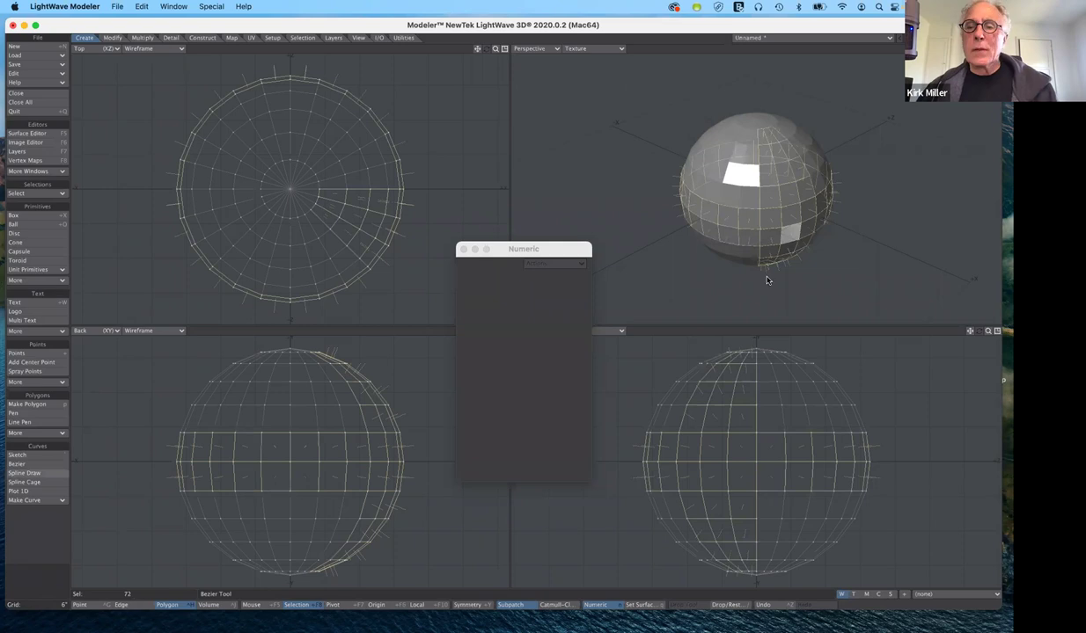
pyautogui.press('space')
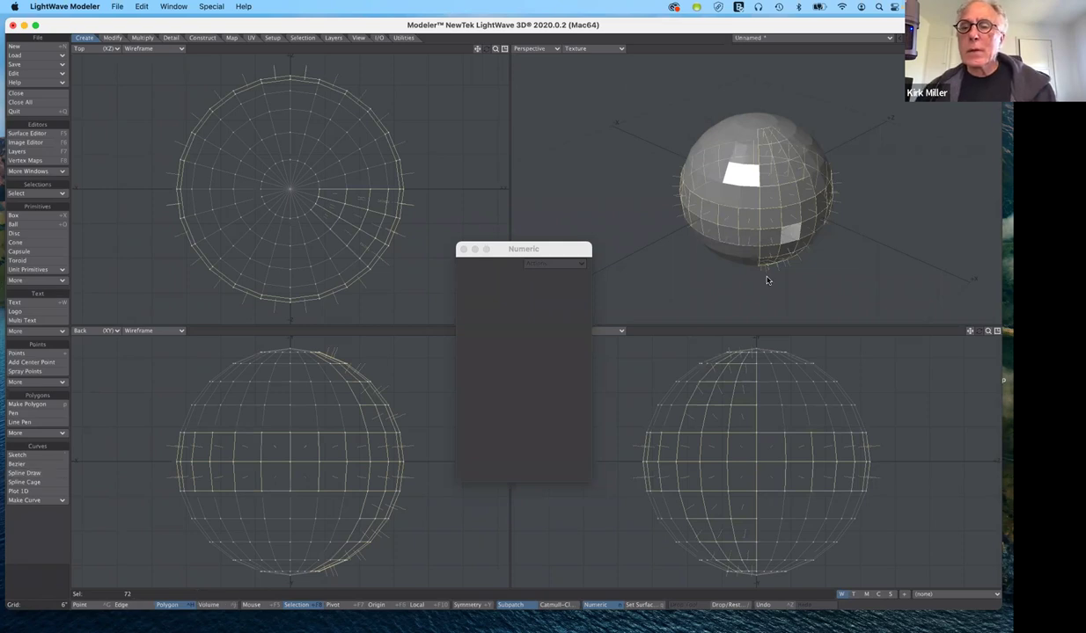
pyautogui.press('/')
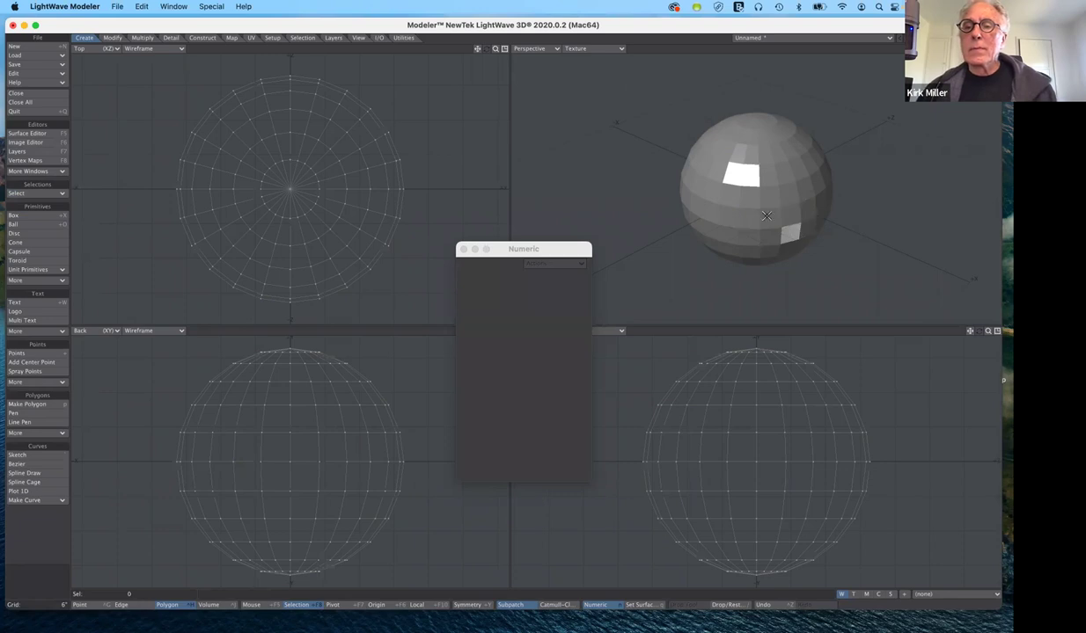
# - Select three neighboring polygons in the band just above the equator, and extend them around the ball with Select Loop
pyautogui.click(728, 216)
pyautogui.click(747, 218)
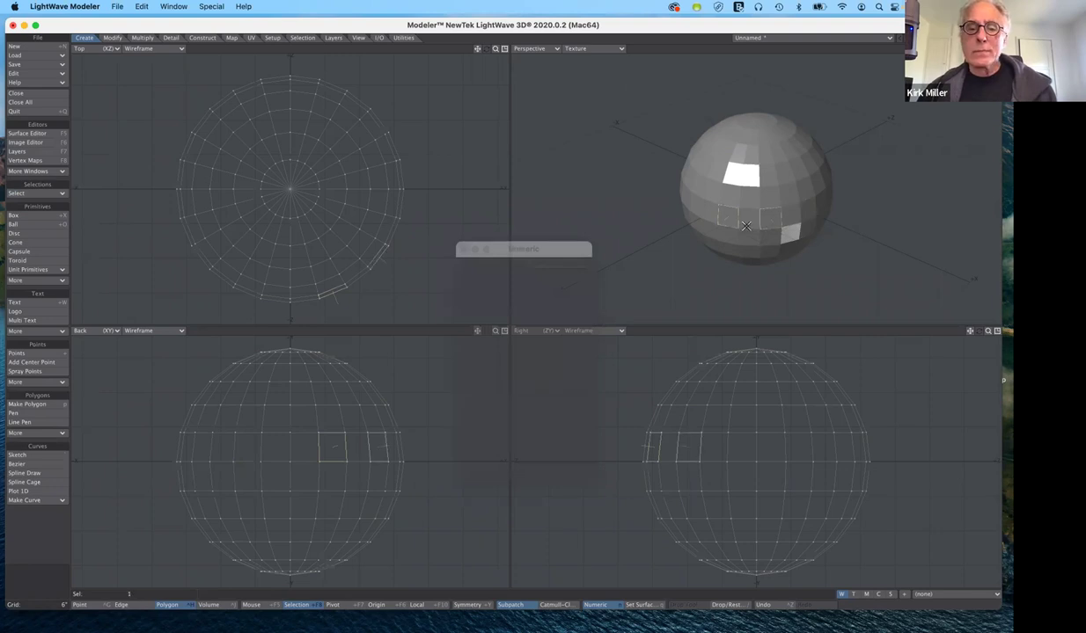
pyautogui.click(746, 227)
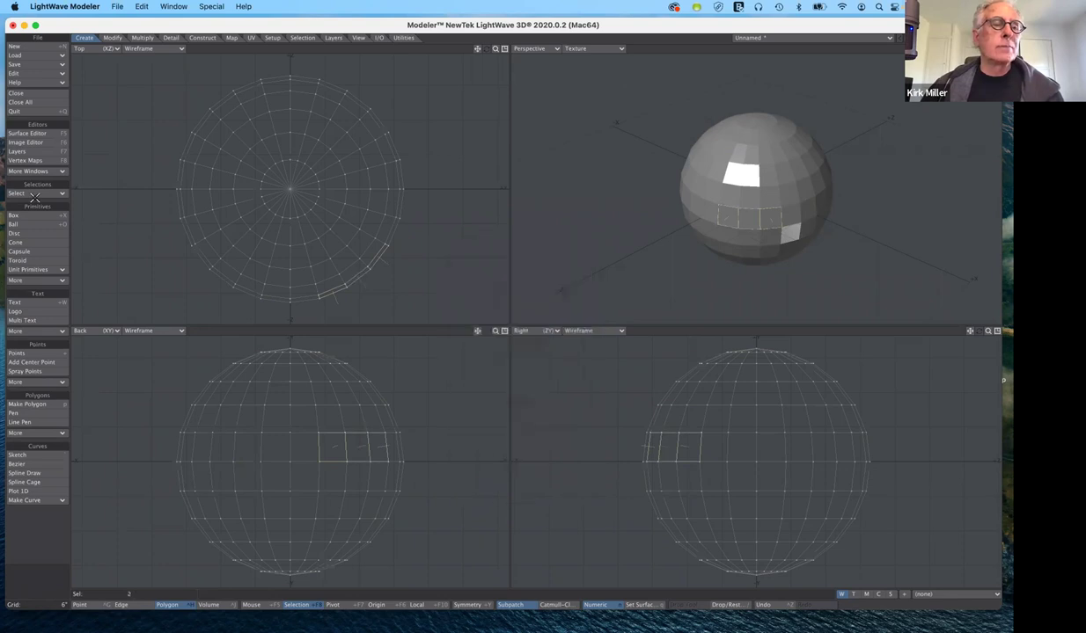
pyautogui.click(44, 194)
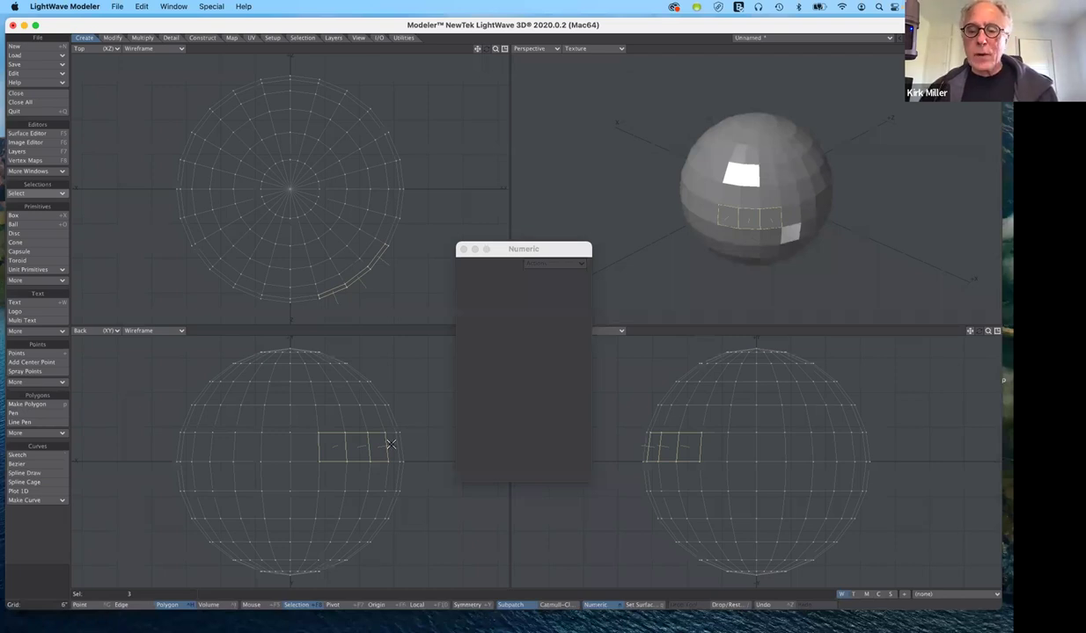
pyautogui.press('l')
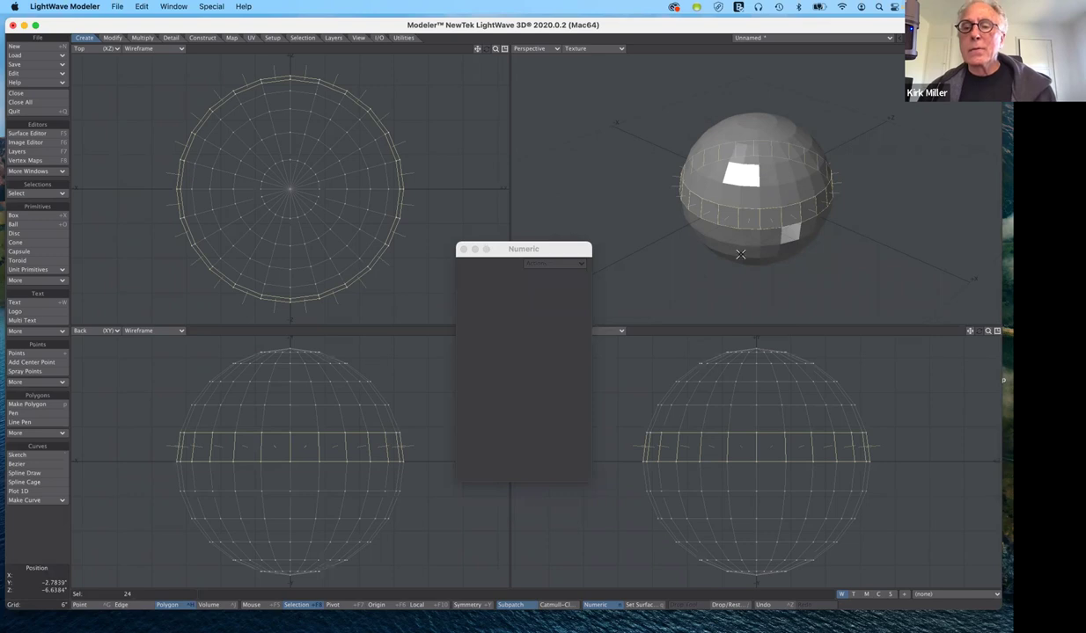
# - Add two neighboring polygons just below the equator to the selection, and extend them into a full band with Select Loop
pyautogui.press('n')
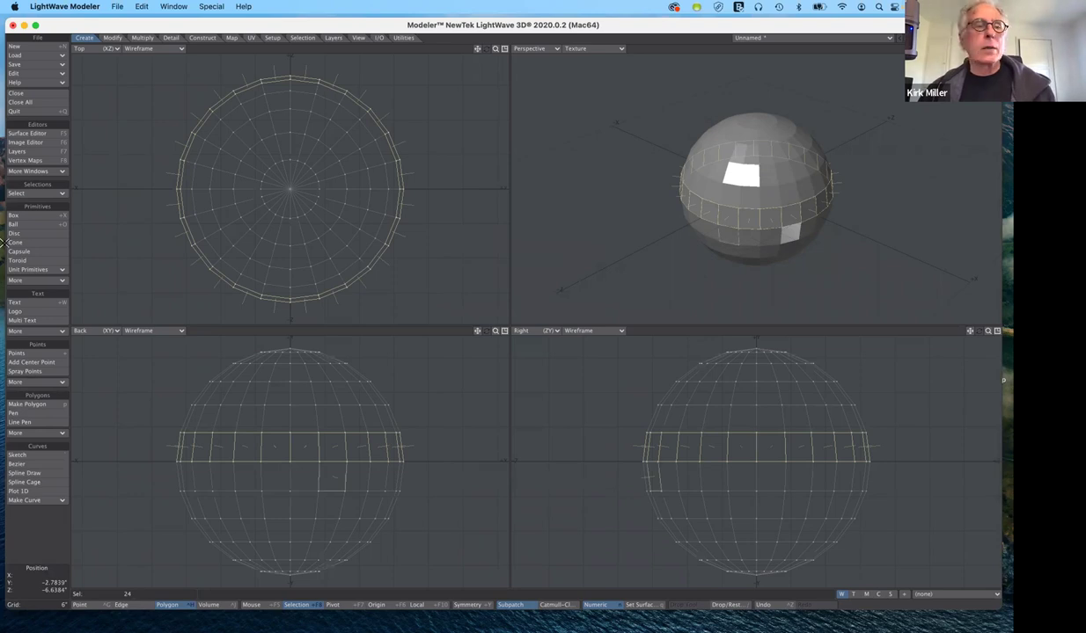
pyautogui.press('n')
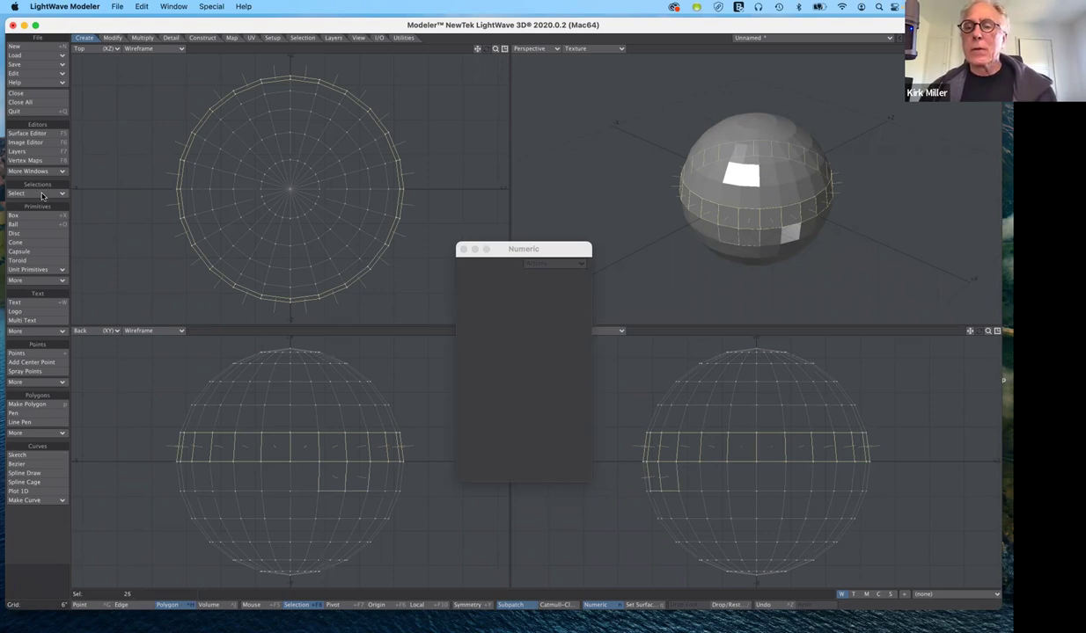
pyautogui.click(35, 192)
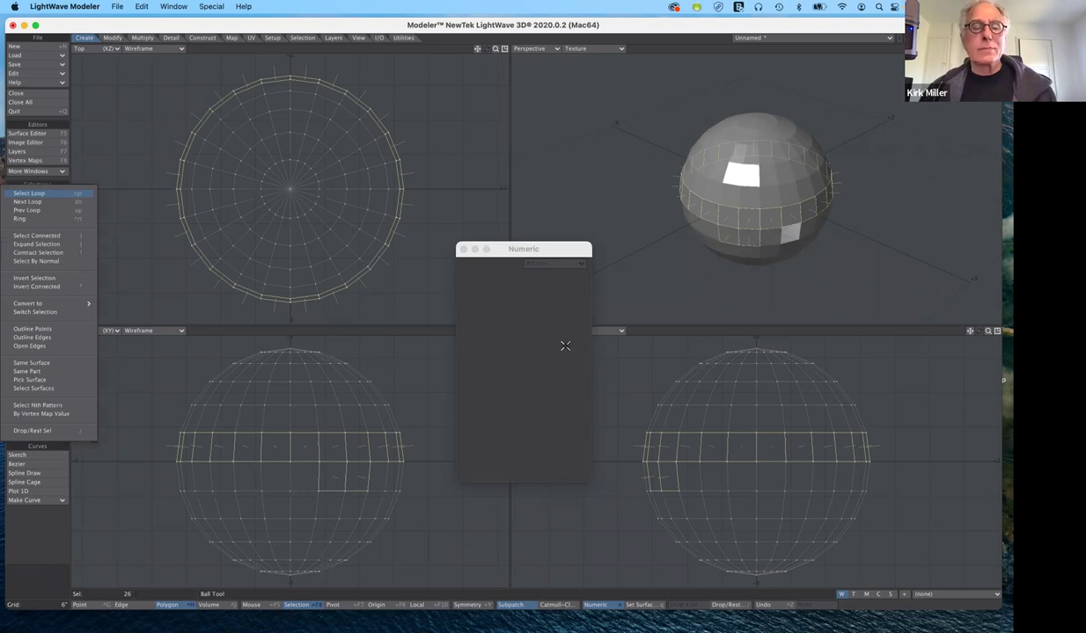
pyautogui.press('l')
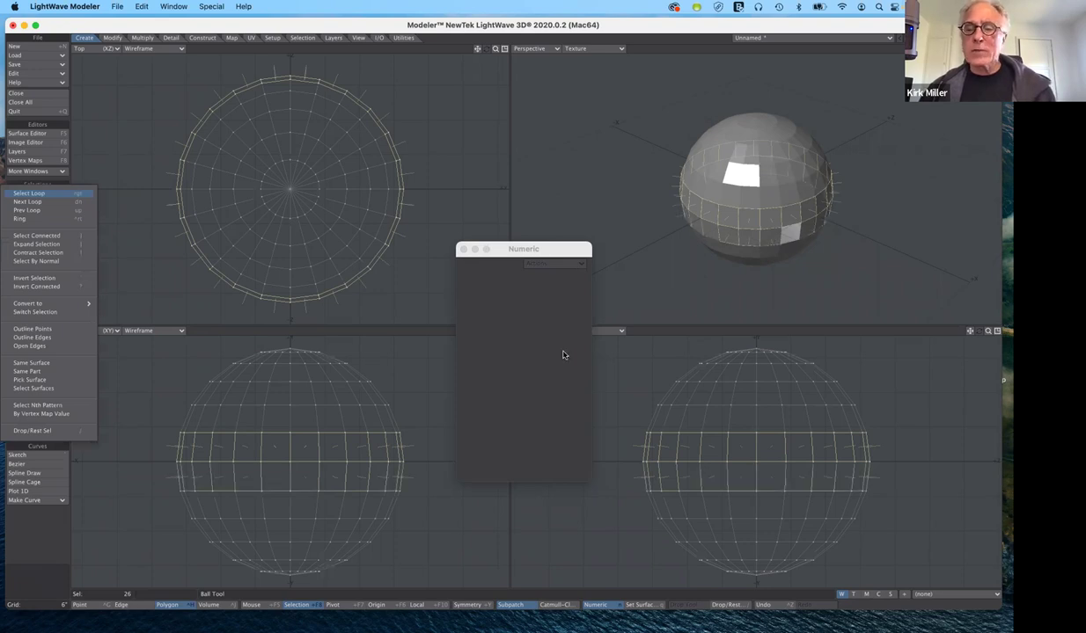
pyautogui.press('l')
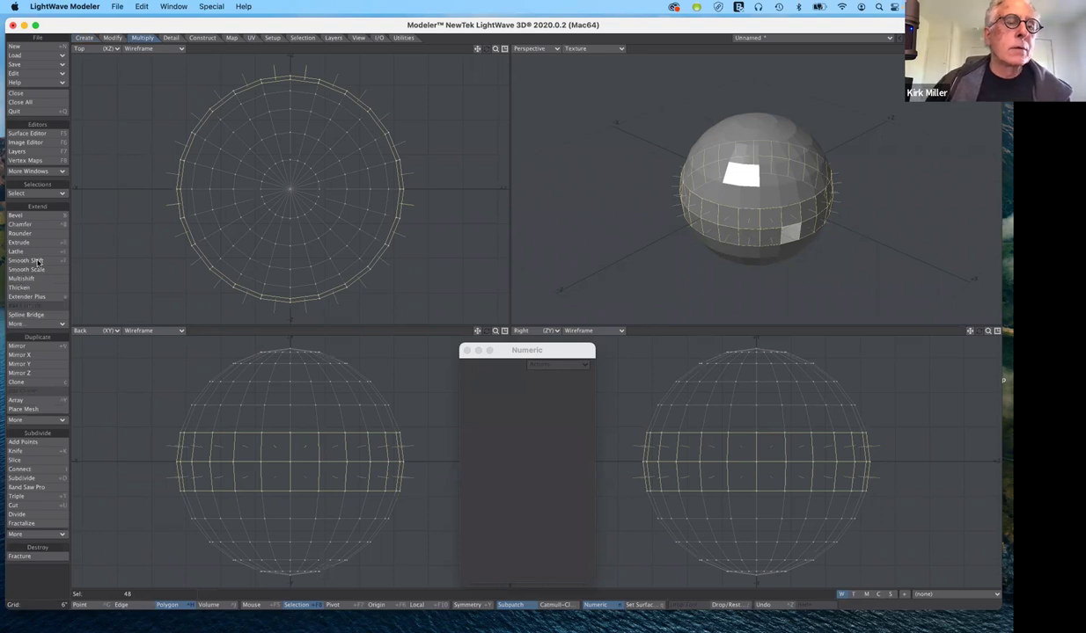
# - Apply Smooth Shift with 0 ft offset to the two selected bands, and scale them about the ball's center to about 143% with Size
pyautogui.click(35, 261)
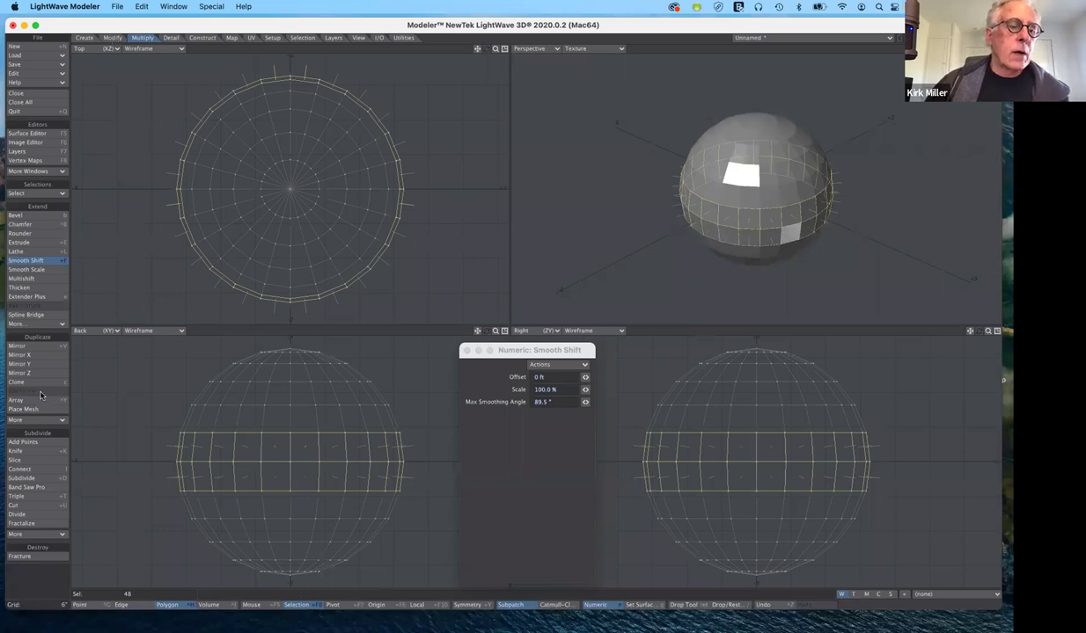
pyautogui.scroll(1, 41, 390)
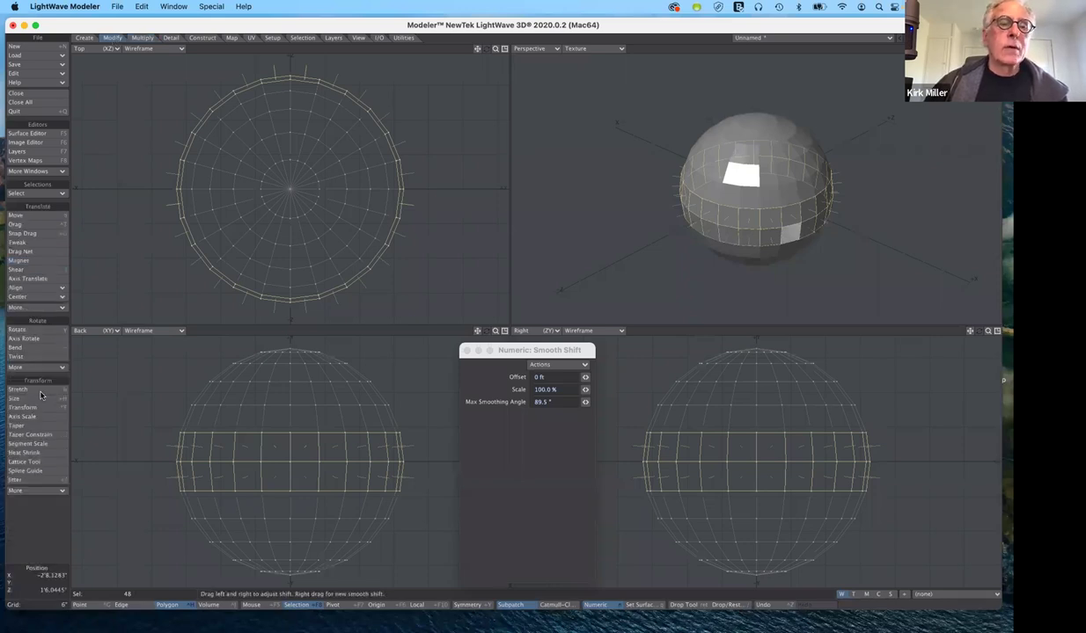
pyautogui.press('h')
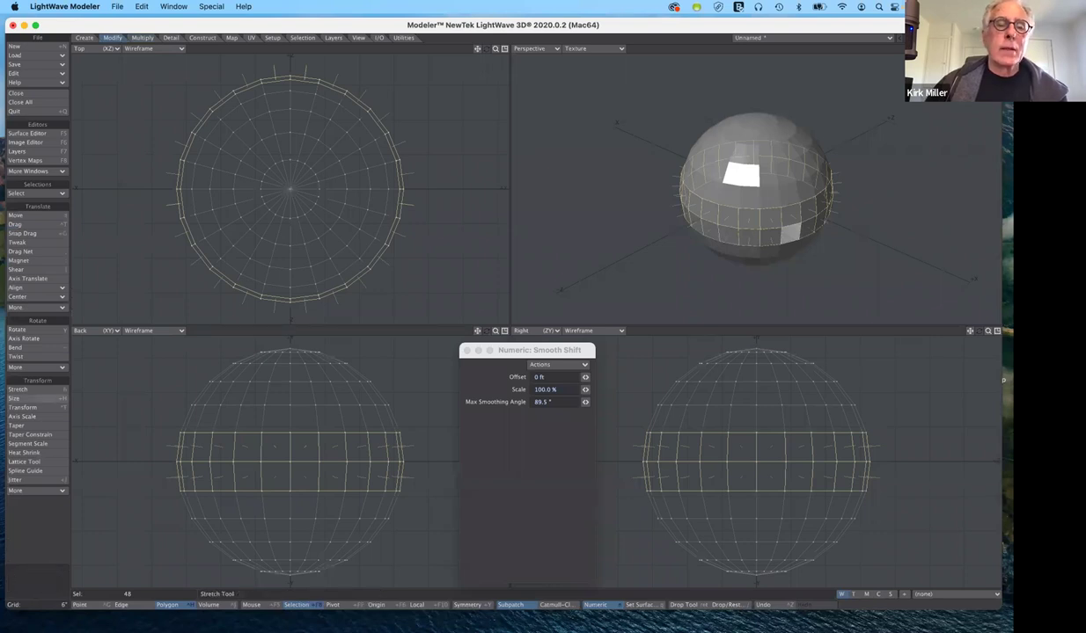
pyautogui.hotkey('shift', 'h')
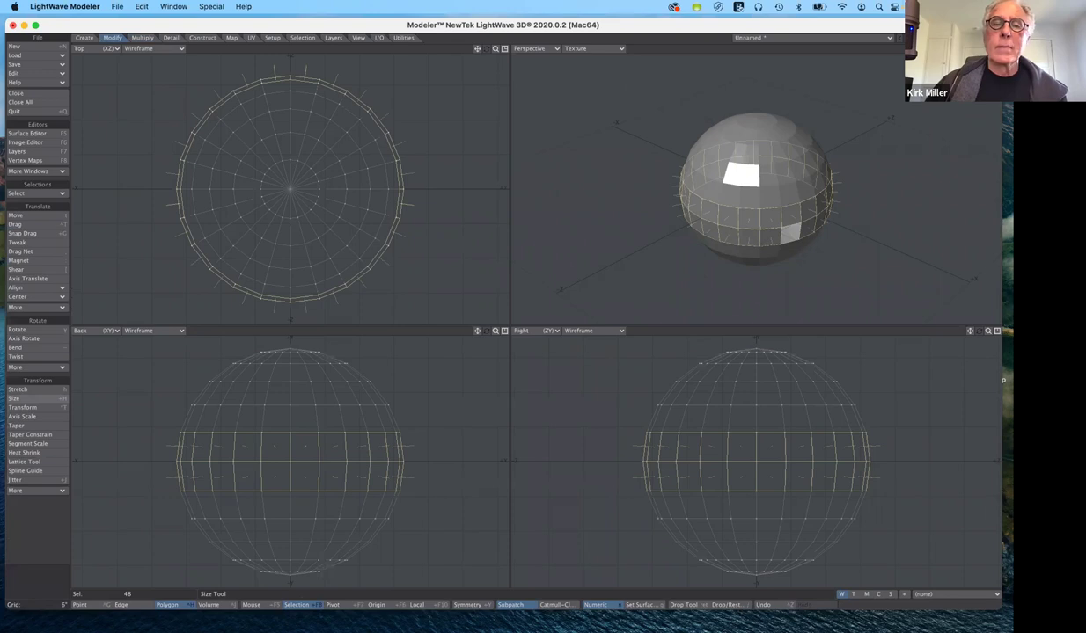
pyautogui.press('n')
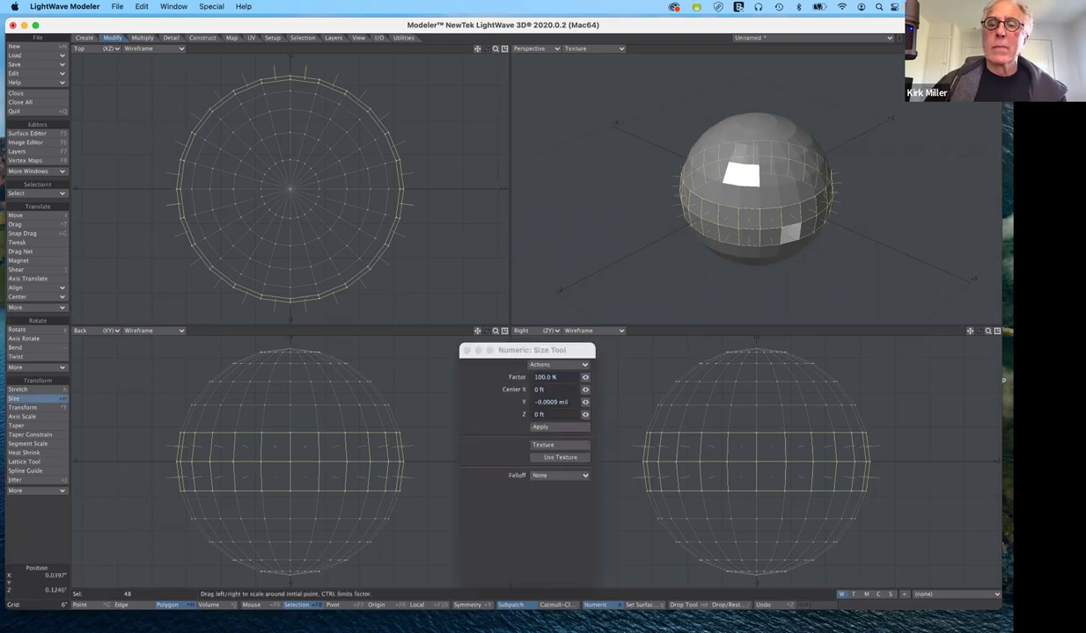
pyautogui.moveTo(290, 189); pyautogui.dragTo(471, 188)
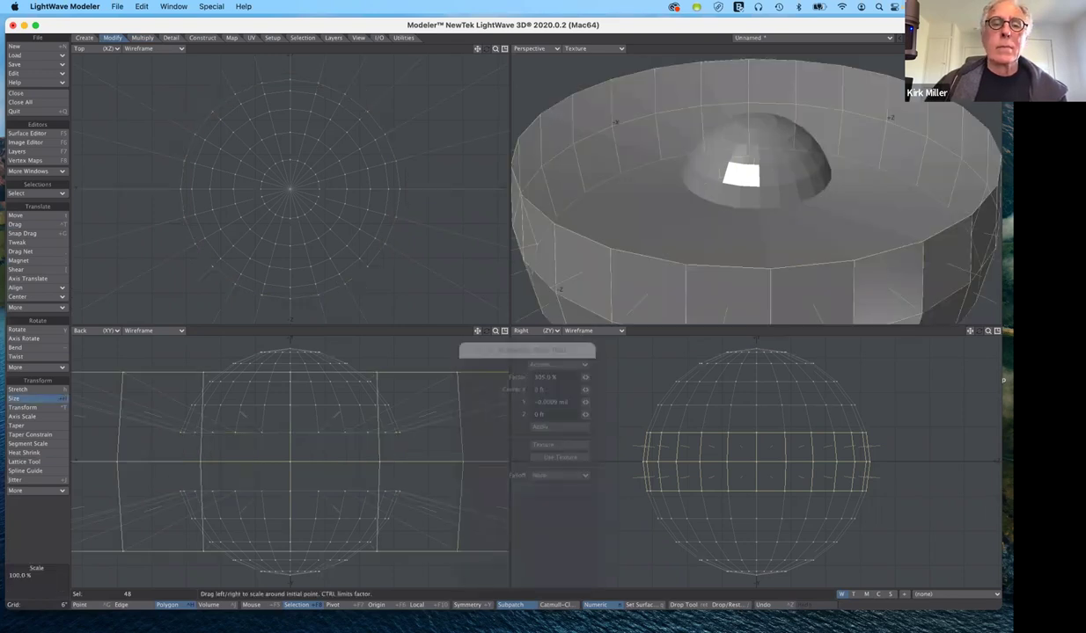
pyautogui.moveTo(471, 188); pyautogui.dragTo(363, 188)
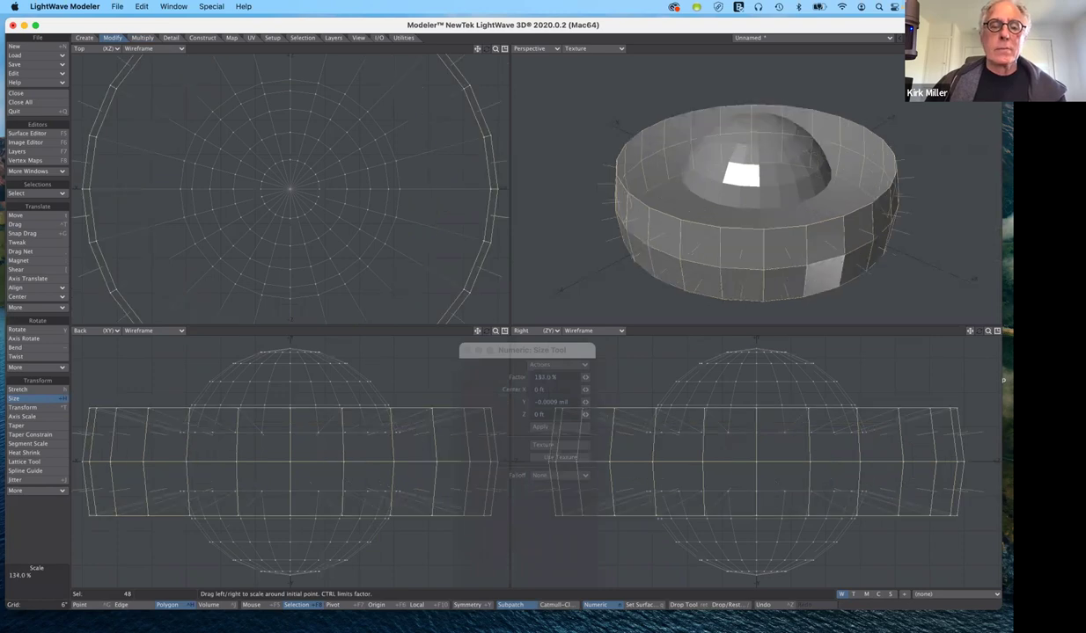
pyautogui.click(328, 189)
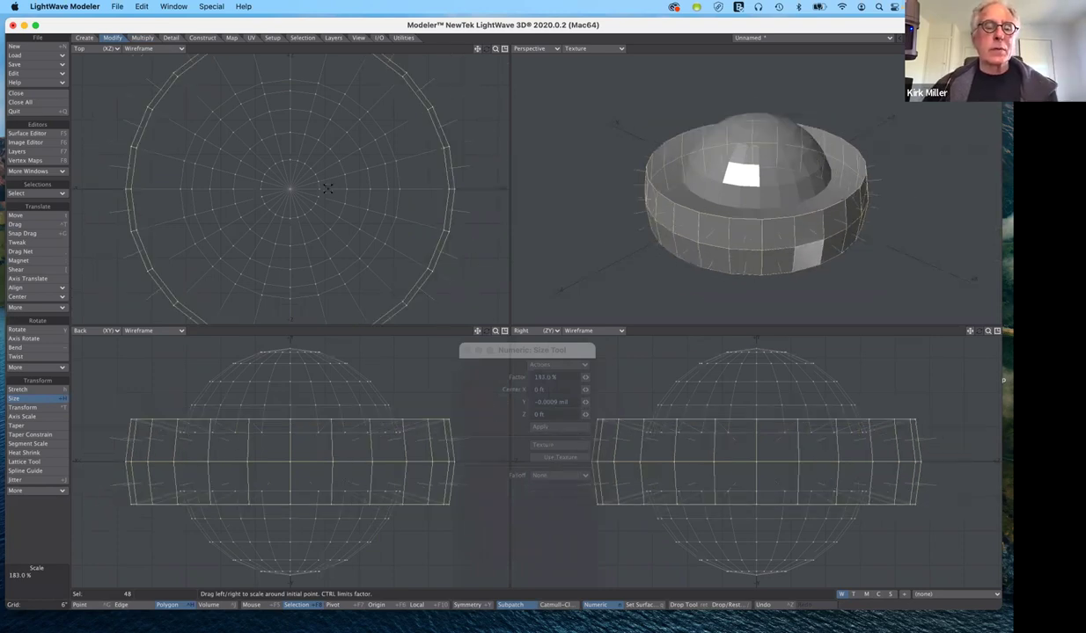
pyautogui.click(201, 411)
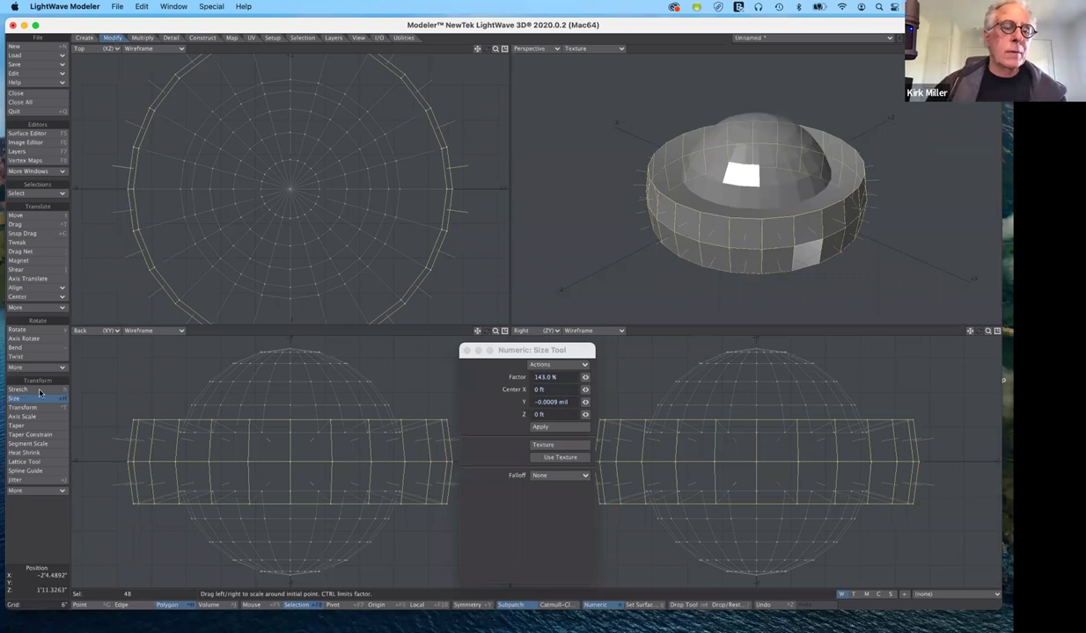
# - Stretch the enlarged bands in the Back view to about 107% horizontally and 11% vertically, forming a thin saucer rim
pyautogui.press('h')
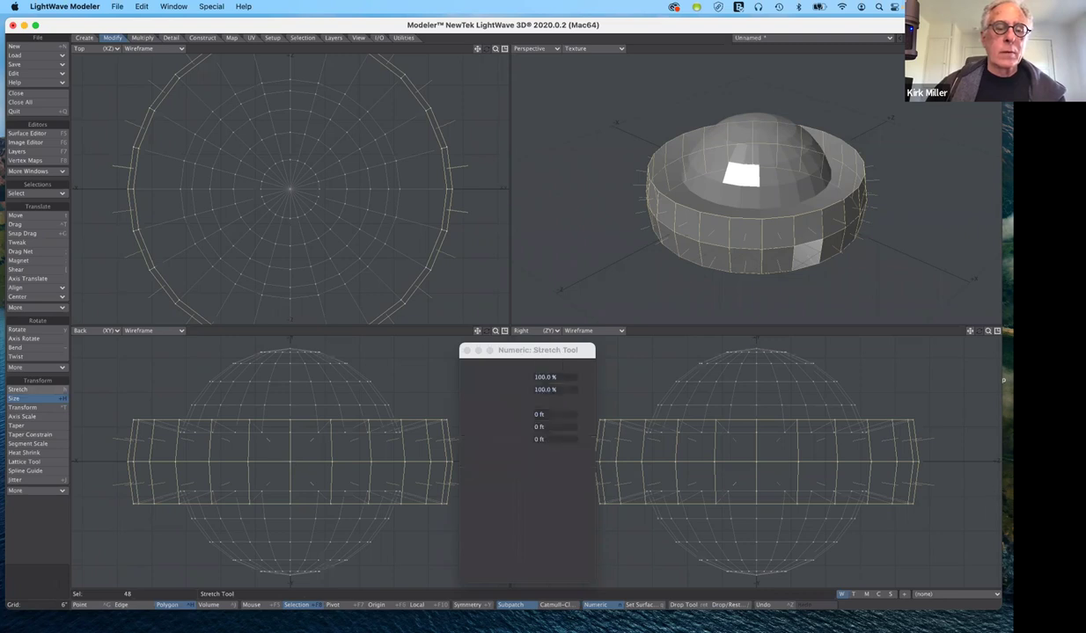
pyautogui.moveTo(292, 462); pyautogui.dragTo(290, 462)
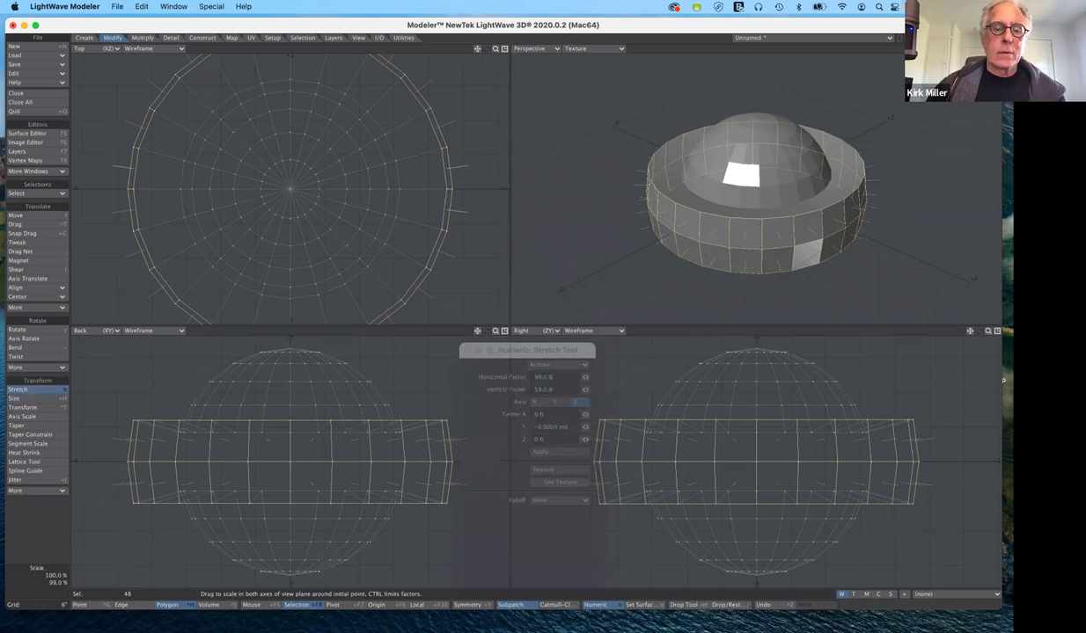
pyautogui.moveTo(289, 497); pyautogui.dragTo(277, 525)
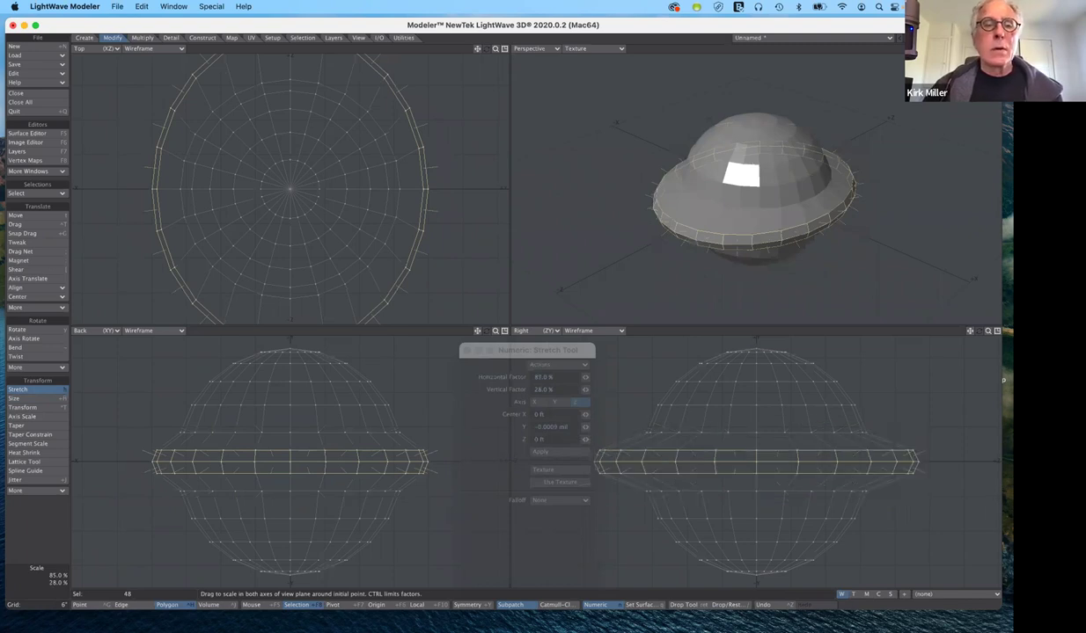
pyautogui.moveTo(277, 524); pyautogui.dragTo(286, 525)
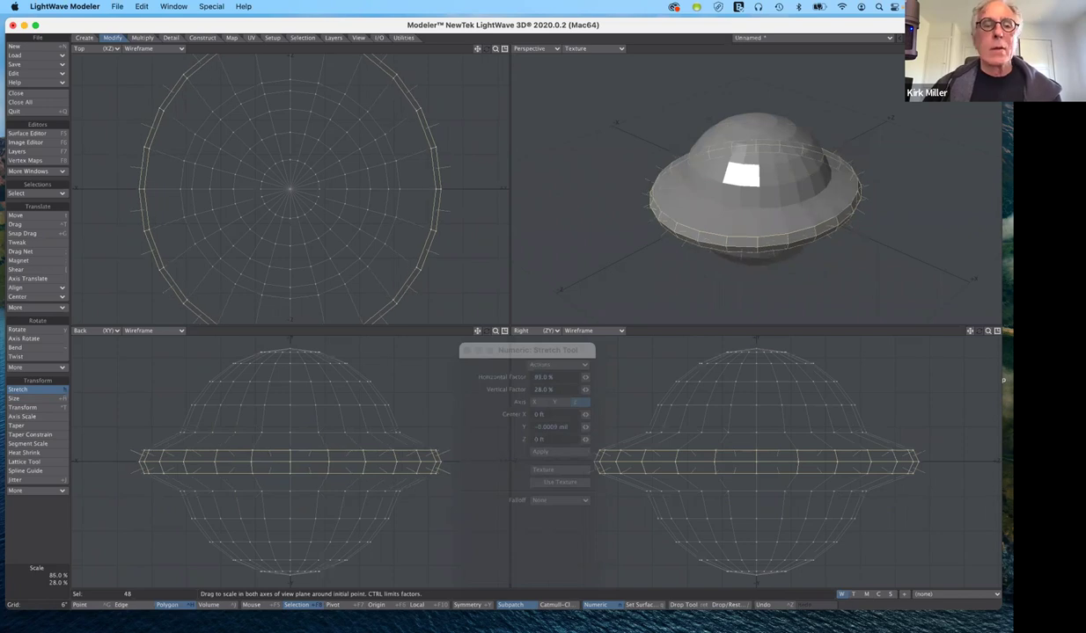
pyautogui.moveTo(286, 524)
pyautogui.mouseDown()
pyautogui.moveTo(312, 524)
pyautogui.moveTo(289, 527)
pyautogui.mouseUp()
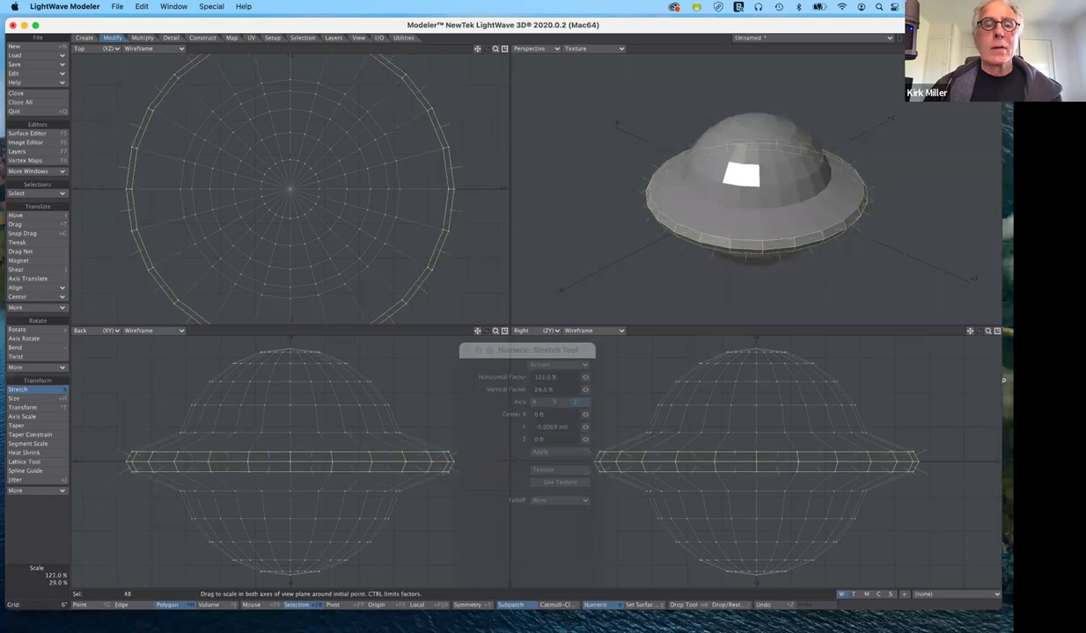
pyautogui.moveTo(290, 527); pyautogui.dragTo(304, 544)
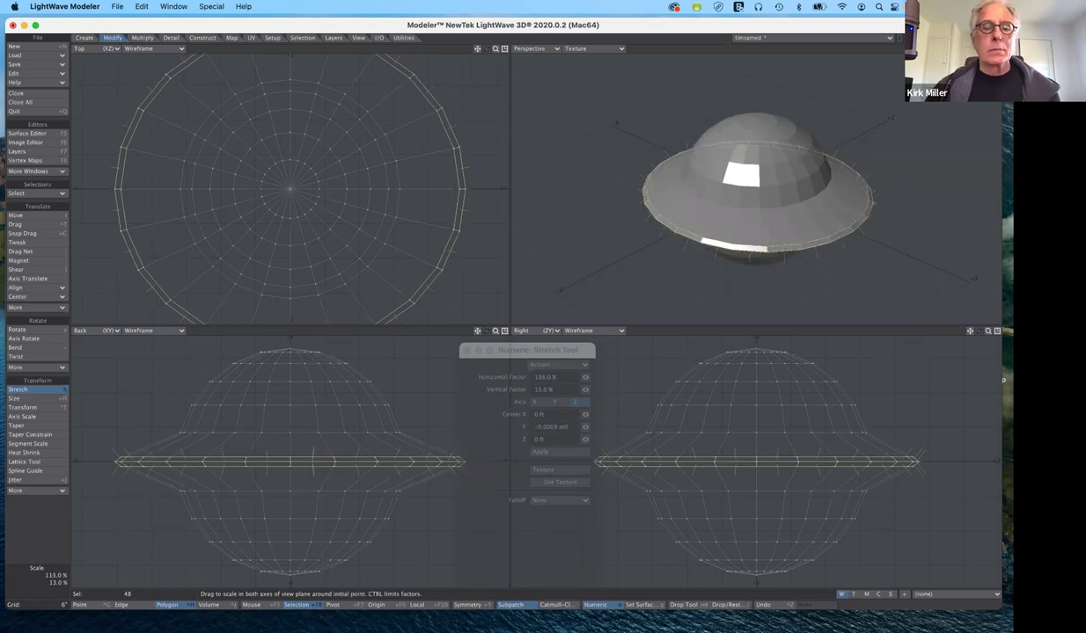
pyautogui.moveTo(305, 544); pyautogui.dragTo(302, 544)
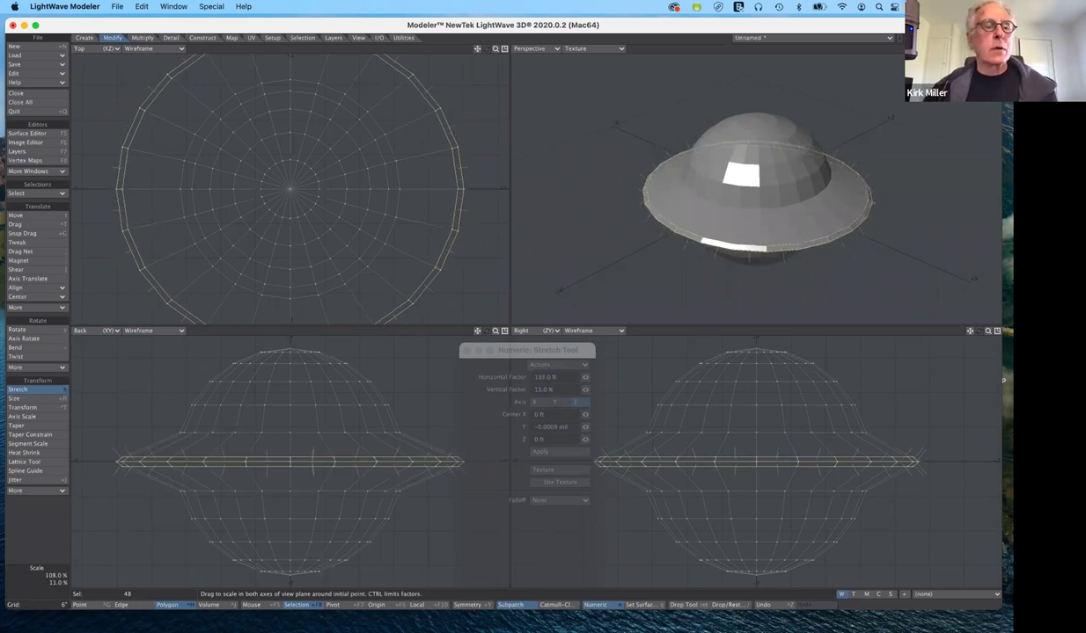
pyautogui.click(47, 389)
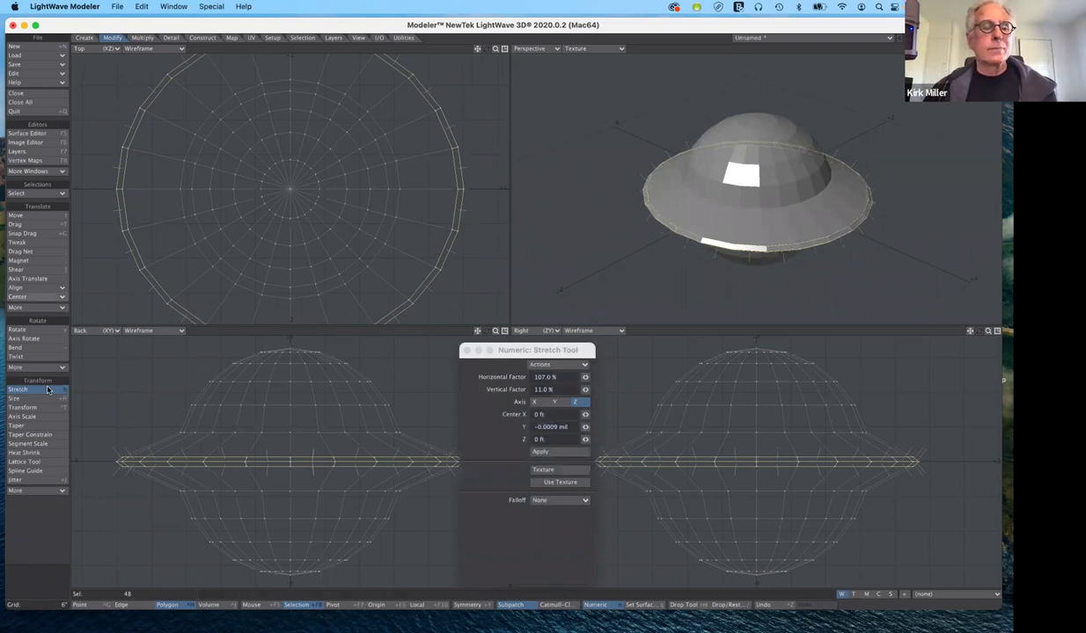
pyautogui.click(46, 390)
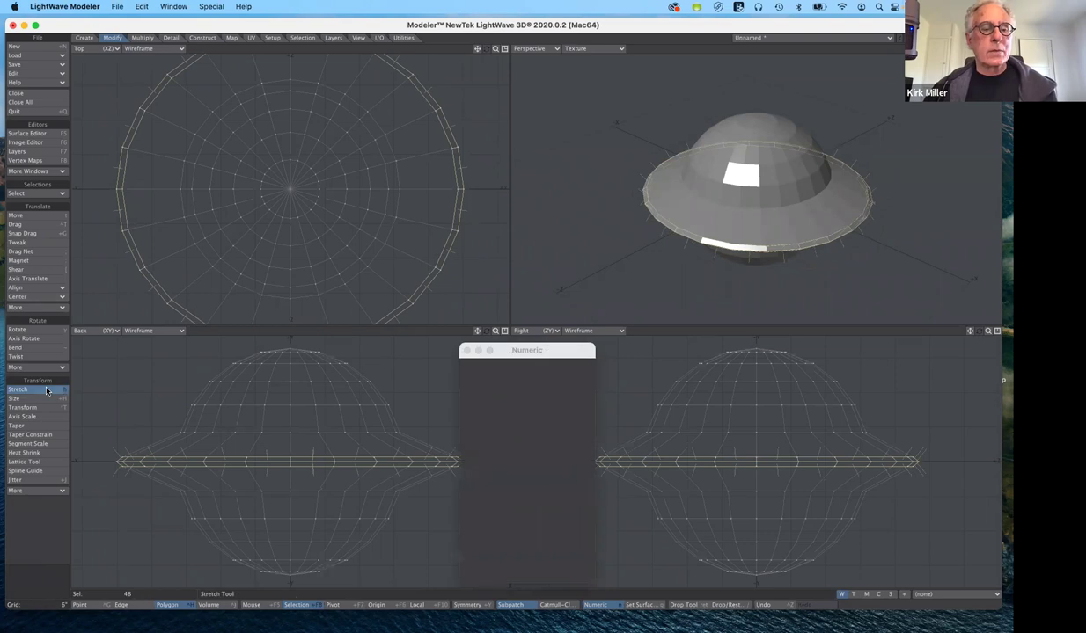
# - Clear the polygon selection, convert the saucer to subpatches, and inspect the smoothed shape in the Perspective view
pyautogui.hotkey('shift', 'h')
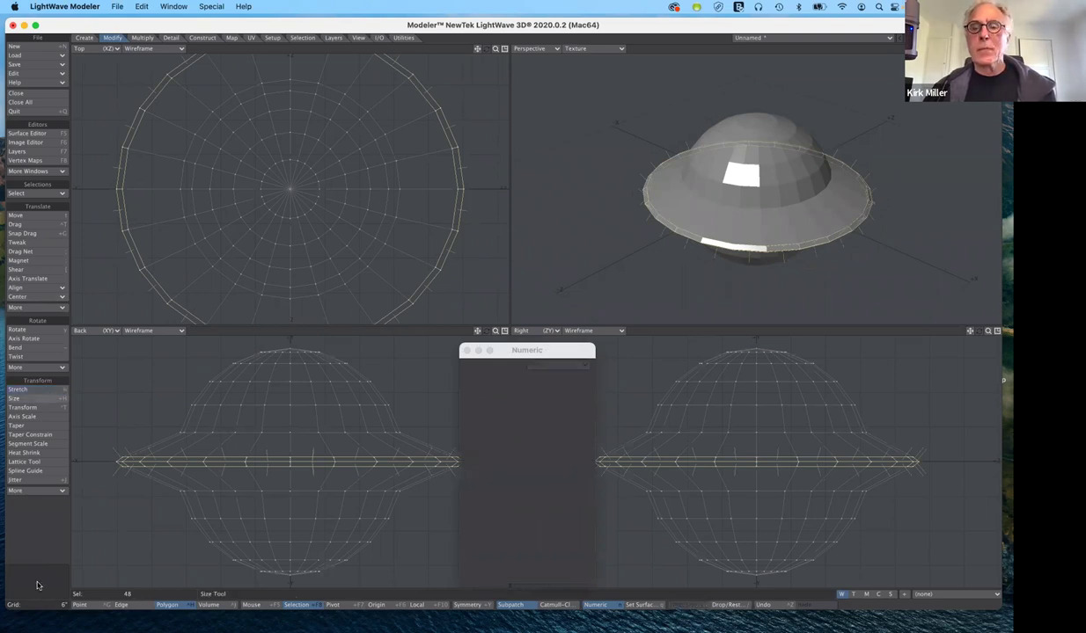
pyautogui.press('space')
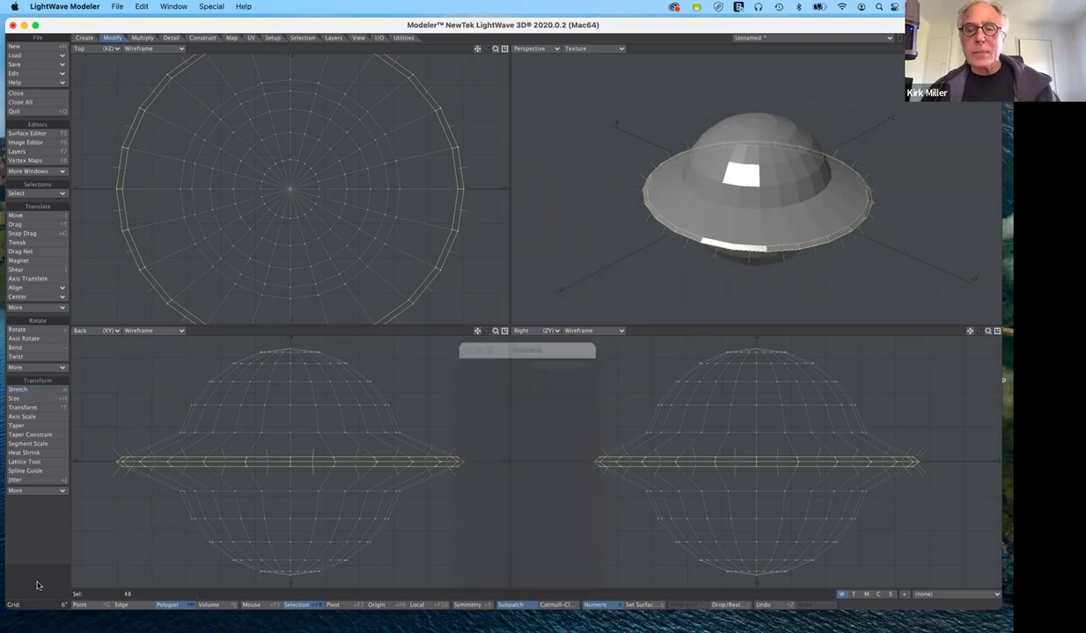
pyautogui.click(38, 586)
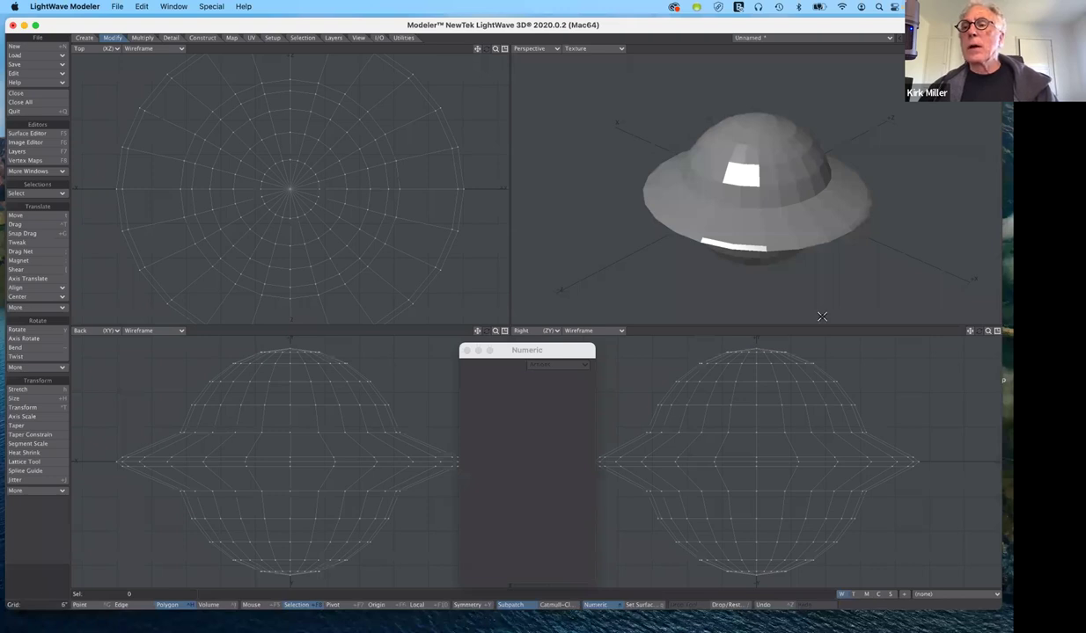
pyautogui.press('Tab')
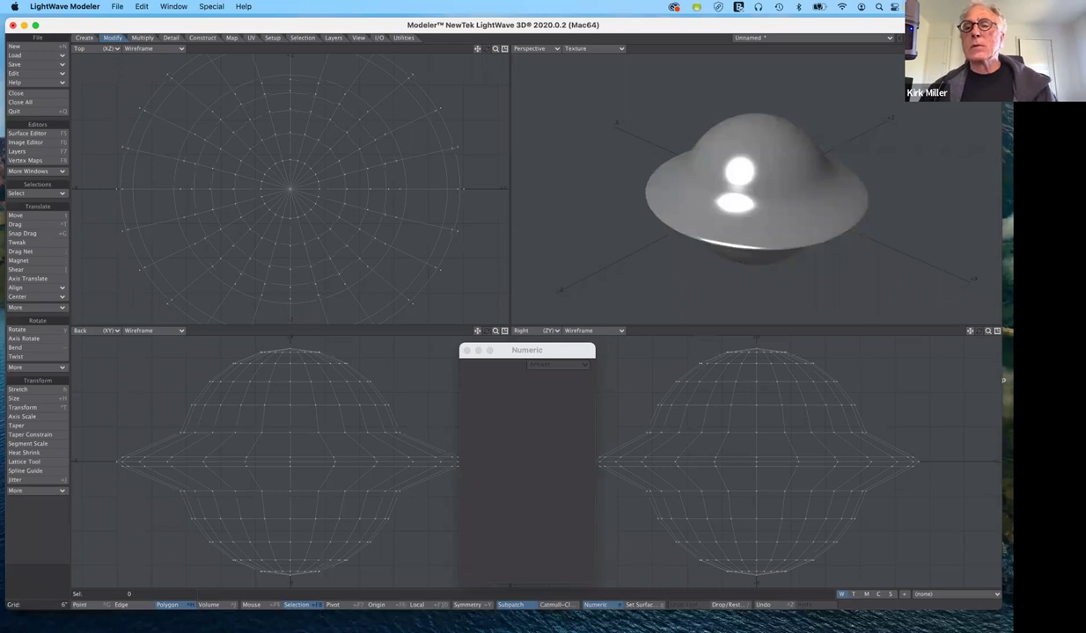
pyautogui.moveTo(754, 220)
pyautogui.keyDown('alt'); pyautogui.mouseDown()
pyautogui.moveTo(755, 158)
pyautogui.moveTo(755, 220)
pyautogui.mouseUp(); pyautogui.keyUp('alt')
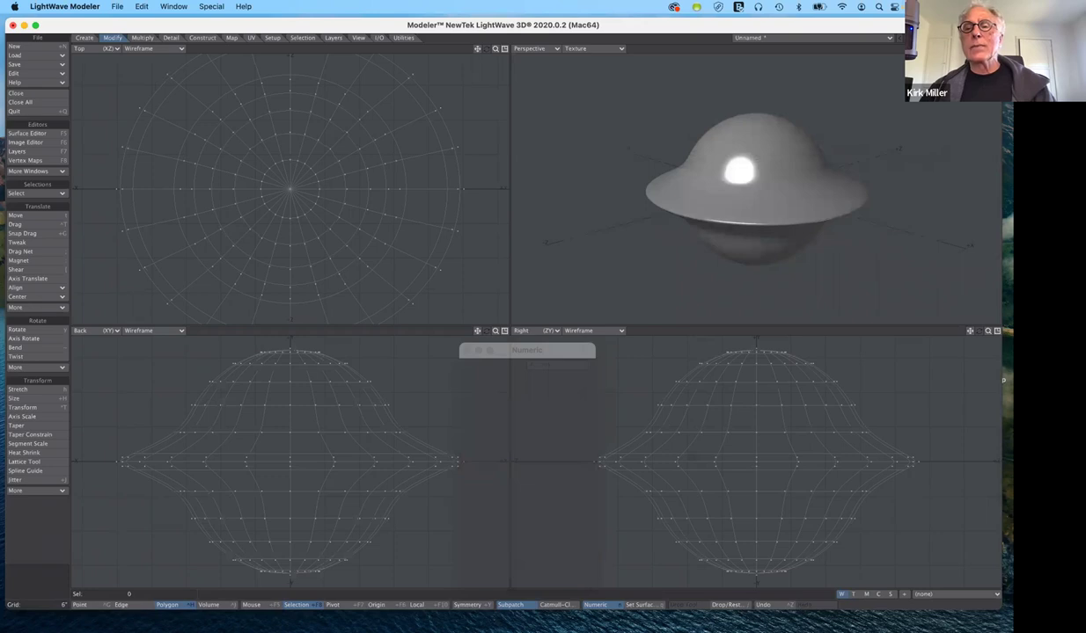
pyautogui.press('Down')
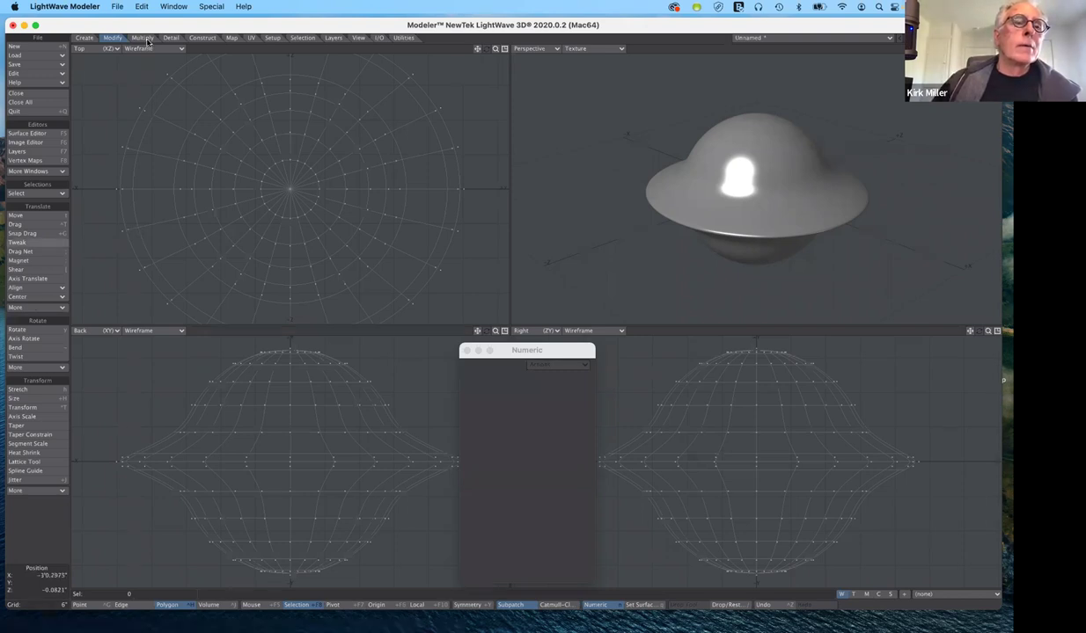
# - Turn off subpatches on the saucer, and undo its edits back to the original ball with both equatorial bands selected
pyautogui.press('space')
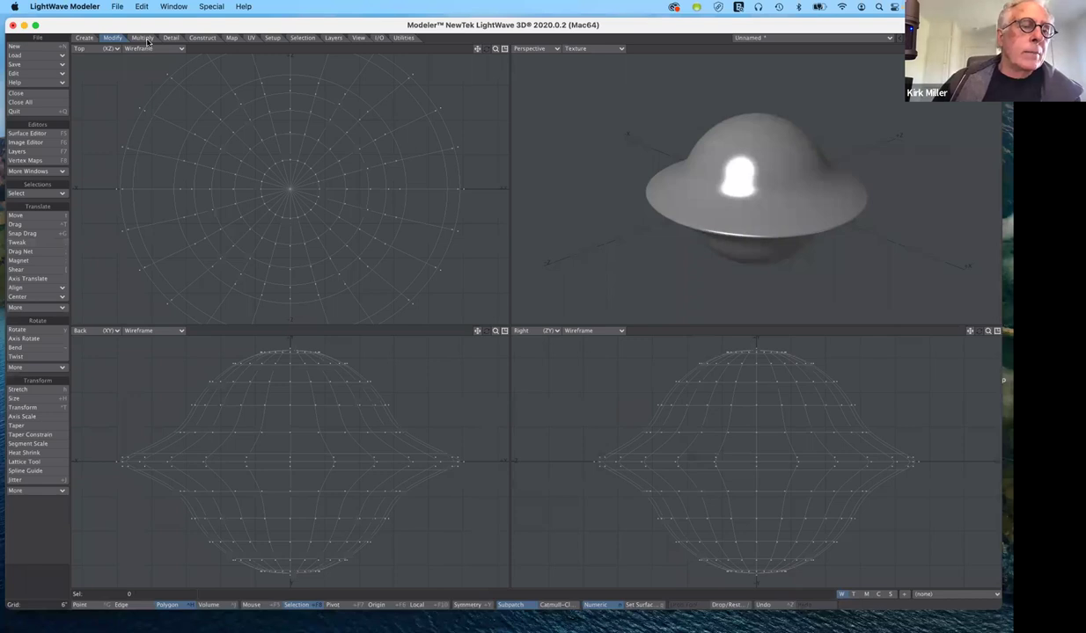
pyautogui.press('n')
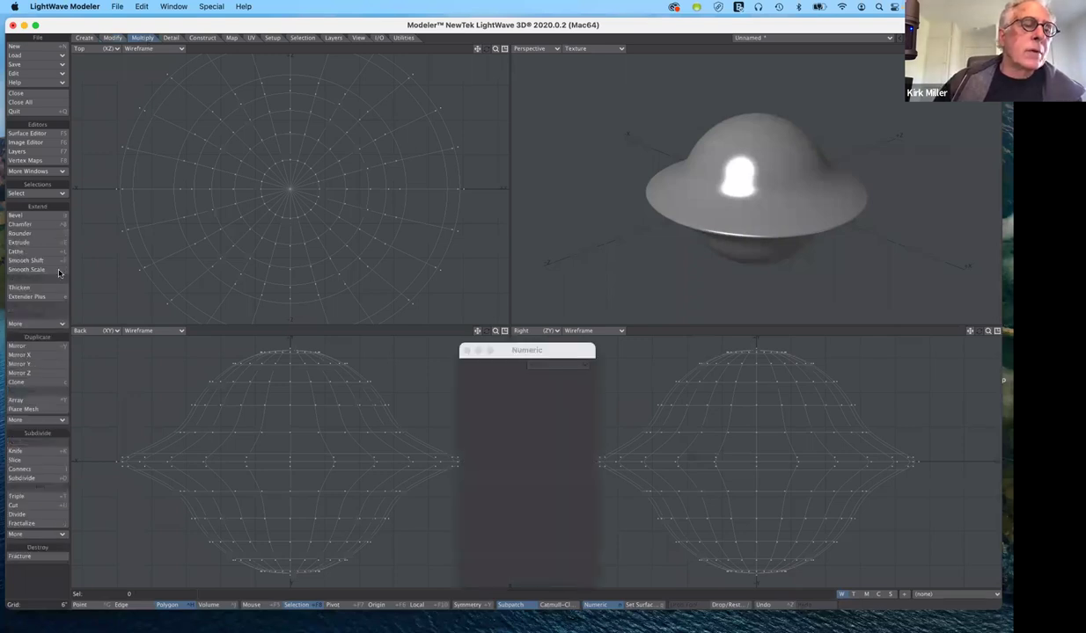
pyautogui.click(62, 216)
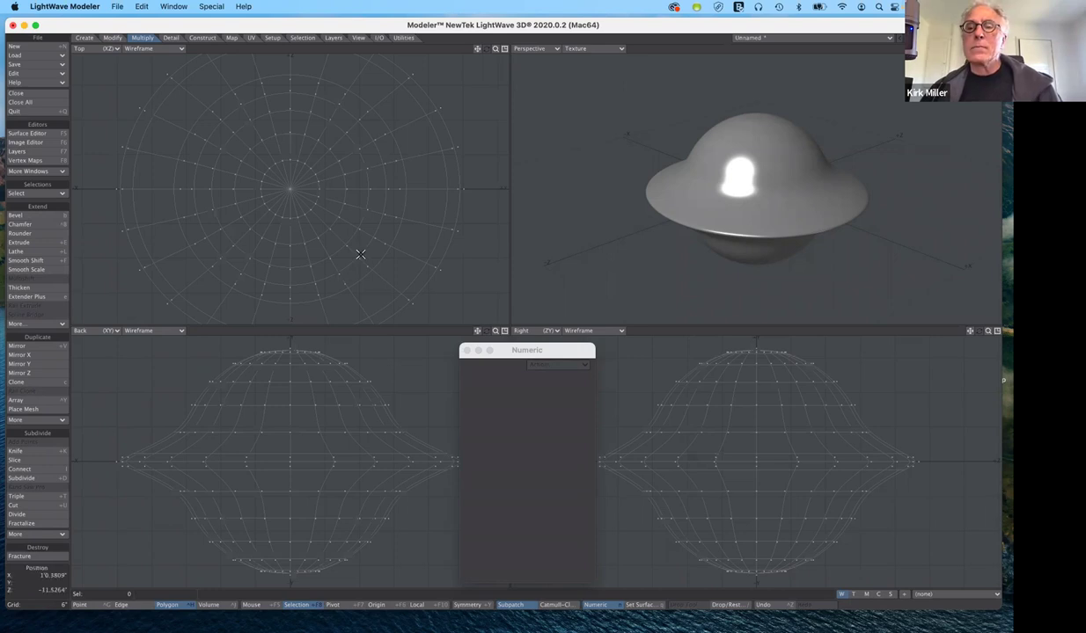
pyautogui.press('Tab')
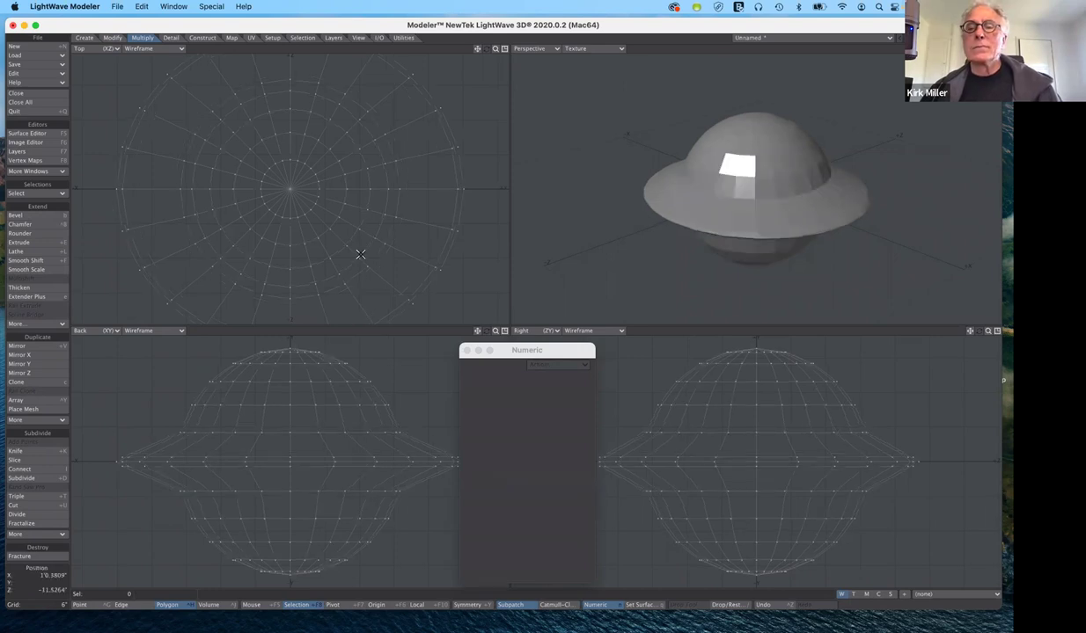
pyautogui.hotkey('ctrl', 'z')
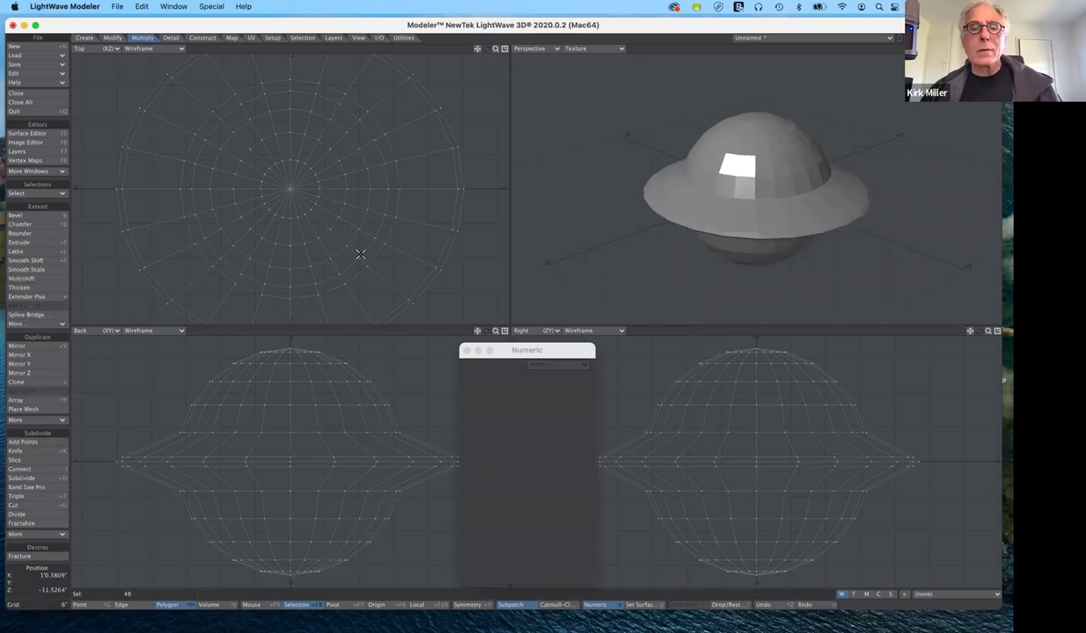
pyautogui.hotkey('ctrl', 'z')
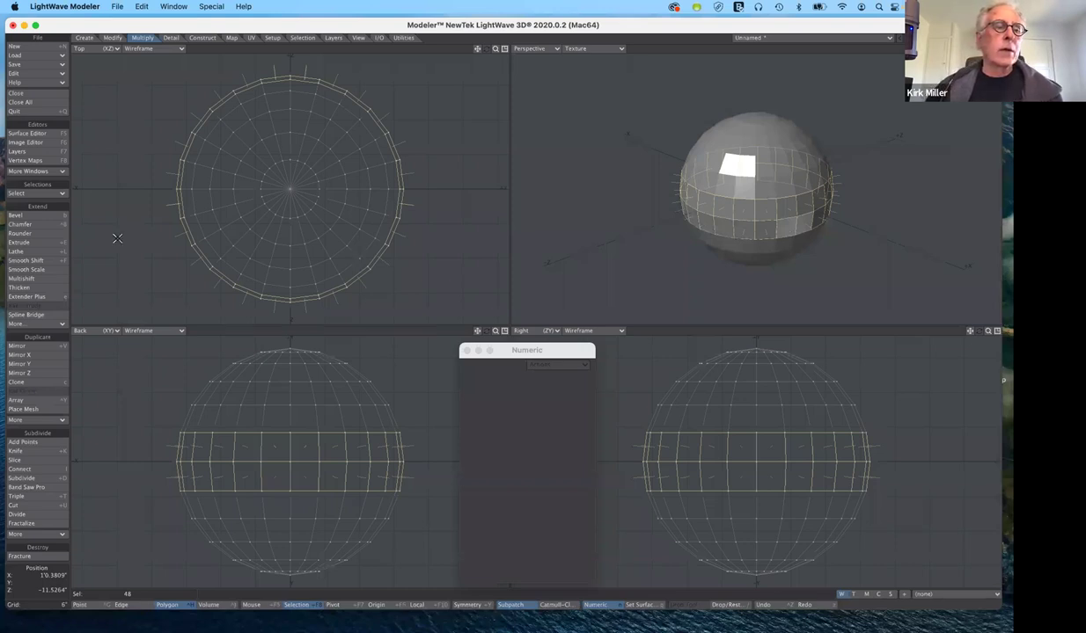
# - Apply Bevel with 0 ft shift and 0 ft inset to the ball's two selected equatorial bands
pyautogui.click(30, 215)
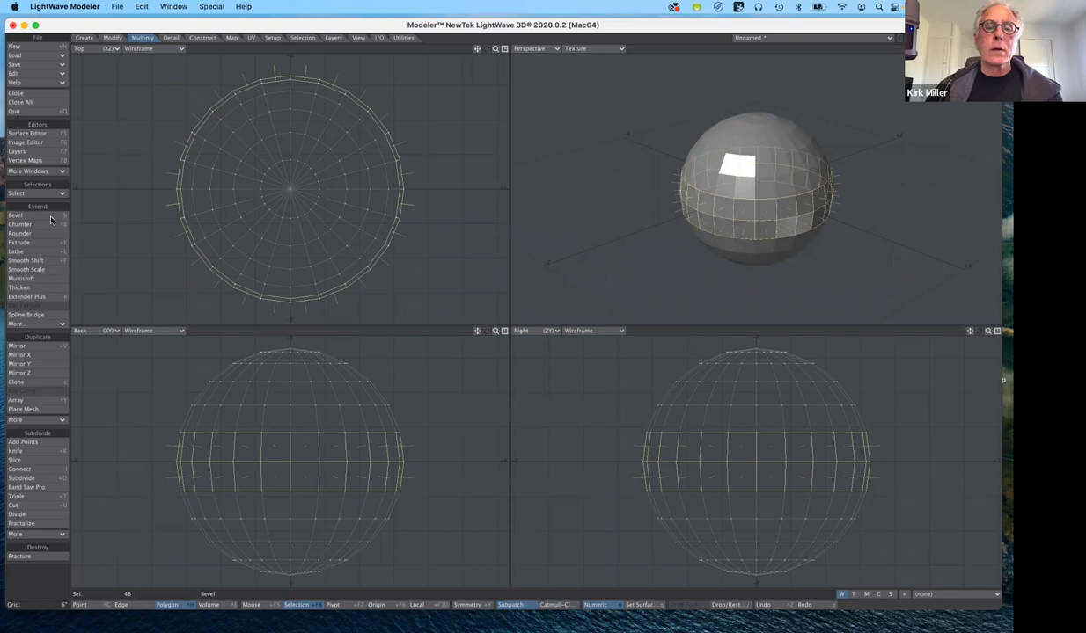
pyautogui.press('n')
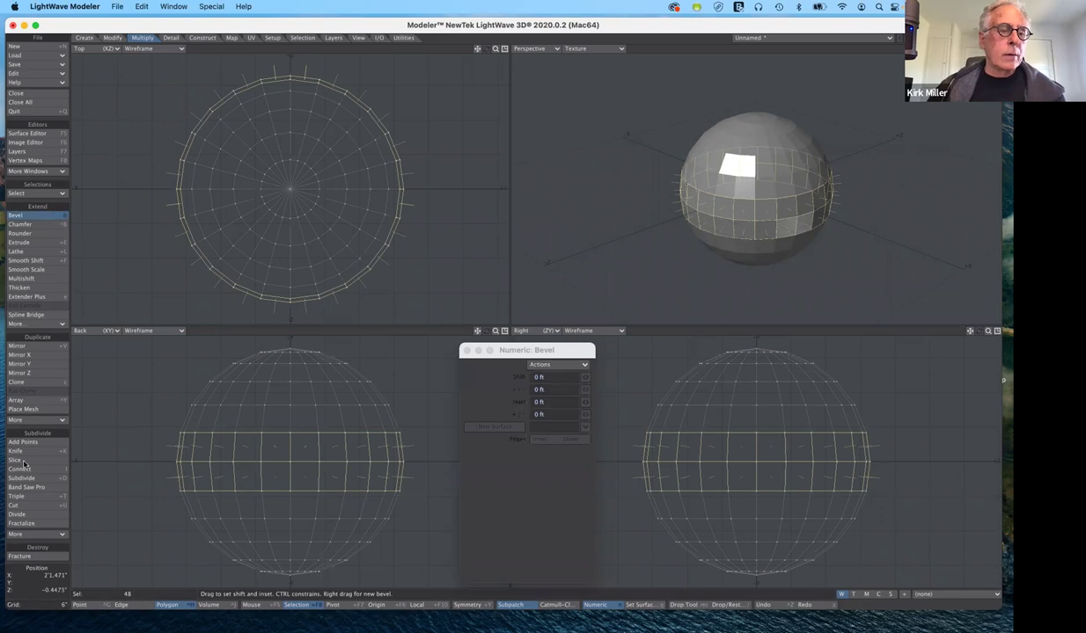
pyautogui.press('n')
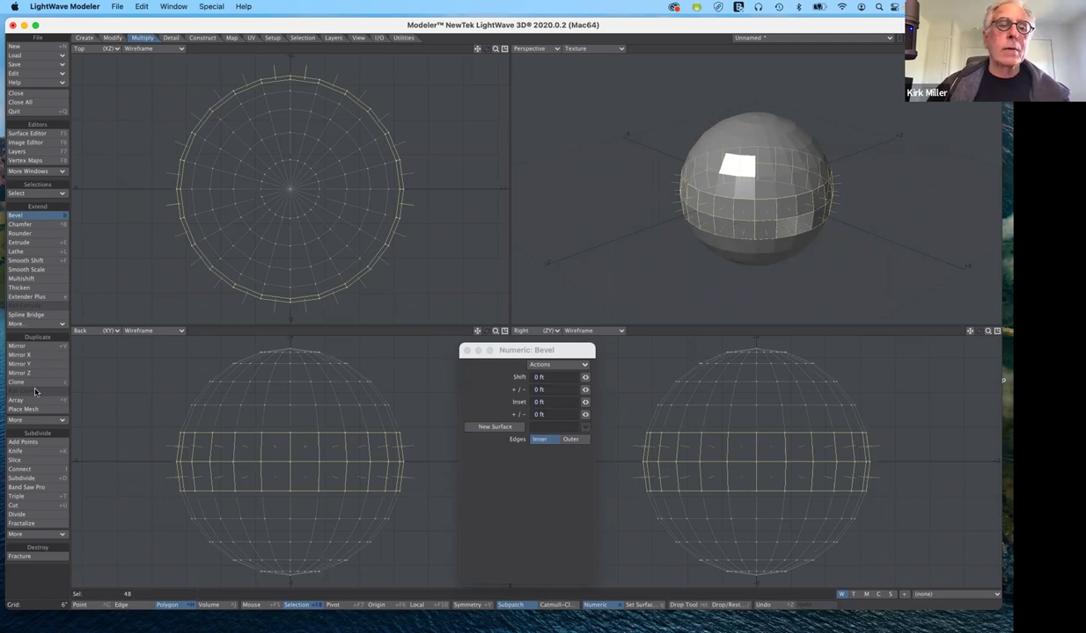
# - Stretch the beveled bands about the ball's center in the Top view to about 157% horizontally and 167% vertically, and drop the Stretch tool
pyautogui.hotkey('ctrl', 'h')
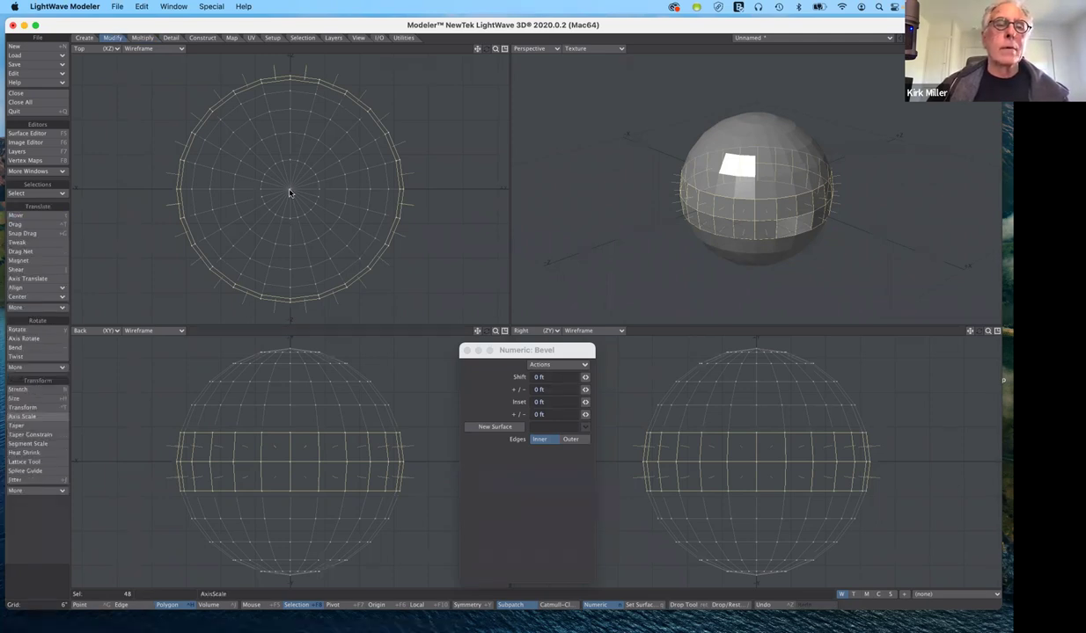
pyautogui.press('h')
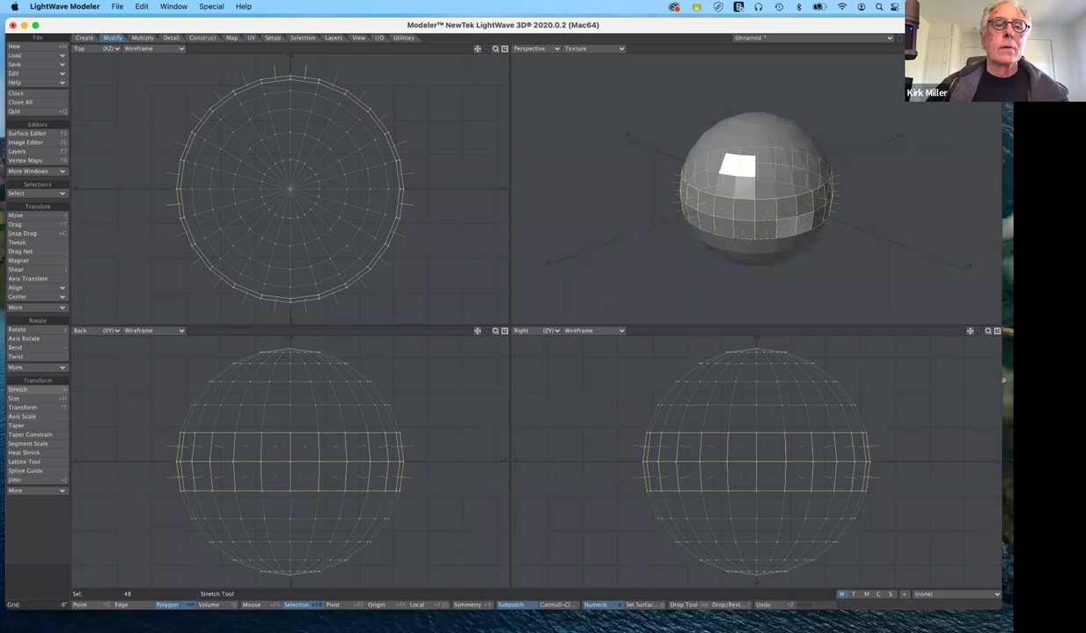
pyautogui.press('n')
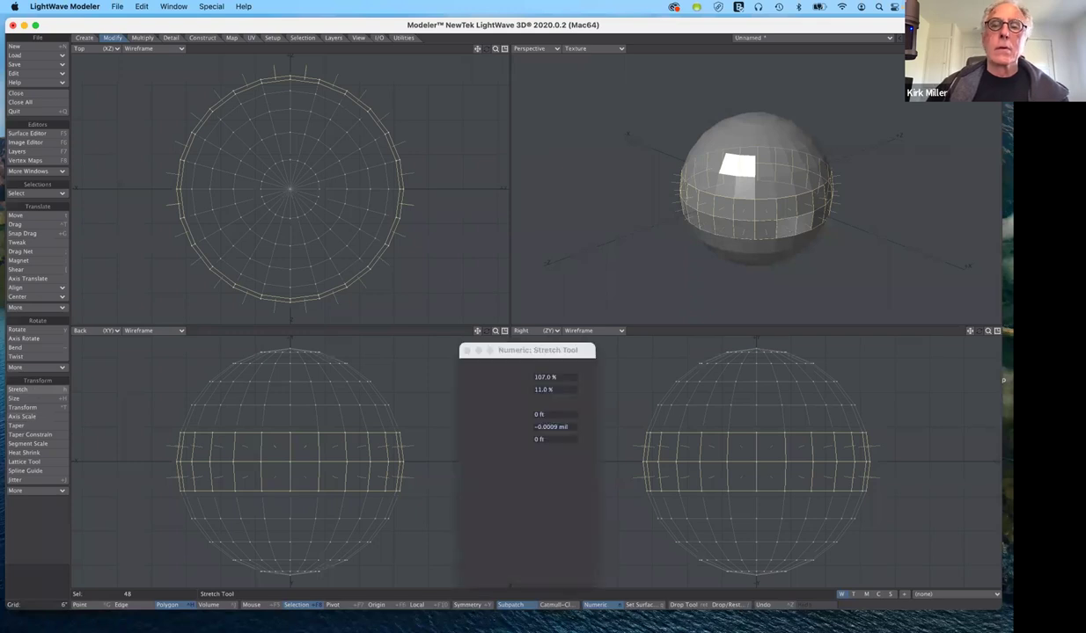
pyautogui.moveTo(290, 189)
pyautogui.mouseDown()
pyautogui.moveTo(404, 193)
pyautogui.moveTo(303, 62)
pyautogui.mouseUp()
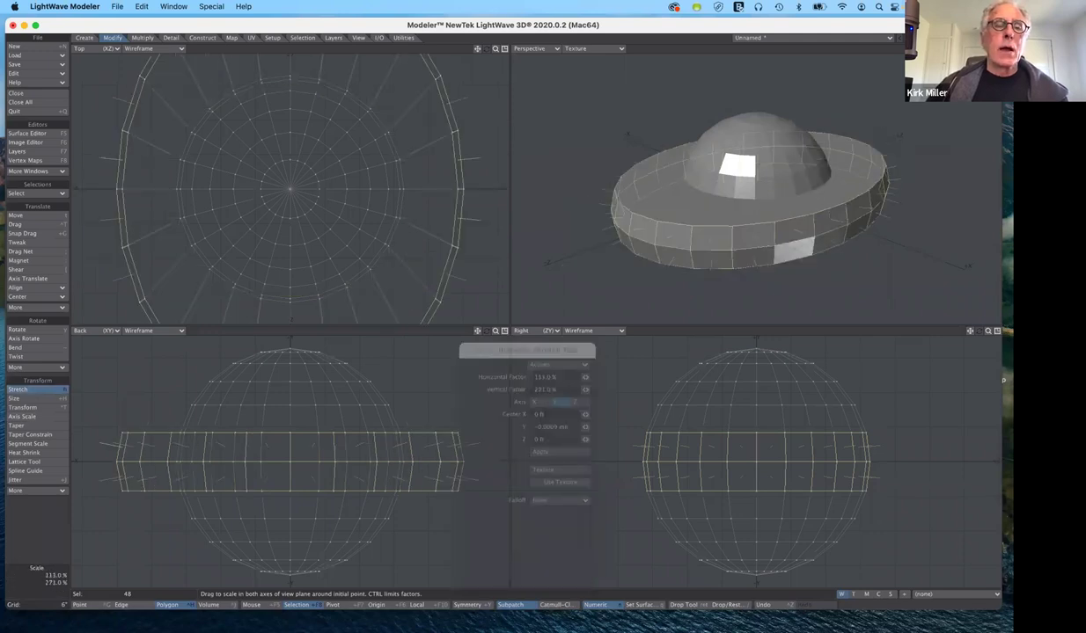
pyautogui.moveTo(460, 462); pyautogui.dragTo(493, 458)
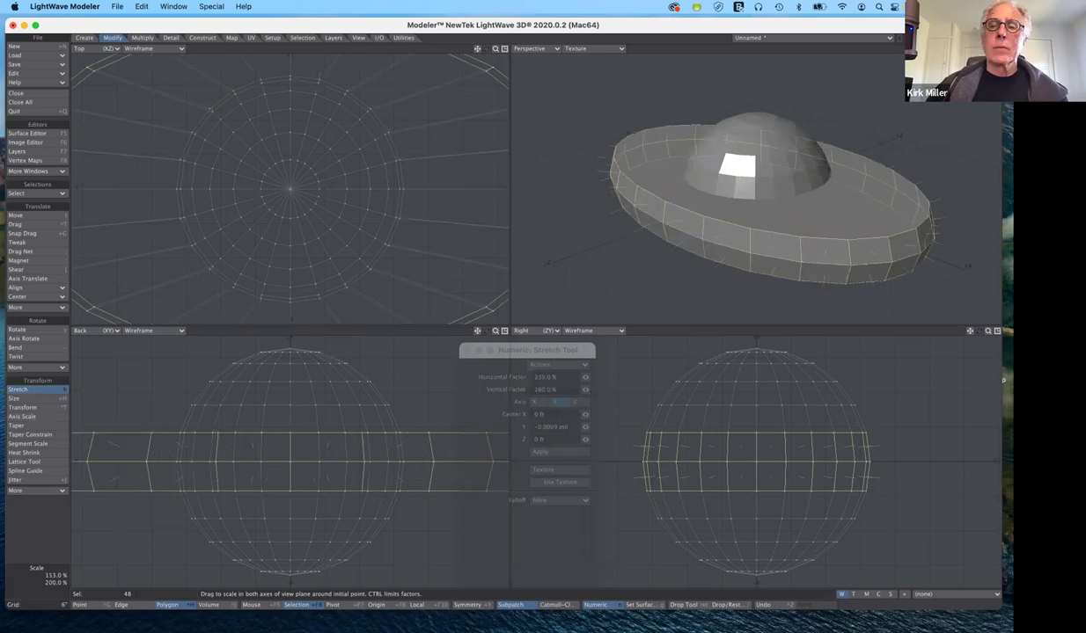
pyautogui.moveTo(275, 203); pyautogui.dragTo(212, 213)
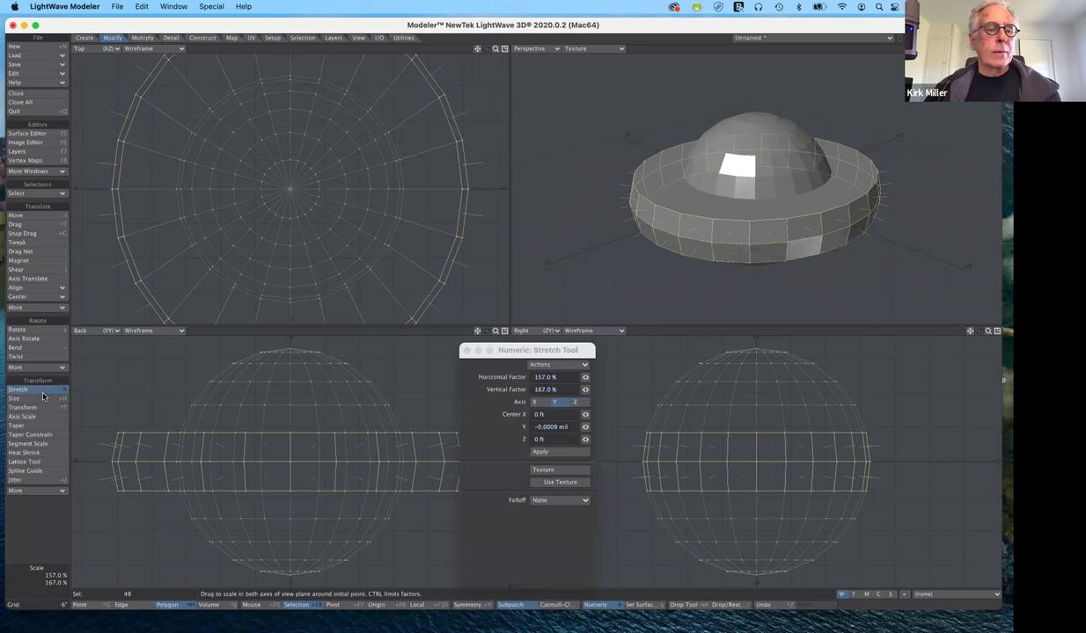
pyautogui.click(42, 394)
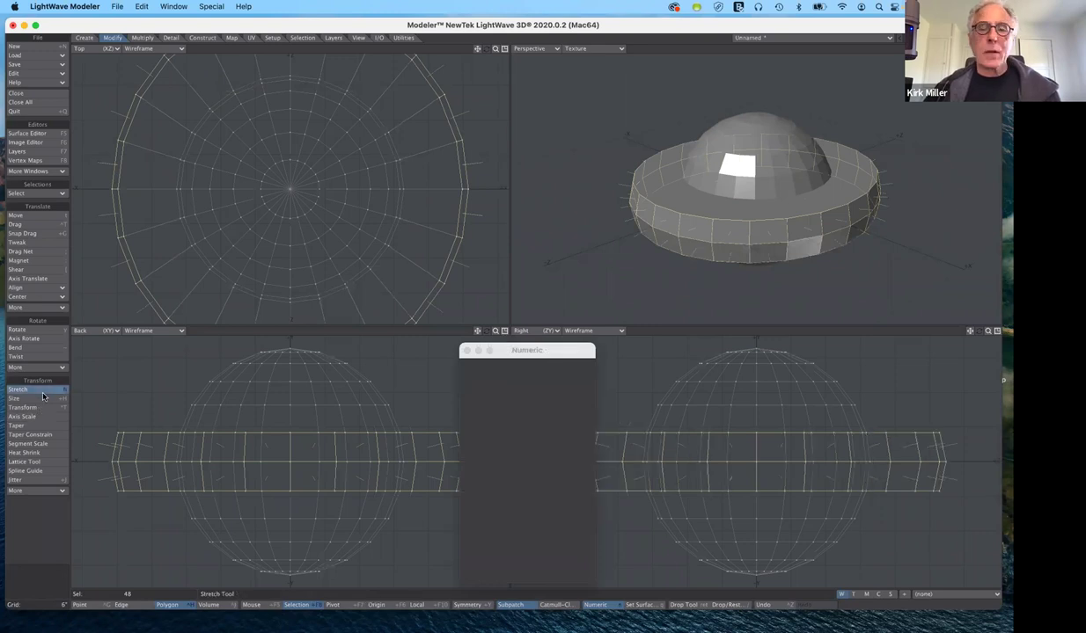
pyautogui.click(30, 580)
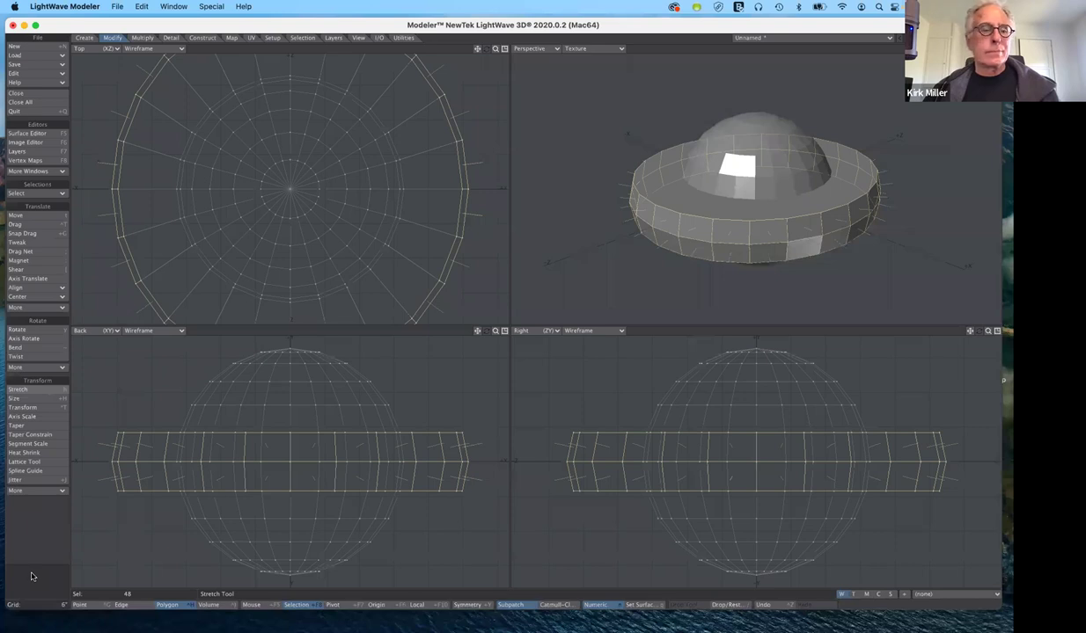
pyautogui.press('n')
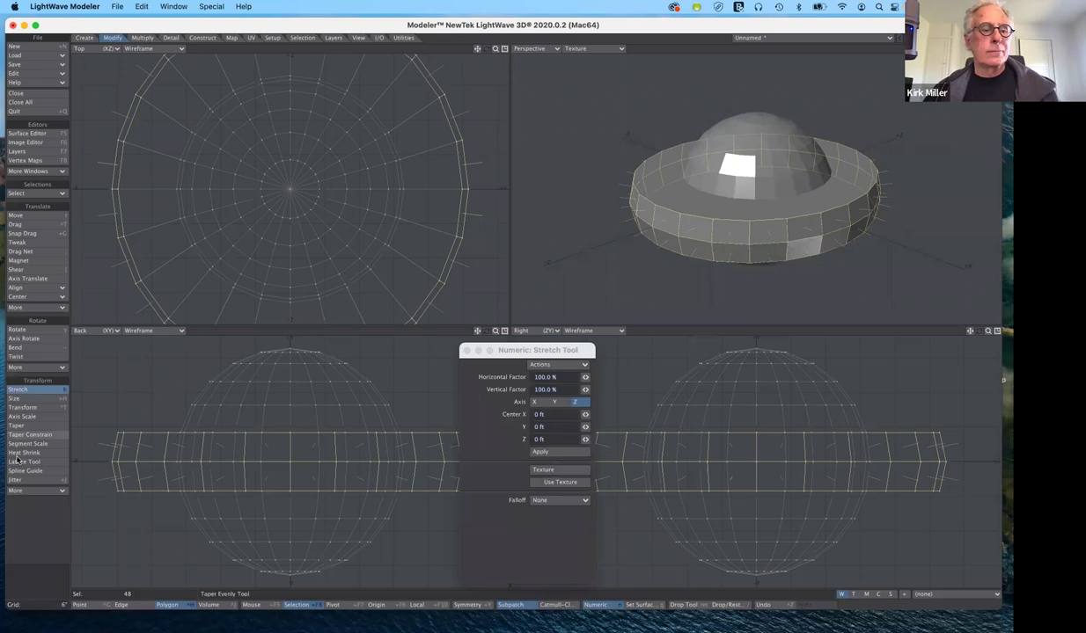
pyautogui.click(33, 392)
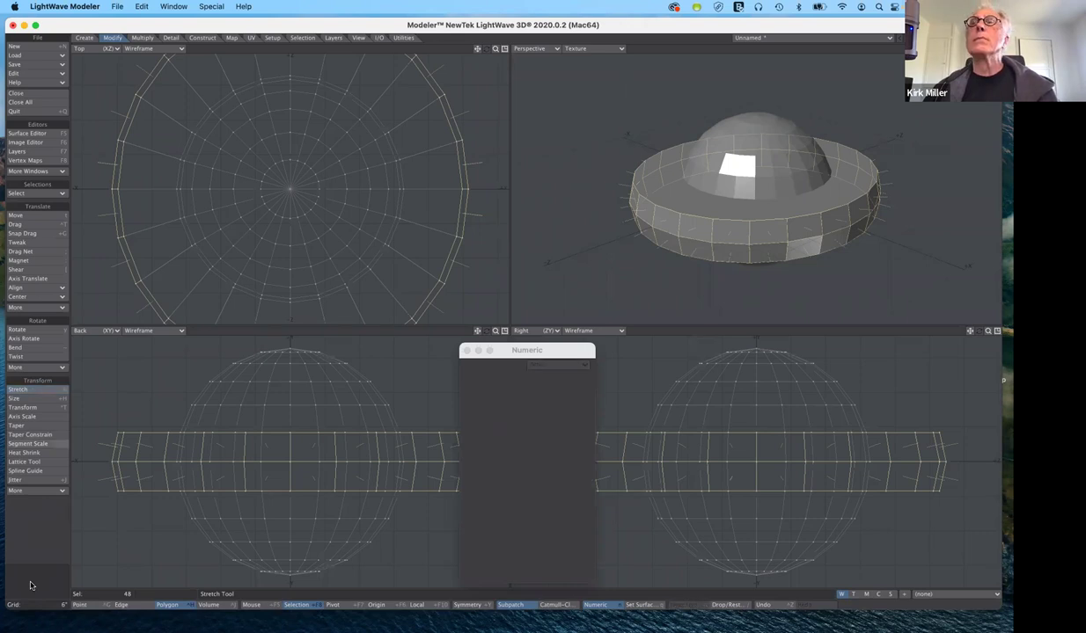
pyautogui.click(31, 585)
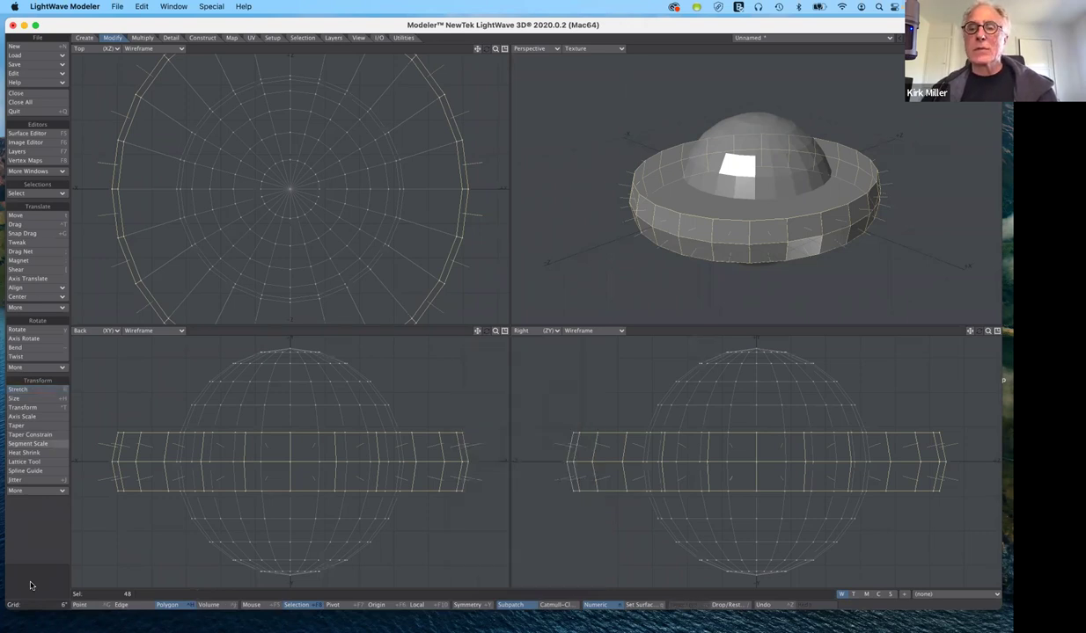
pyautogui.press('n')
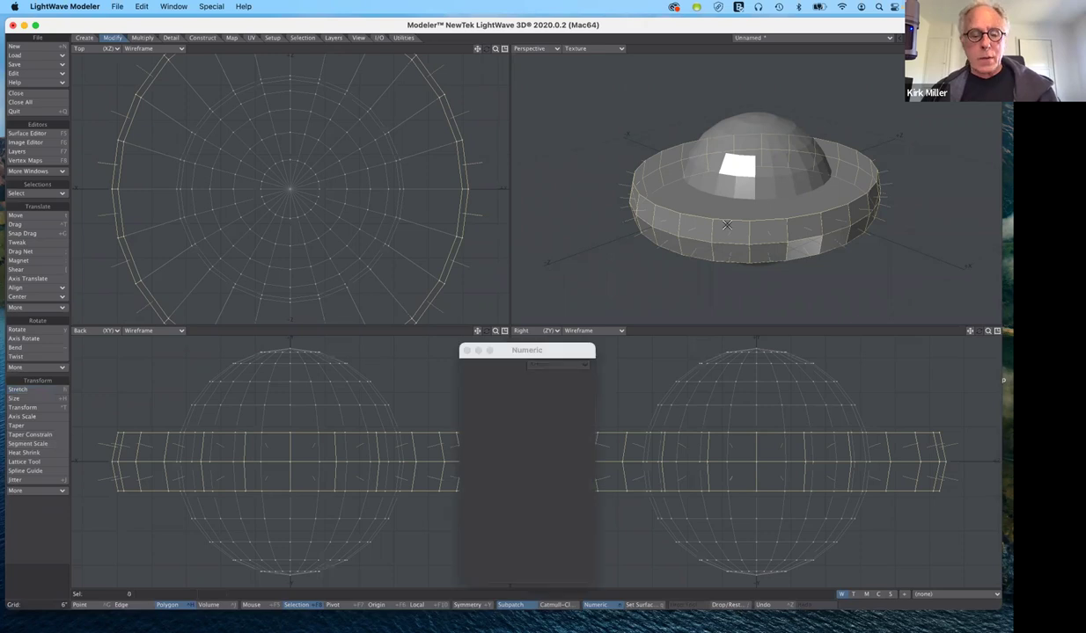
# - Select only one polygon on the rim's upper outer band, move it about in the Perspective view to examine the attached geometry, and undo the move
pyautogui.press('/')
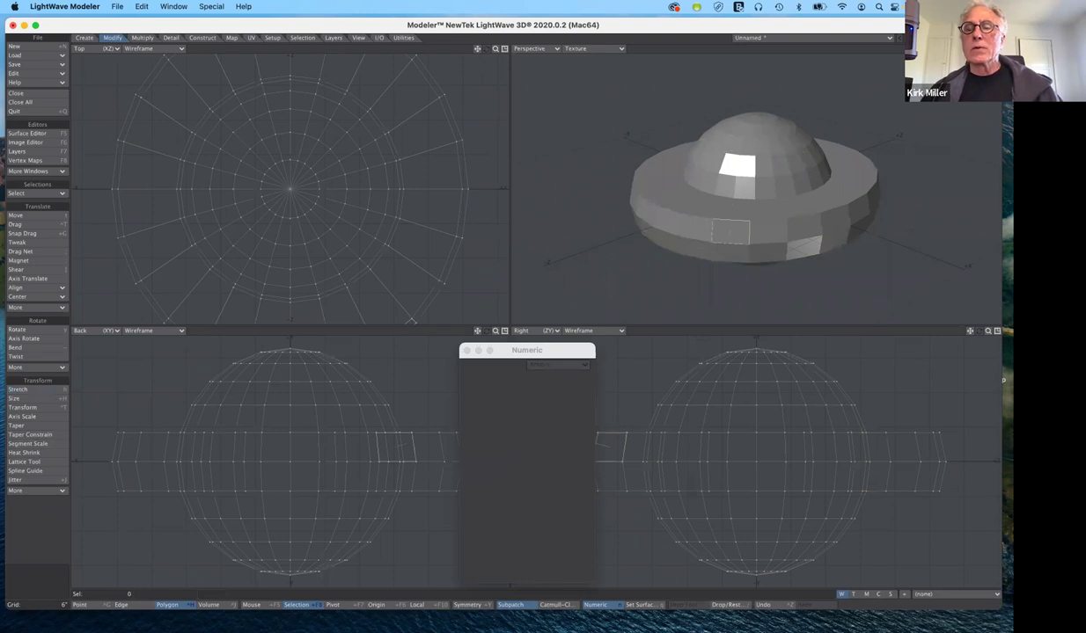
pyautogui.press('t')
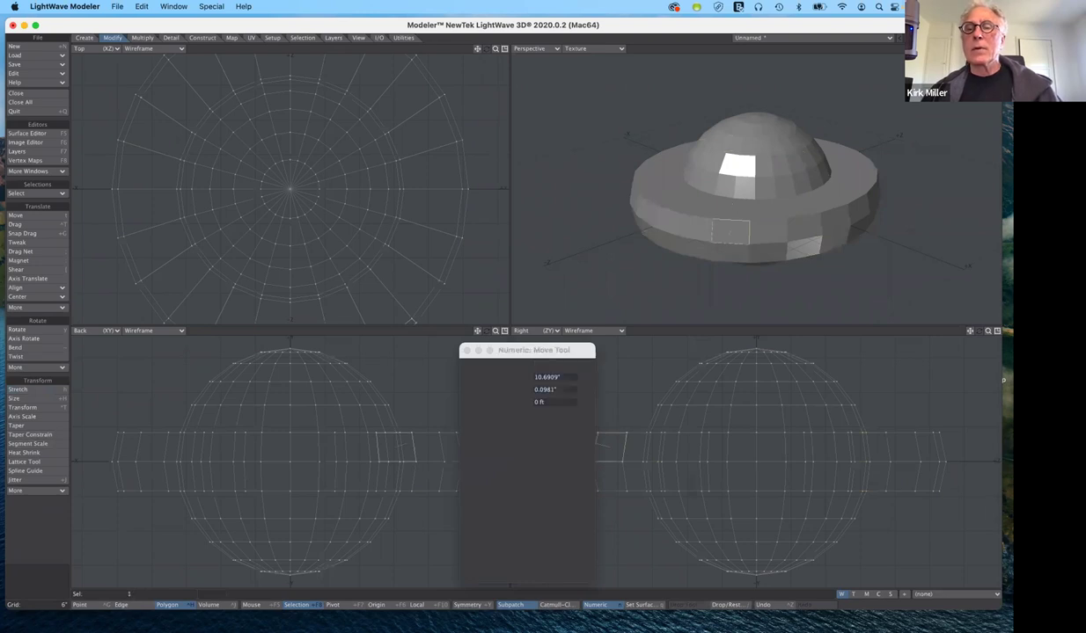
pyautogui.moveTo(731, 231); pyautogui.dragTo(736, 175)
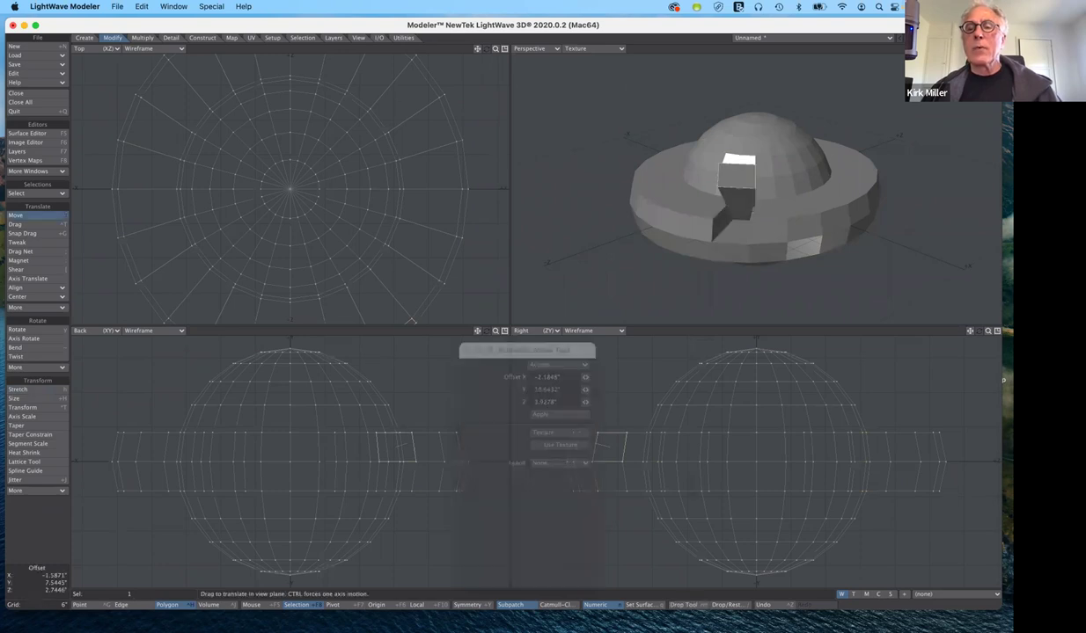
pyautogui.moveTo(737, 175); pyautogui.dragTo(709, 278)
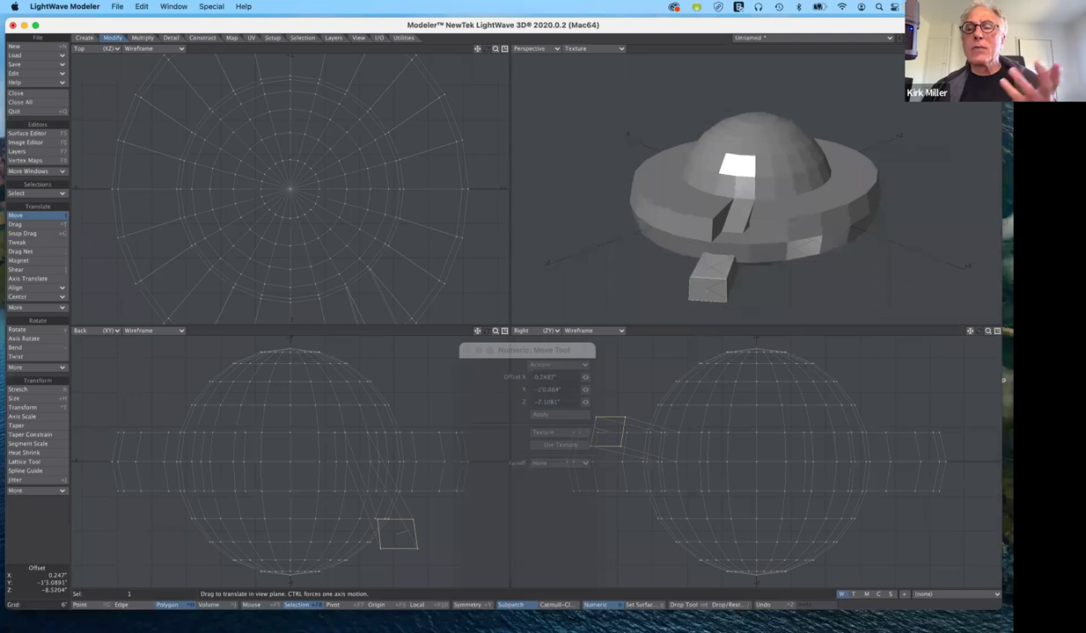
pyautogui.moveTo(709, 278); pyautogui.dragTo(738, 174)
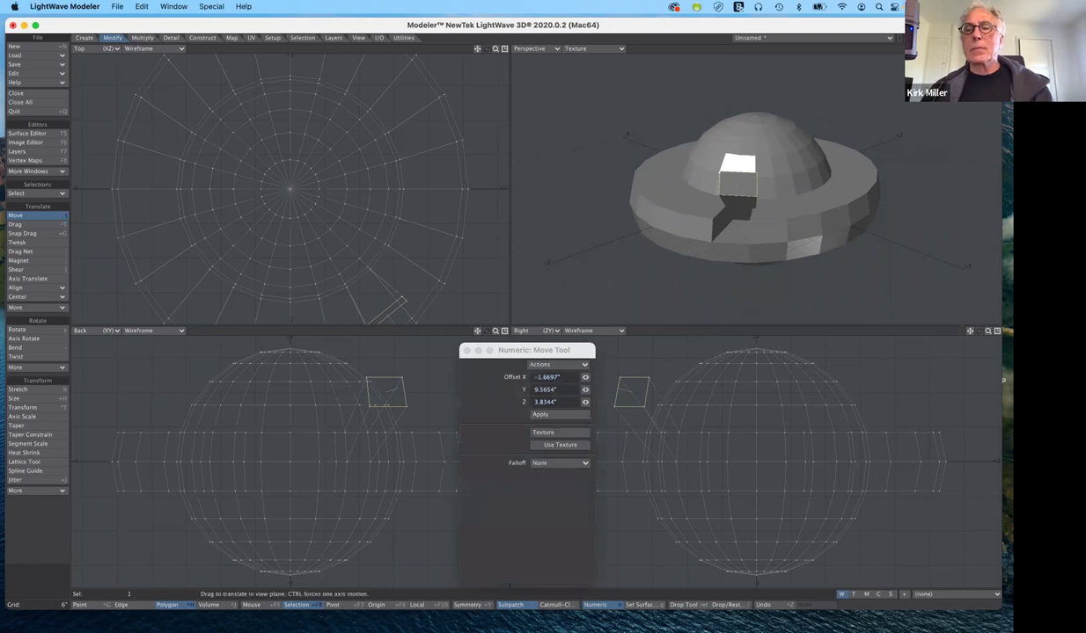
pyautogui.keyDown('alt'); pyautogui.moveTo(656, 127); pyautogui.dragTo(658, 128); pyautogui.keyUp('alt')
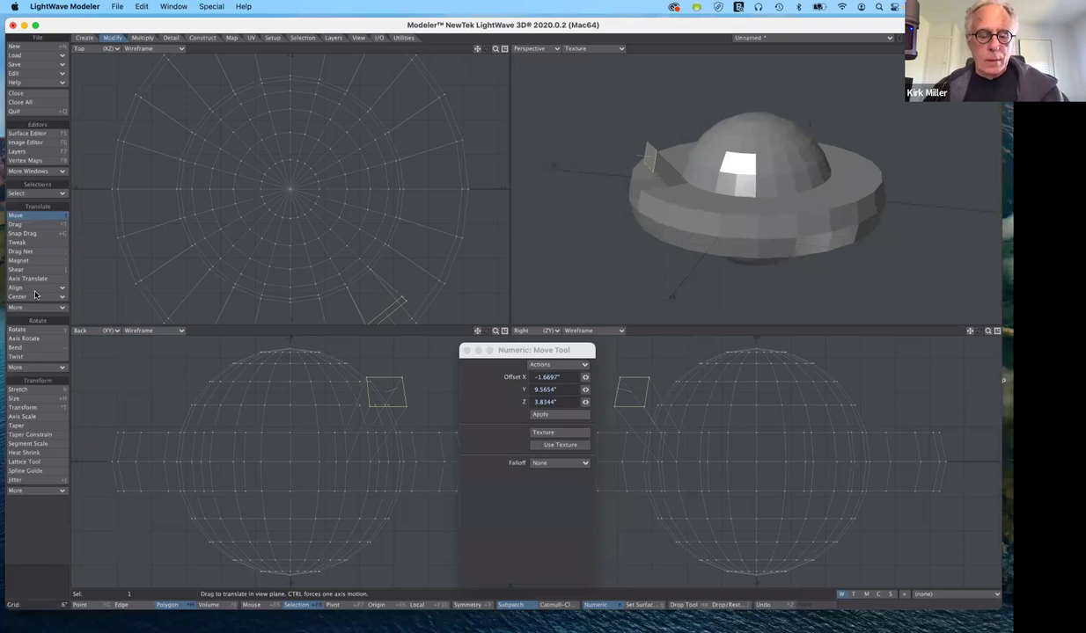
pyautogui.press('u')
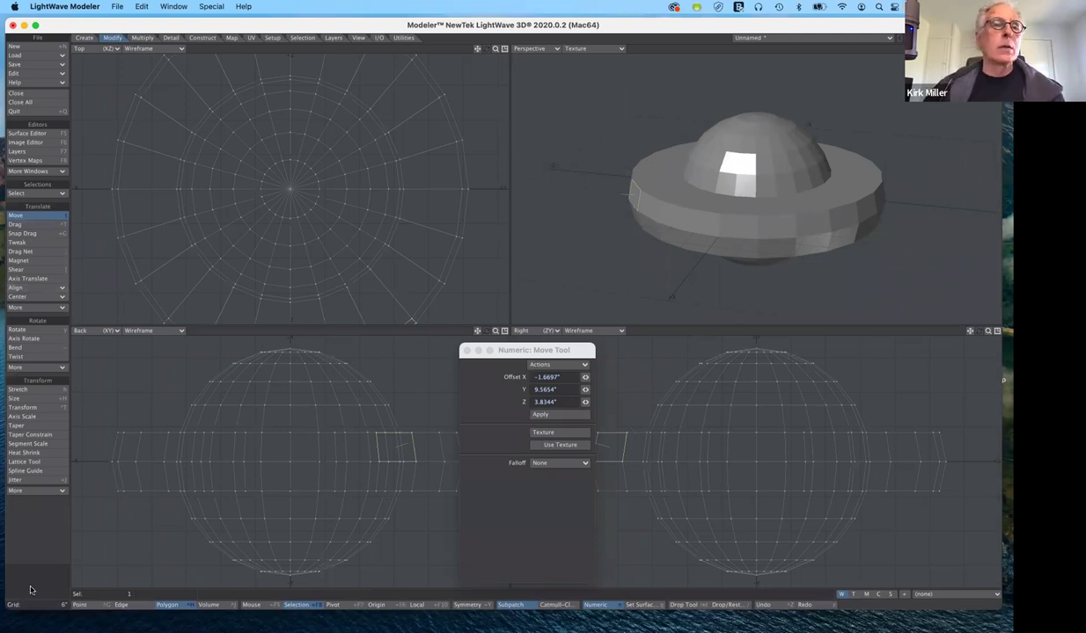
pyautogui.click(244, 8)
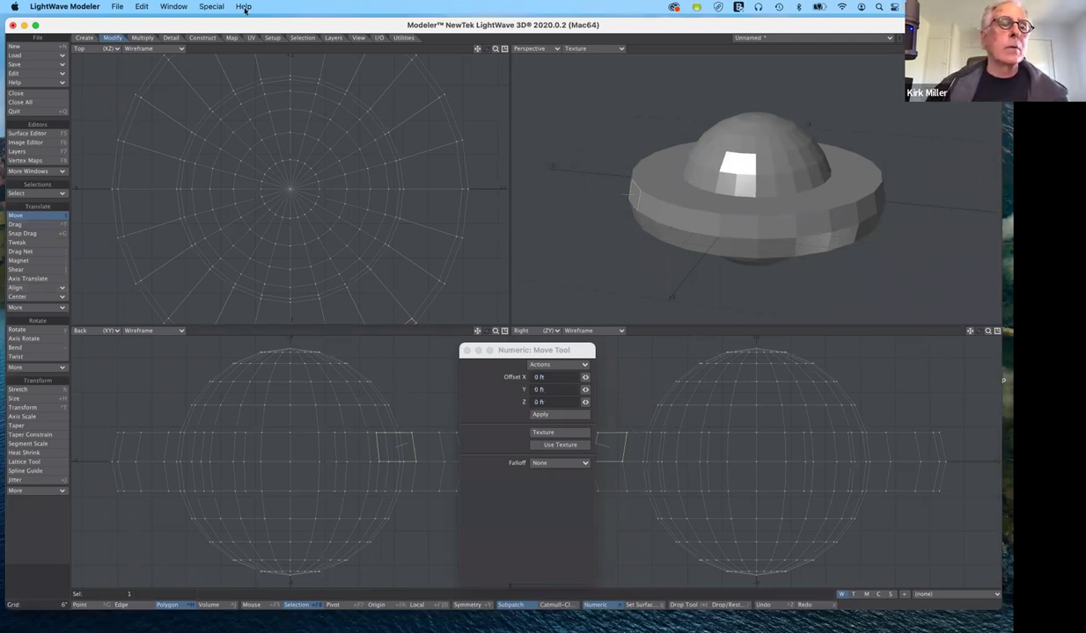
pyautogui.click(144, 38)
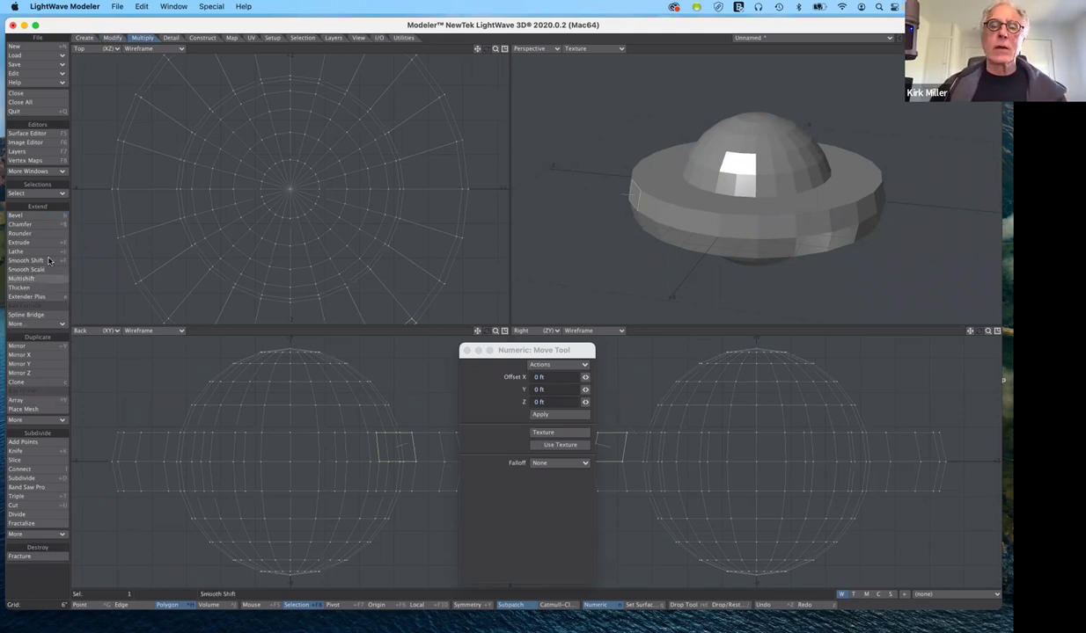
pyautogui.click(49, 260)
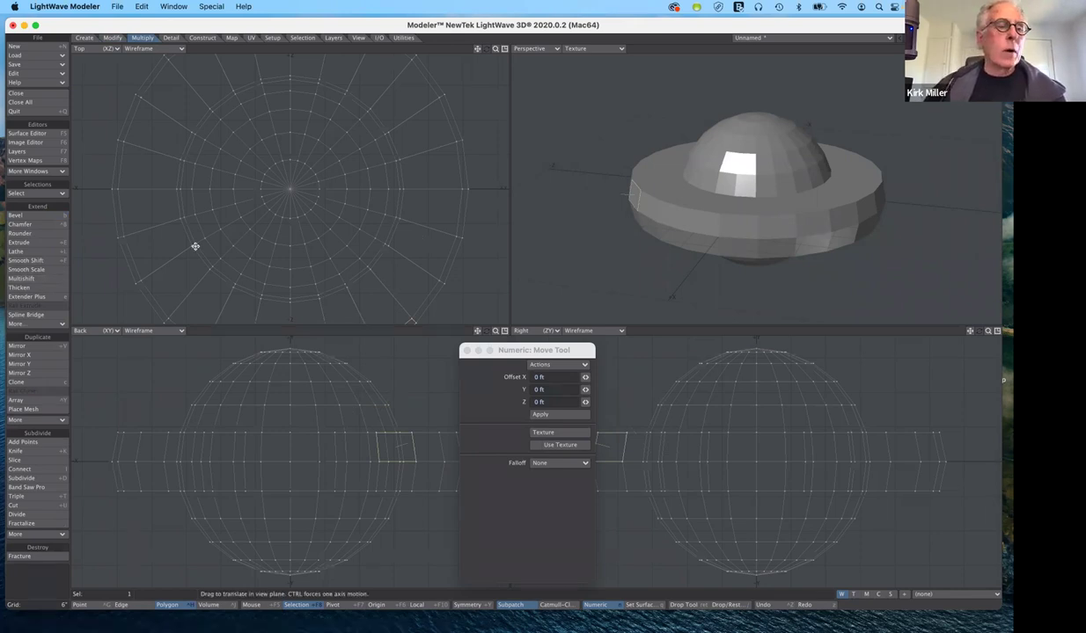
pyautogui.click(33, 298)
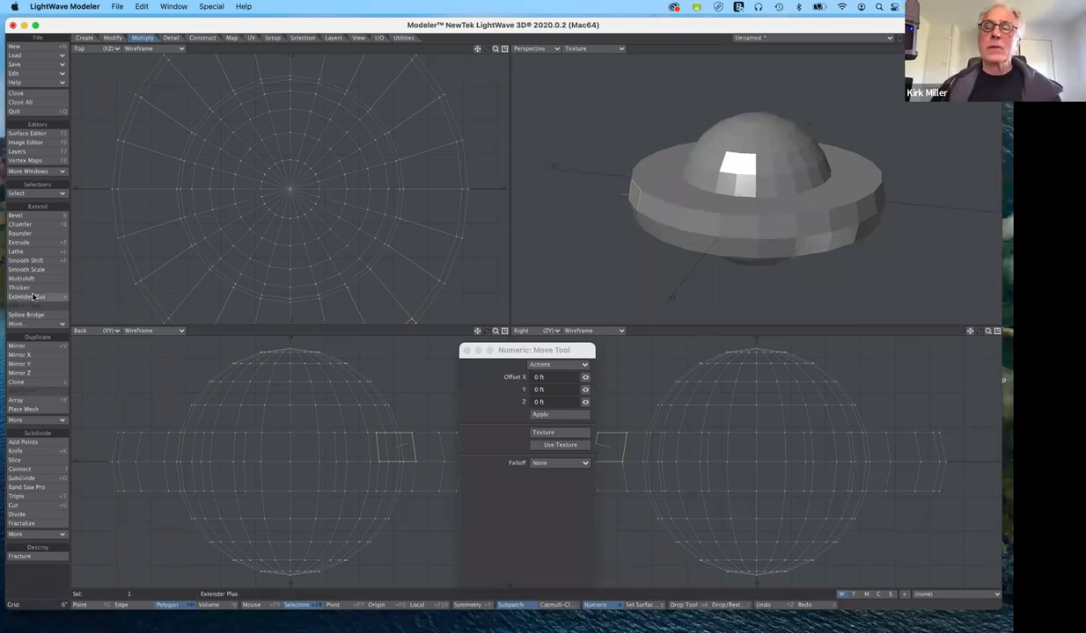
pyautogui.click(36, 289)
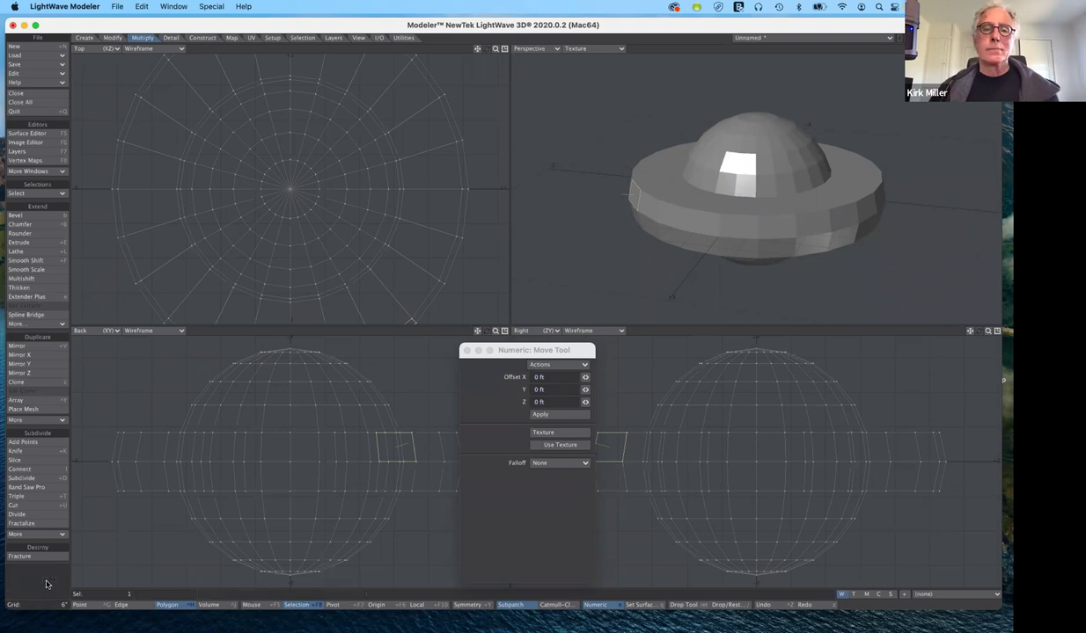
pyautogui.press('Return')
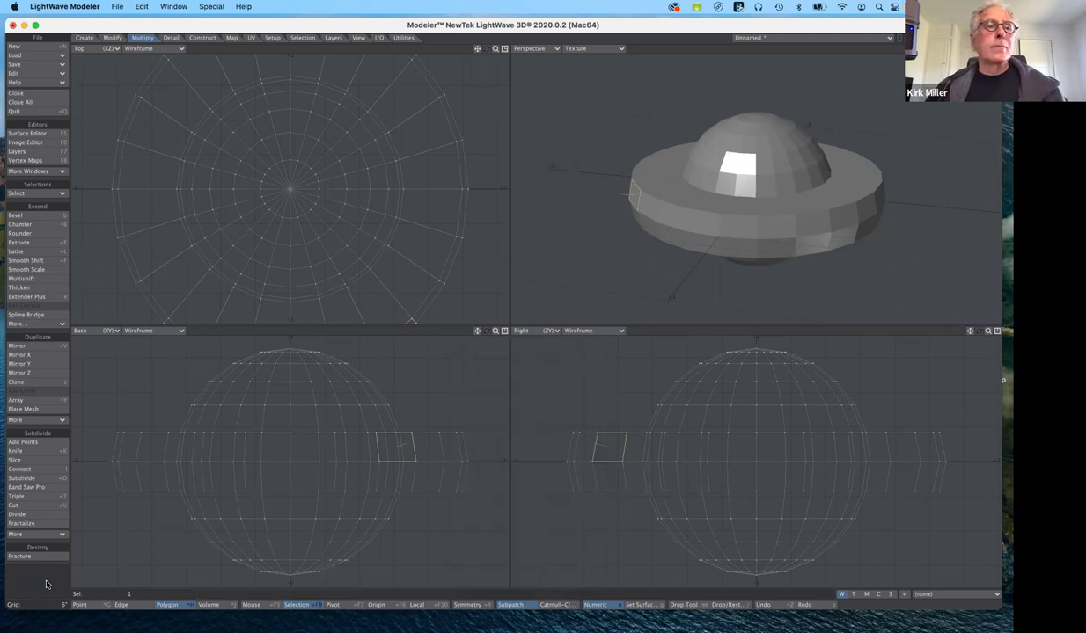
pyautogui.press('n')
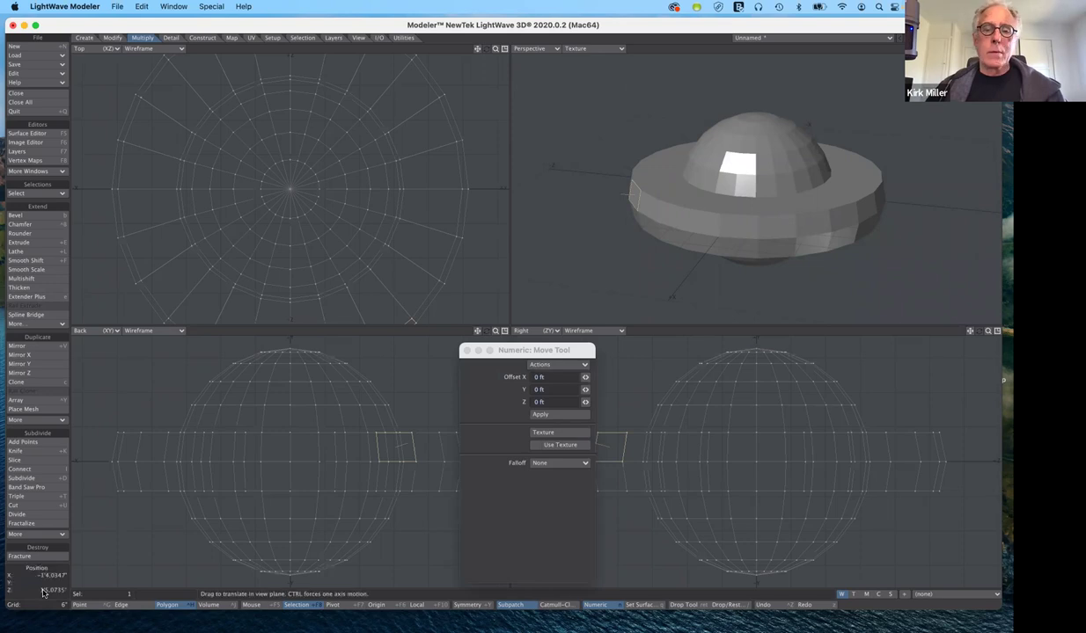
pyautogui.press('space')
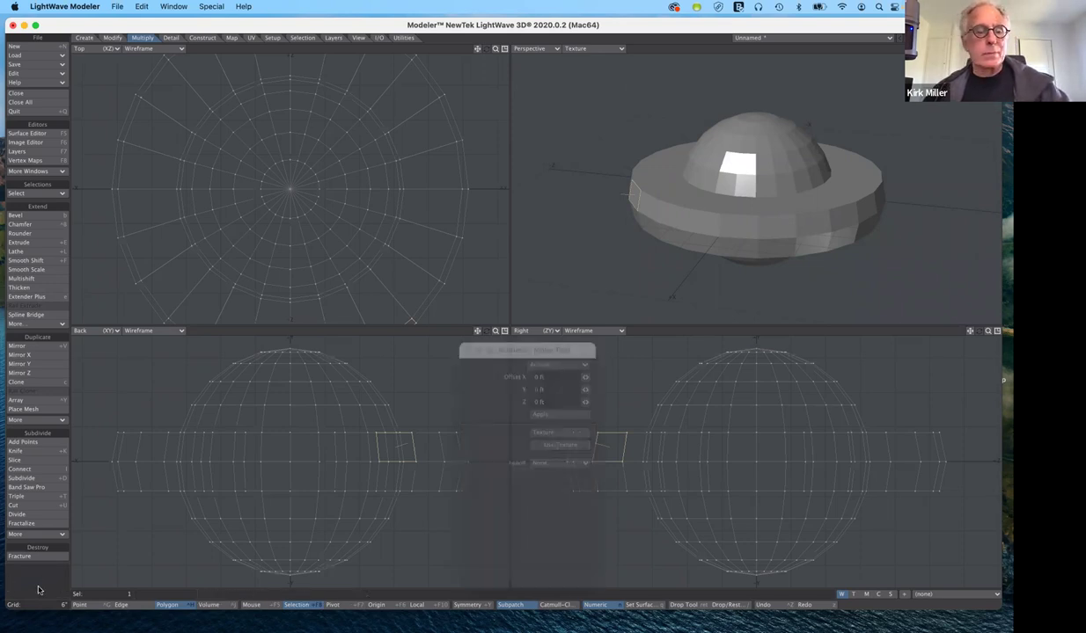
pyautogui.press('t')
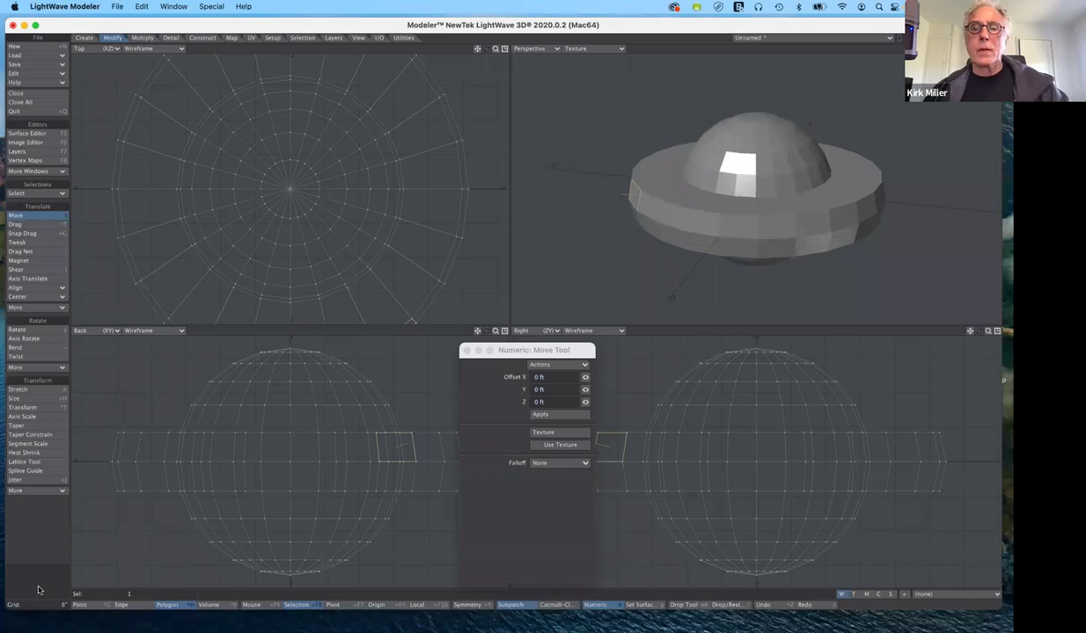
pyautogui.press('space')
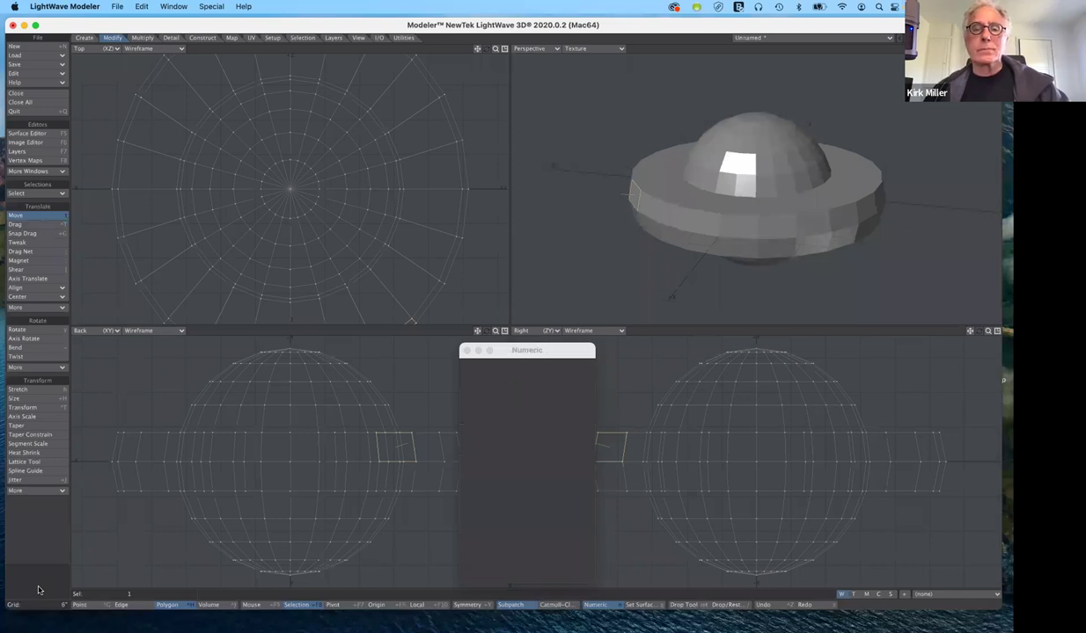
pyautogui.press('n')
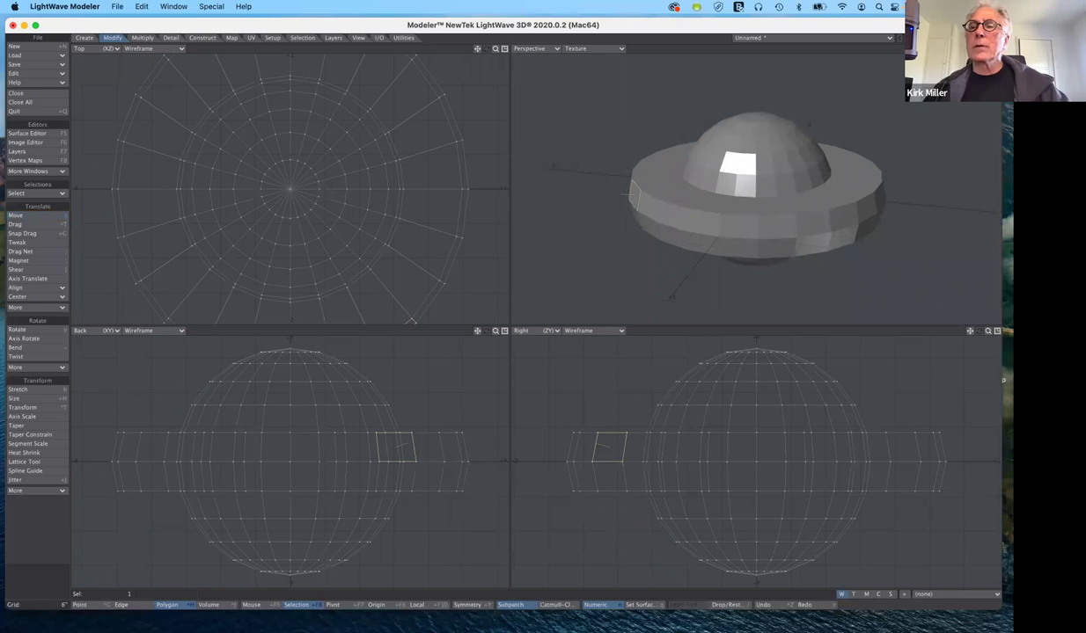
# - Clear the polygon selection, and undo the modeling edits back to the plain box
pyautogui.press('/')
pyautogui.press('n')
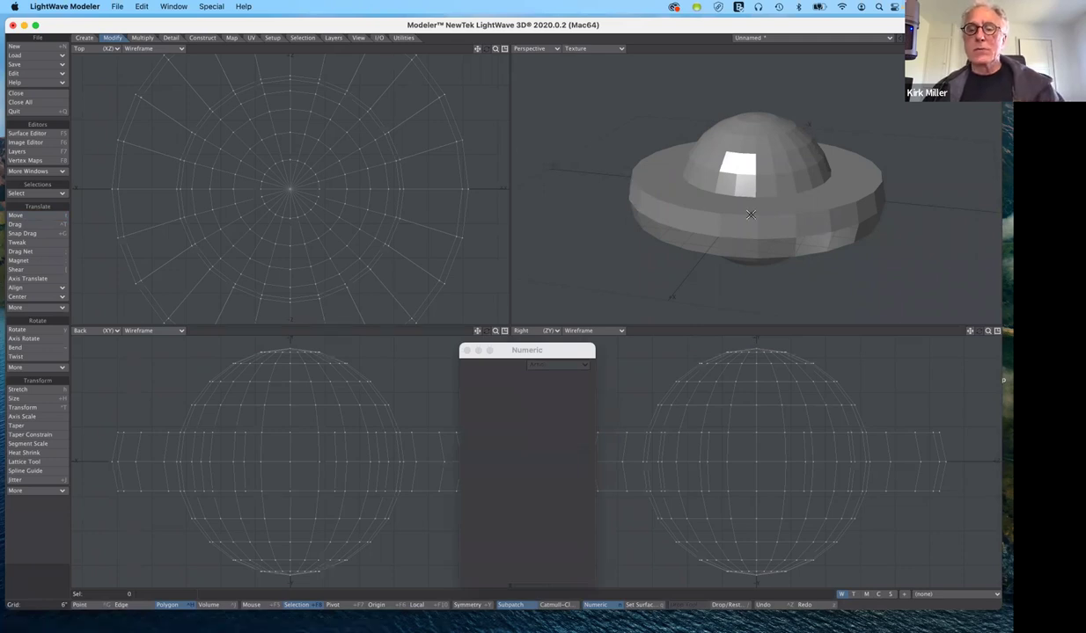
pyautogui.press('u')
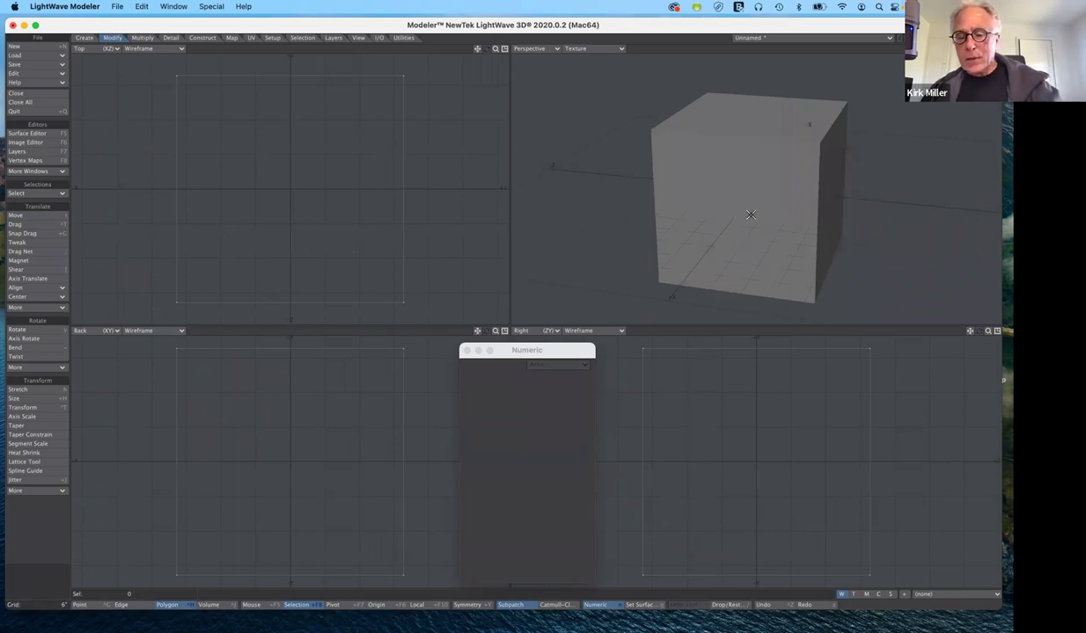
# - Select the box's front face in the Perspective view, delete that polygon, and inspect the open box
pyautogui.press('n')
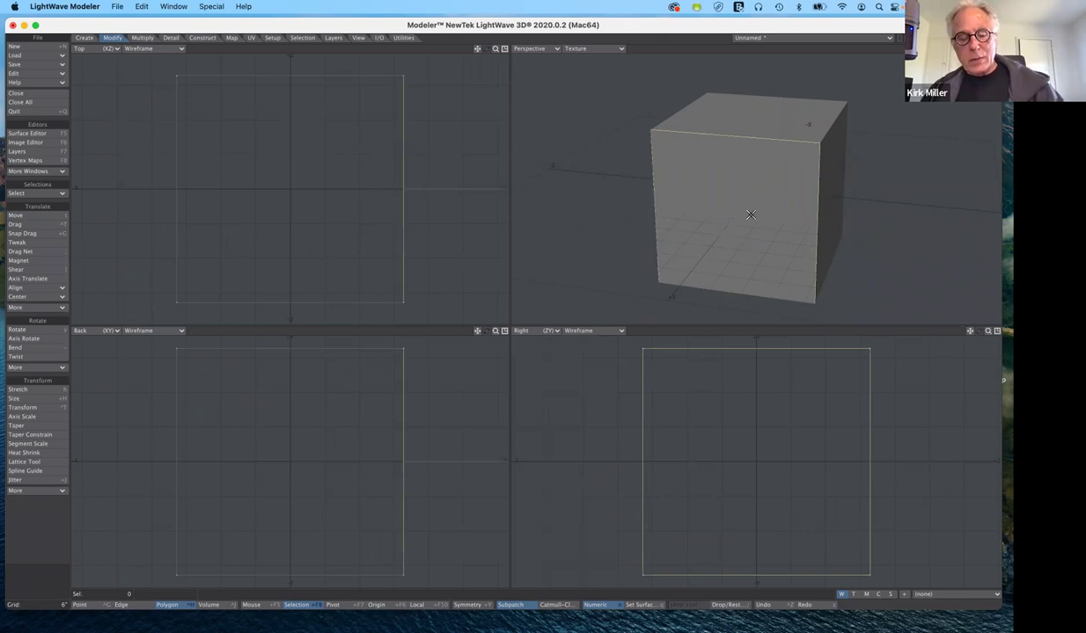
pyautogui.press('n')
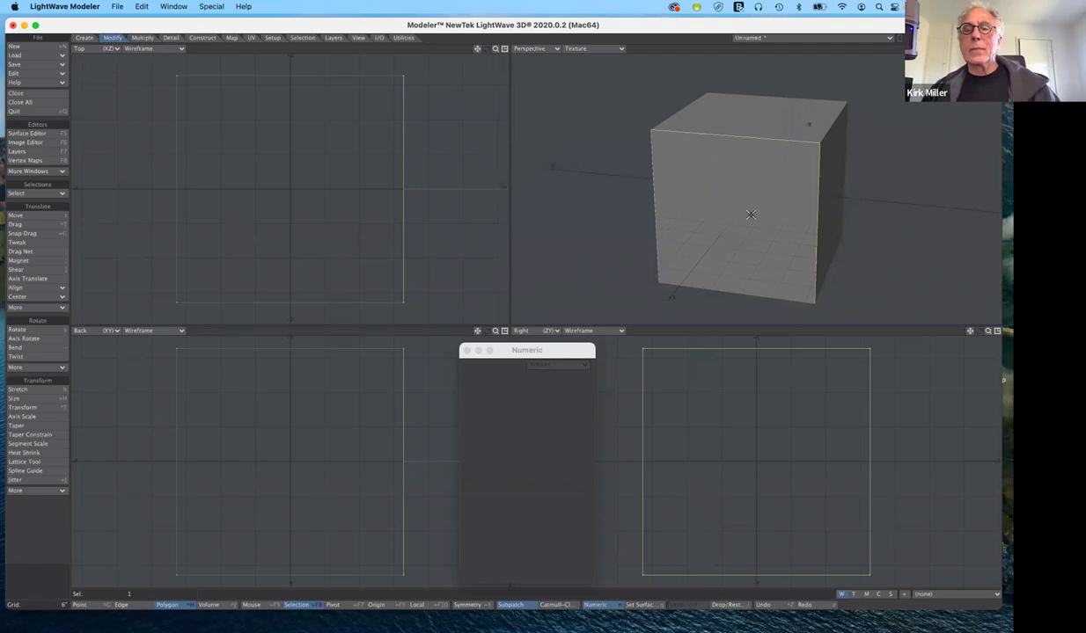
pyautogui.press('/')
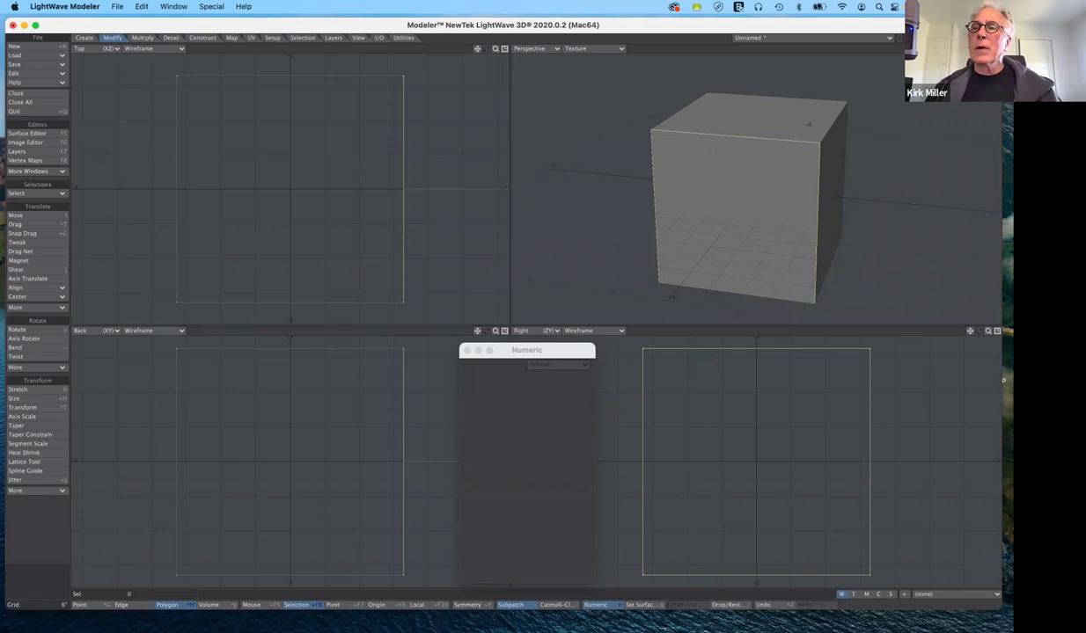
pyautogui.press('Delete')
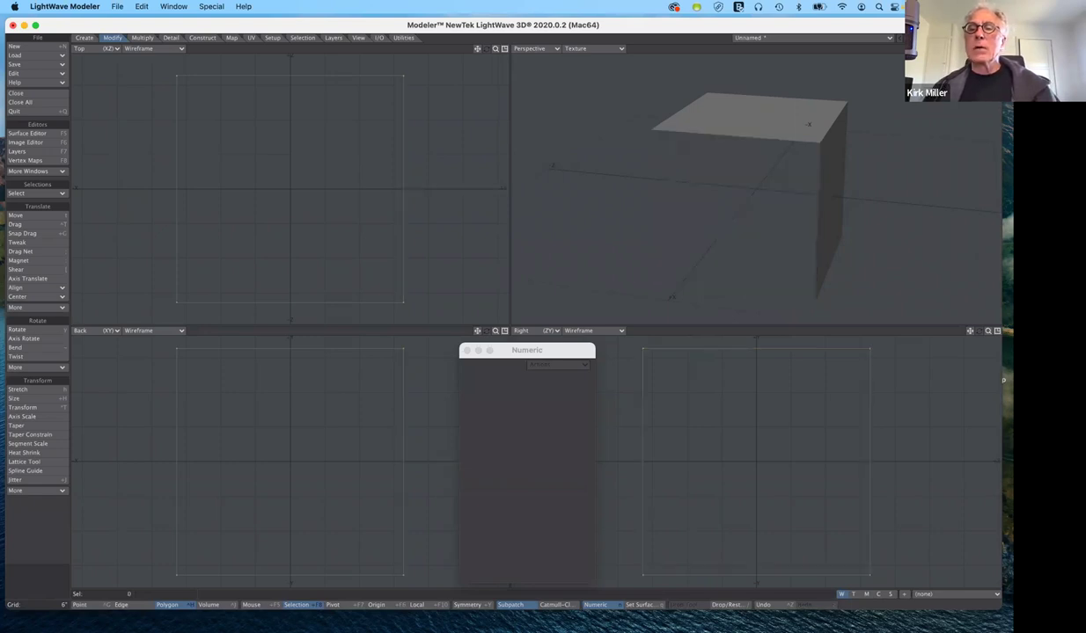
pyautogui.moveTo(807, 124)
pyautogui.keyDown('alt'); pyautogui.mouseDown()
pyautogui.moveTo(710, 191)
pyautogui.moveTo(807, 124)
pyautogui.mouseUp(); pyautogui.keyUp('alt')
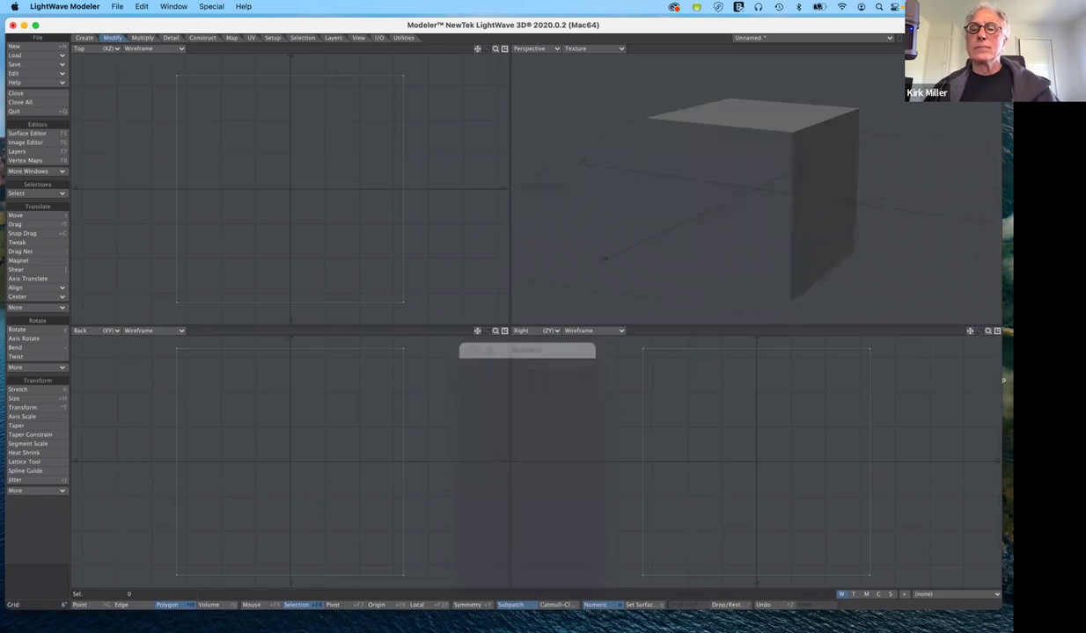
pyautogui.keyDown('alt'); pyautogui.moveTo(792, 176); pyautogui.dragTo(826, 175); pyautogui.keyUp('alt')
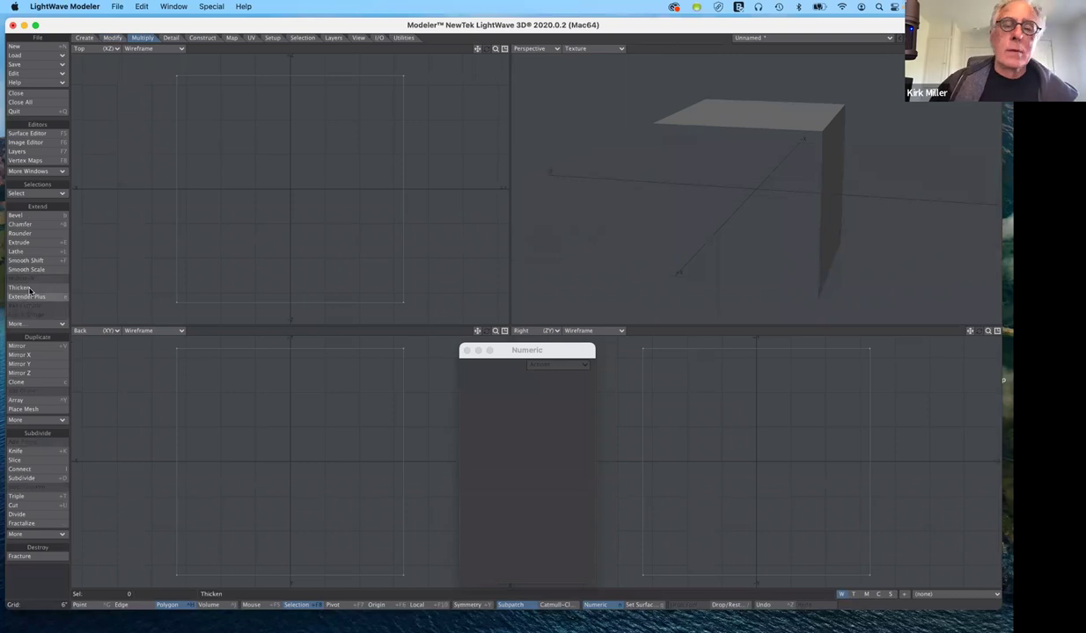
pyautogui.click(29, 291)
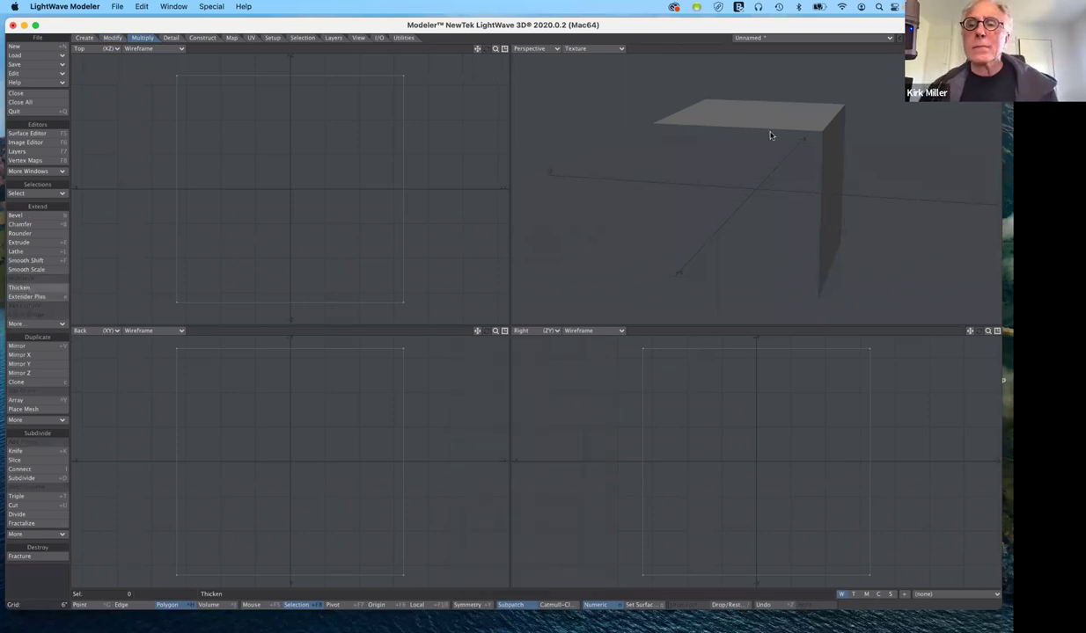
pyautogui.press('n')
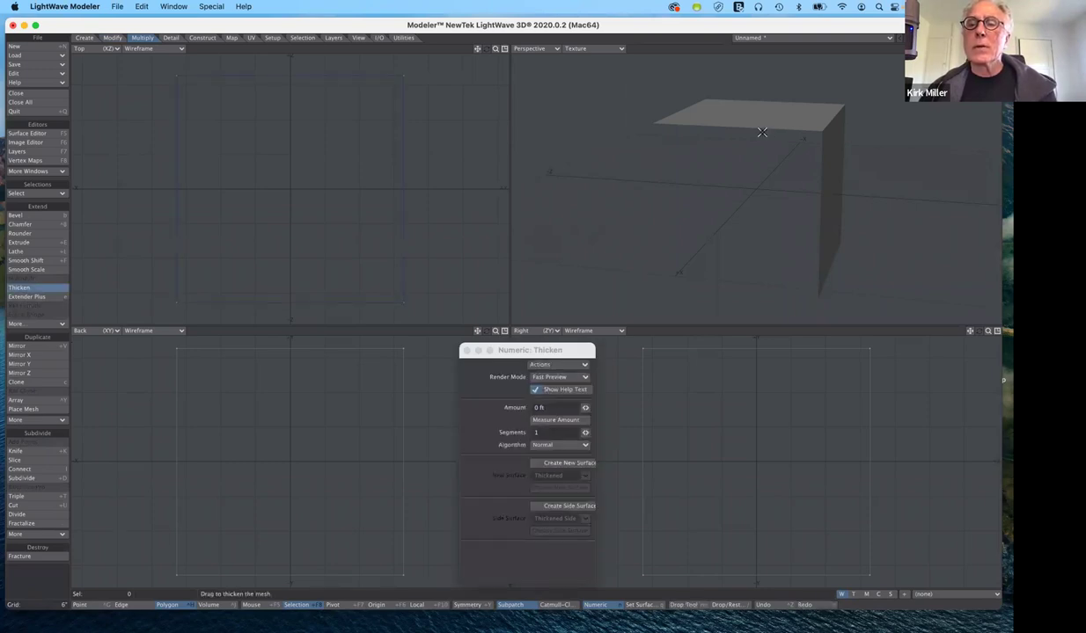
pyautogui.click(762, 132)
pyautogui.press('Return')
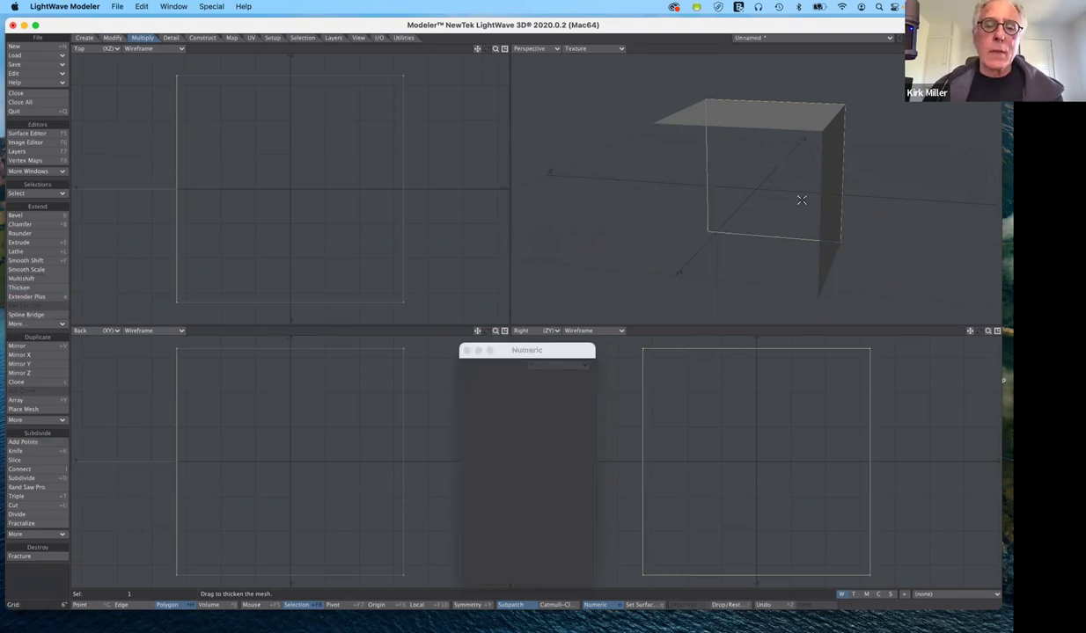
pyautogui.click(542, 353)
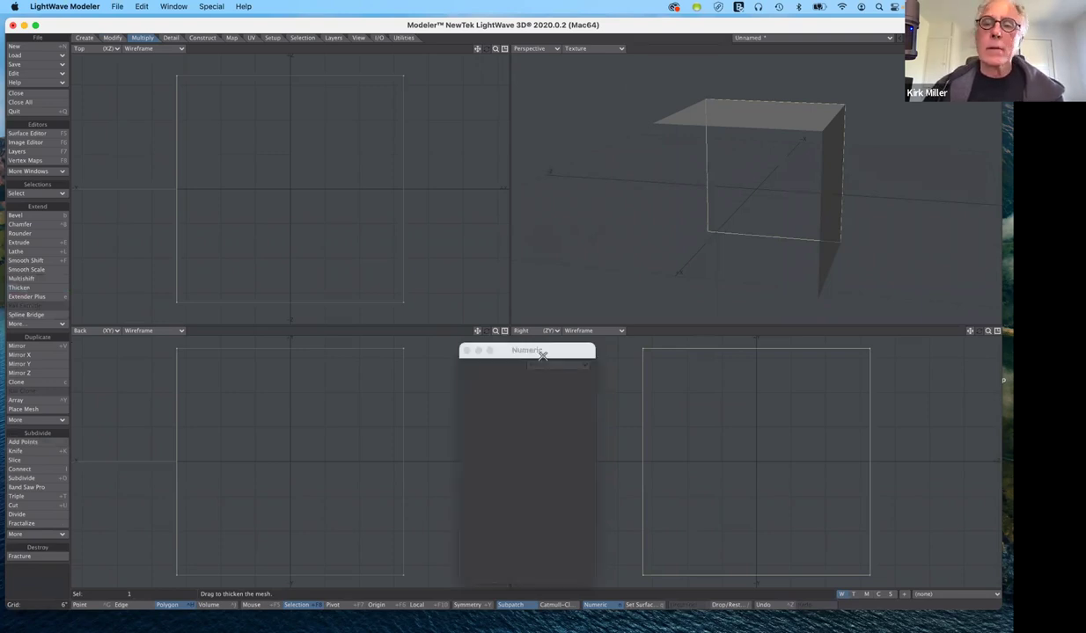
pyautogui.click(5, 616)
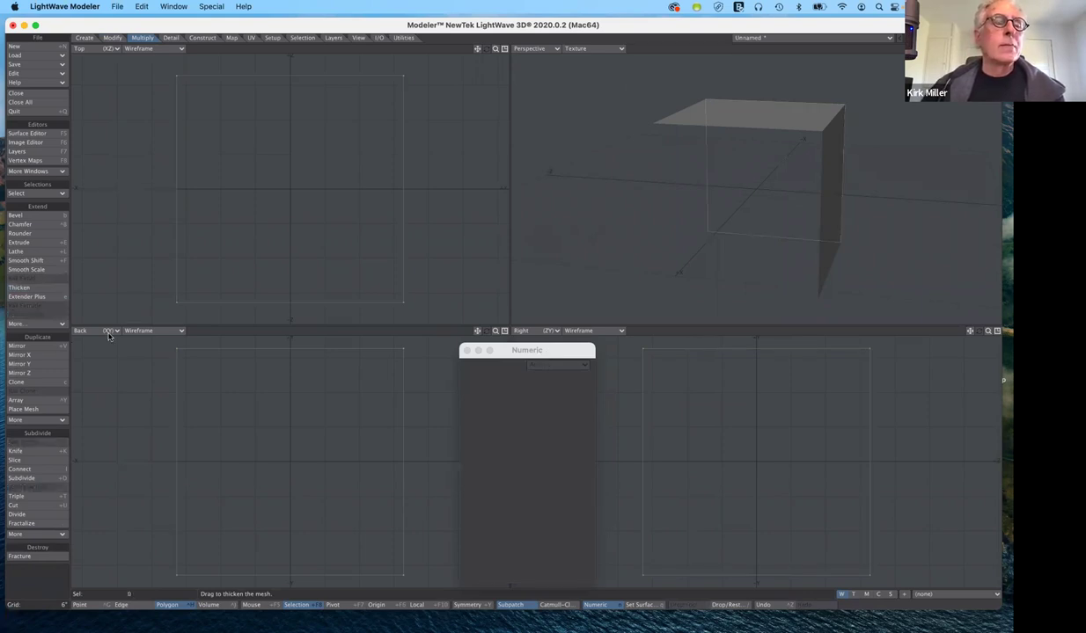
pyautogui.click(26, 287)
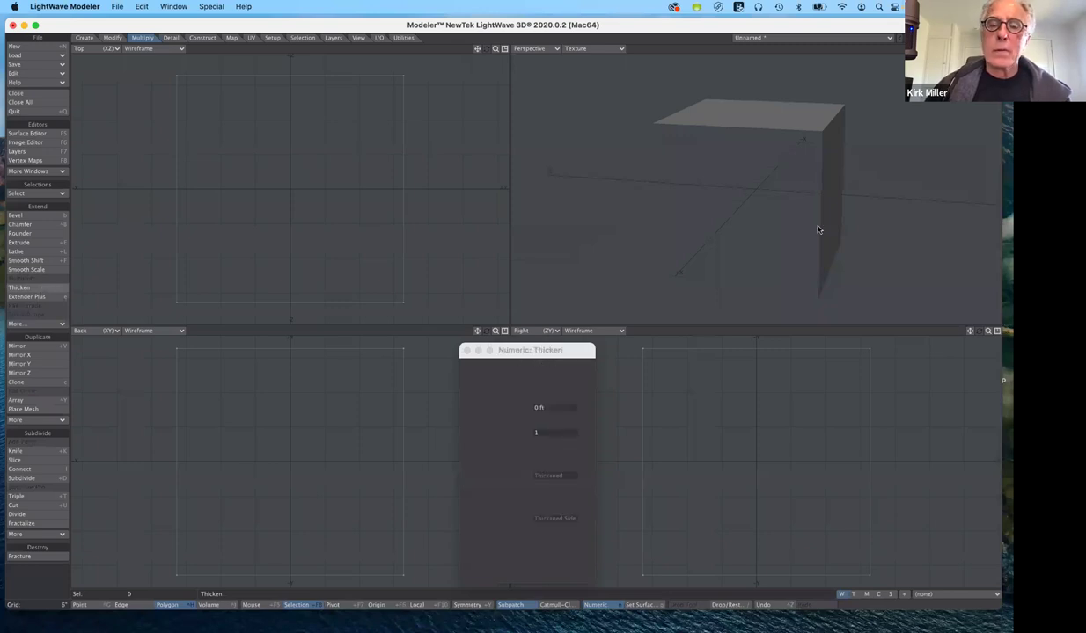
pyautogui.hotkey('ctrl', 'z')
pyautogui.press('Return')
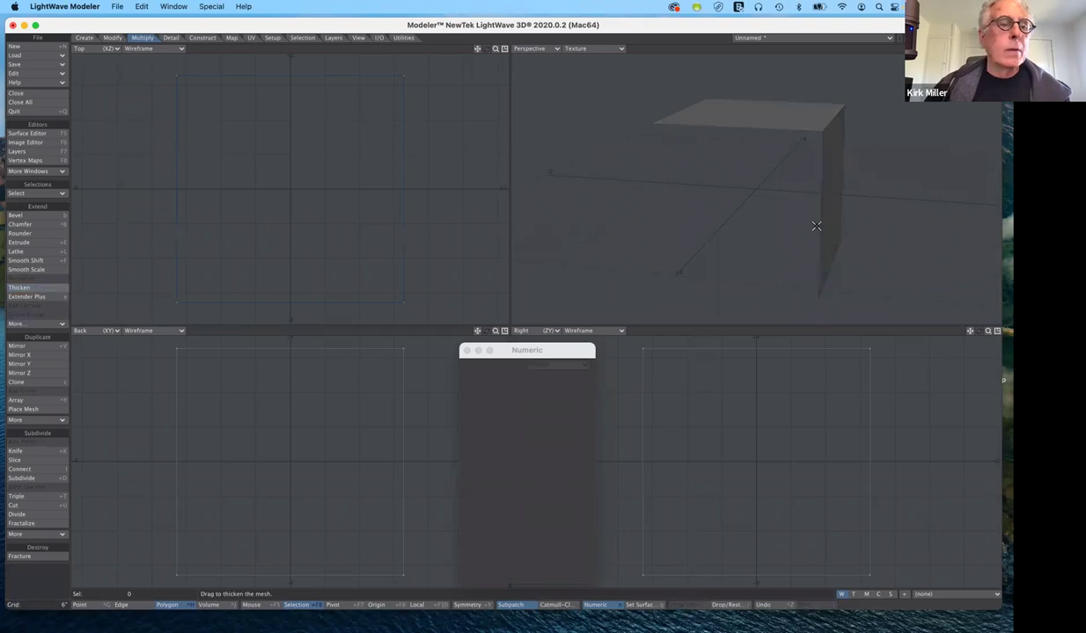
pyautogui.click(37, 289)
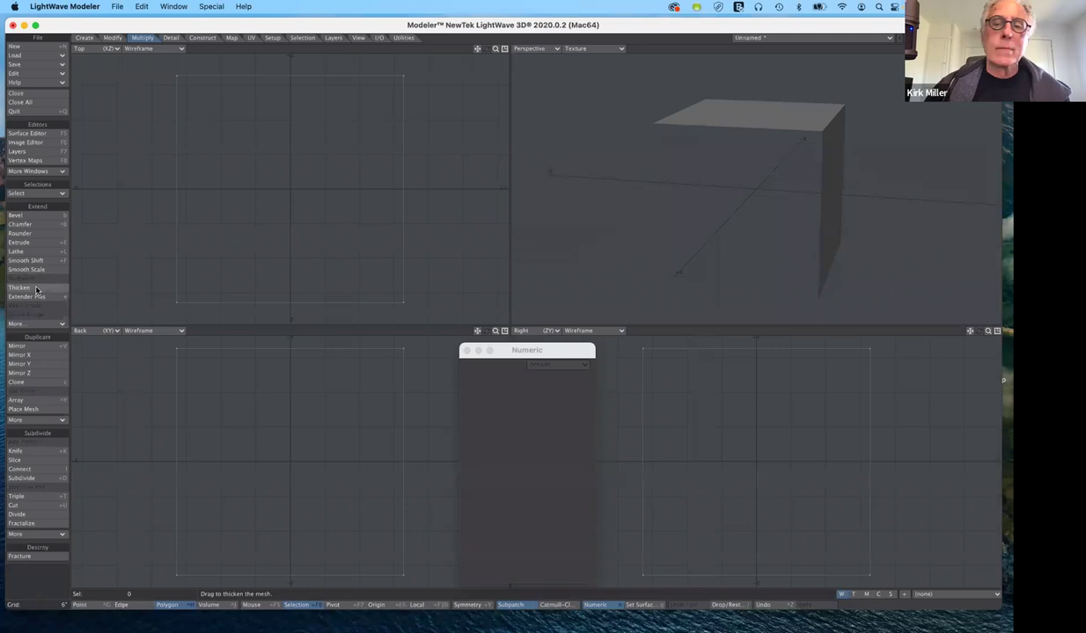
pyautogui.click(36, 290)
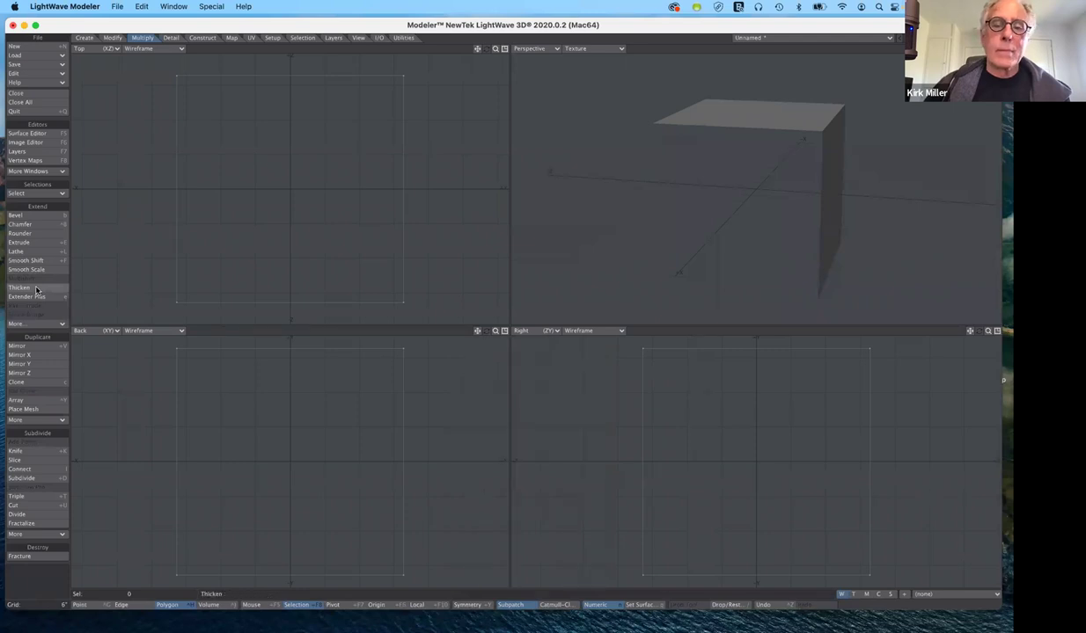
# - Thicken the open box's walls inward with an amount of about -2.8 inches, drop the tool, and inspect the hollow box
pyautogui.click(41, 290)
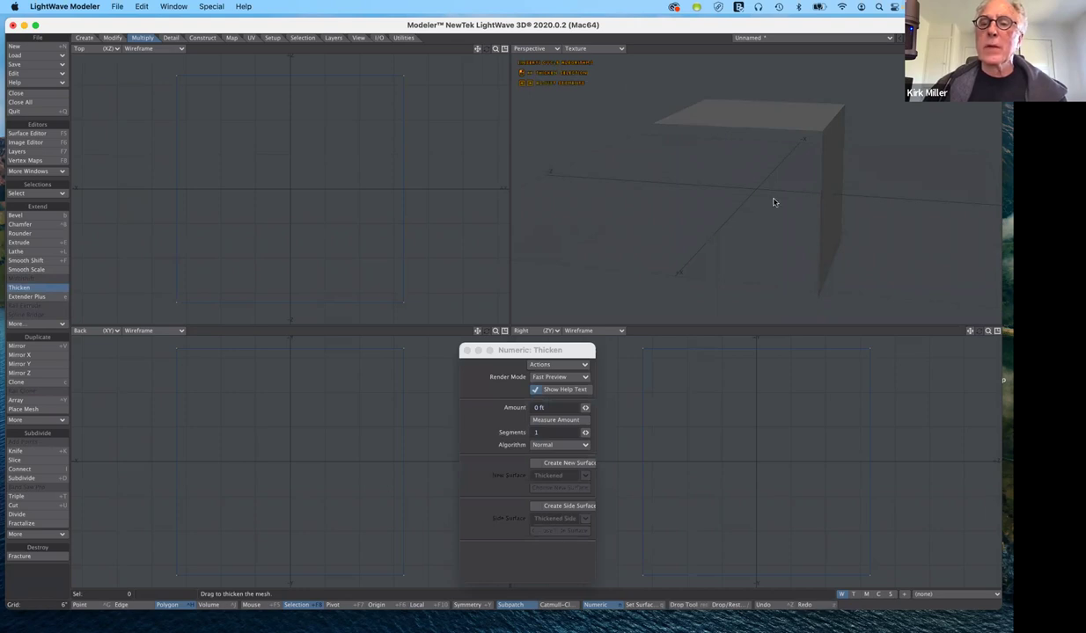
pyautogui.moveTo(774, 203); pyautogui.dragTo(724, 310)
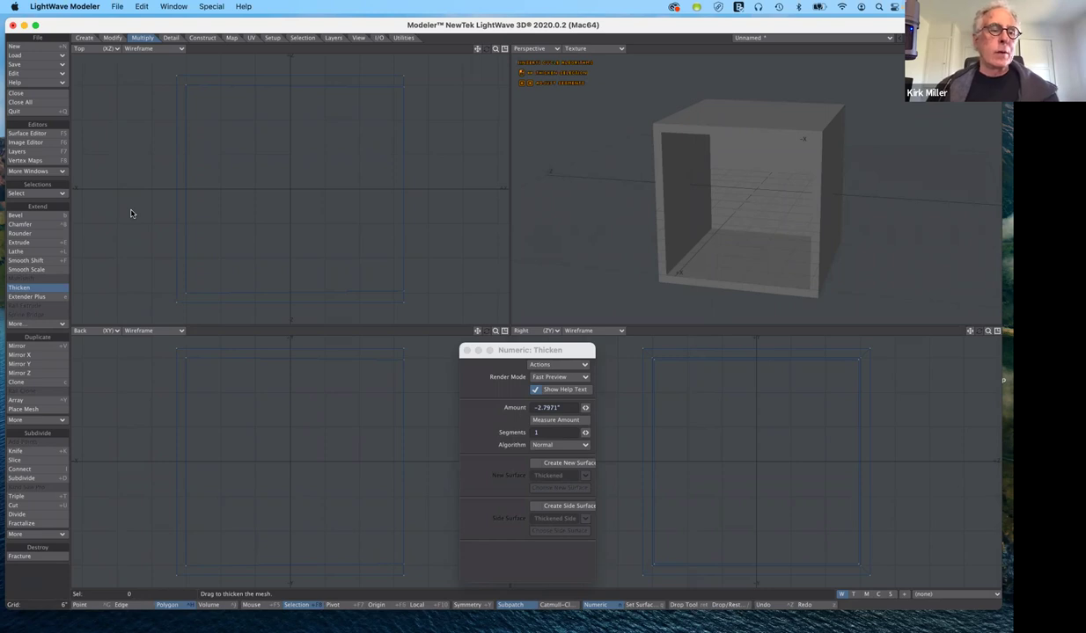
pyautogui.click(50, 288)
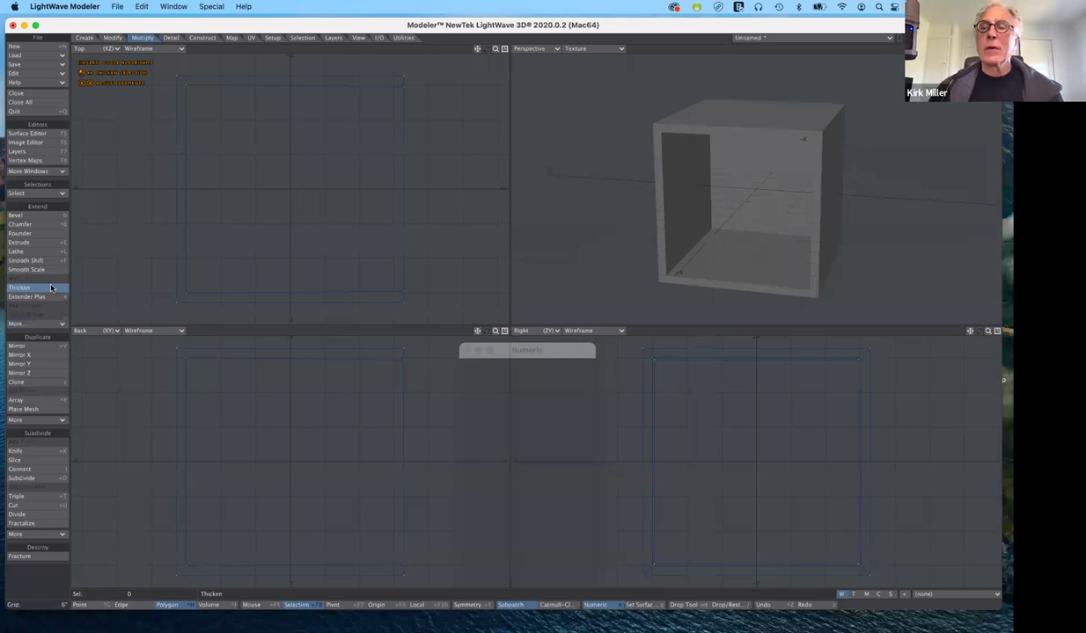
pyautogui.click(50, 287)
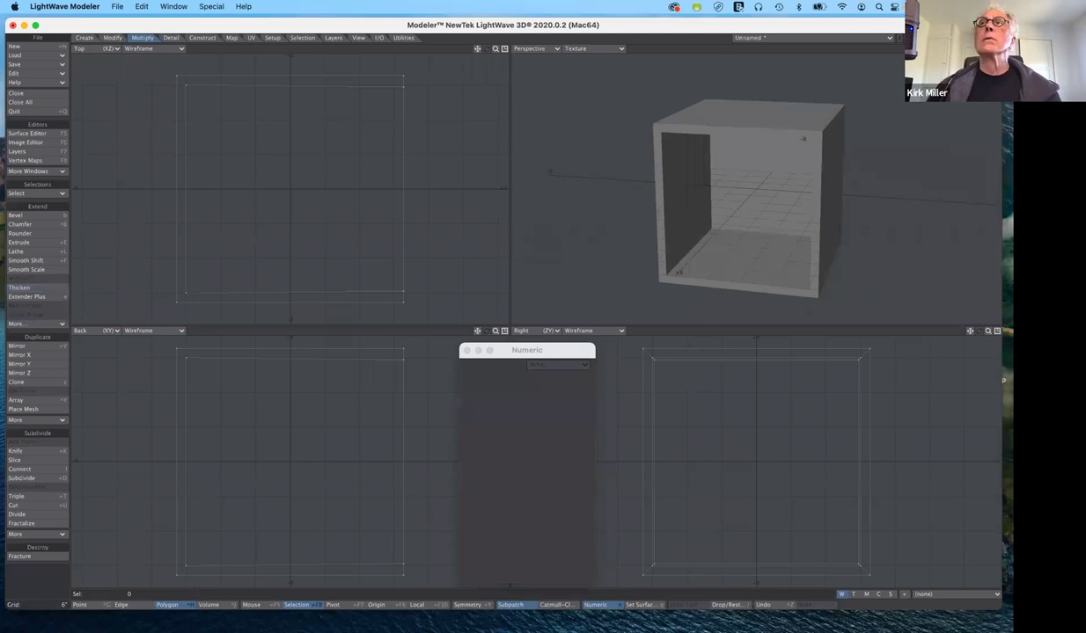
pyautogui.keyDown('alt'); pyautogui.moveTo(630, 167); pyautogui.dragTo(630, 160); pyautogui.keyUp('alt')
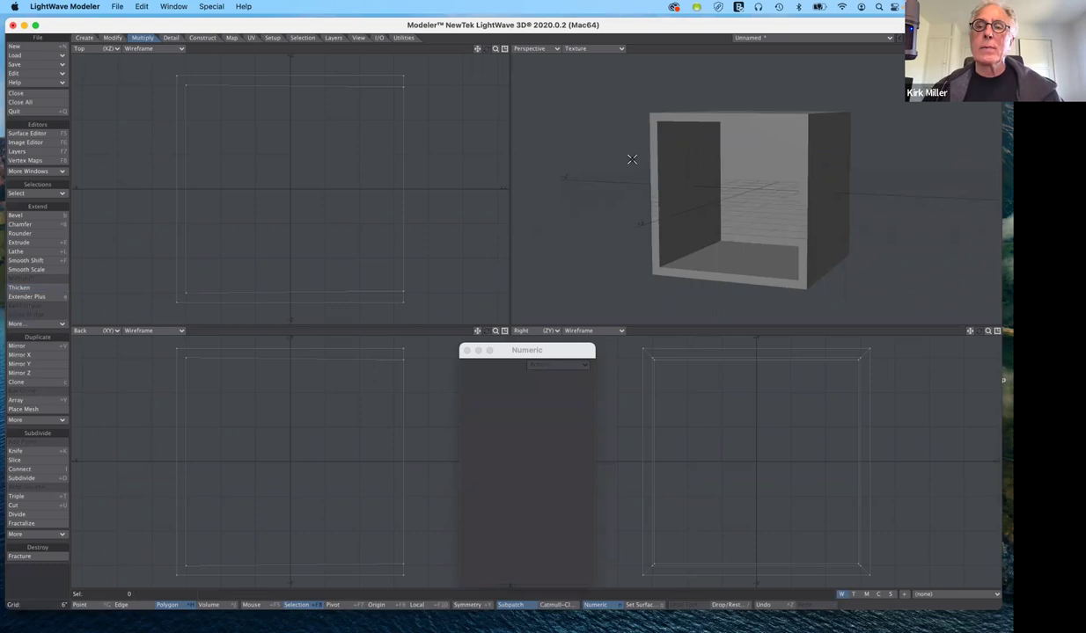
# - Undo the wall thickening and the front face deletion, and clear the polygon selection
pyautogui.hotkey('ctrl', 'z')
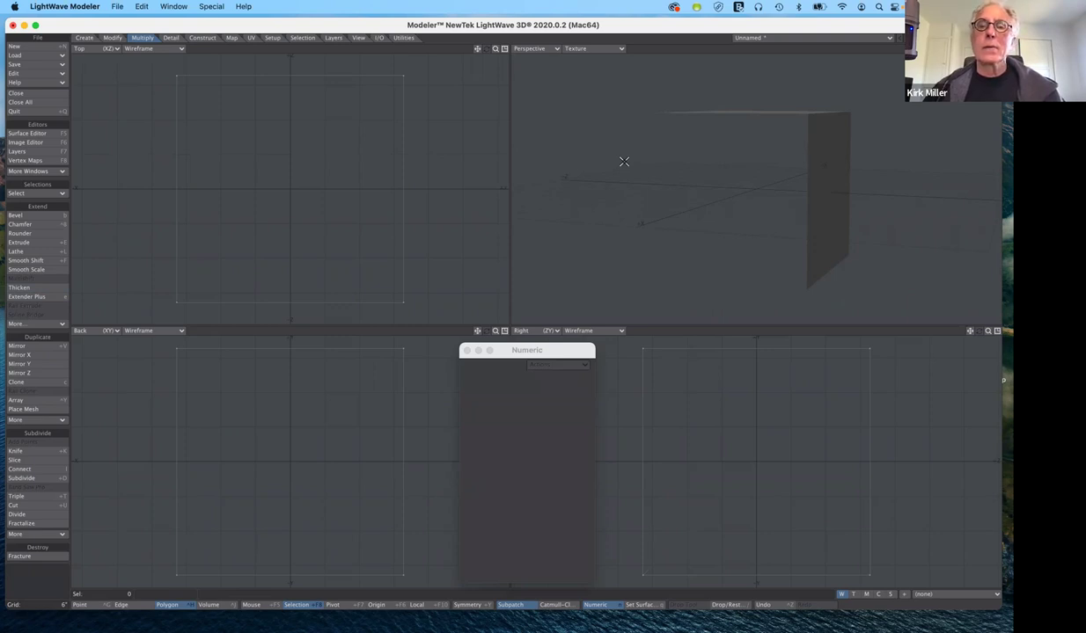
pyautogui.press('super+z')
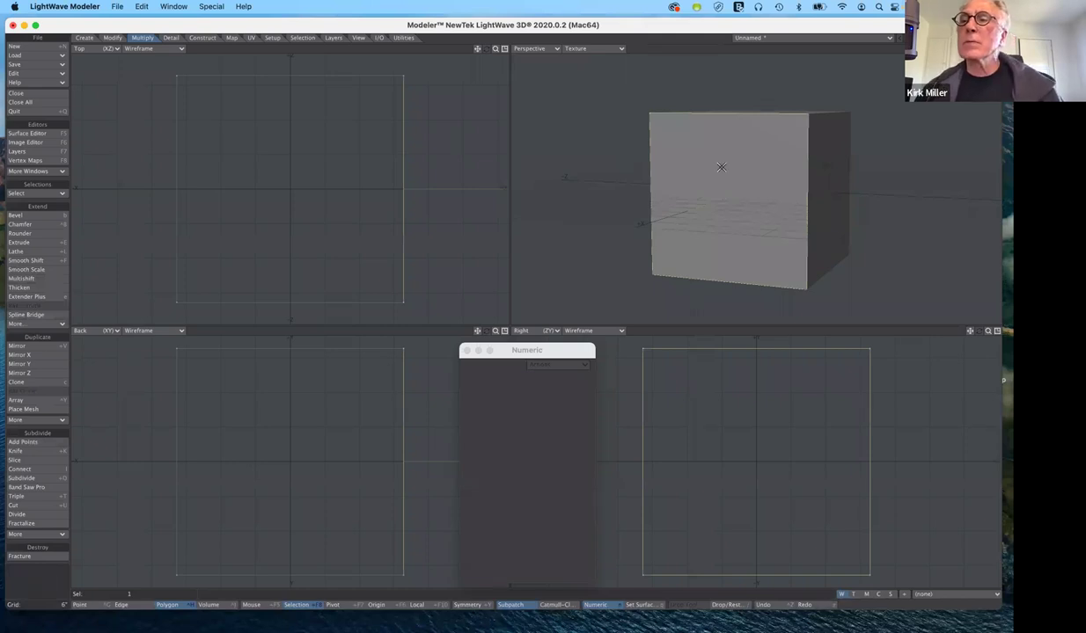
pyautogui.press('/')
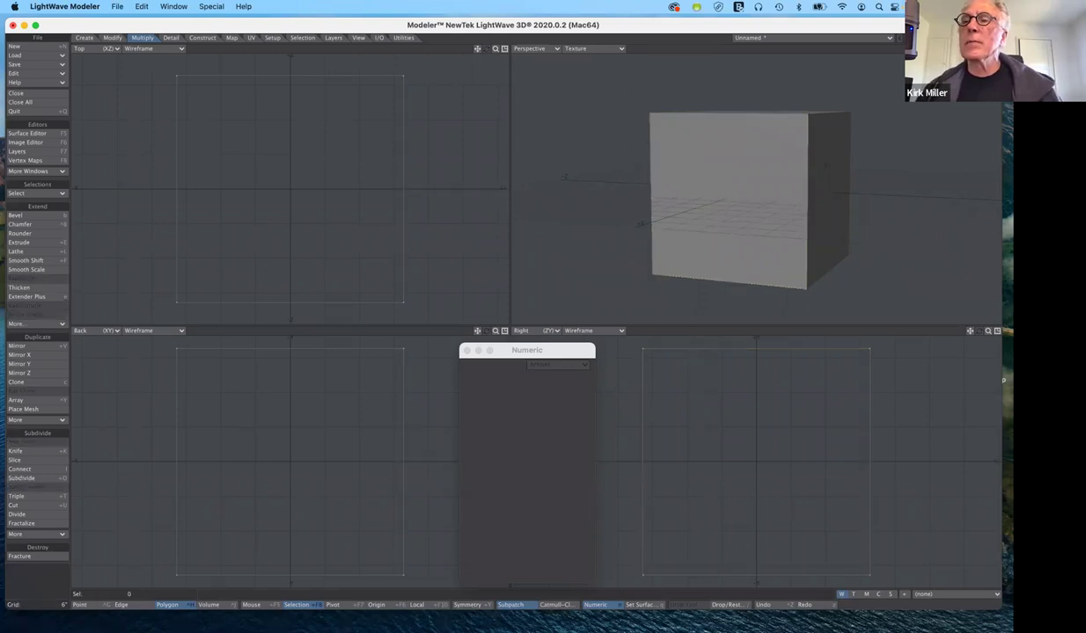
# - Delete the entire box to leave the layer empty
pyautogui.press('n')
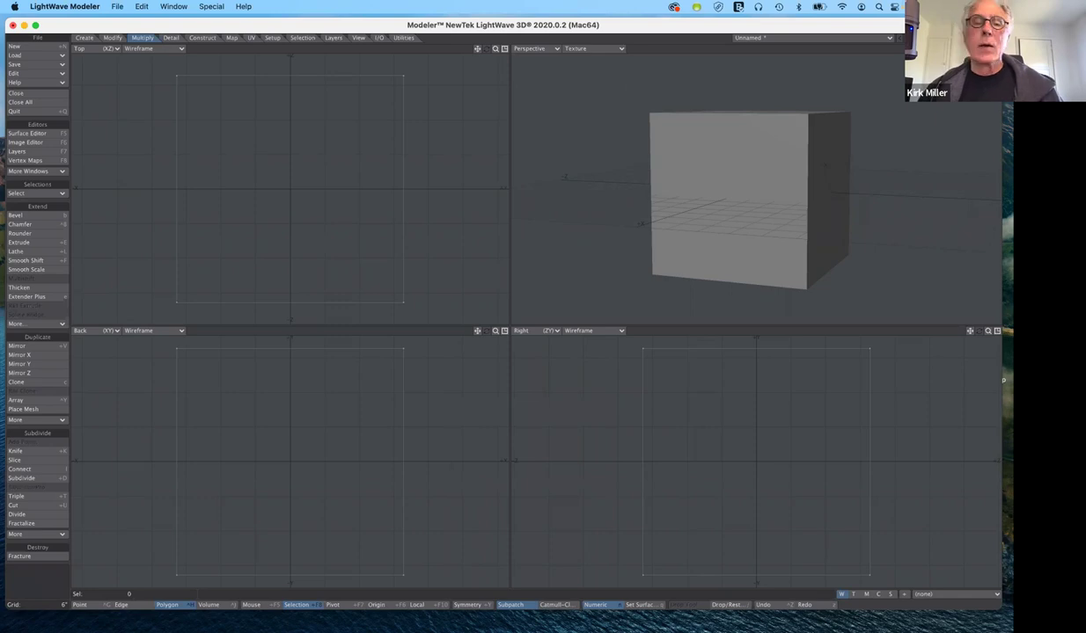
pyautogui.press('n')
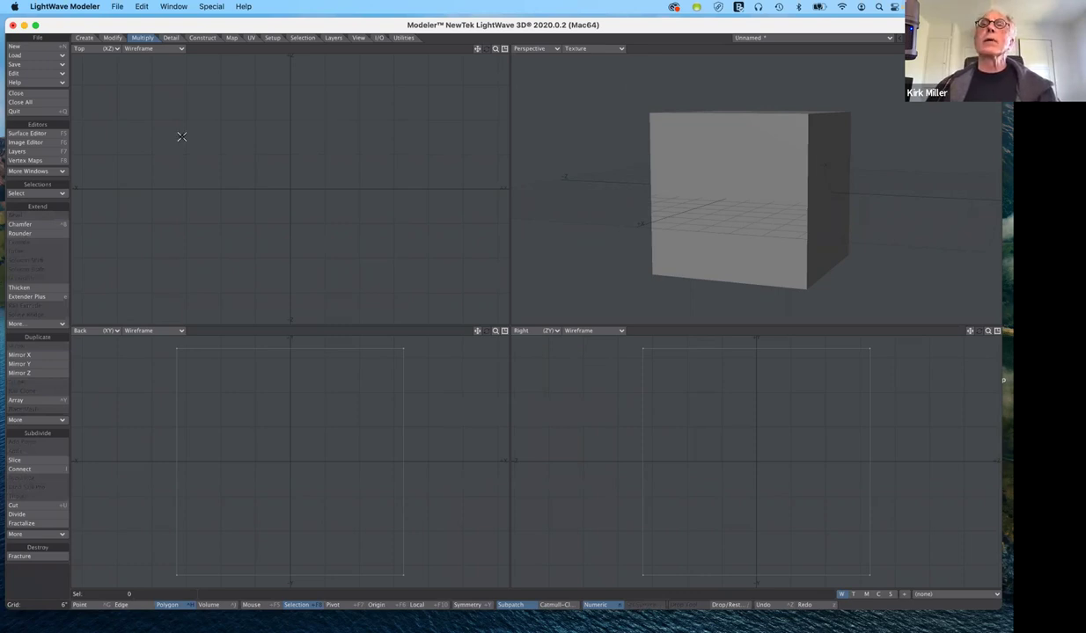
pyautogui.press('Delete')
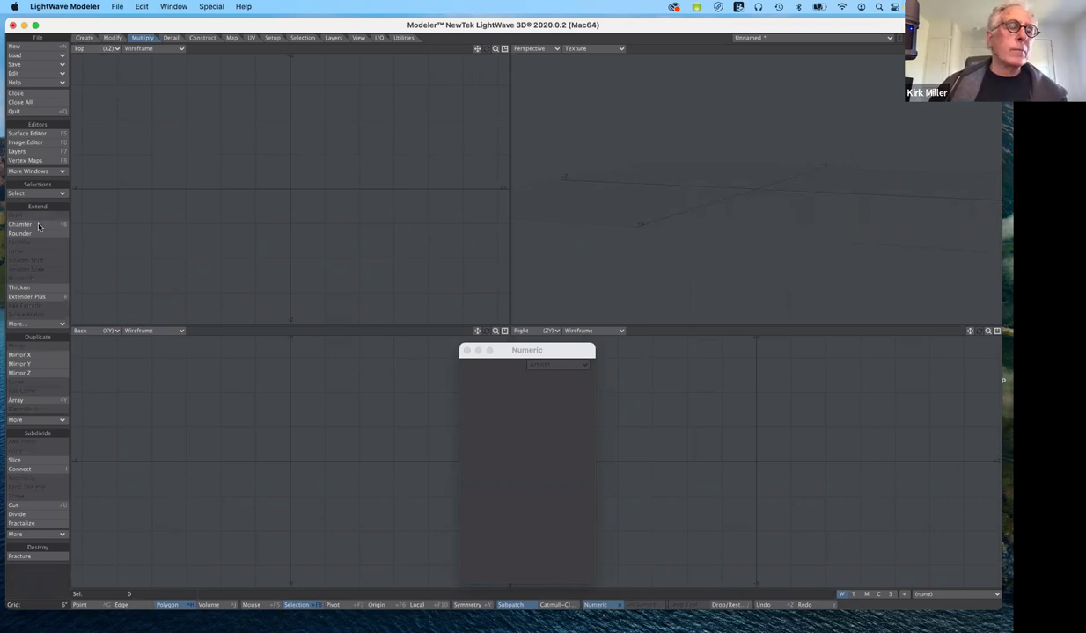
# - Draw a flat box about 2 ft 0.75 in wide and 2 ft 1 in deep in the Top view, with one edge along the Z axis
pyautogui.hotkey('ctrl', '1')
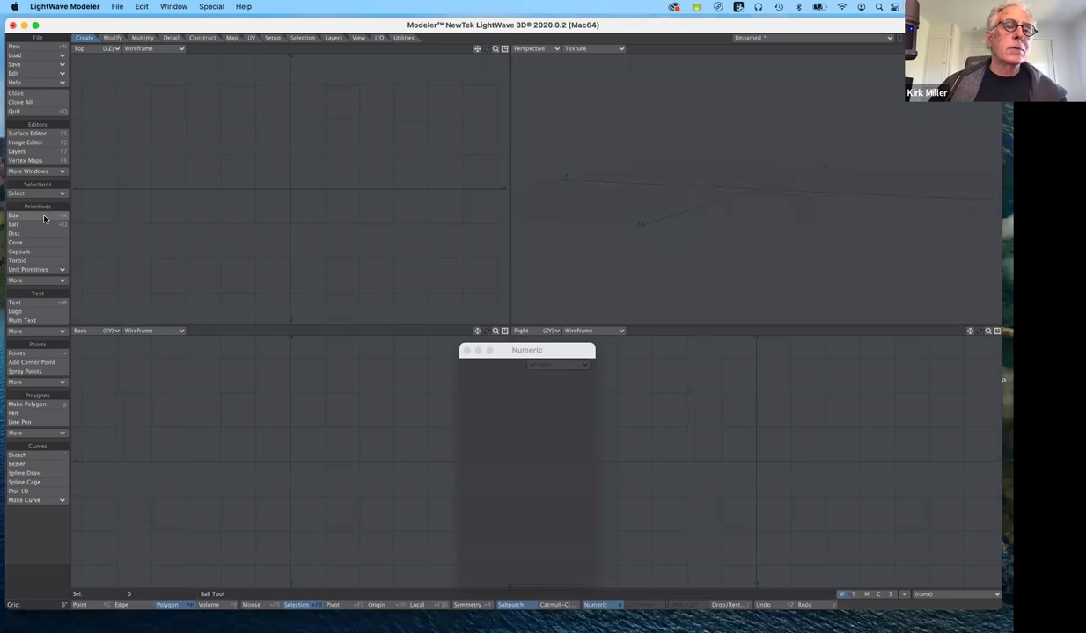
pyautogui.click(44, 217)
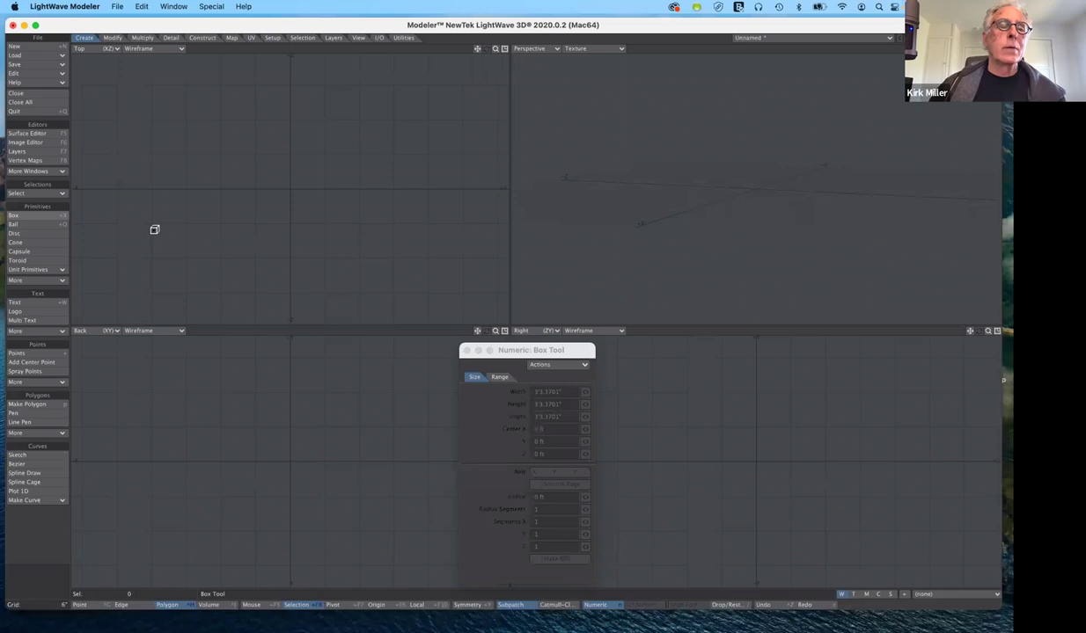
pyautogui.moveTo(149, 116); pyautogui.dragTo(153, 206)
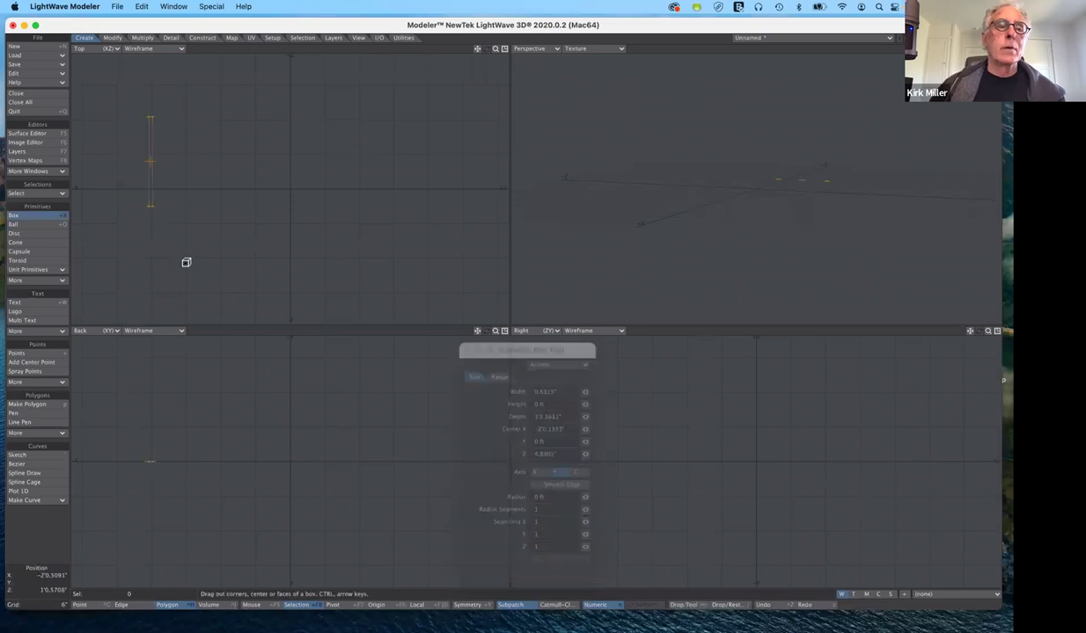
pyautogui.moveTo(186, 262); pyautogui.dragTo(291, 256)
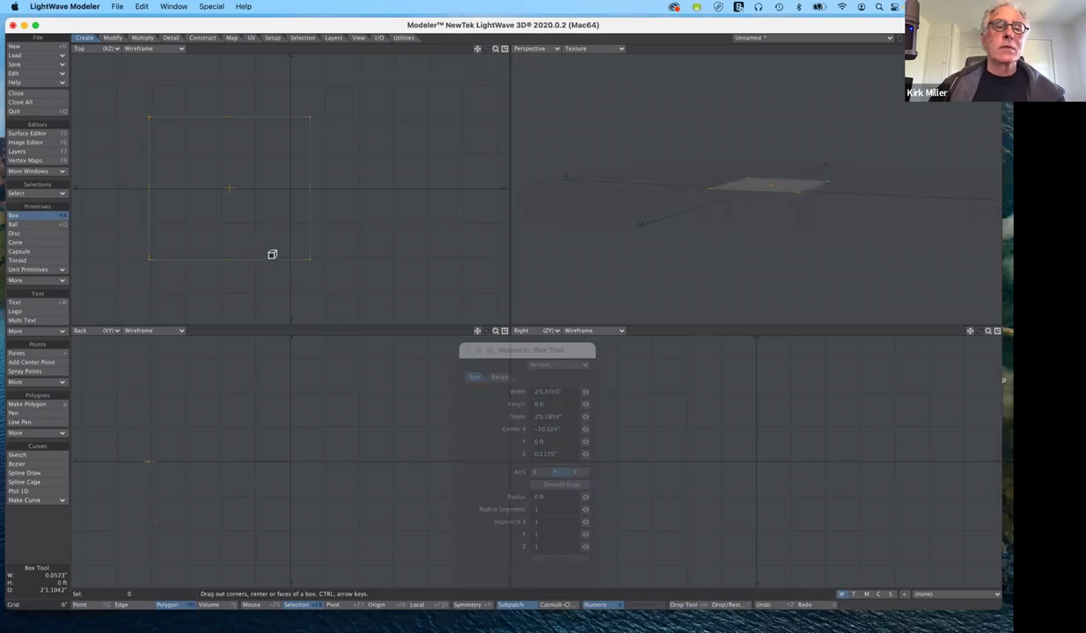
pyautogui.moveTo(272, 255); pyautogui.dragTo(299, 257)
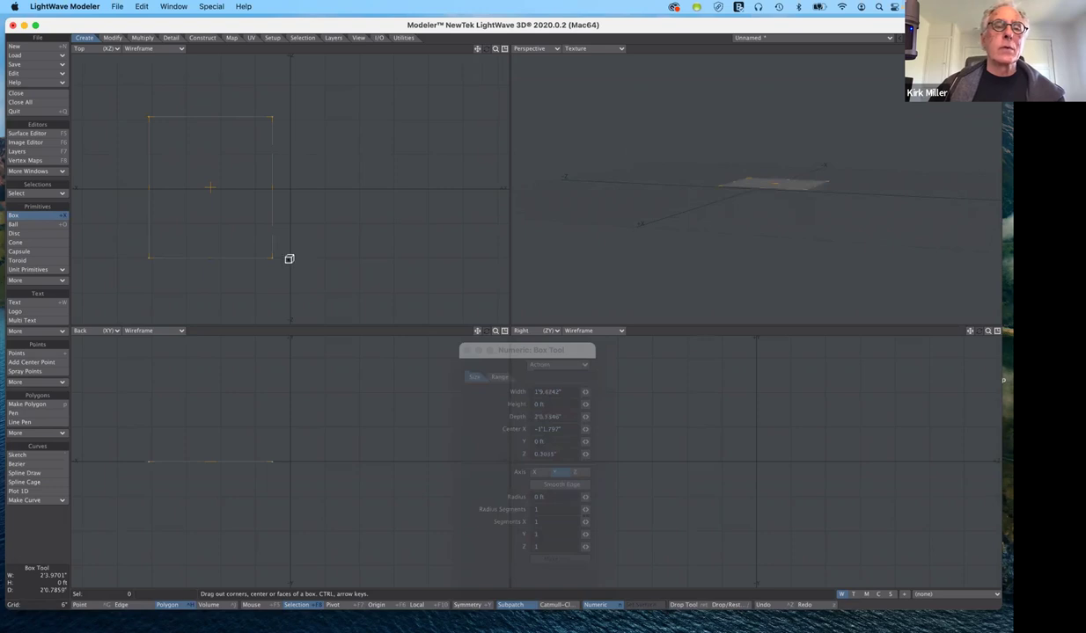
pyautogui.moveTo(289, 259); pyautogui.dragTo(292, 258)
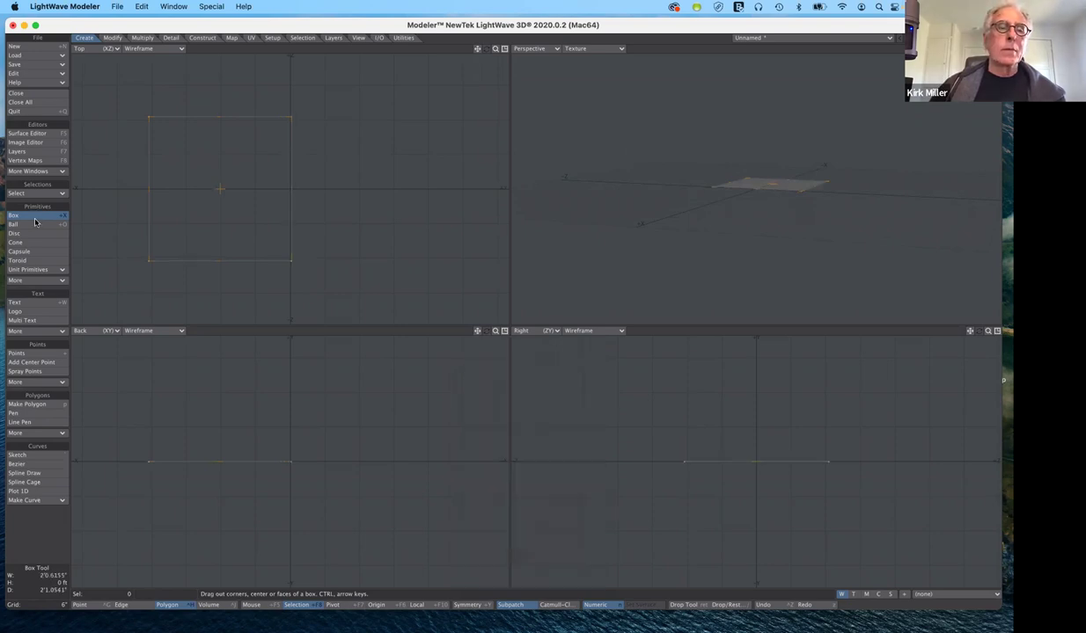
pyautogui.press('n')
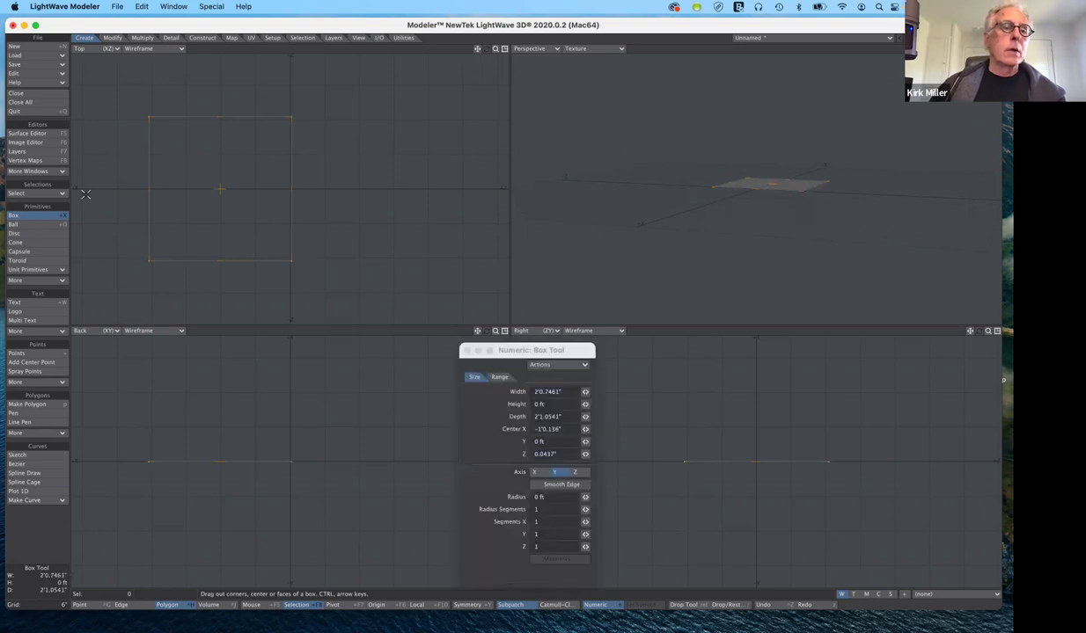
pyautogui.click(48, 217)
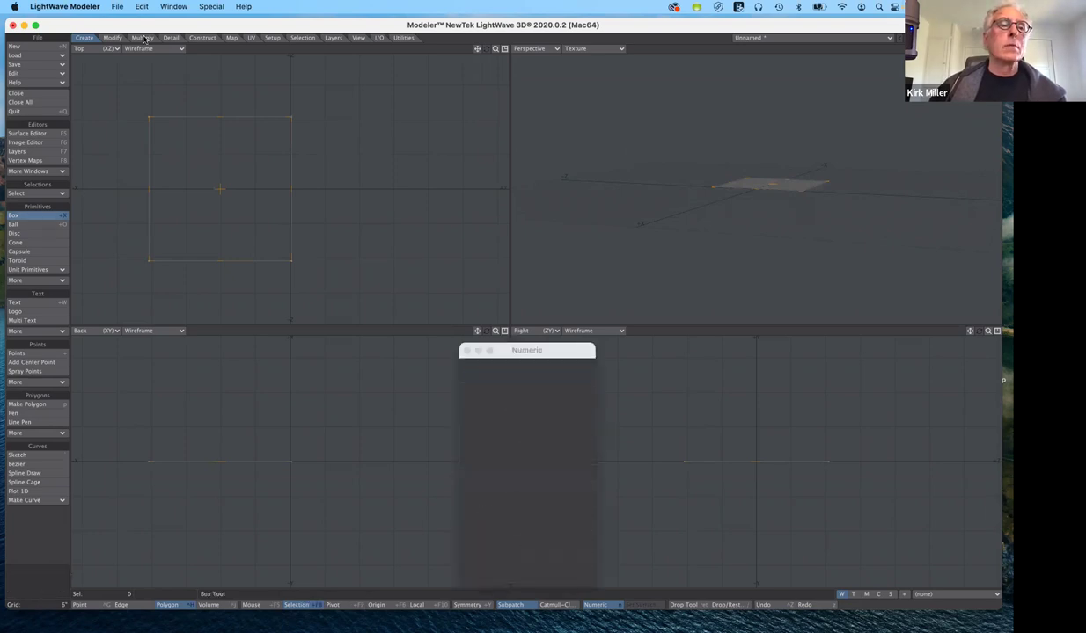
pyautogui.press('Return')
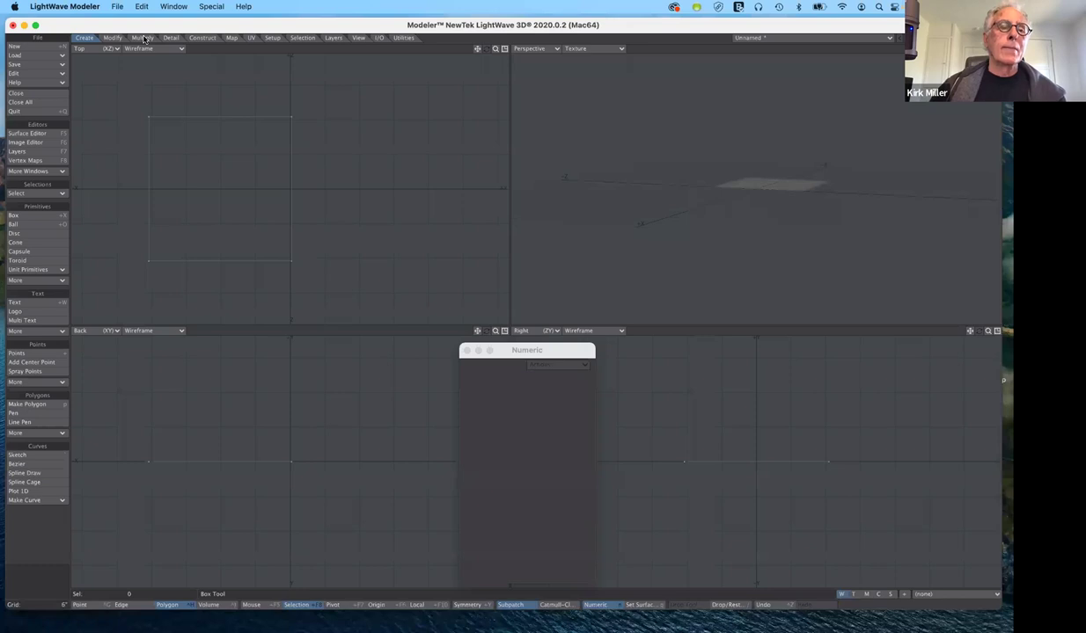
# - Finish the flat box, bring up the Multiply tools, and switch from polygon to edge selection mode
pyautogui.press('n')
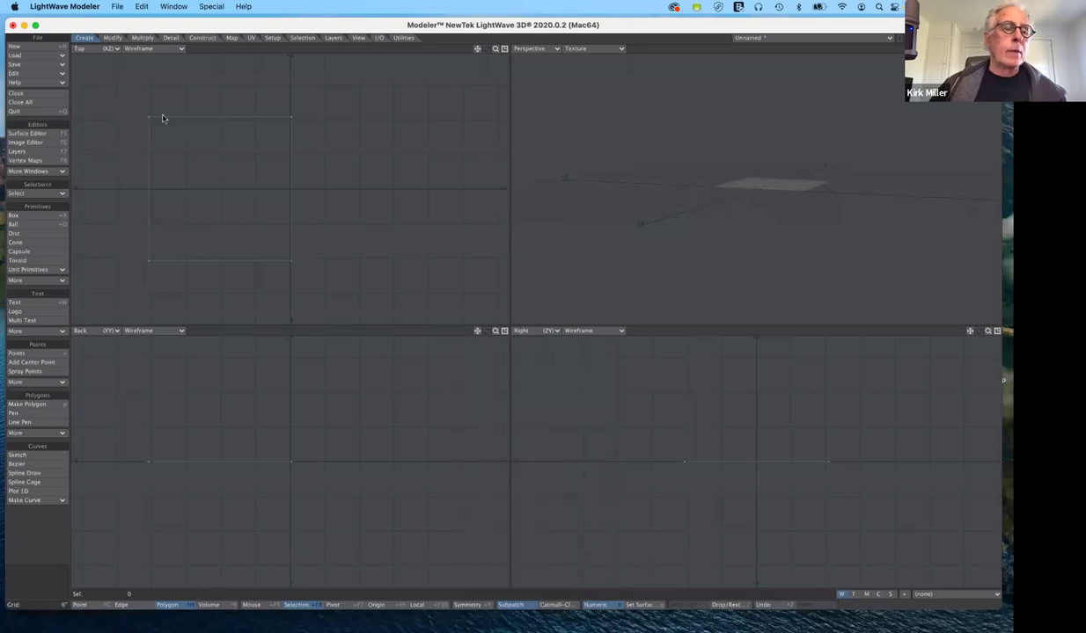
pyautogui.press('n')
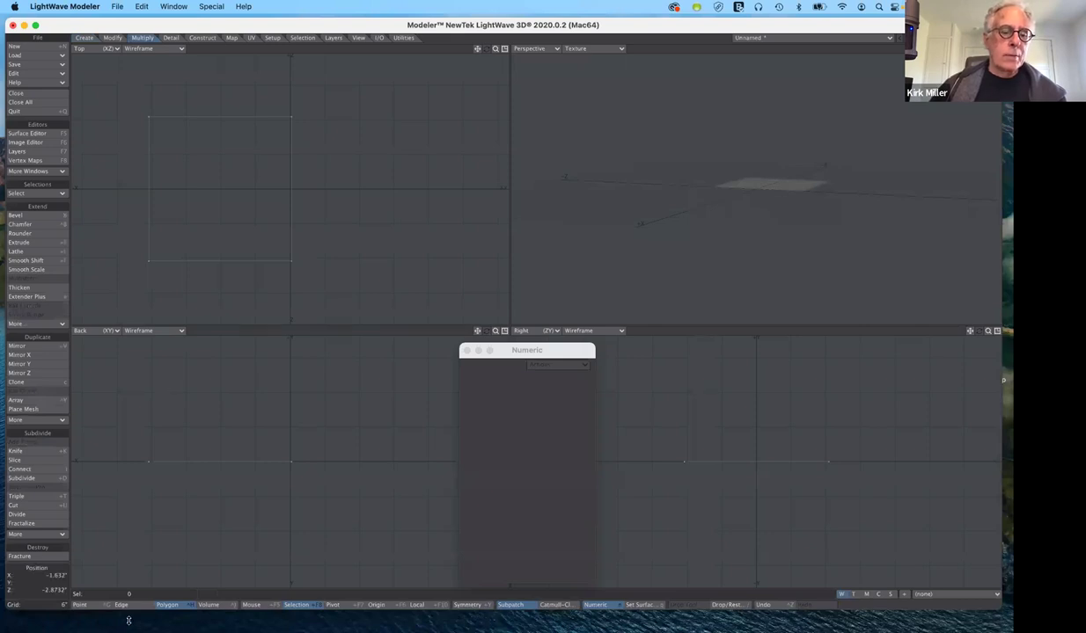
pyautogui.press('space')
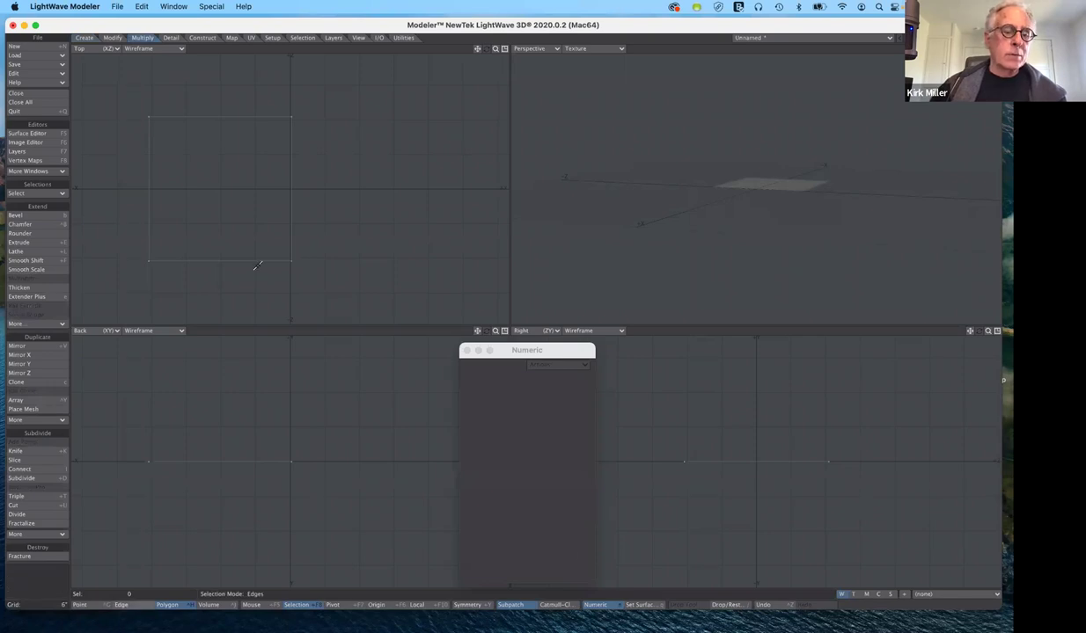
pyautogui.click(167, 605)
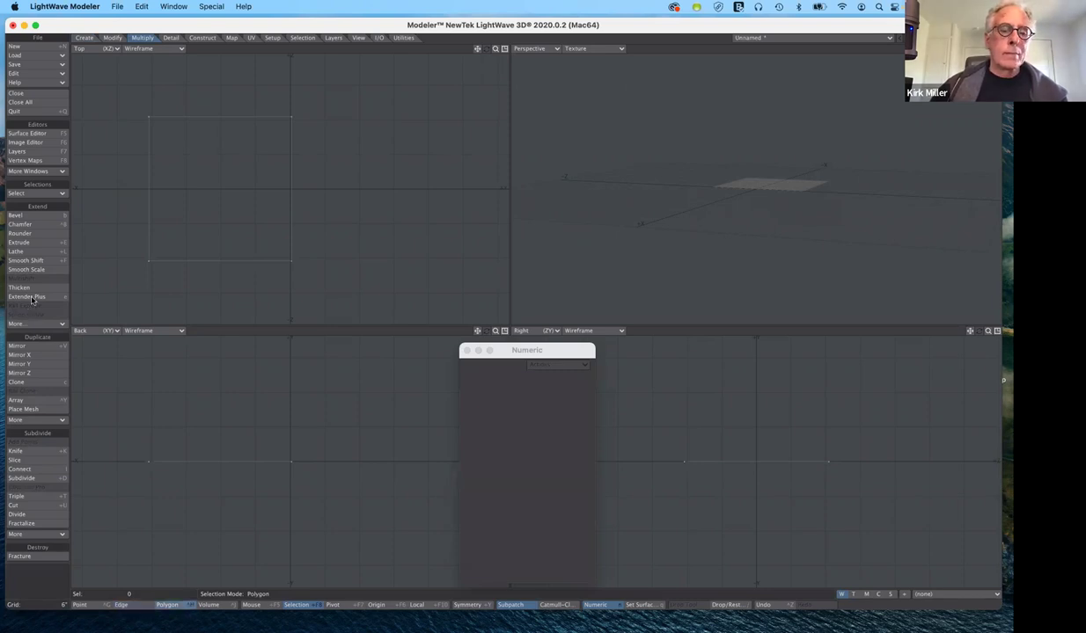
pyautogui.press('n')
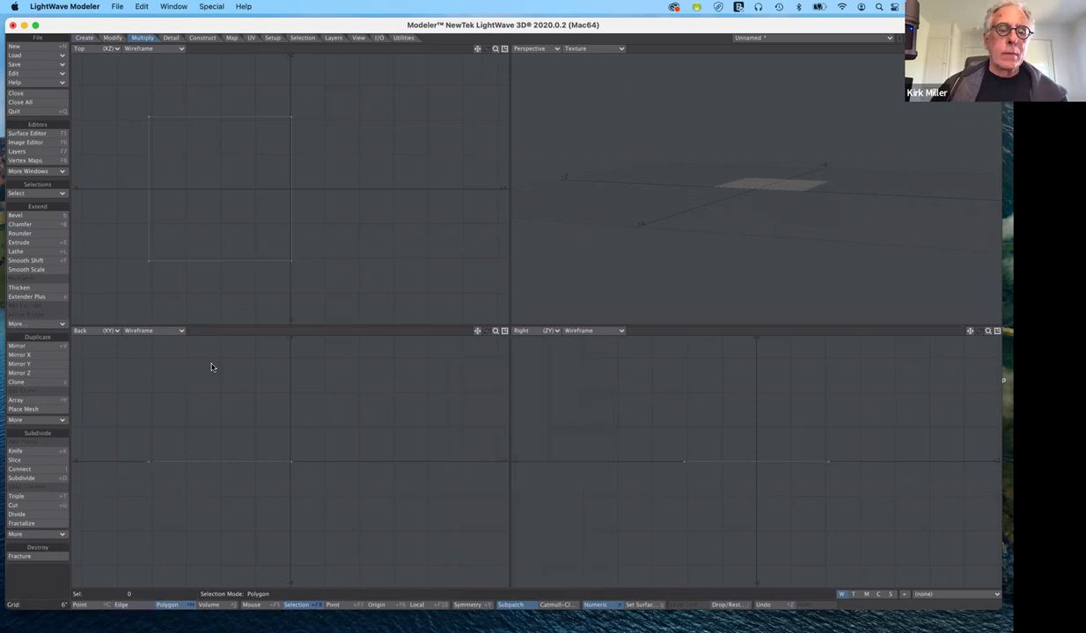
pyautogui.press('e')
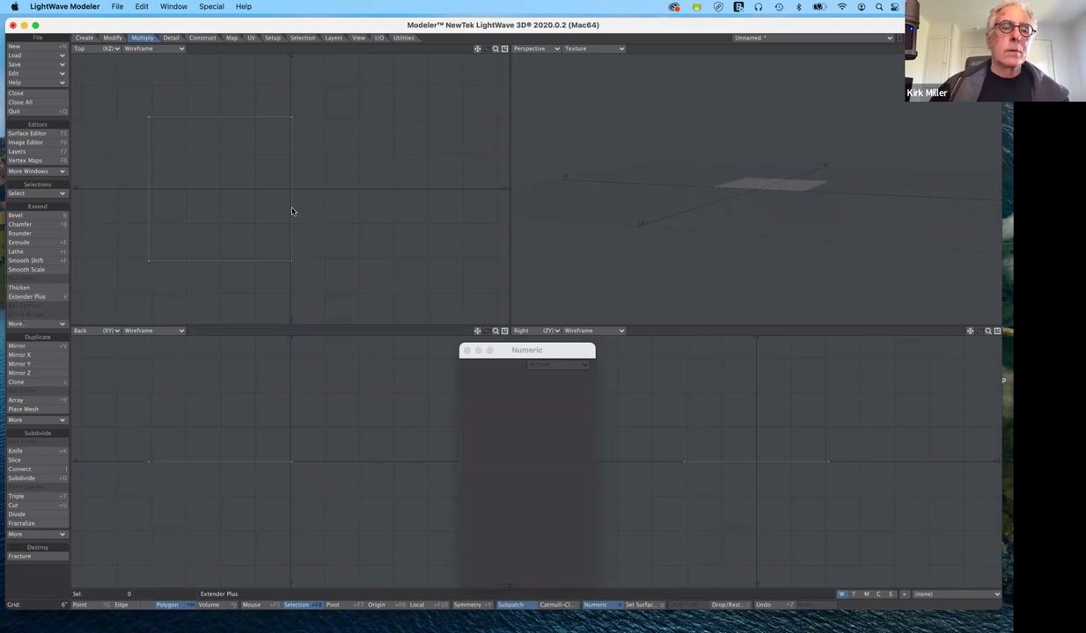
pyautogui.press('space')
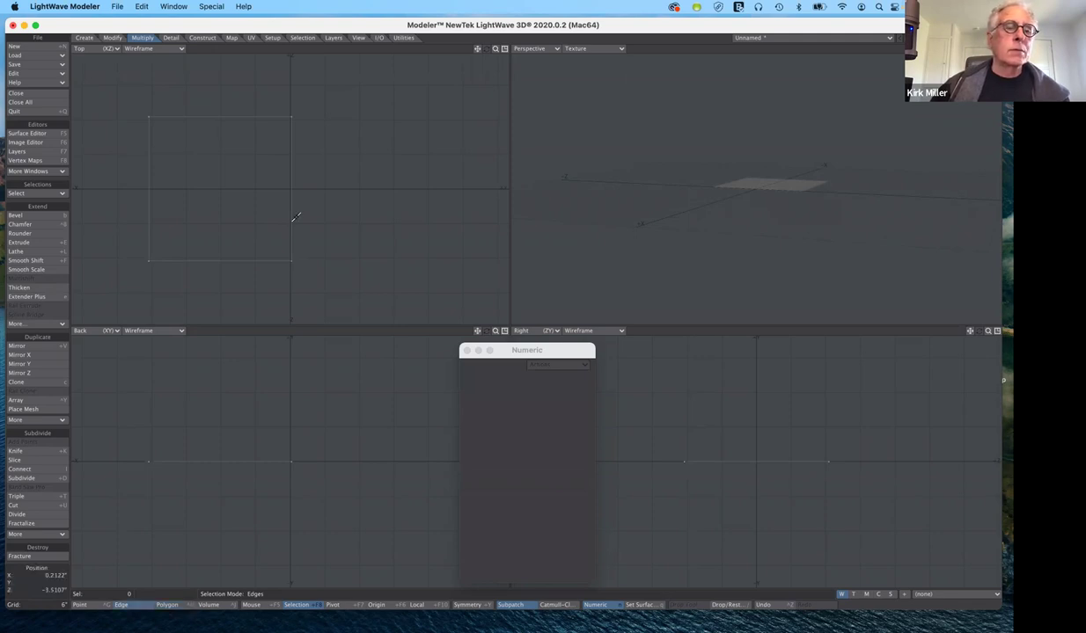
# - Try extending the flat box's edge on the Z axis diagonally up and outward in the Back view with Extender Plus
pyautogui.click(293, 219)
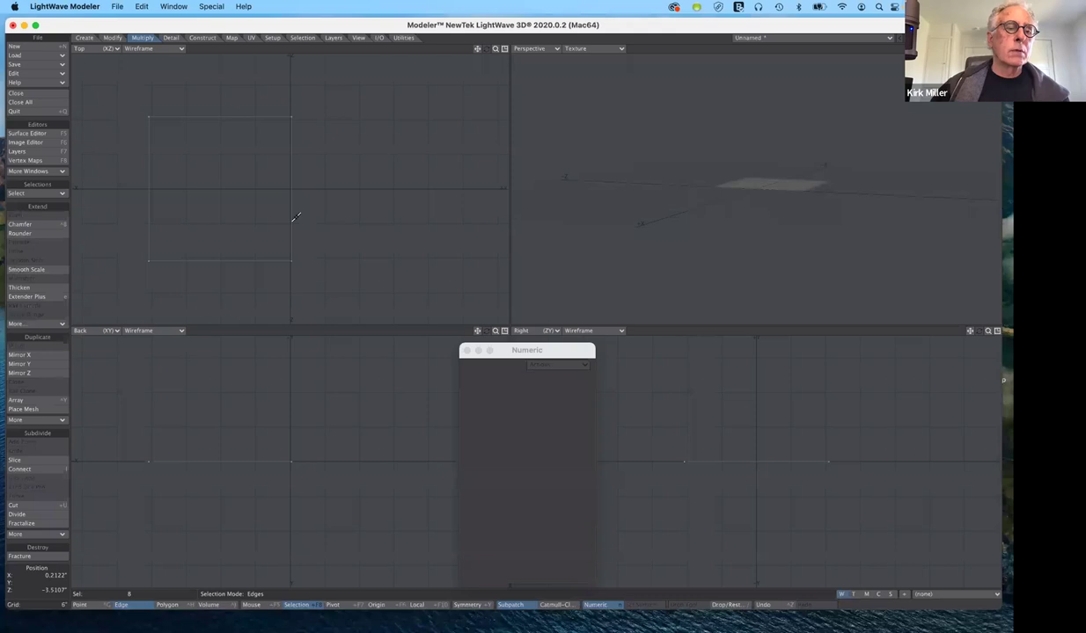
pyautogui.click(34, 297)
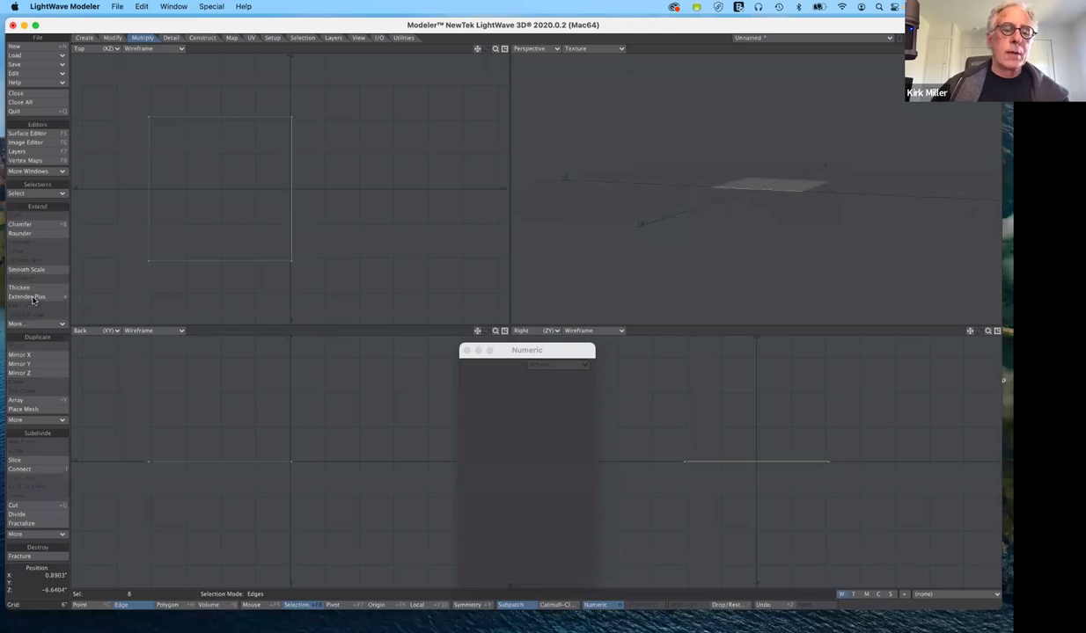
pyautogui.press('e')
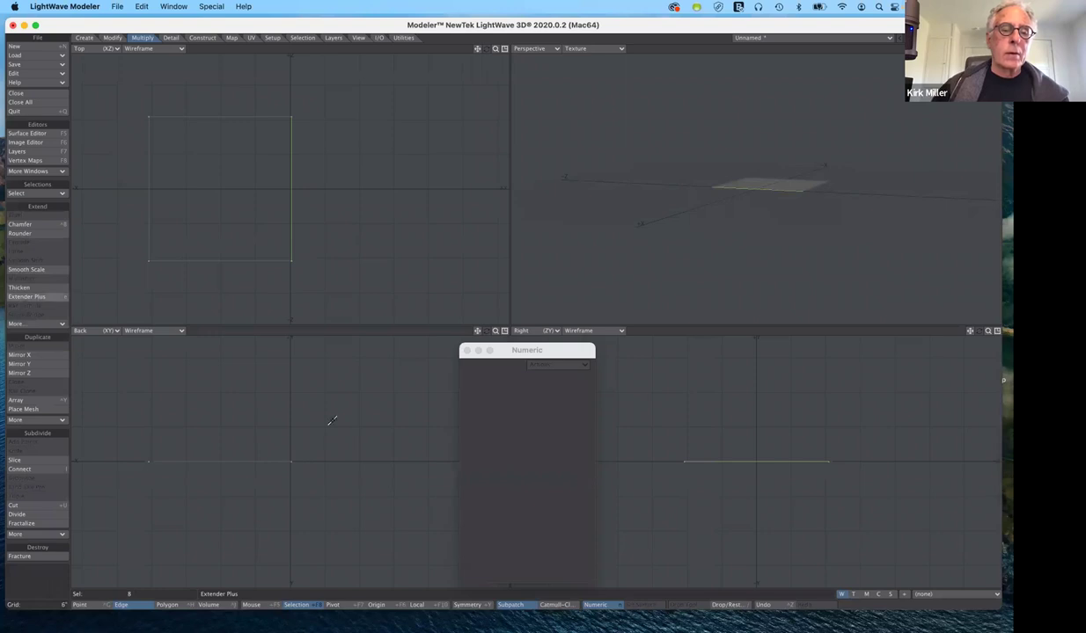
pyautogui.click(331, 421)
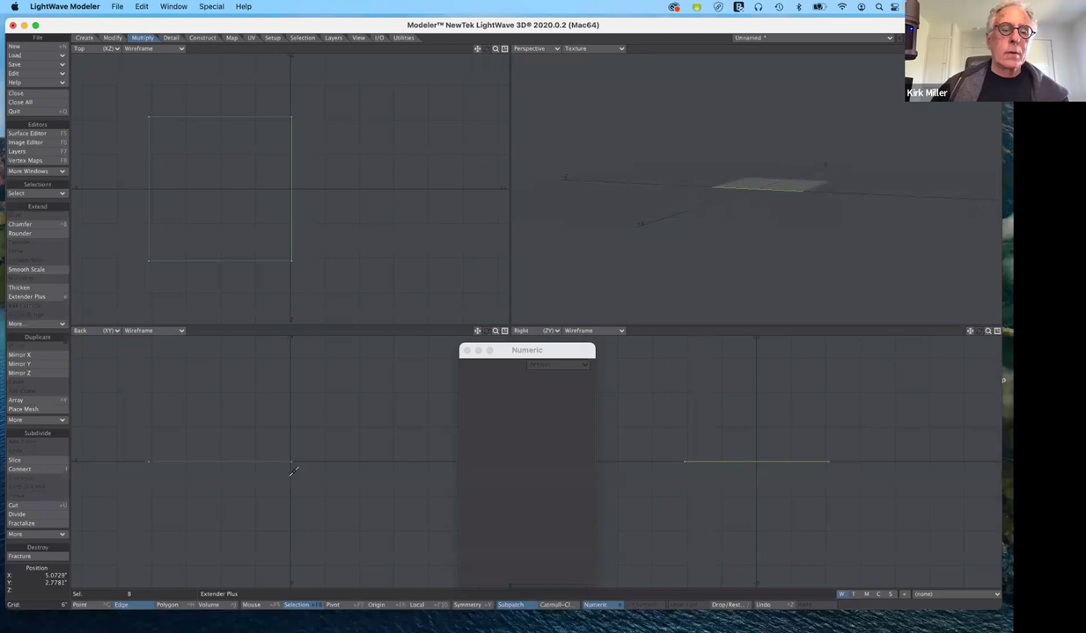
pyautogui.moveTo(332, 423); pyautogui.dragTo(308, 448, button='right')
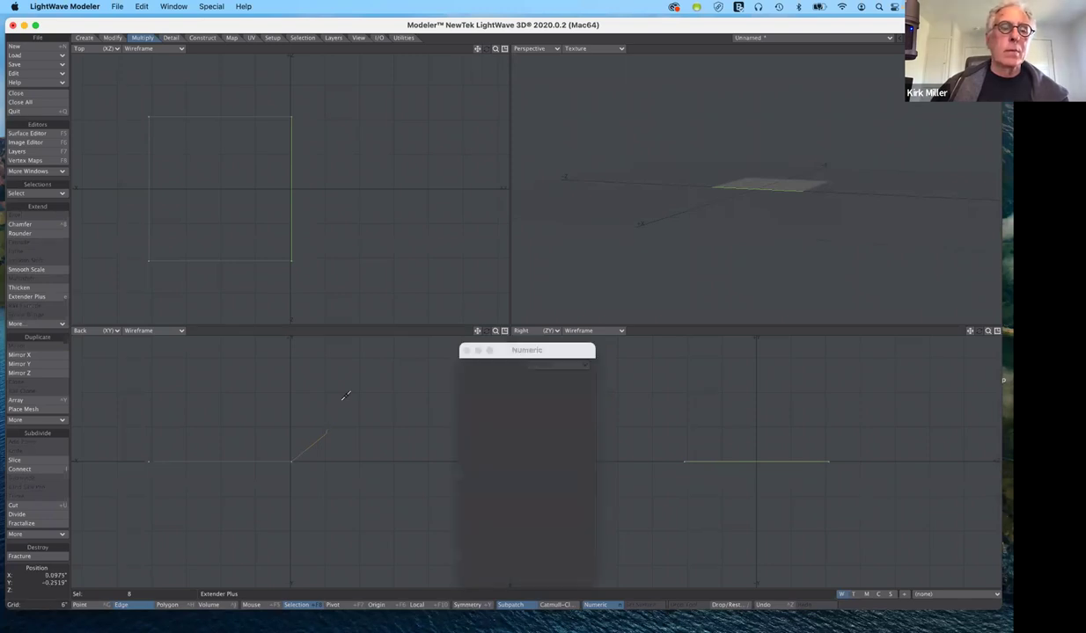
pyautogui.hotkey('ctrl', 'z')
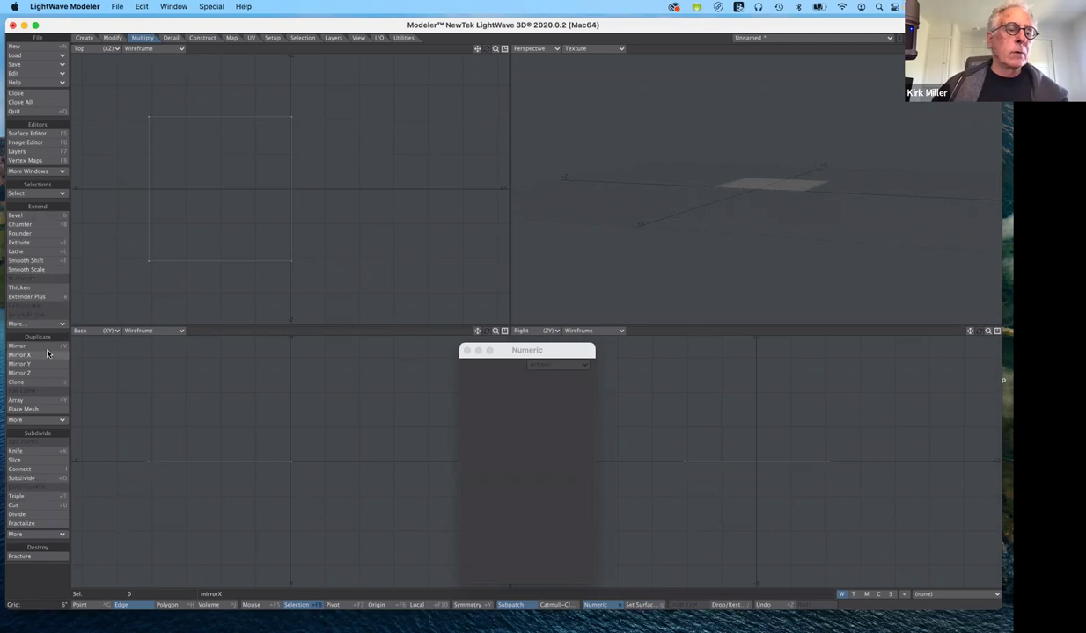
# - Replace the flat box with a large cube centred on the origin
pyautogui.press('e')
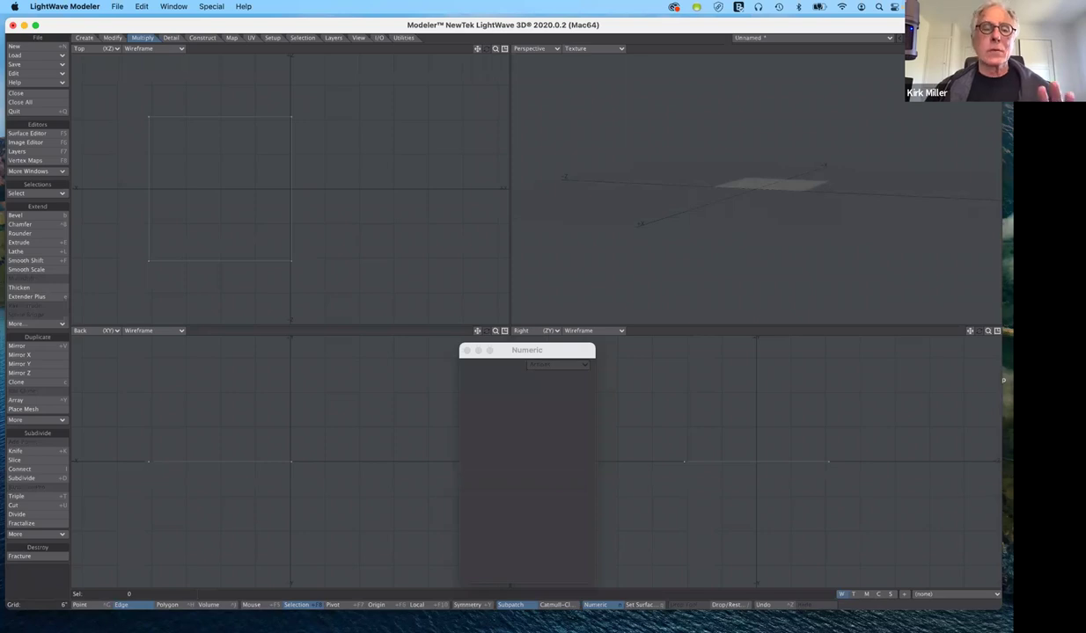
pyautogui.press('n')
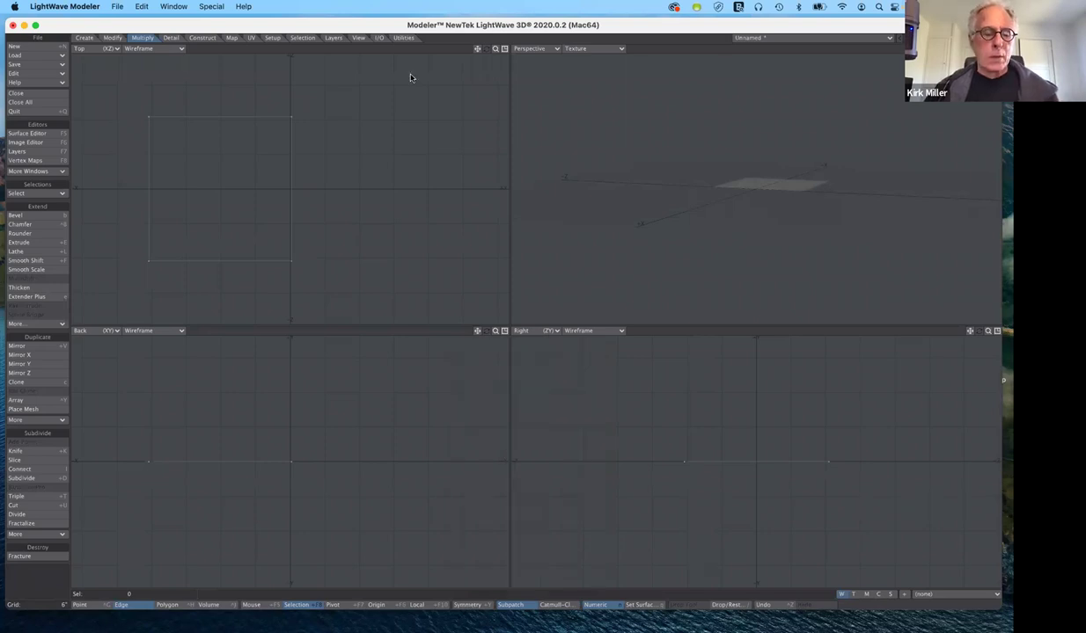
pyautogui.press('n')
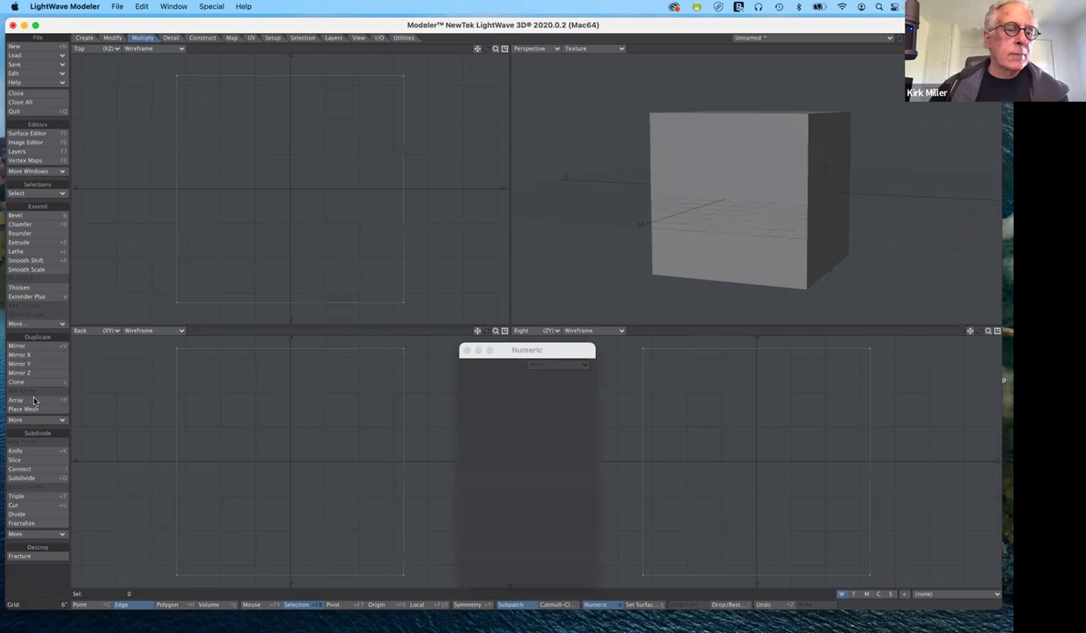
pyautogui.click(39, 460)
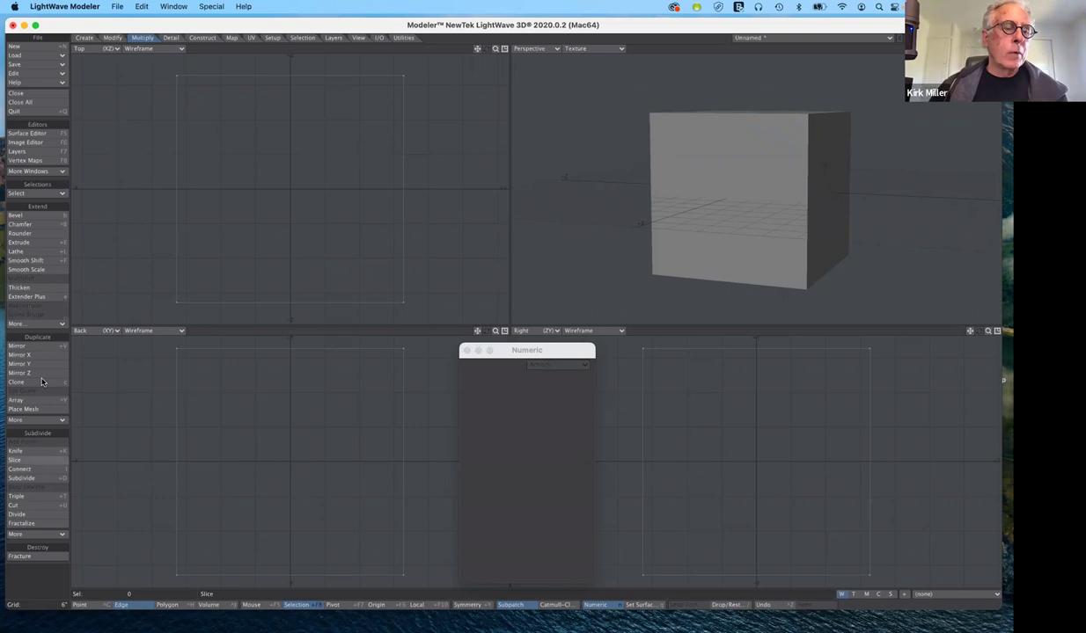
pyautogui.hotkey('shift', 'v')
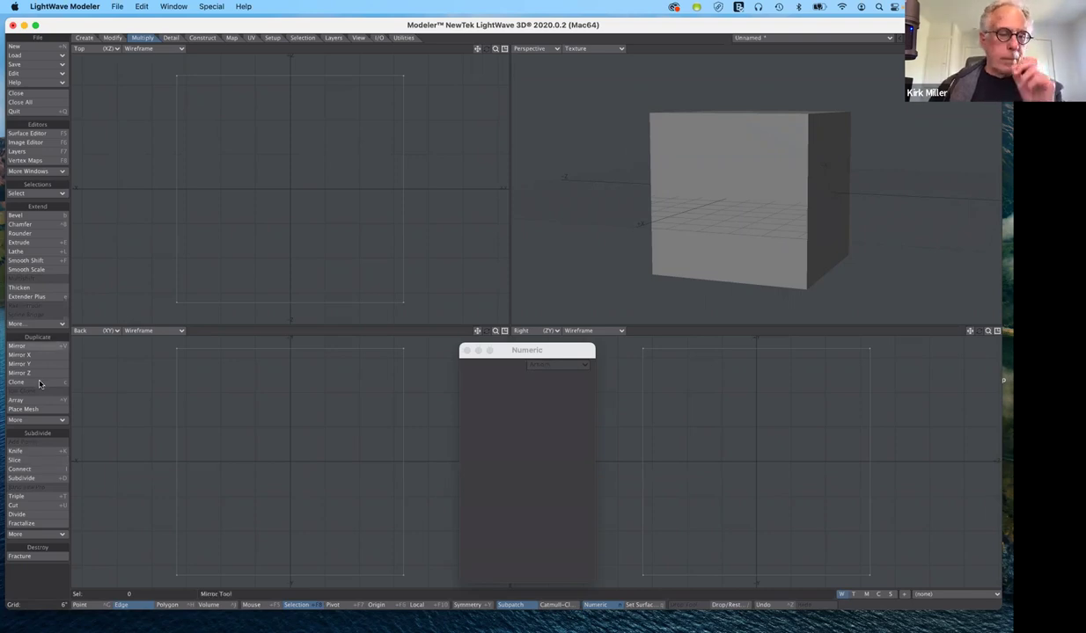
pyautogui.click(39, 384)
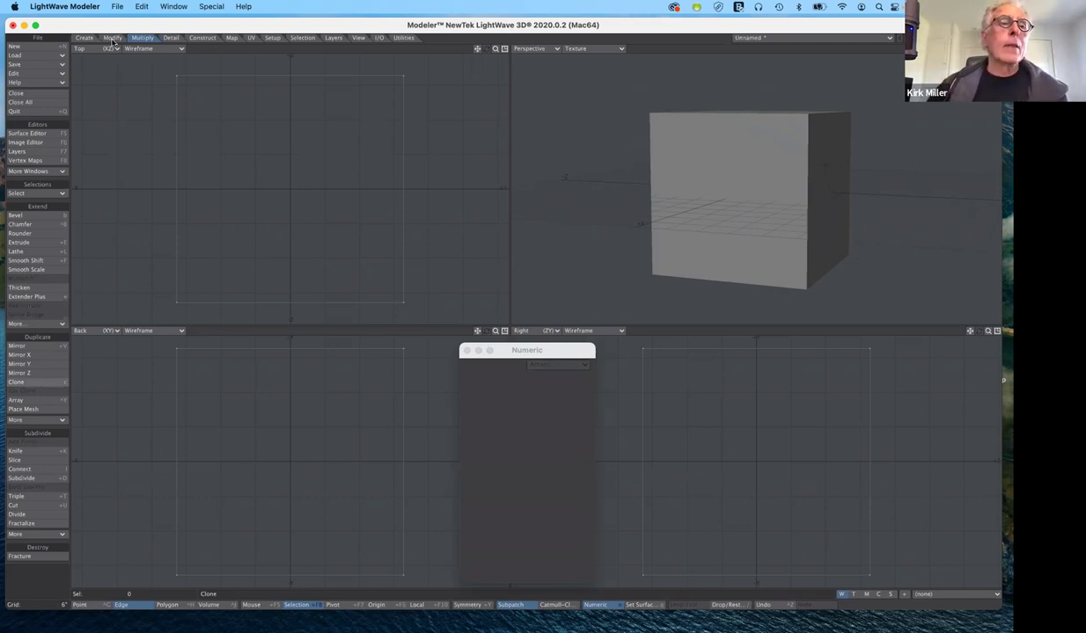
pyautogui.hotkey('shift', 'v')
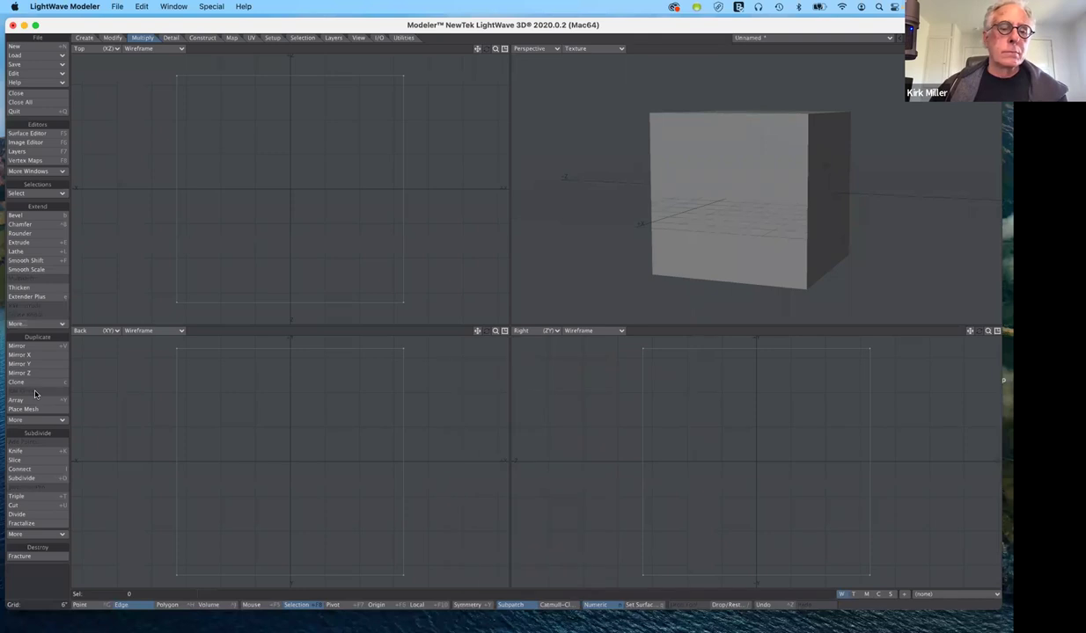
# - Scale the cube down to a factor of 17% about the origin with the Size tool
pyautogui.hotkey('shift', 'h')
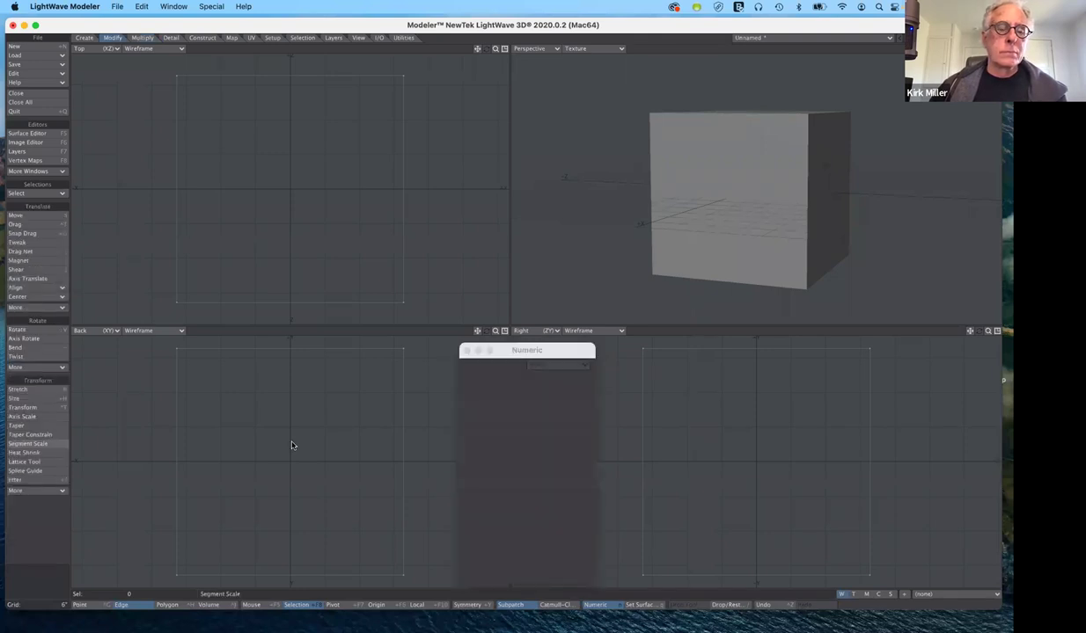
pyautogui.hotkey('shift', 'h')
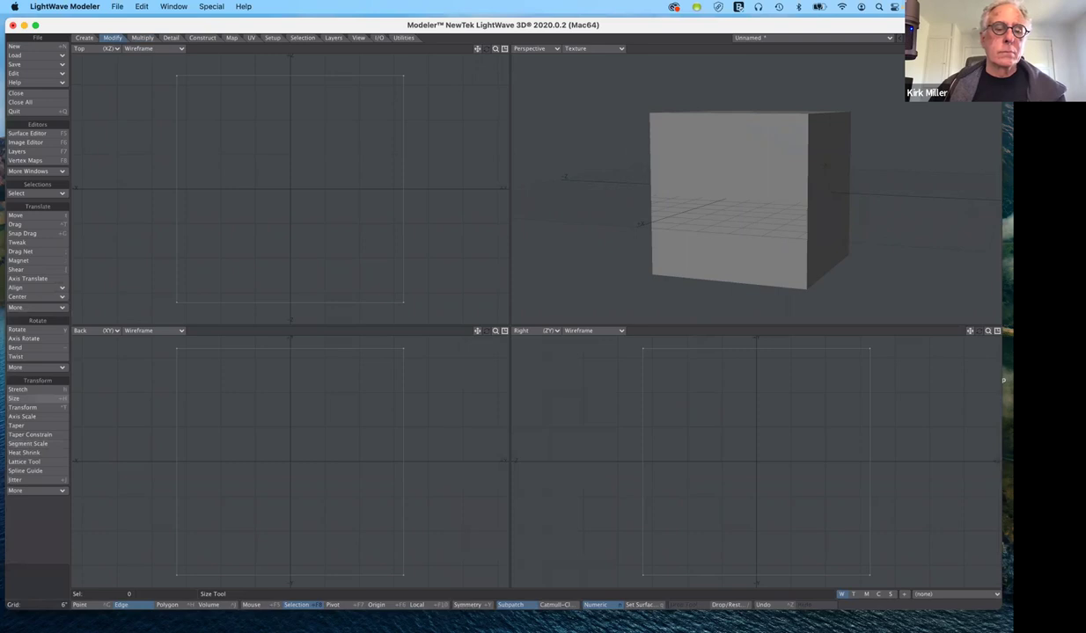
pyautogui.hotkey('shift', 'h')
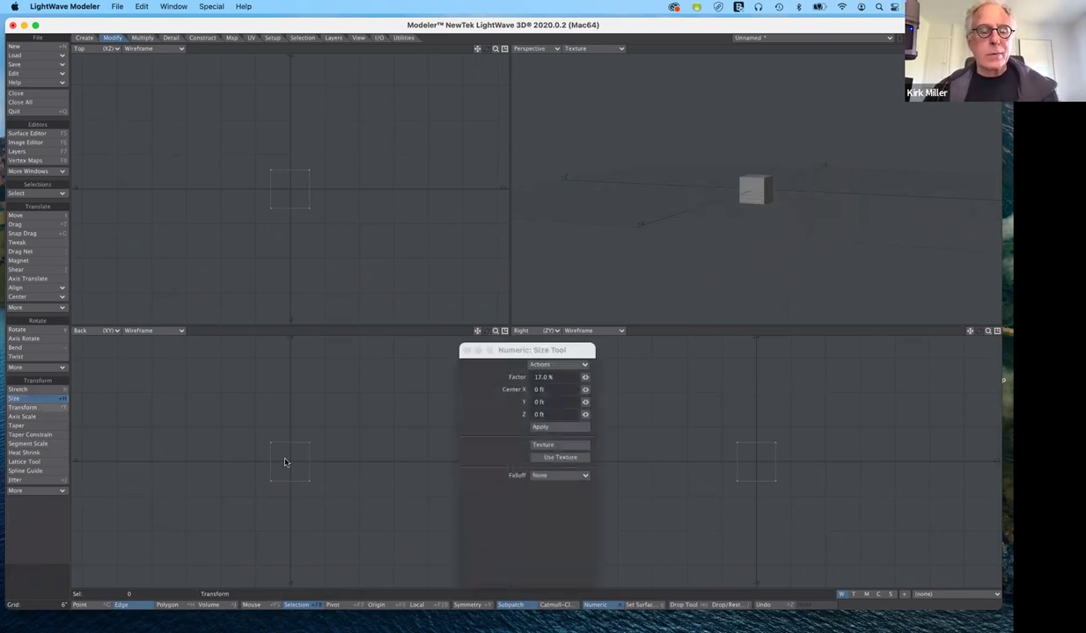
pyautogui.press('Return')
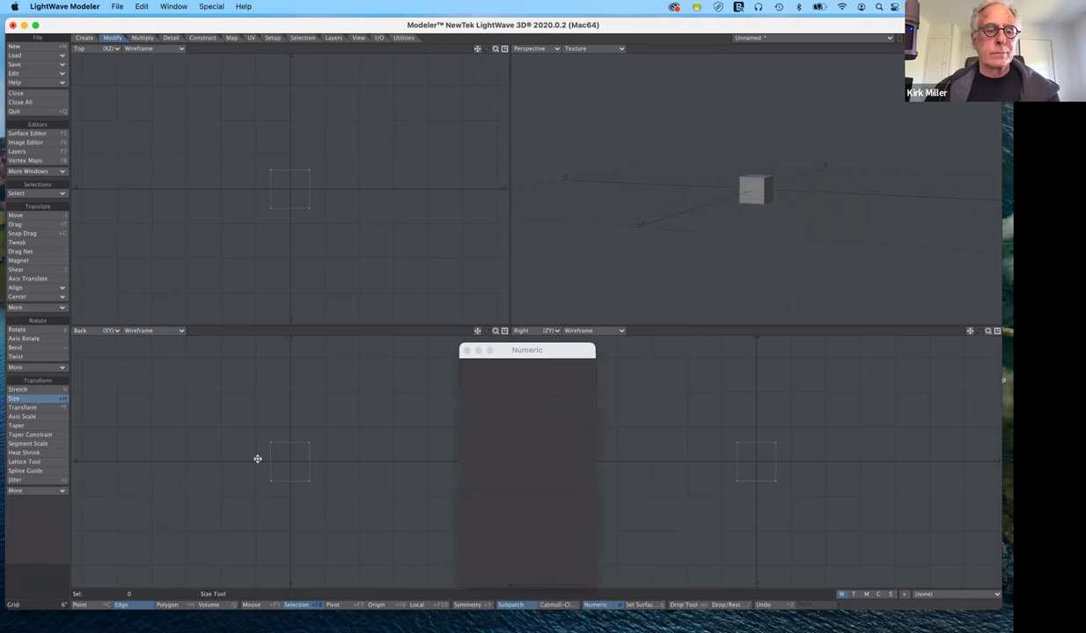
# - Move the small cube about 1 ft 5.9 in along positive X and about 1 in up in the Back view
pyautogui.press('t')
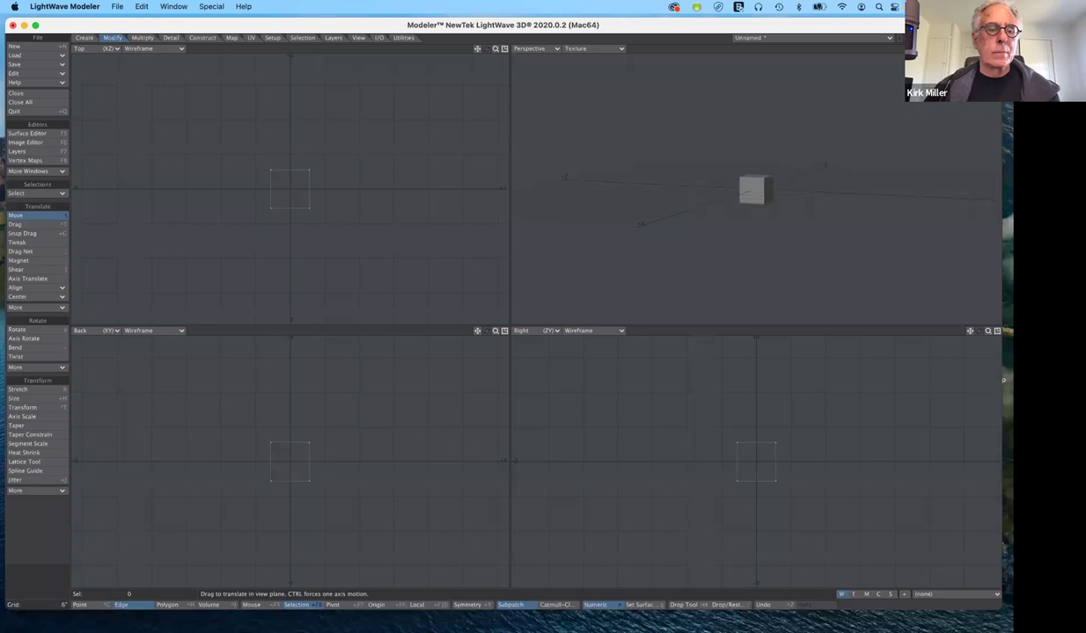
pyautogui.press('n')
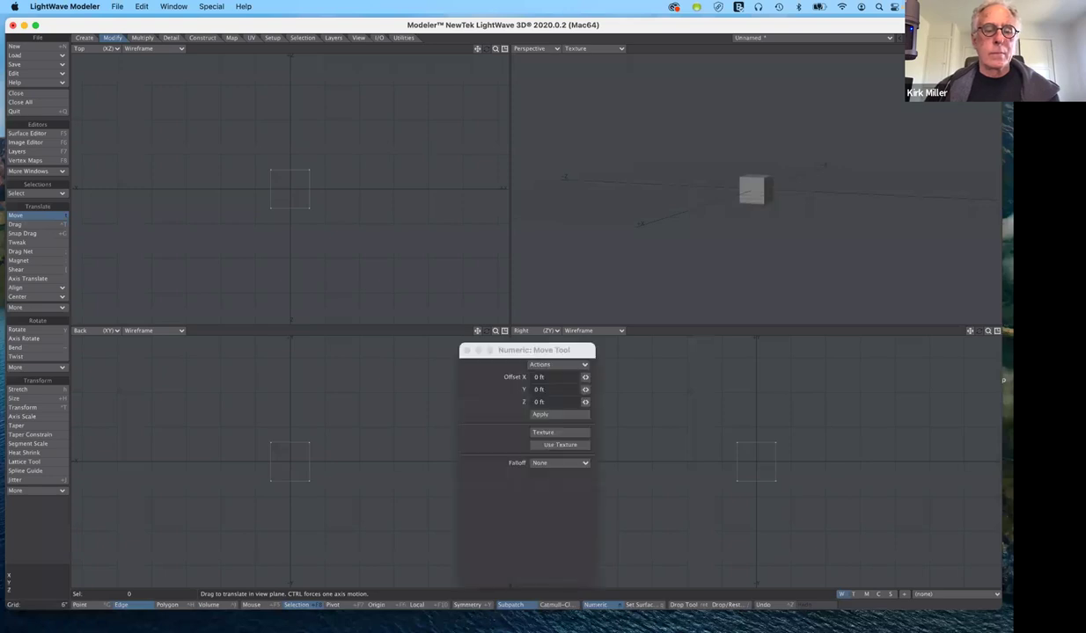
pyautogui.moveTo(290, 462); pyautogui.dragTo(394, 463)
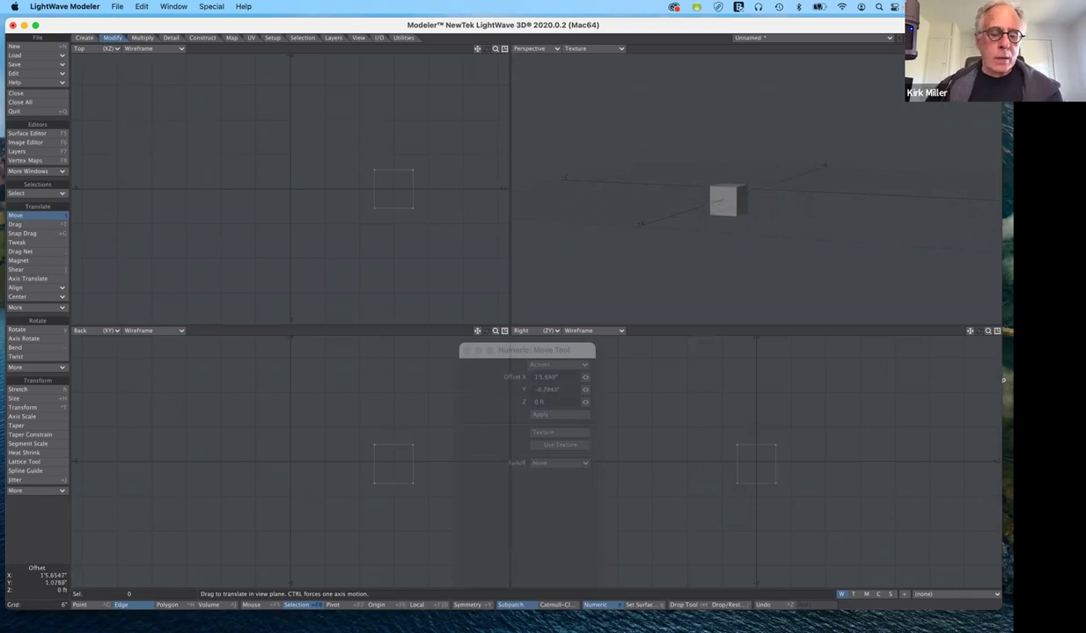
pyautogui.hotkey('ctrl', 'z')
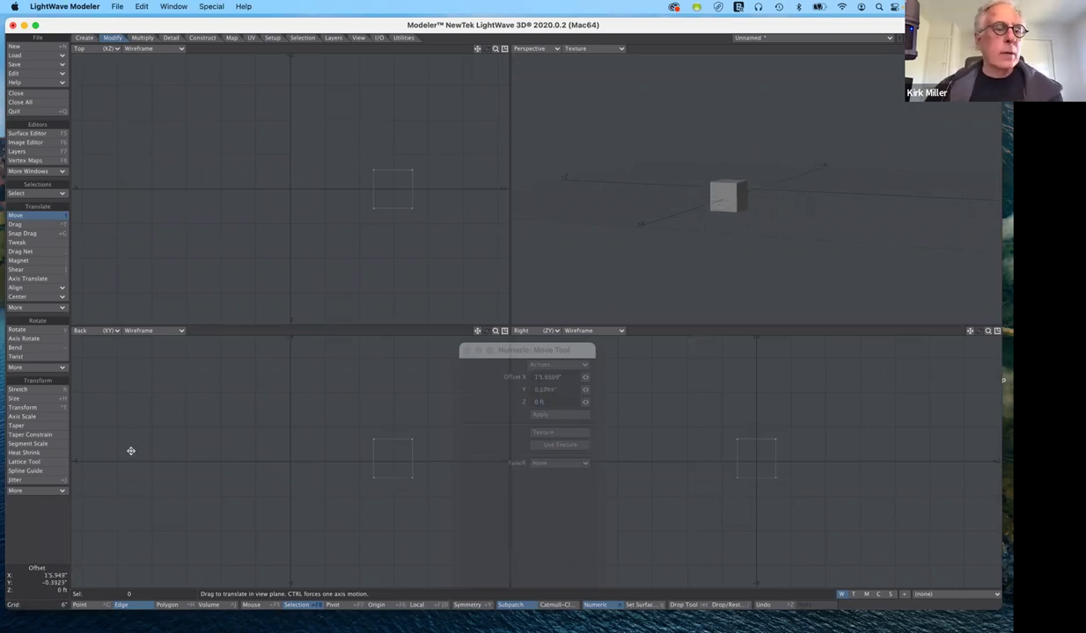
pyautogui.hotkey('ctrl', 'z')
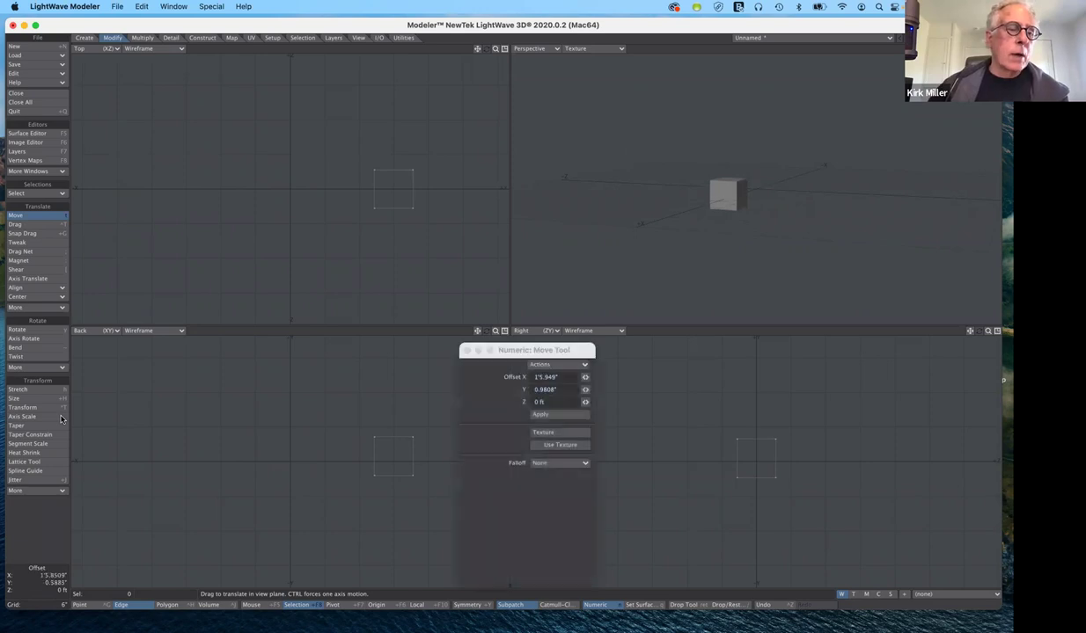
pyautogui.press('Return')
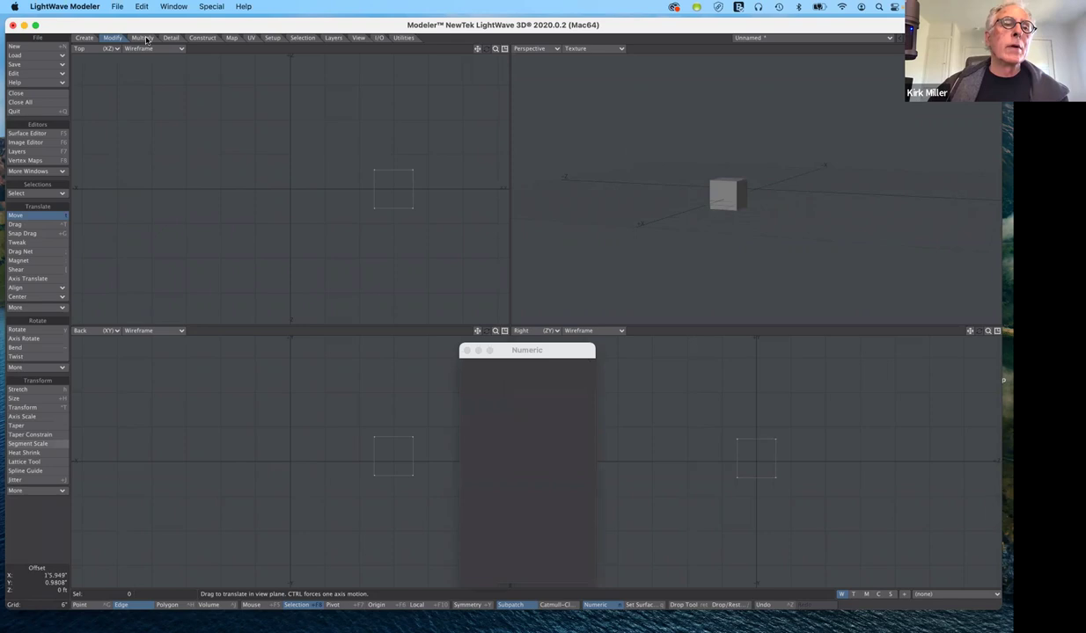
# - Activate the Mirror tool numerically to mirror the small cube across the X axis about the origin
pyautogui.hotkey('shift', 'h')
pyautogui.click(144, 38)
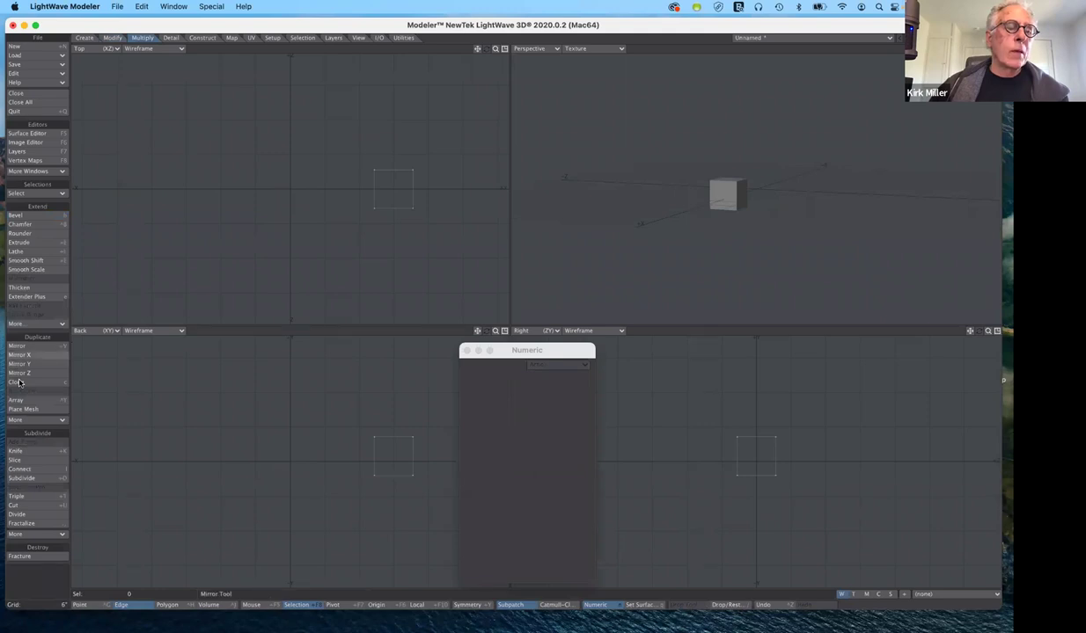
pyautogui.click(16, 345)
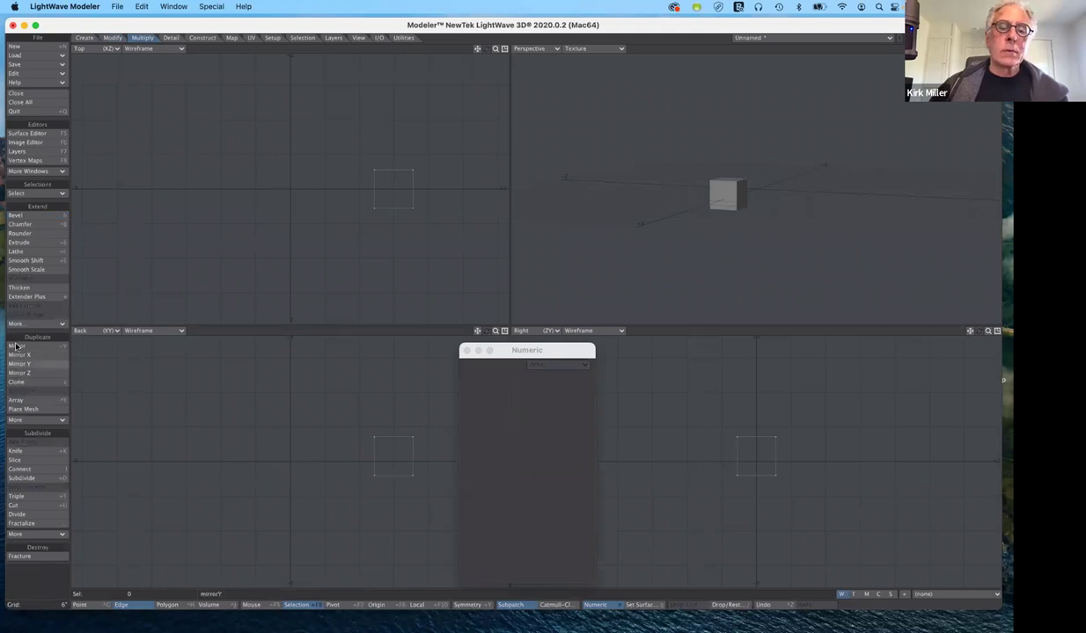
pyautogui.click(18, 349)
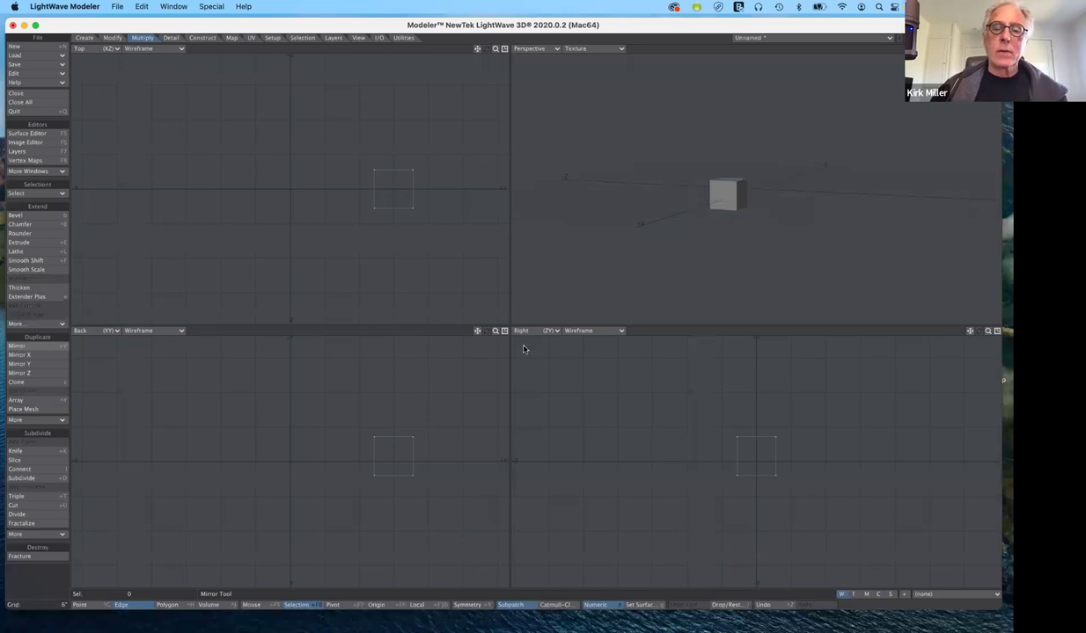
pyautogui.press('n')
pyautogui.moveTo(524, 350); pyautogui.dragTo(616, 233)
pyautogui.click(614, 244)
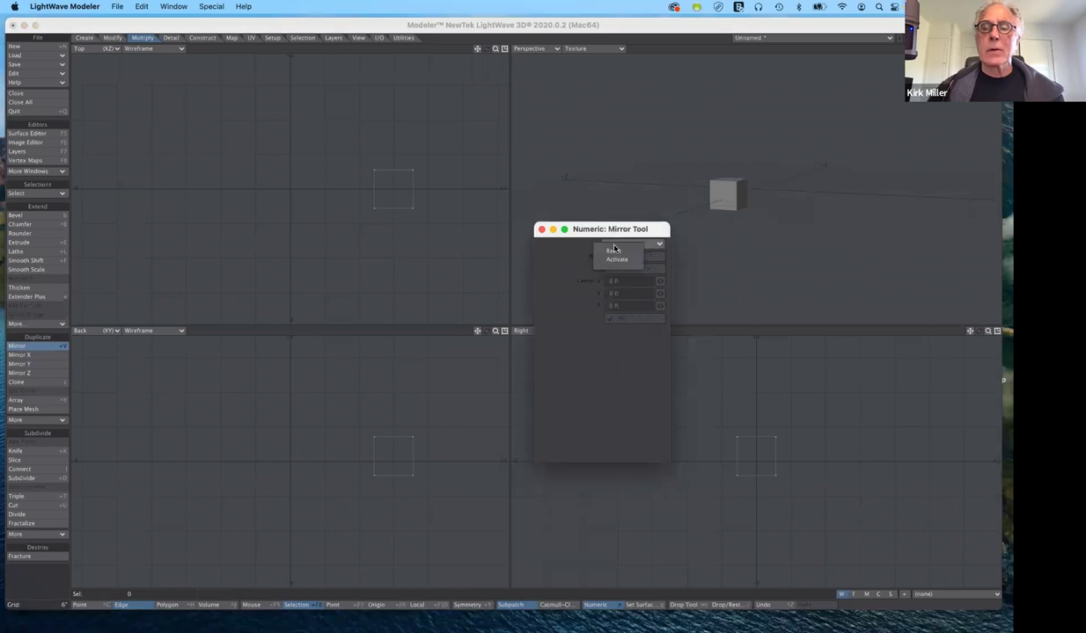
pyautogui.click(602, 310)
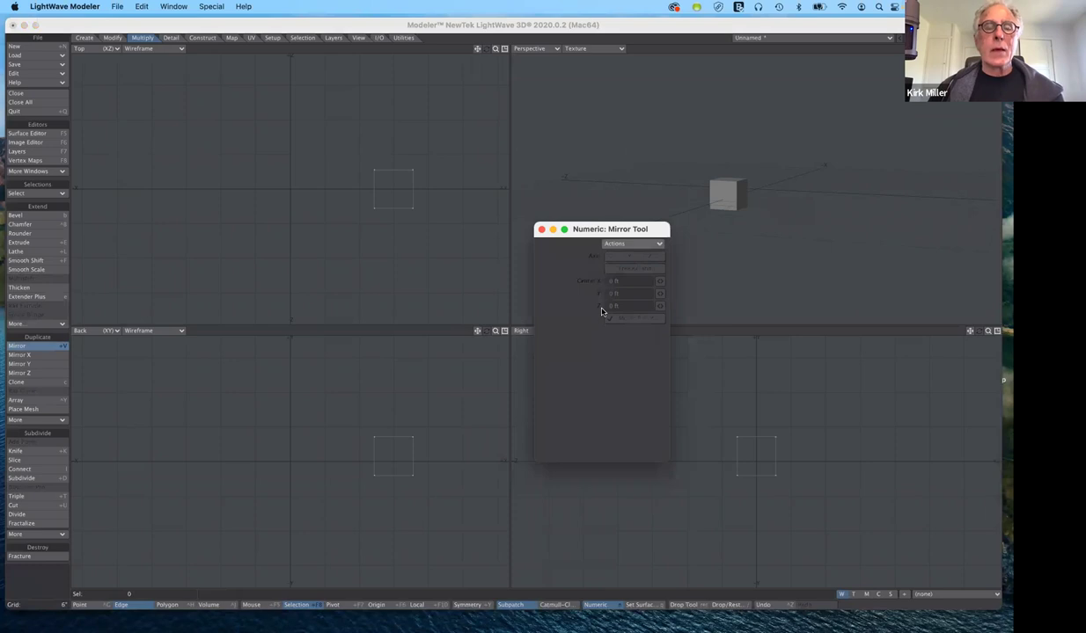
pyautogui.press('n')
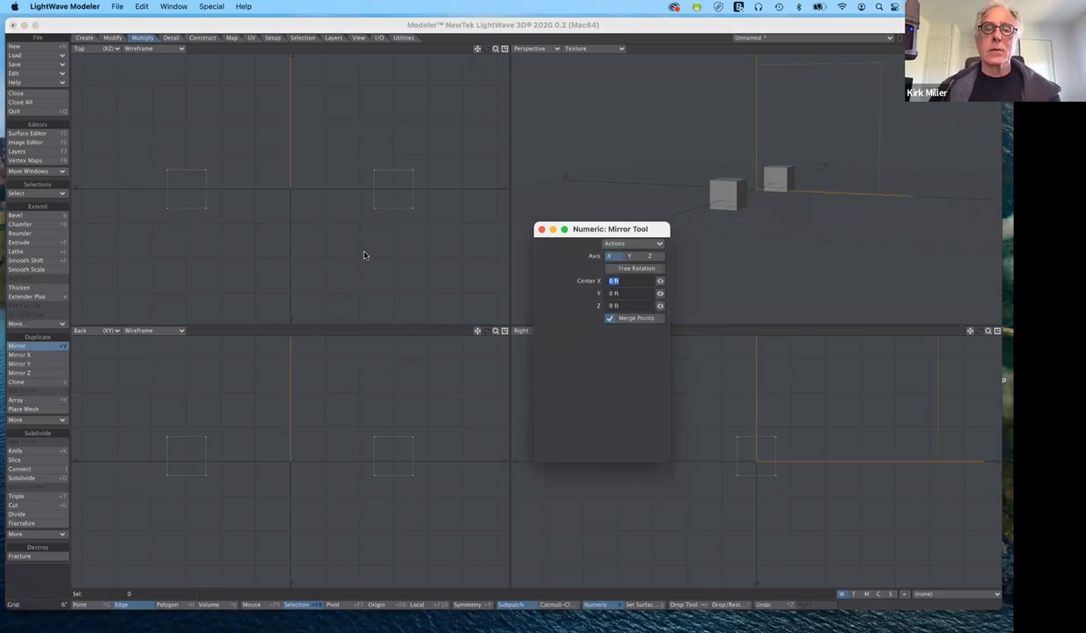
# - Try mirroring the small cube across the Y axis and across the Z axis about the origin
pyautogui.click(630, 258)
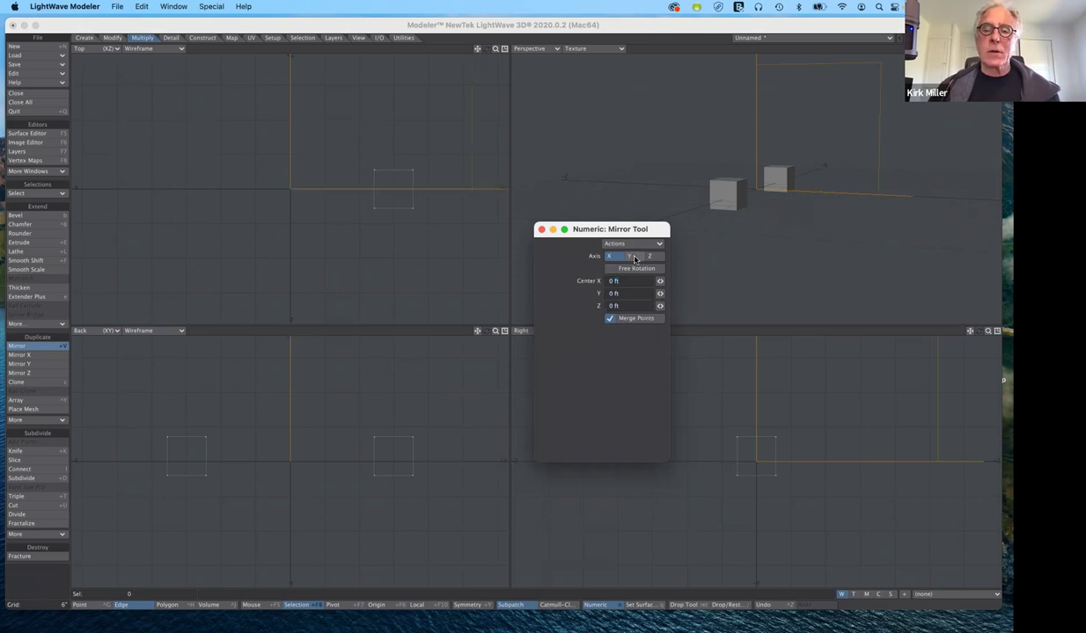
pyautogui.click(631, 257)
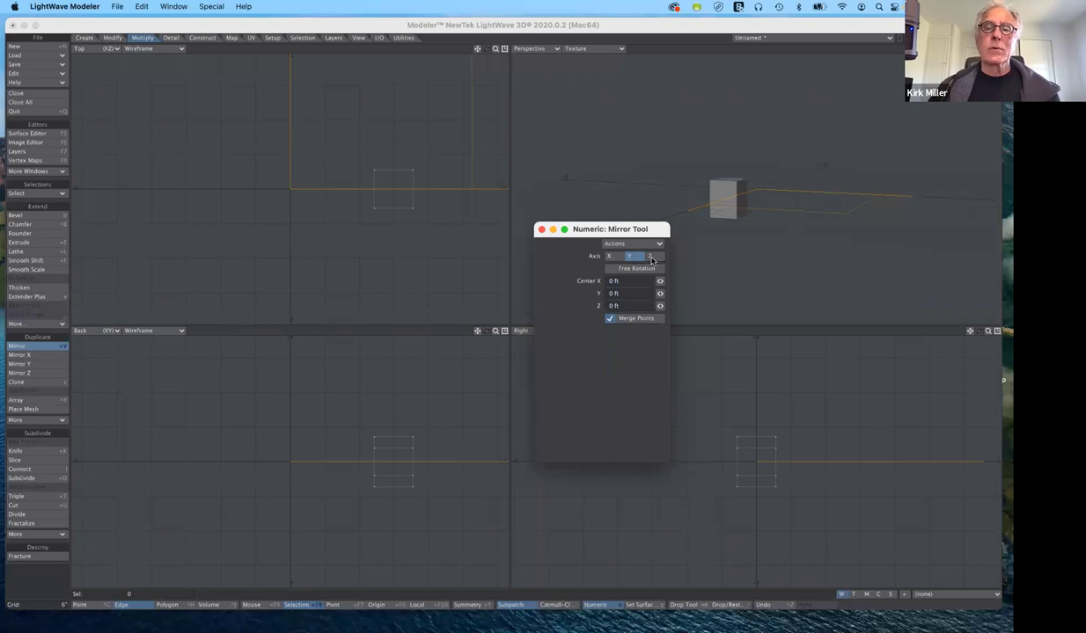
pyautogui.click(642, 257)
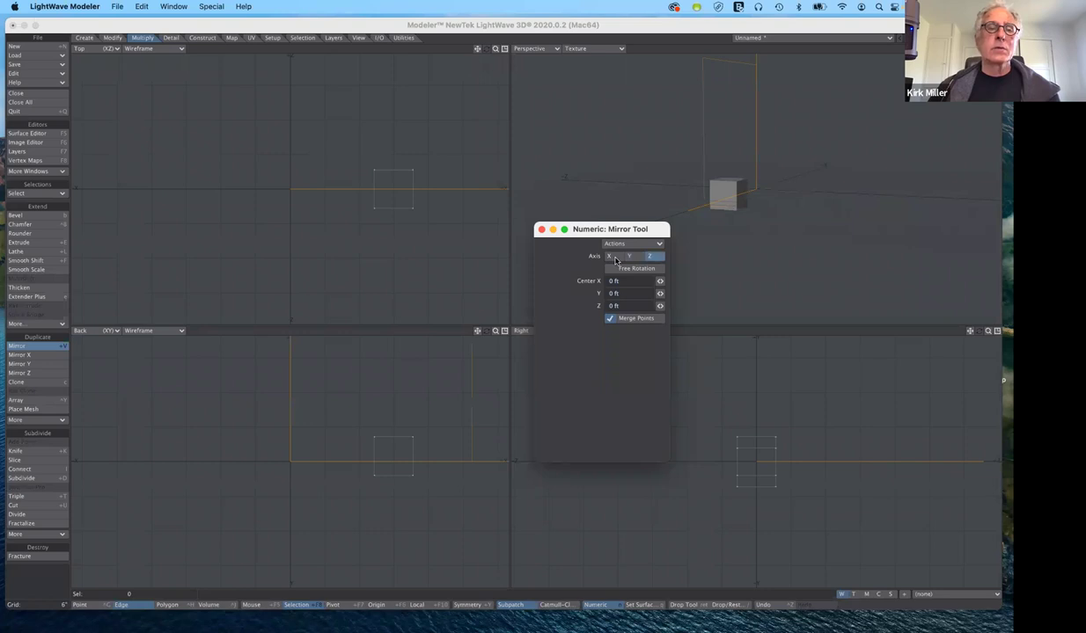
# - Set the mirror axis back to X and drop the Mirror tool to keep the copy
pyautogui.click(613, 257)
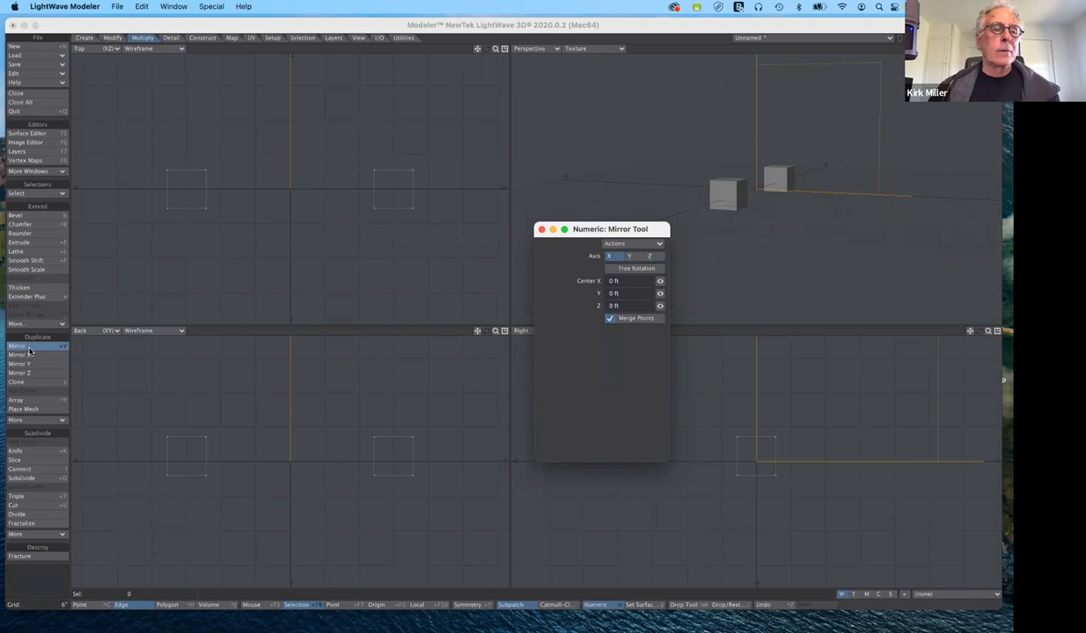
pyautogui.click(35, 349)
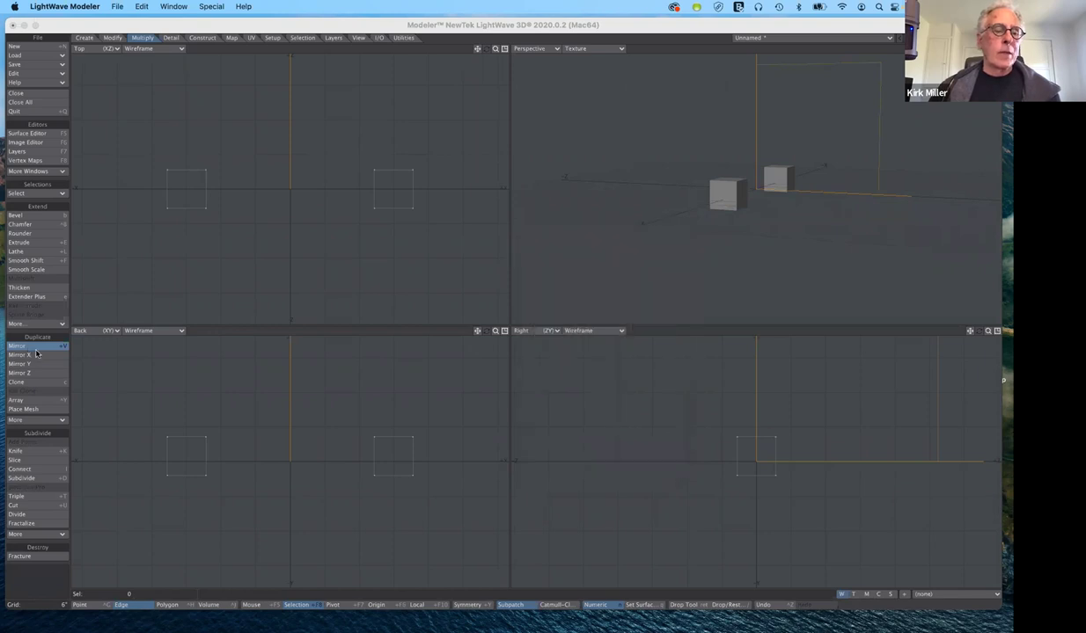
pyautogui.press('n')
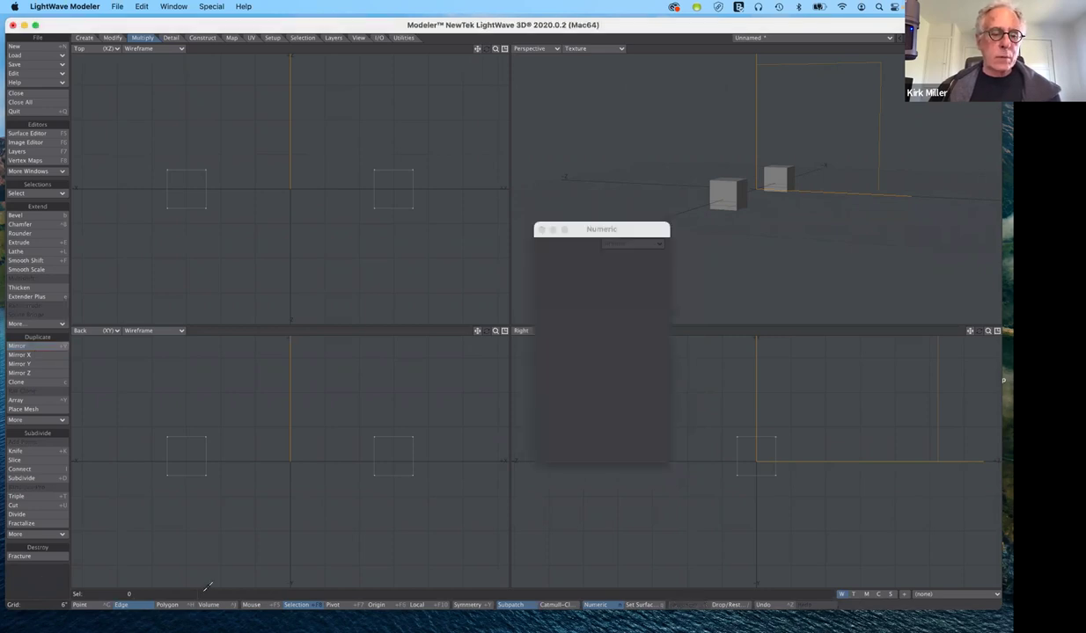
pyautogui.press('space')
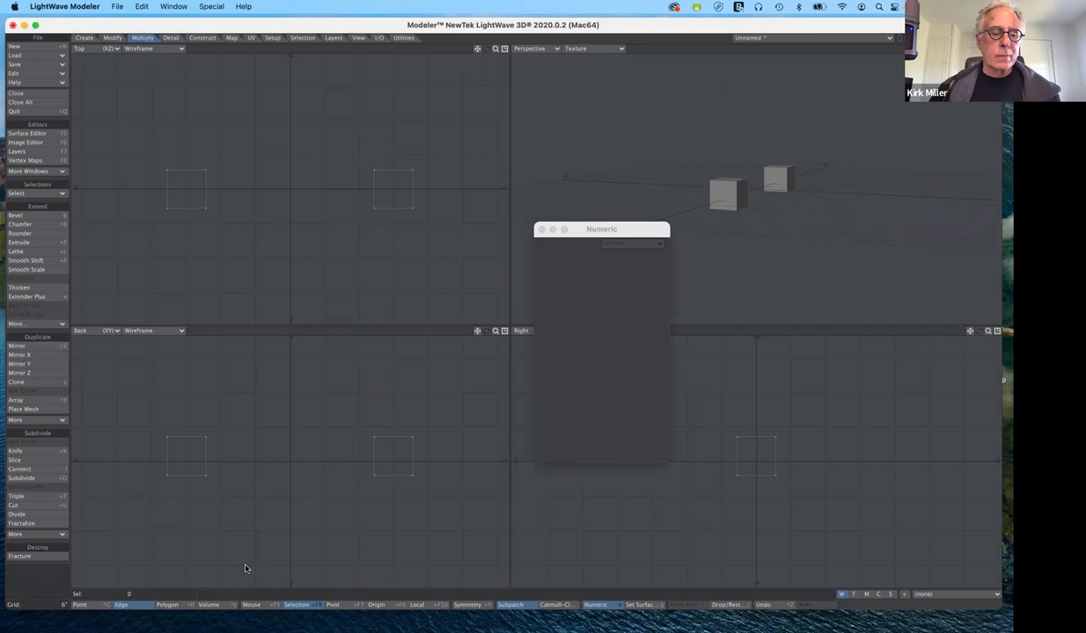
# - Select the polygons of the cube on positive X and move it about 3 in toward negative X and 1 ft 2.1 in up in the Back view
pyautogui.hotkey('ctrl', 'j')
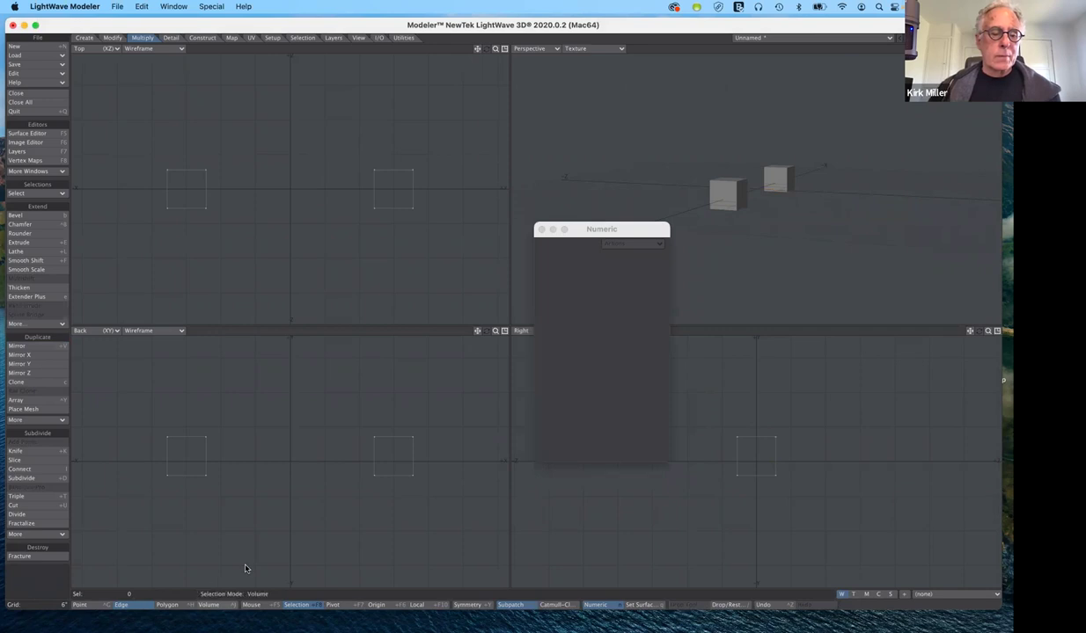
pyautogui.hotkey('ctrl', 'h')
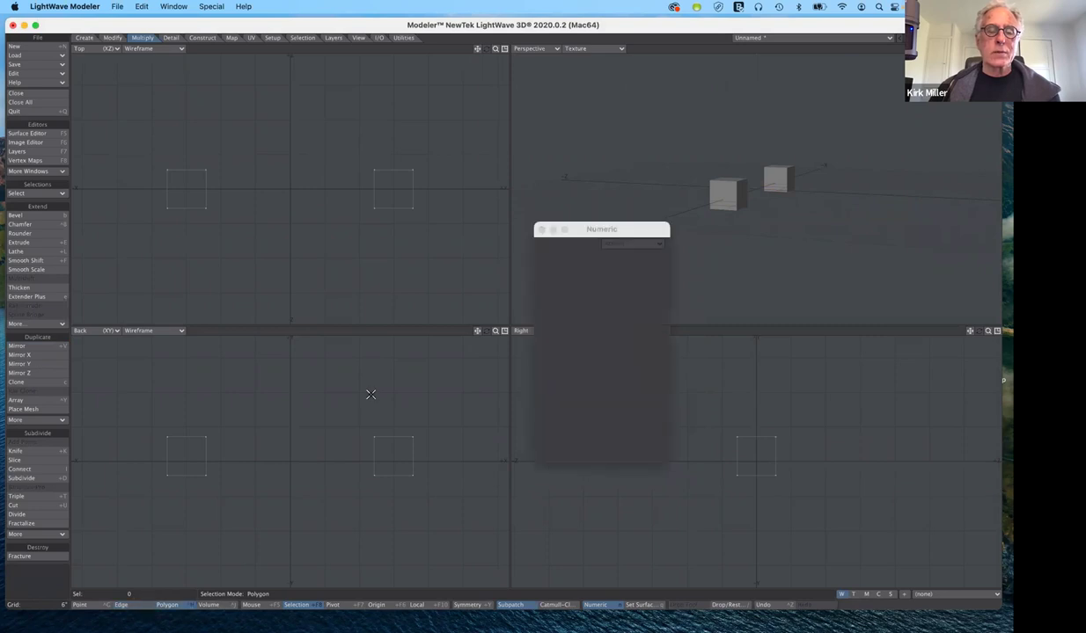
pyautogui.moveTo(373, 395); pyautogui.dragTo(364, 402, button='right')
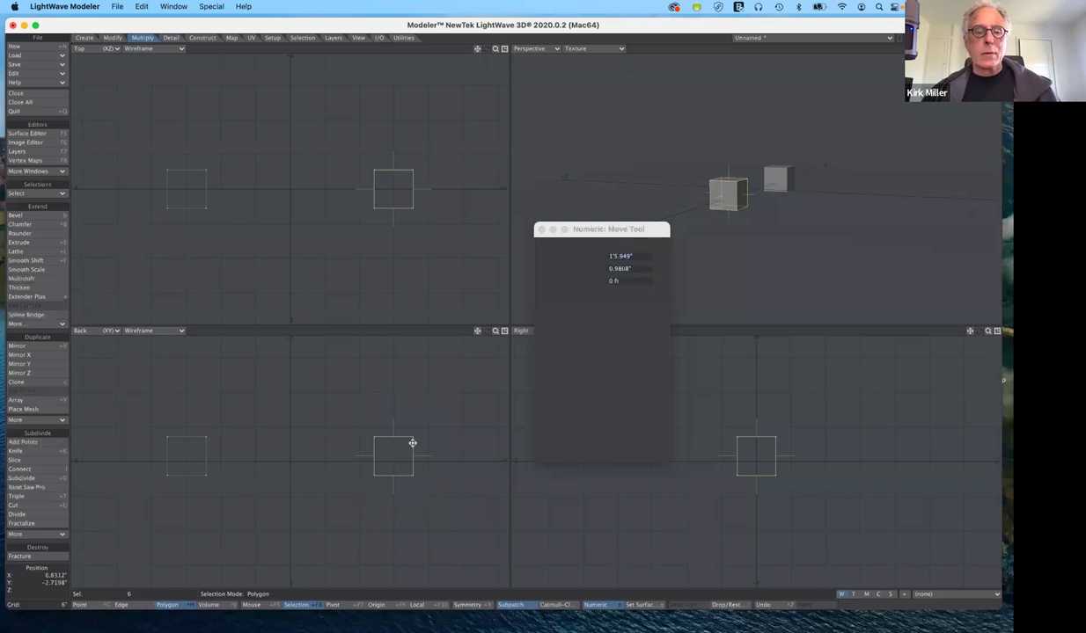
pyautogui.press('n')
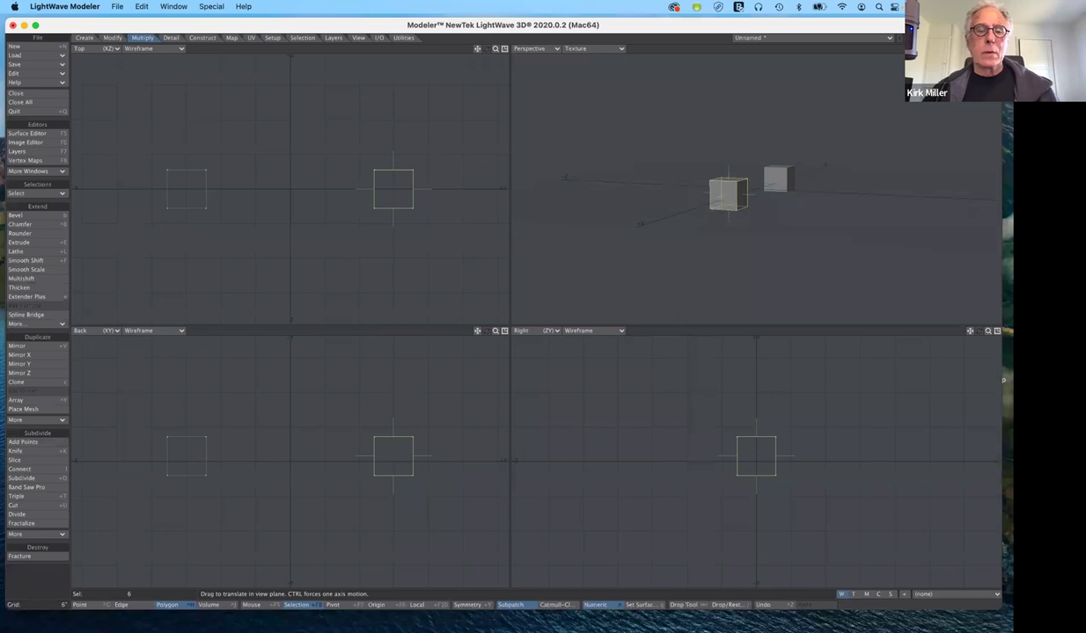
pyautogui.press('n')
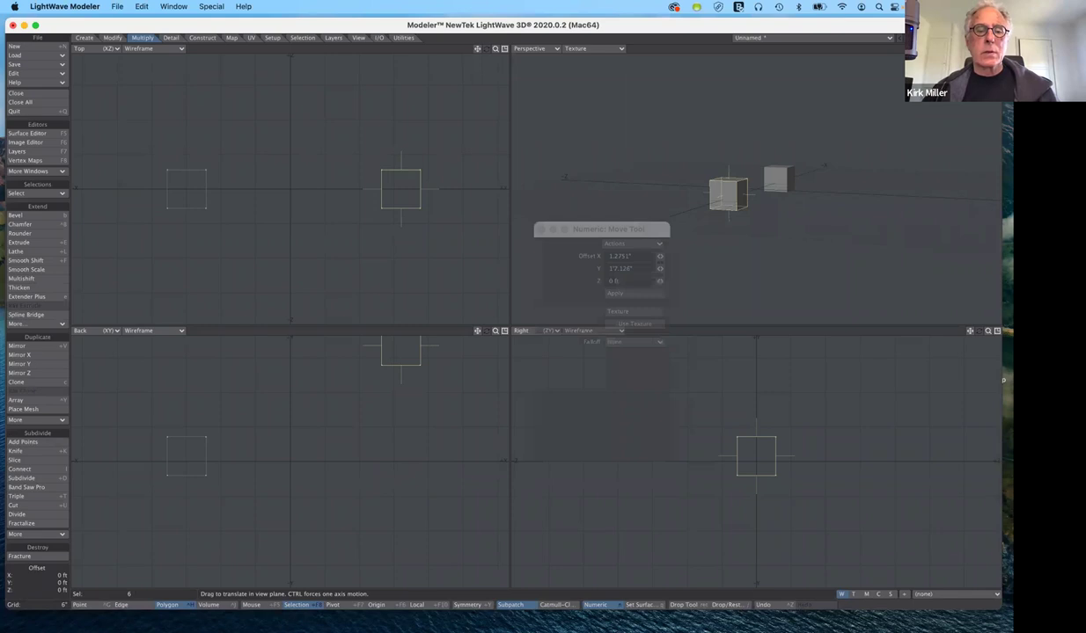
pyautogui.moveTo(401, 346); pyautogui.dragTo(442, 336)
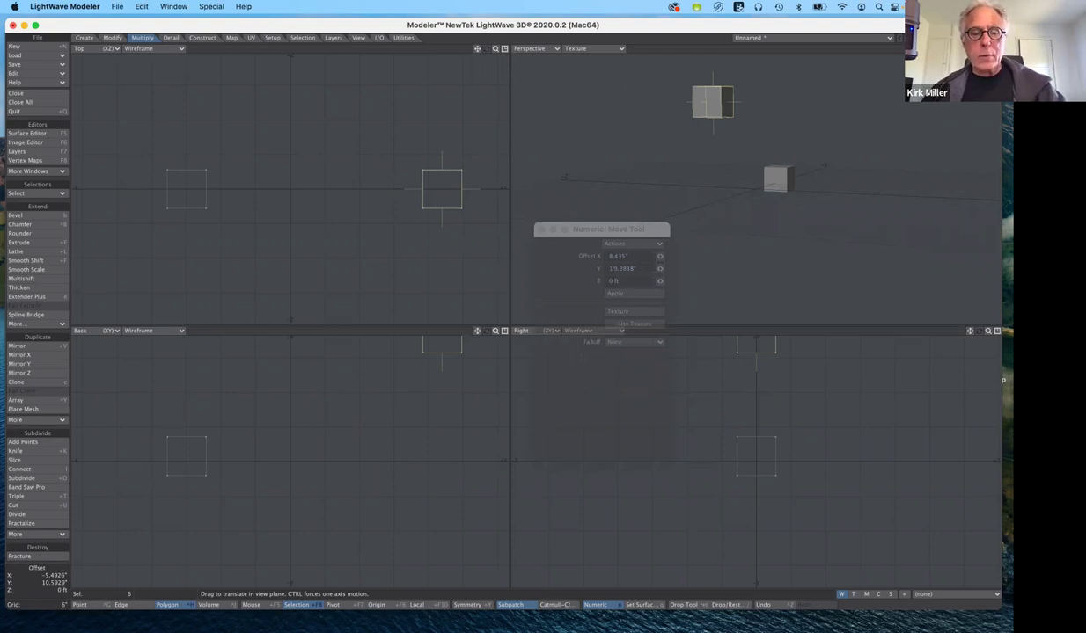
pyautogui.moveTo(442, 336); pyautogui.dragTo(373, 376)
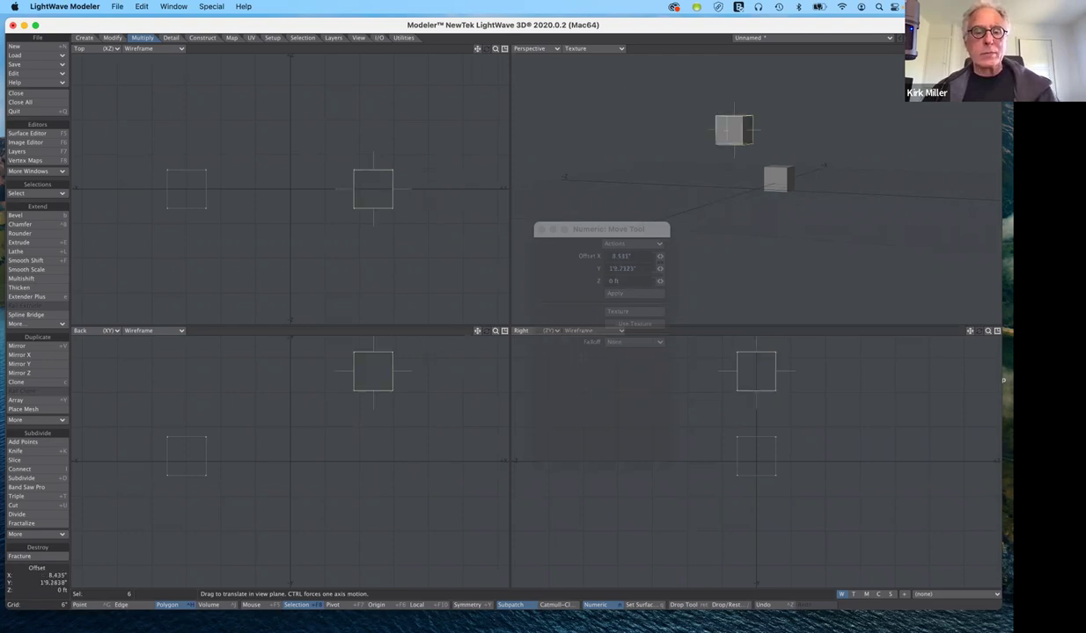
pyautogui.click(373, 446)
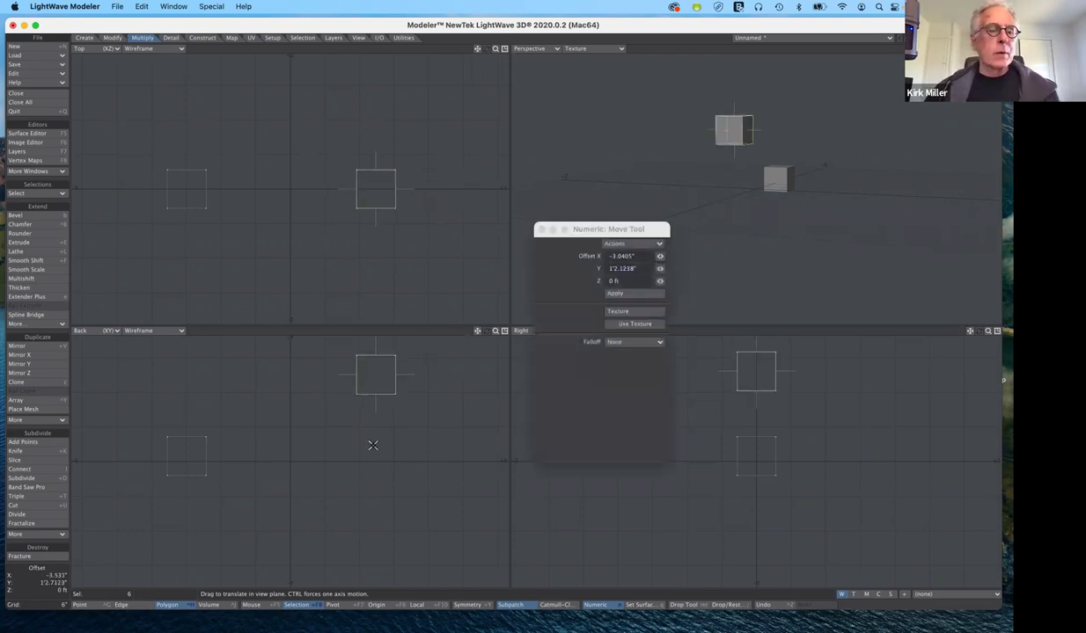
pyautogui.click(32, 352)
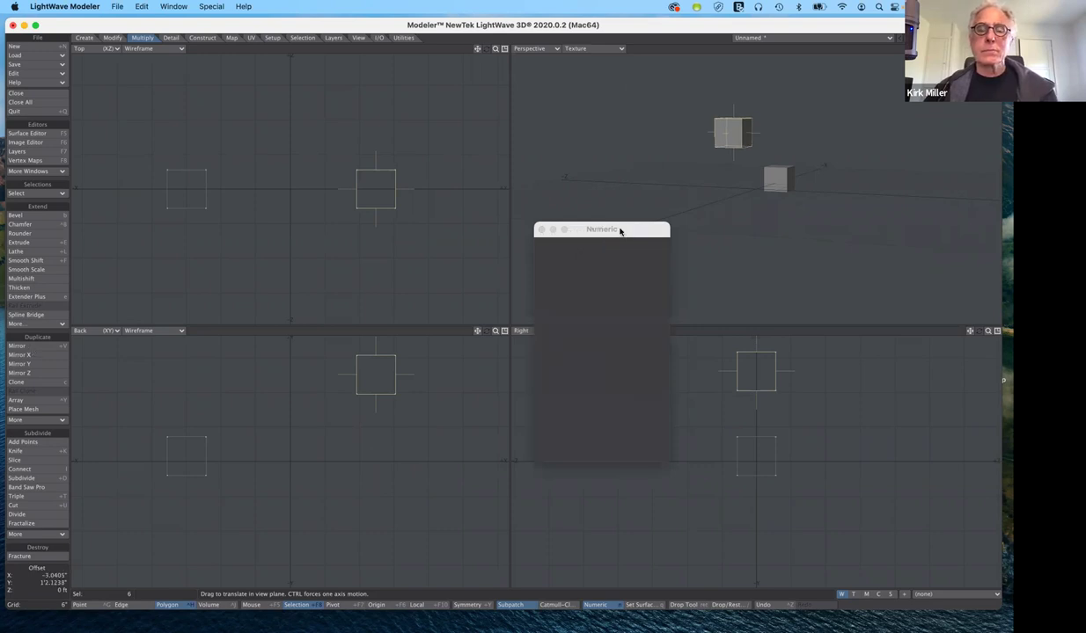
pyautogui.hotkey('shift', 'v')
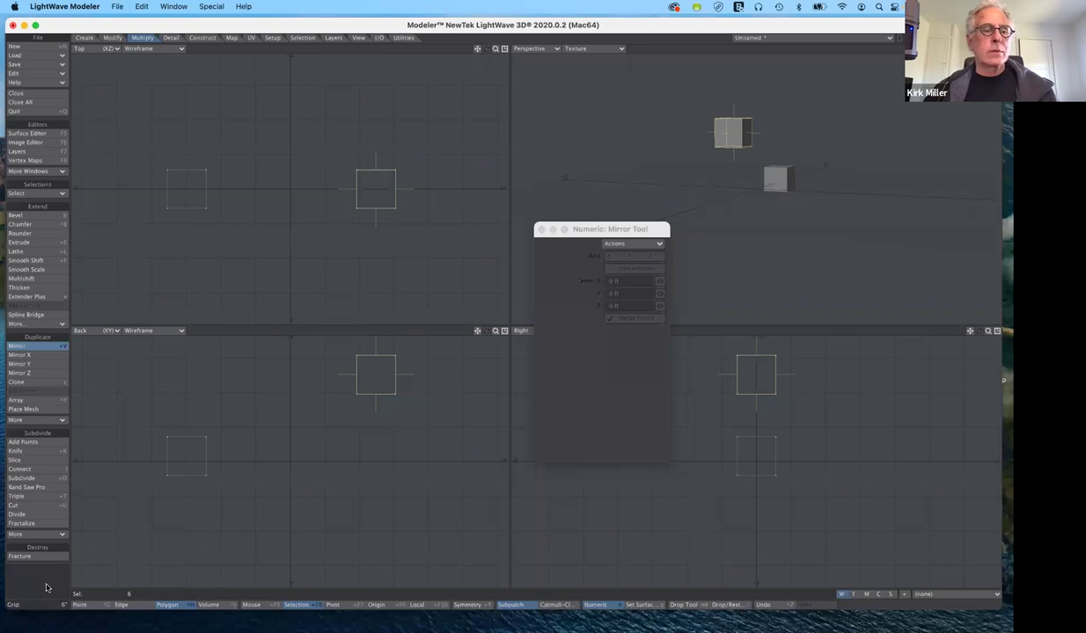
pyautogui.click(41, 349)
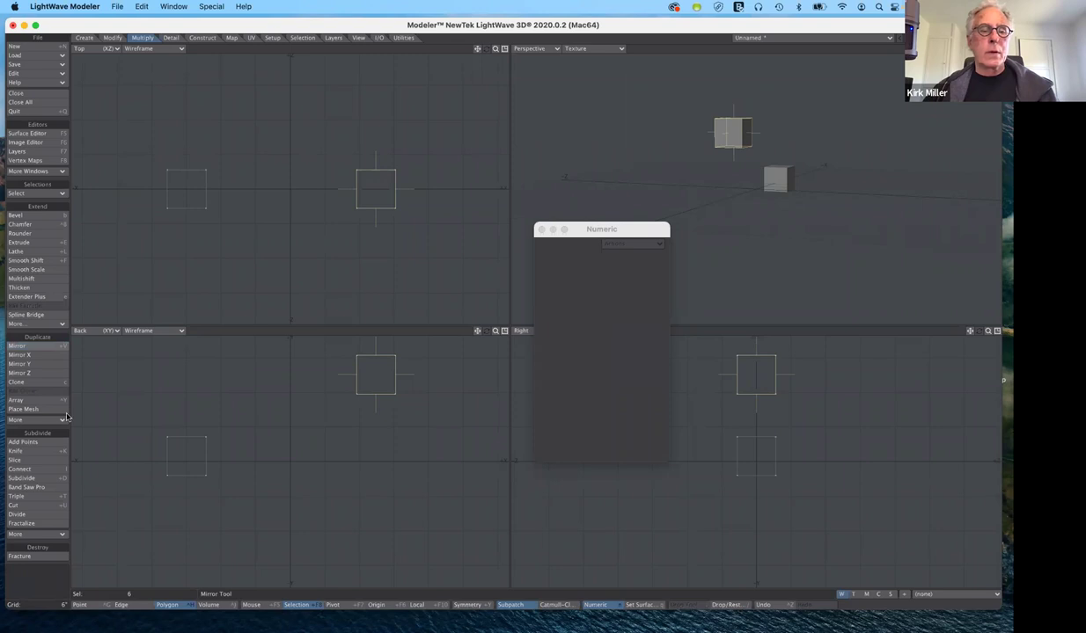
pyautogui.press('space')
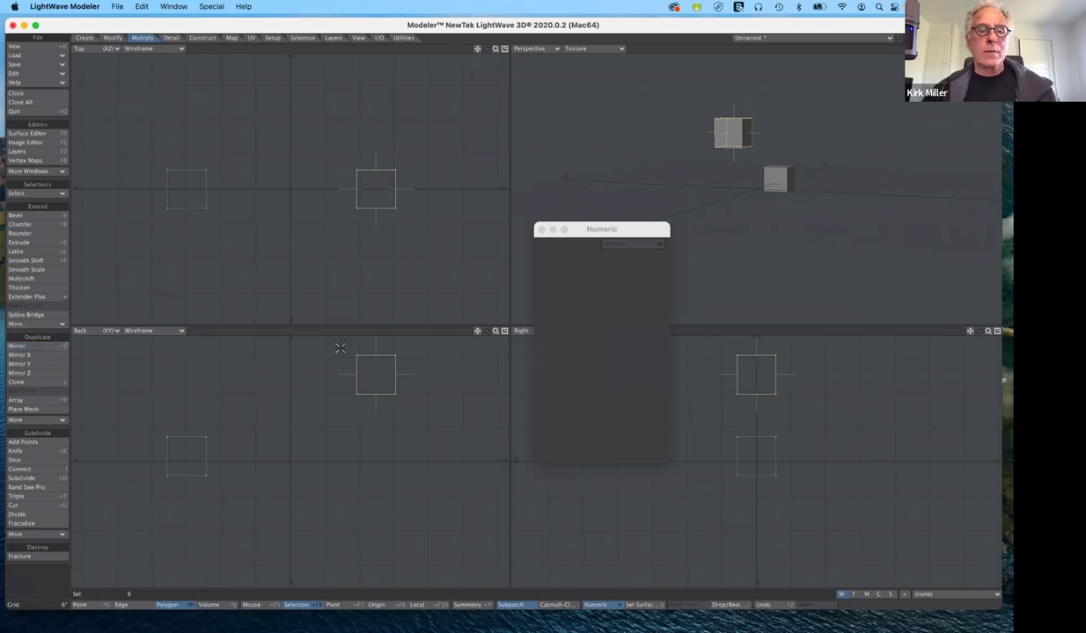
pyautogui.press('/')
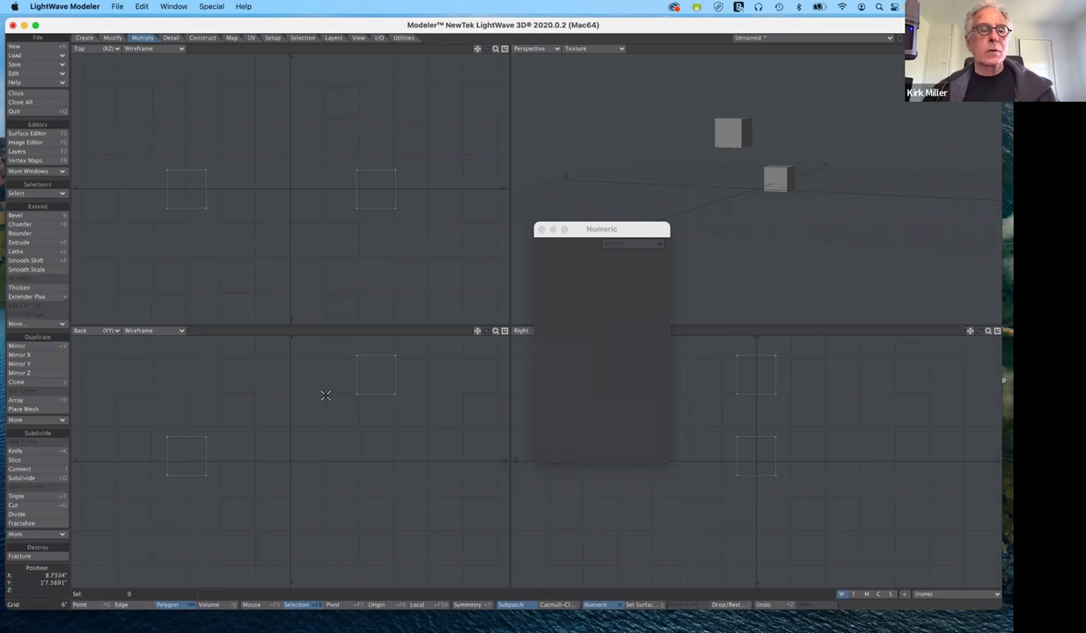
# - Select the raised cube's polygons and mirror only that cube across the Y axis about the origin
pyautogui.moveTo(305, 355); pyautogui.dragTo(304, 354, button='right')
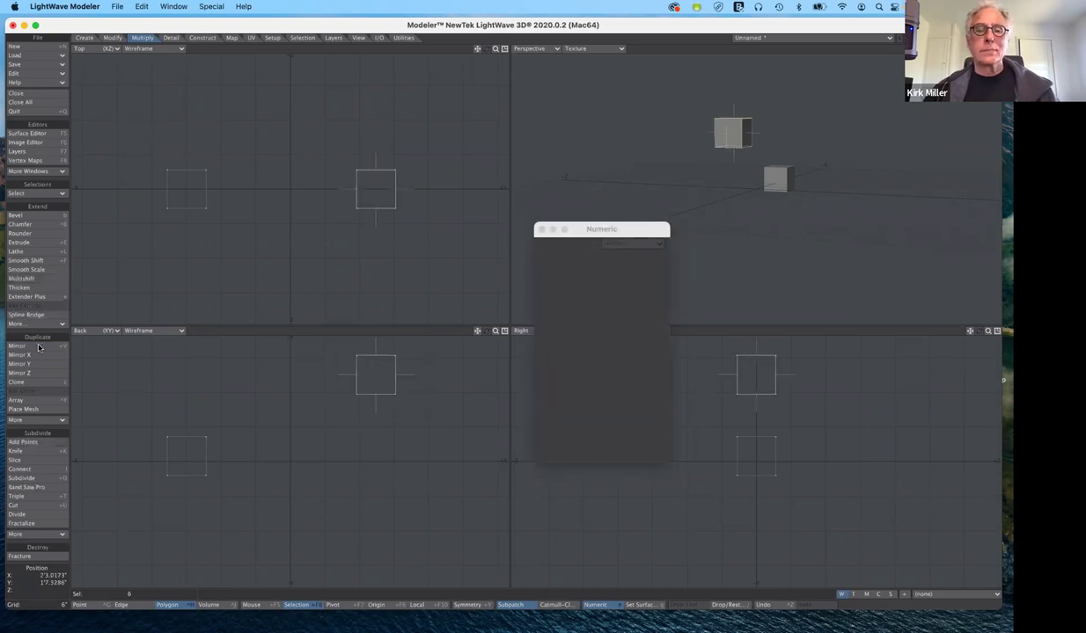
pyautogui.click(39, 351)
pyautogui.click(38, 348)
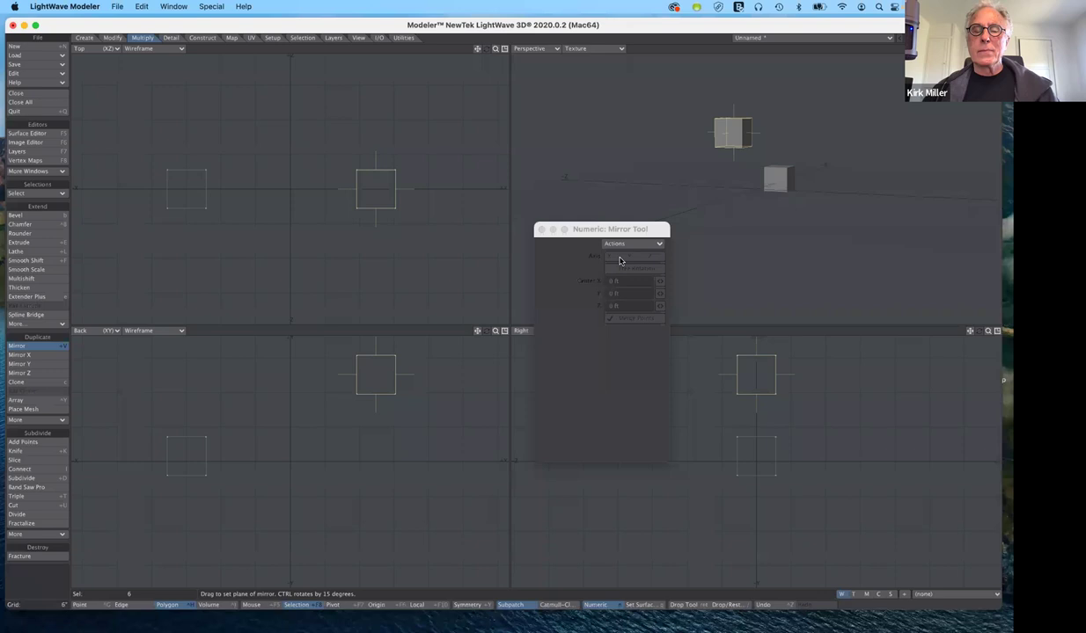
pyautogui.click(620, 245)
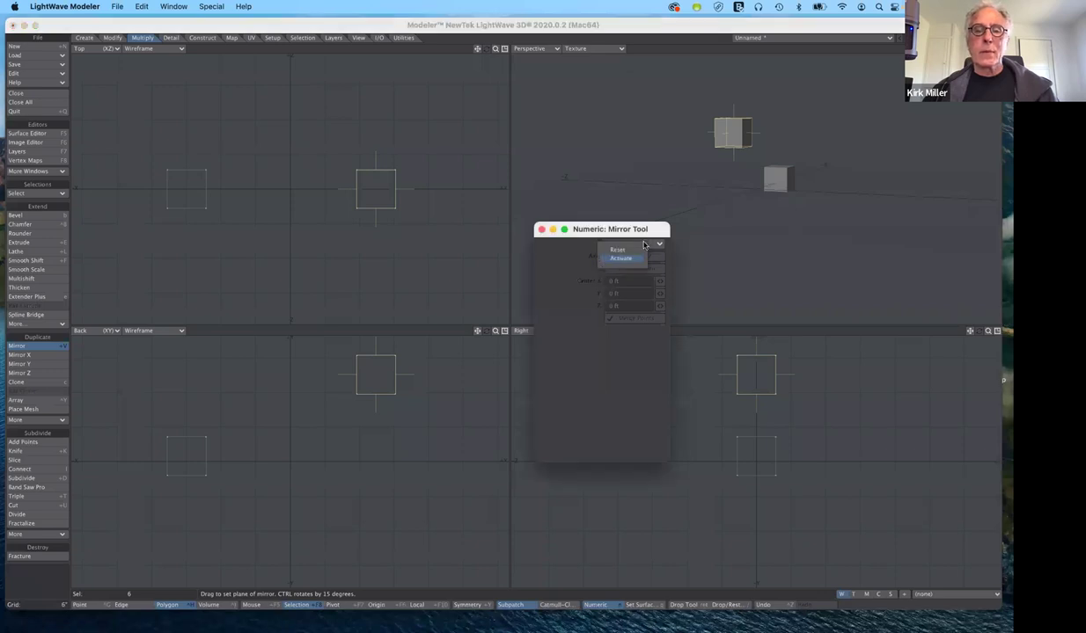
pyautogui.click(635, 257)
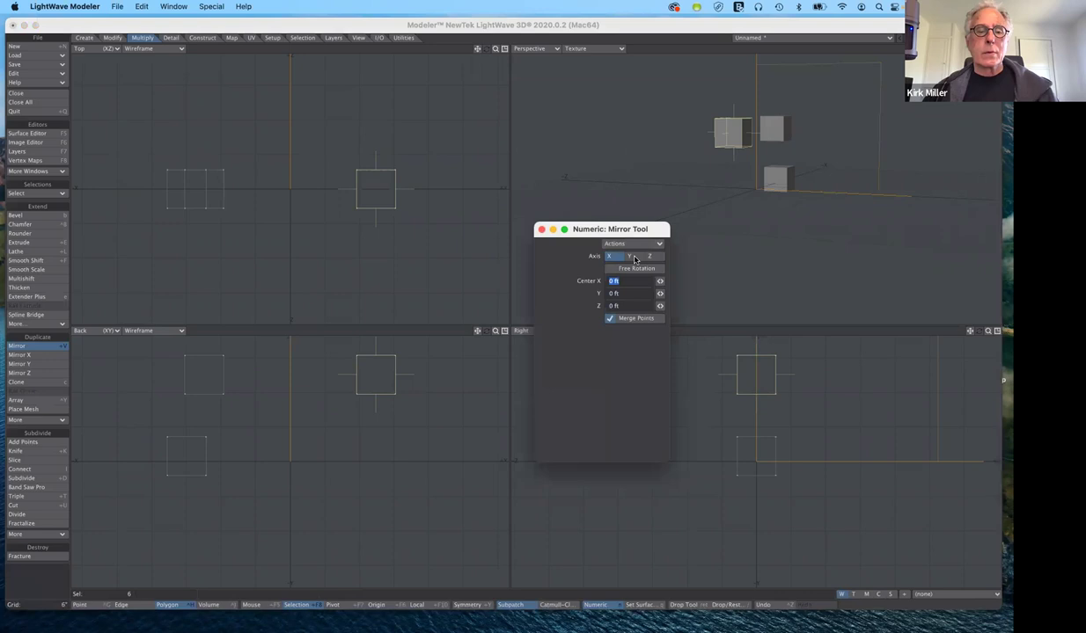
pyautogui.click(634, 257)
pyautogui.click(634, 258)
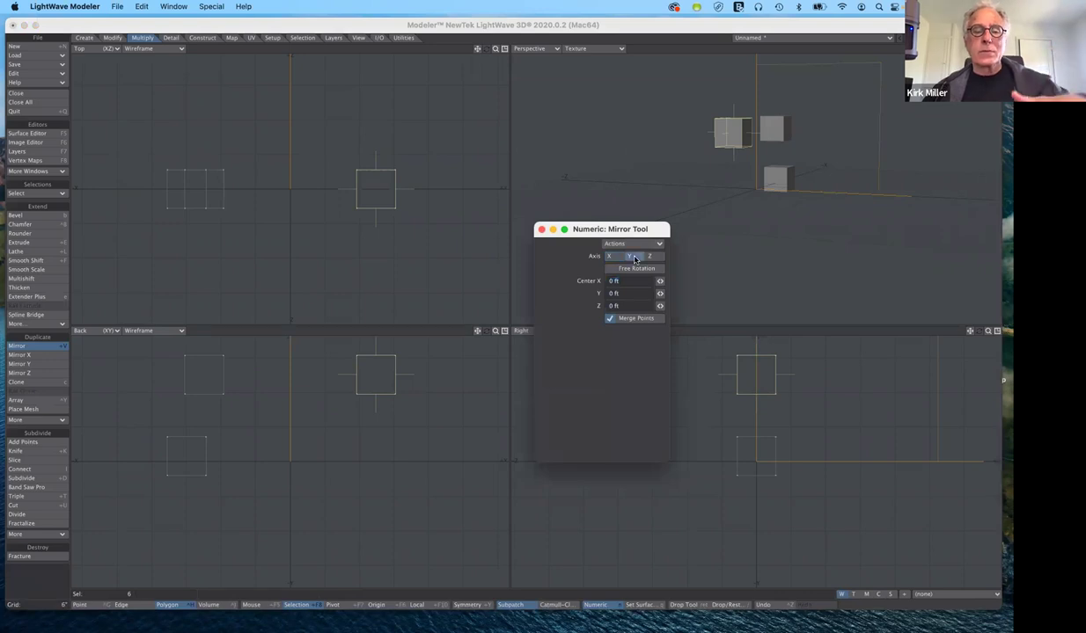
pyautogui.click(299, 466)
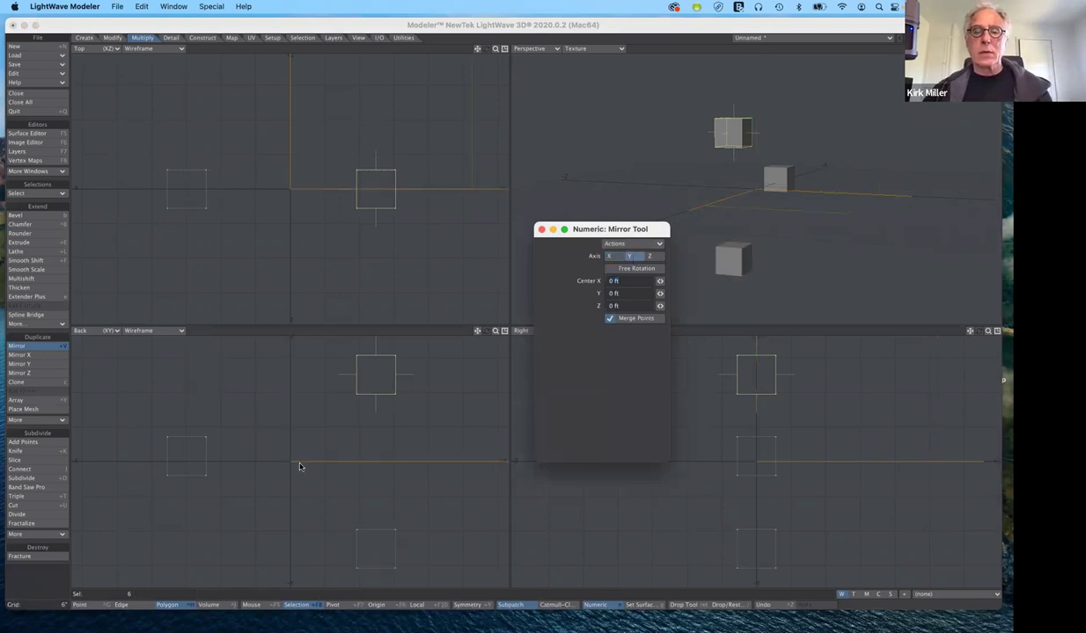